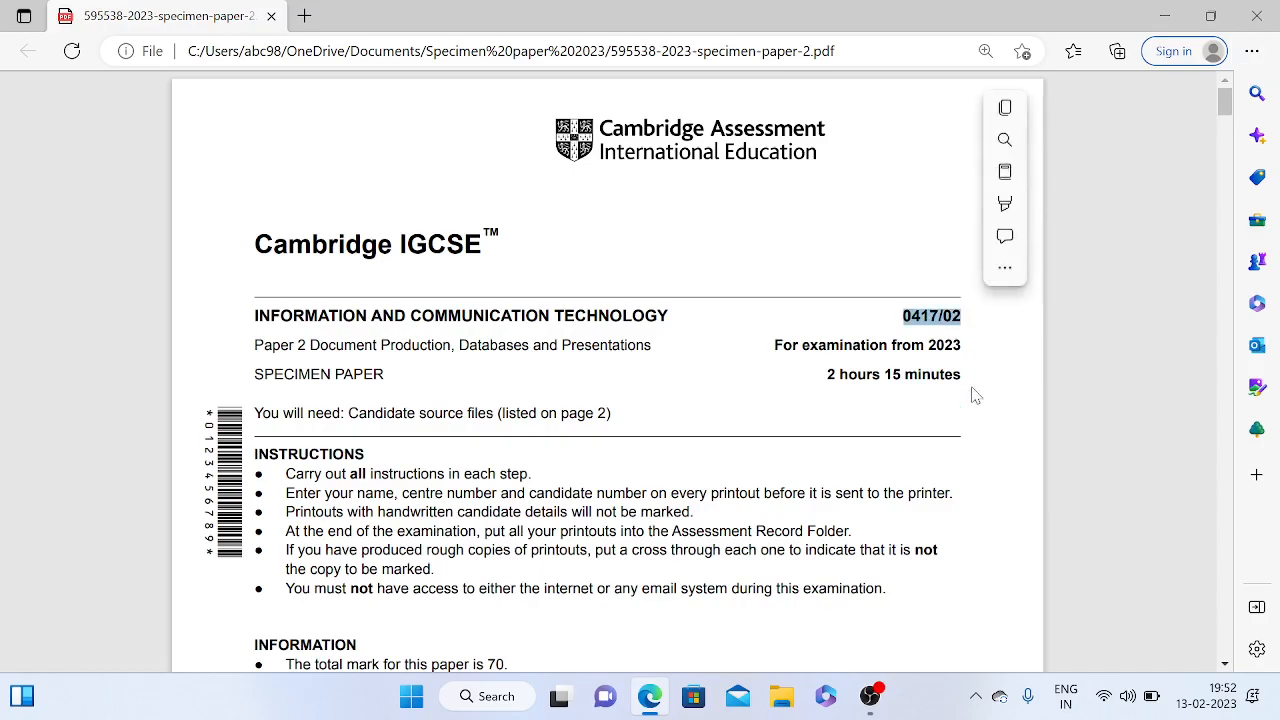
Read question 18 of Task 3 in the specimen paper, including the CSV file name, field names and data types
left_click(955, 436)
scroll(955, 440, "down", 10)
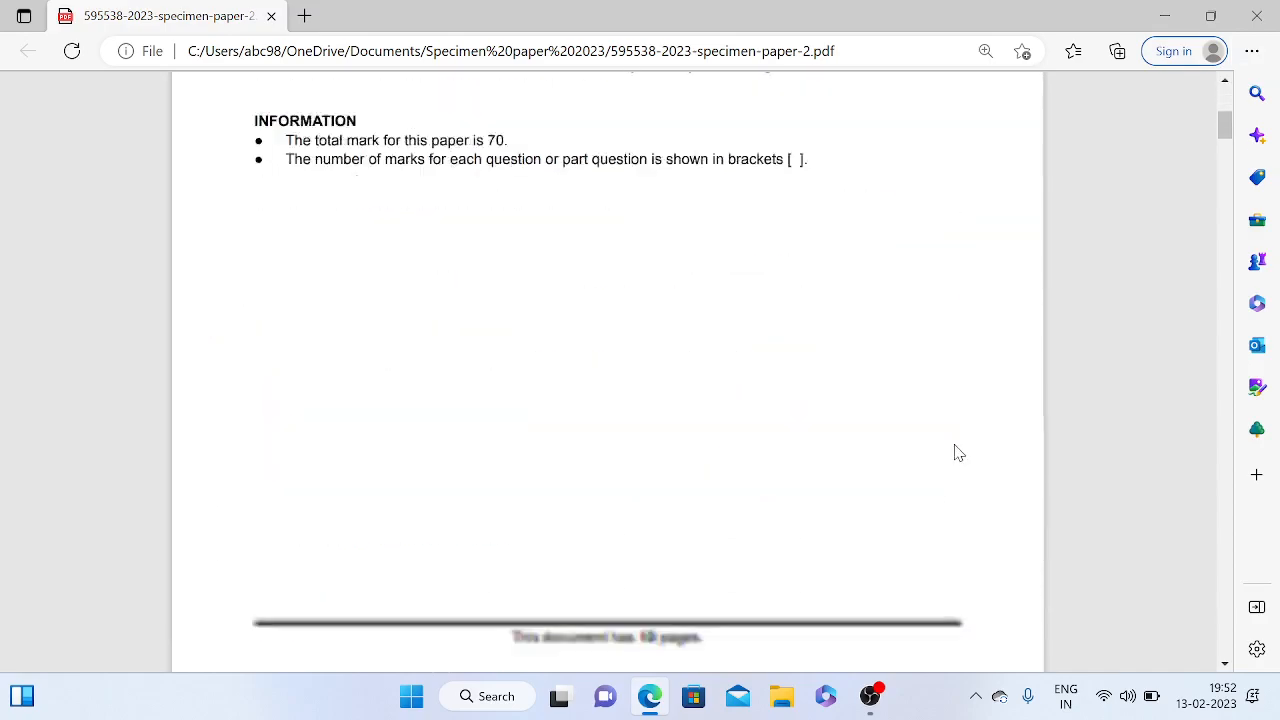
scroll(955, 460, "down", 20)
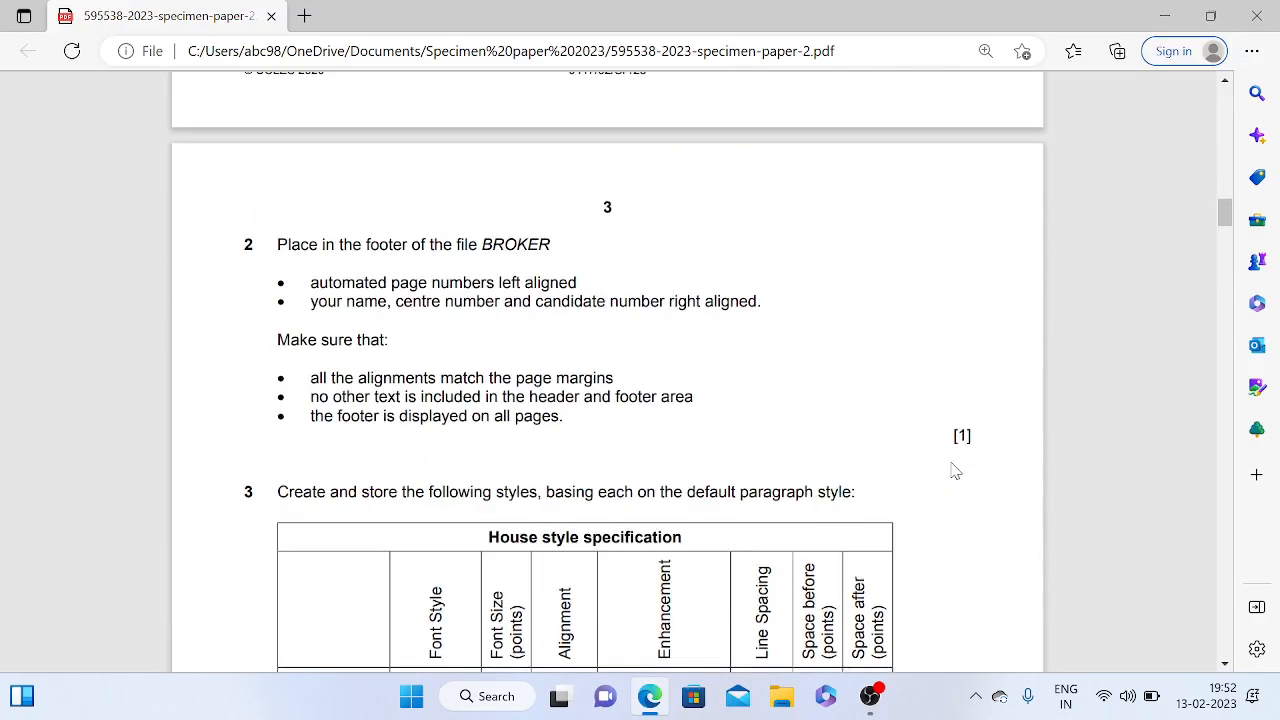
scroll(955, 480, "down", 20)
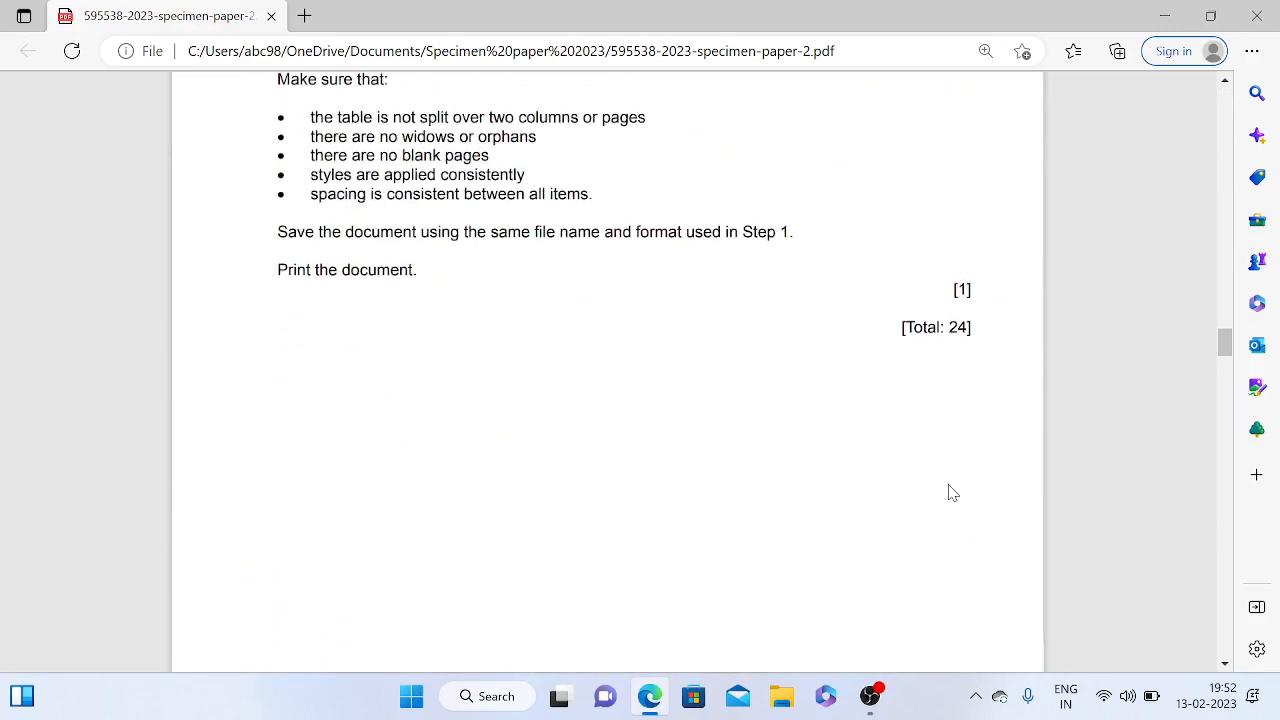
scroll(952, 503, "down", 3)
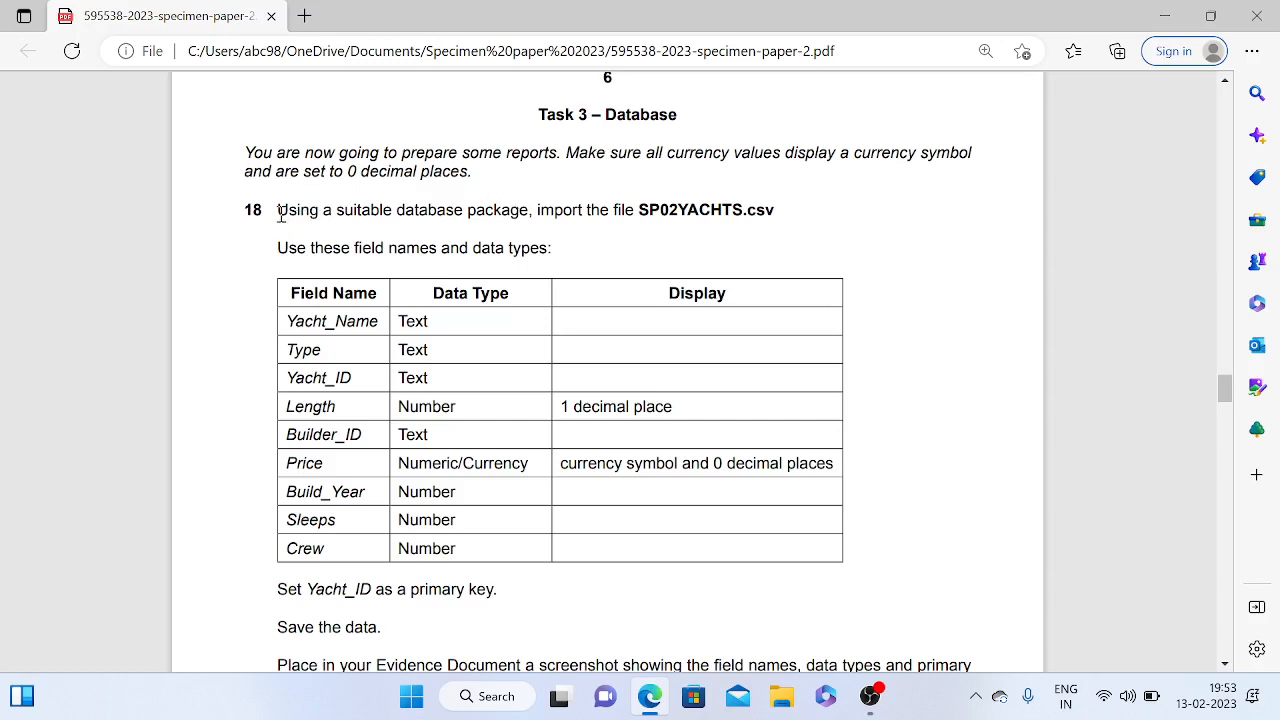
left_click_drag(279, 212, 535, 222)
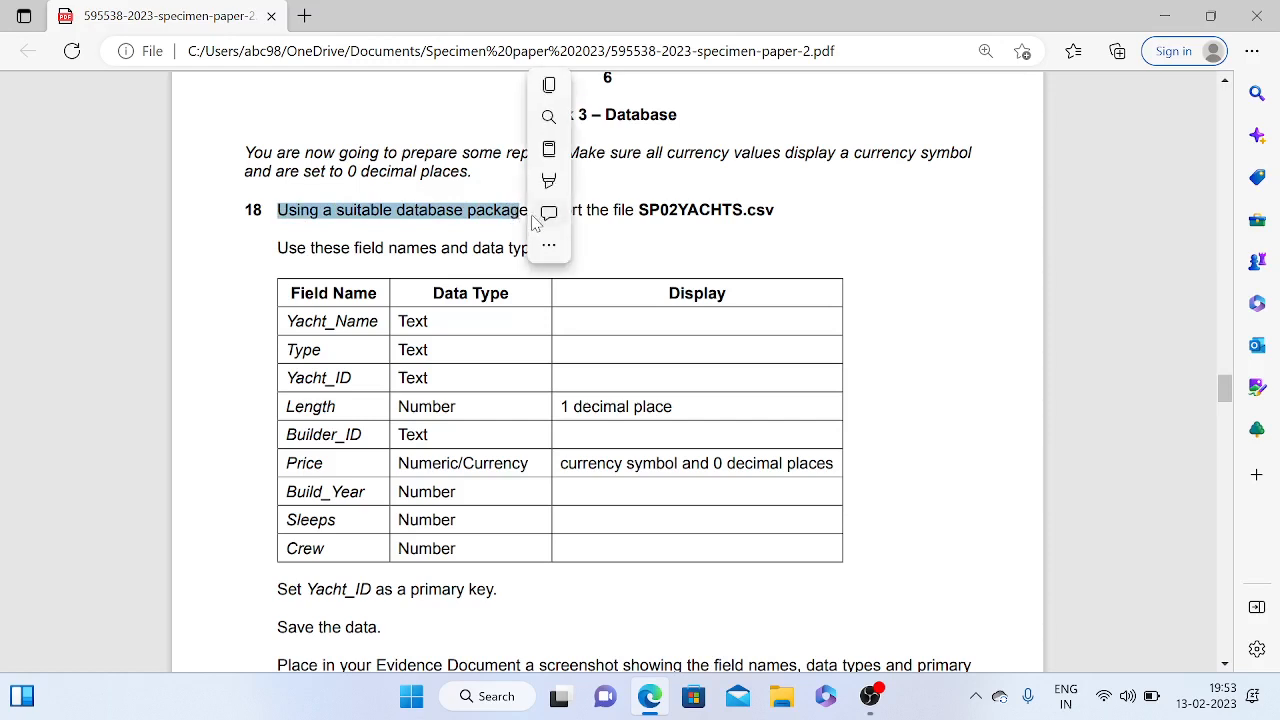
left_click(538, 218)
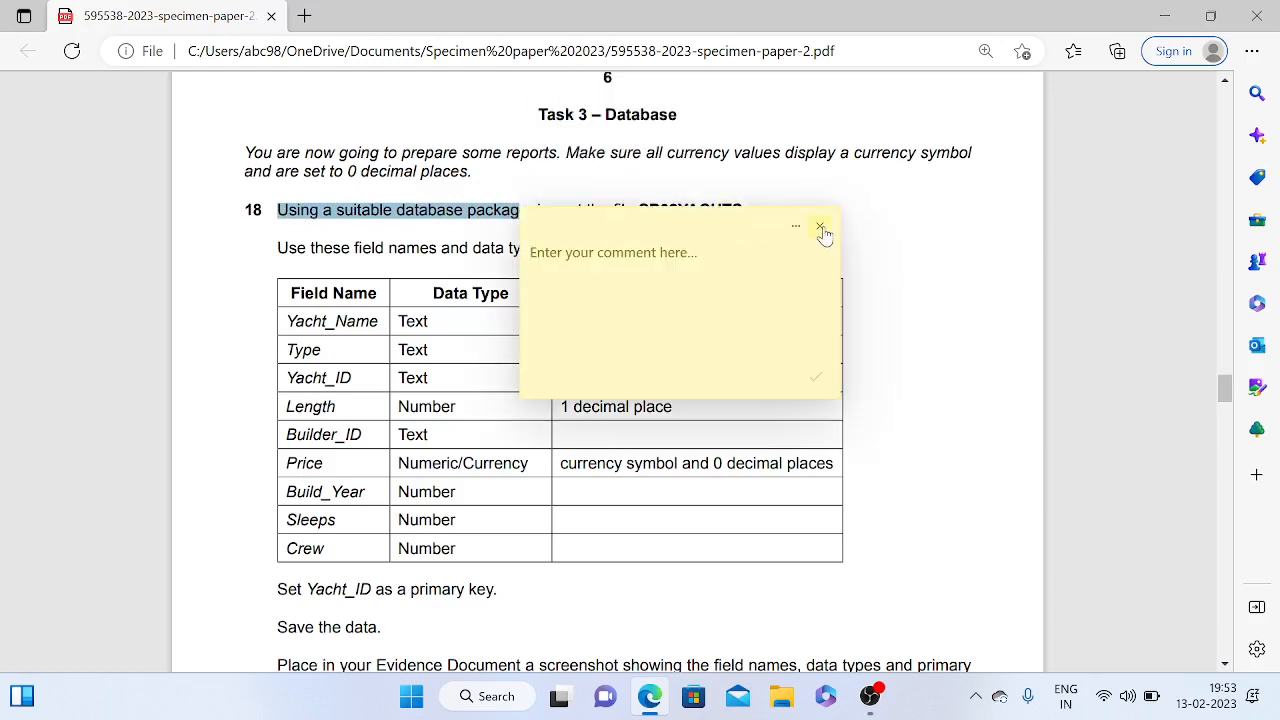
left_click(820, 230)
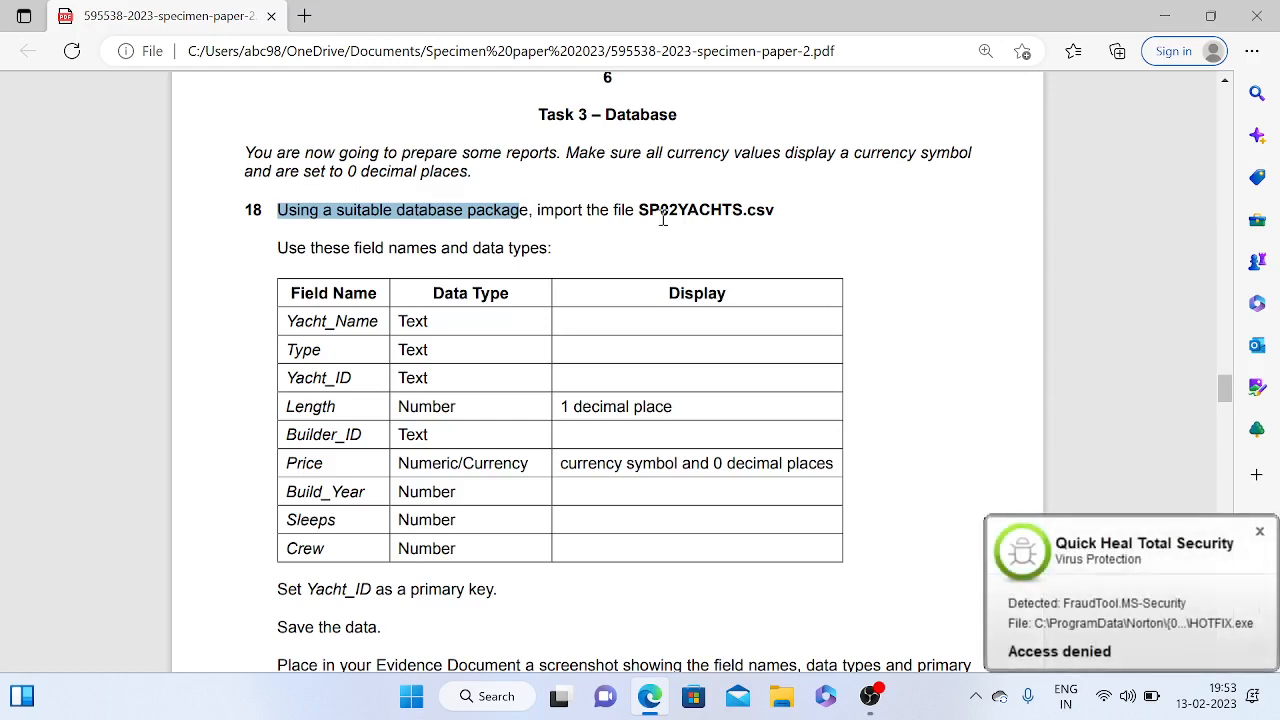
left_click_drag(645, 212, 809, 209)
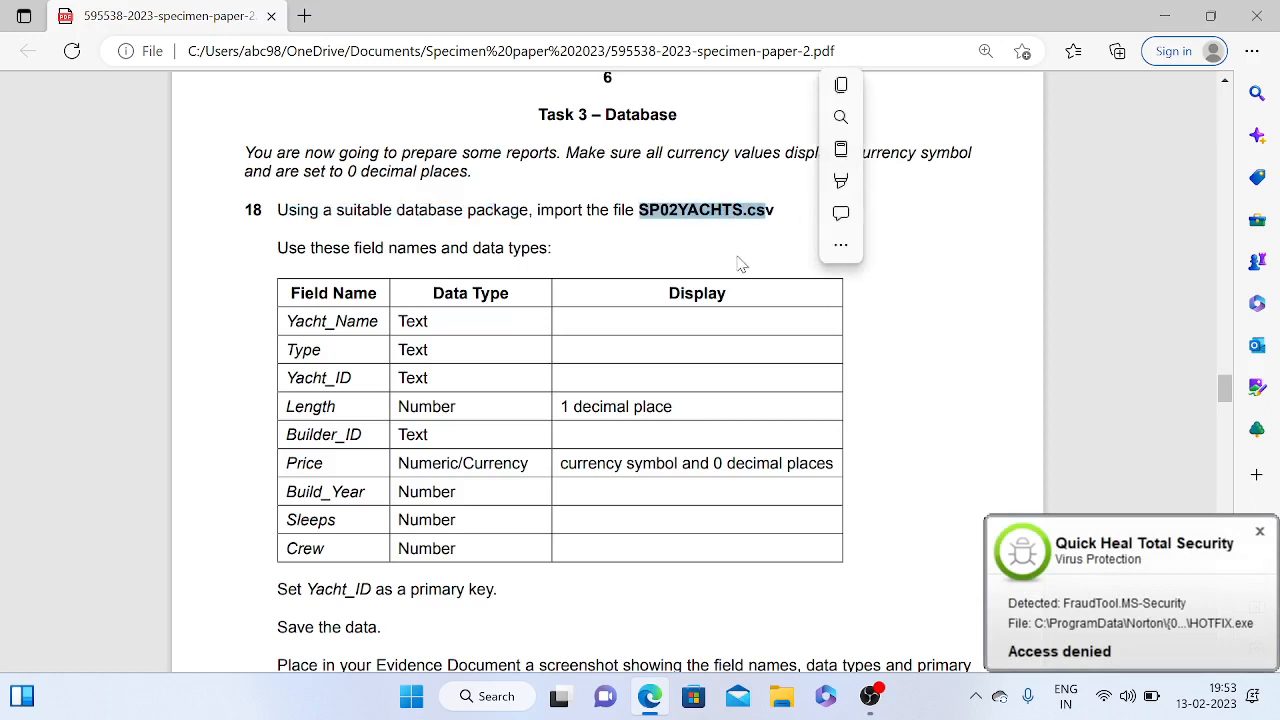
left_click(706, 266)
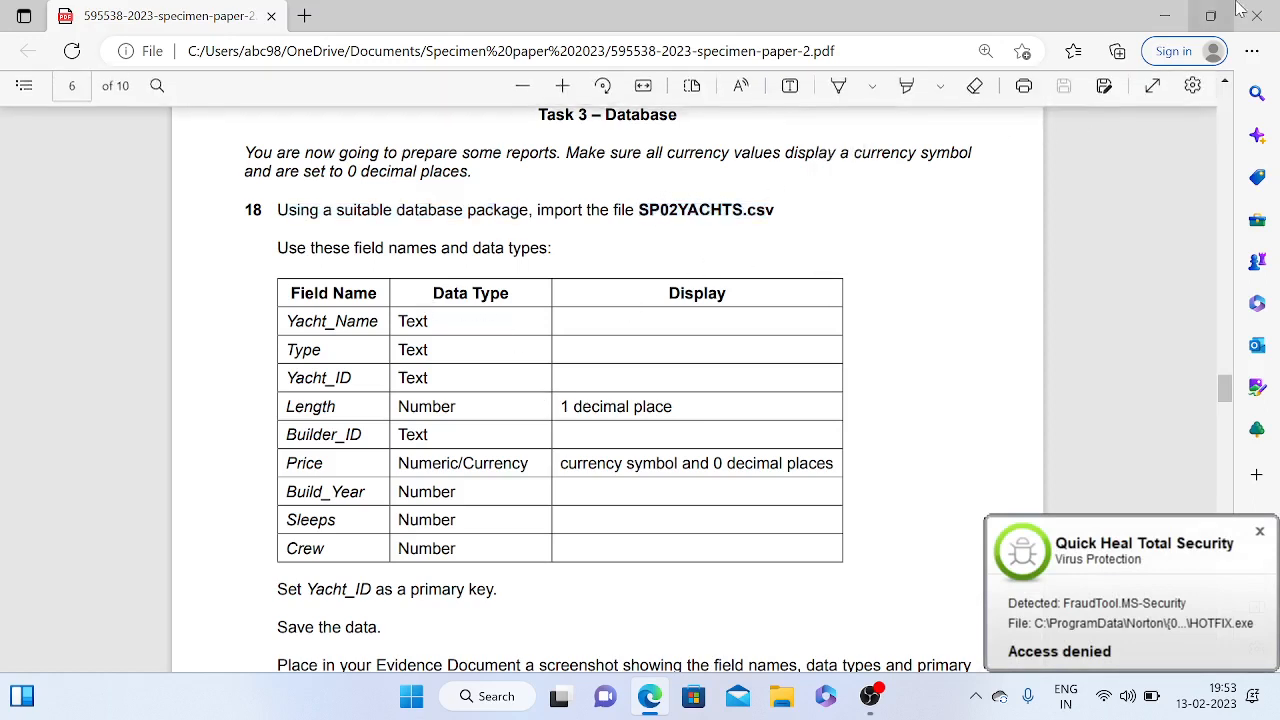
Switch to File Explorer and open the Specimen paper 2023 folder in Documents
left_click(1164, 16)
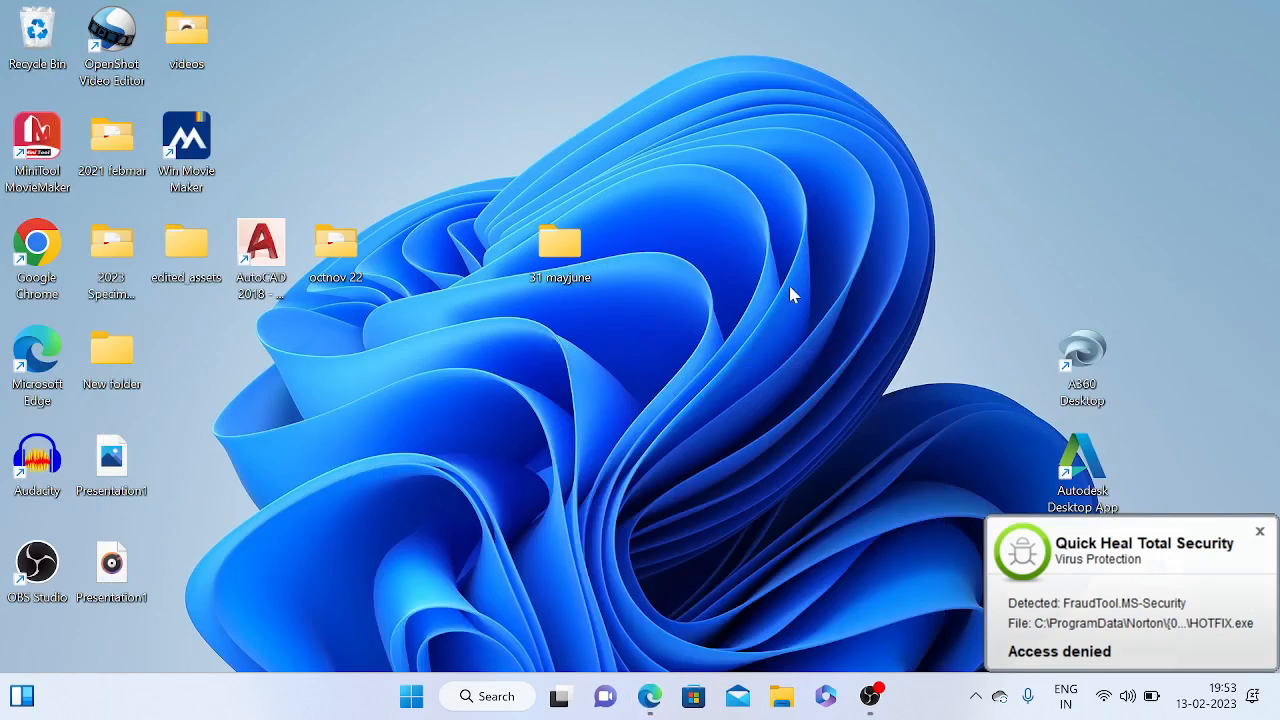
right_click(789, 287)
left_click(783, 708)
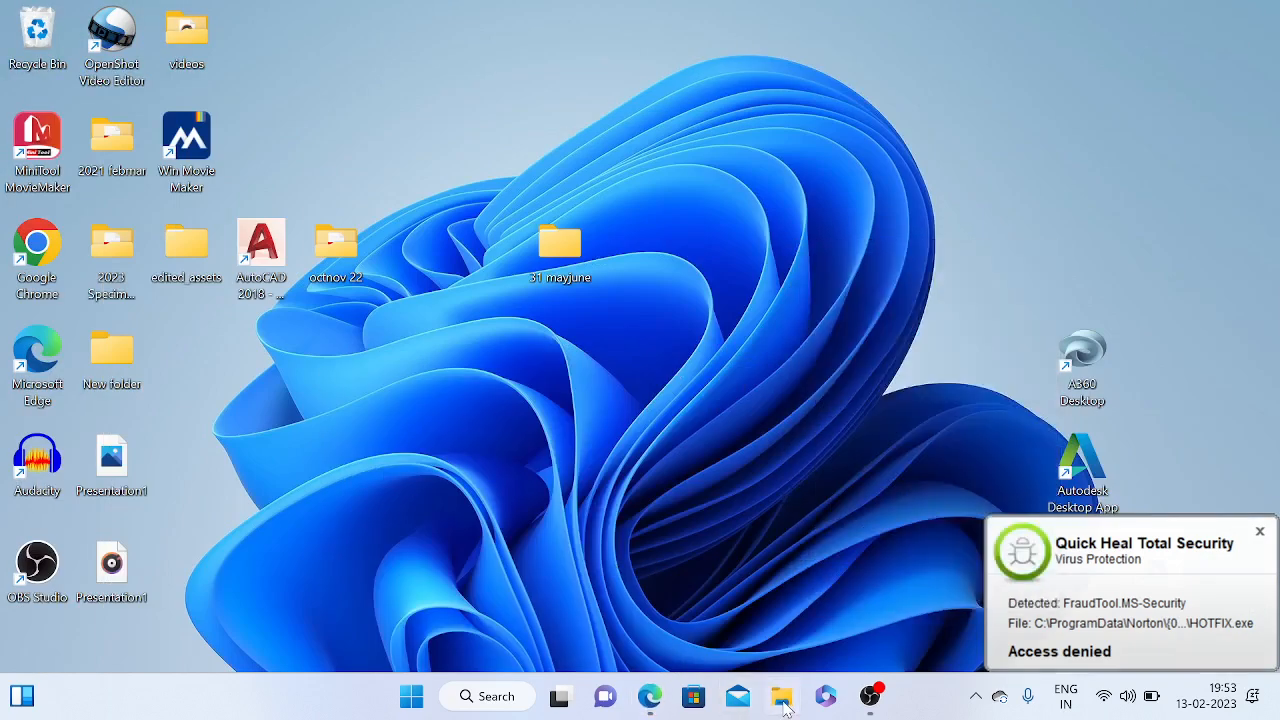
left_click(782, 706)
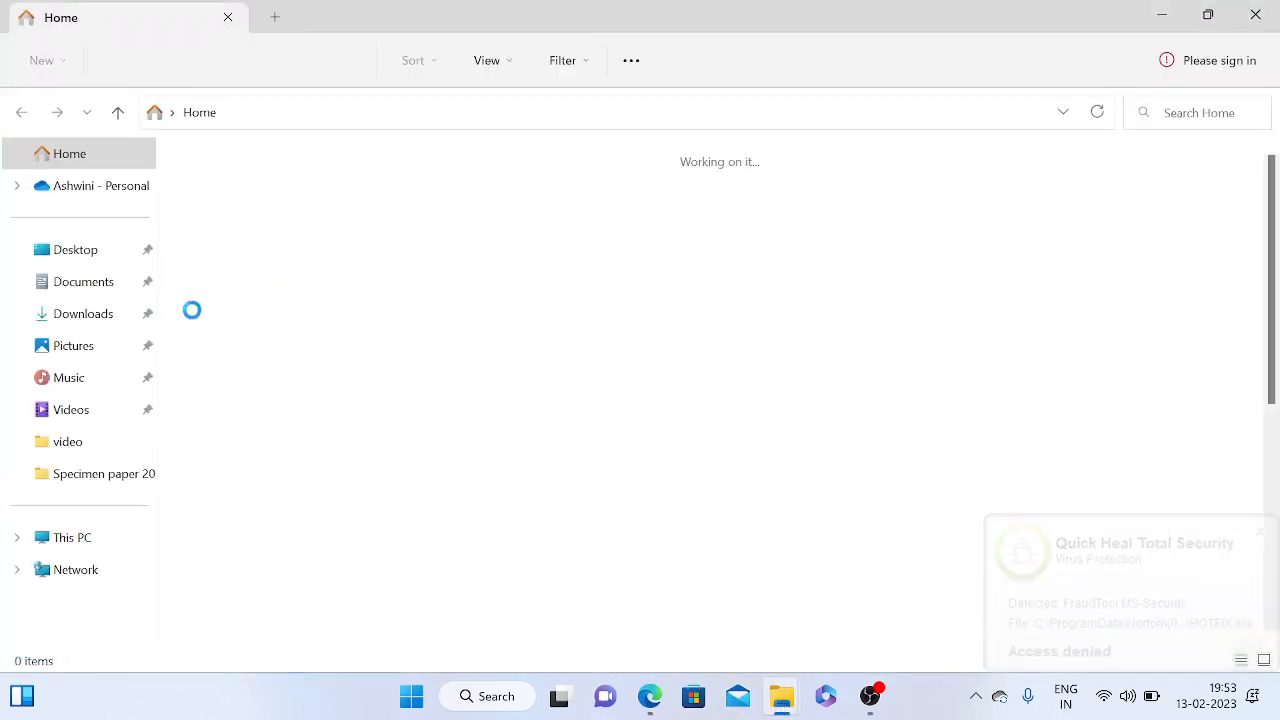
left_click(100, 282)
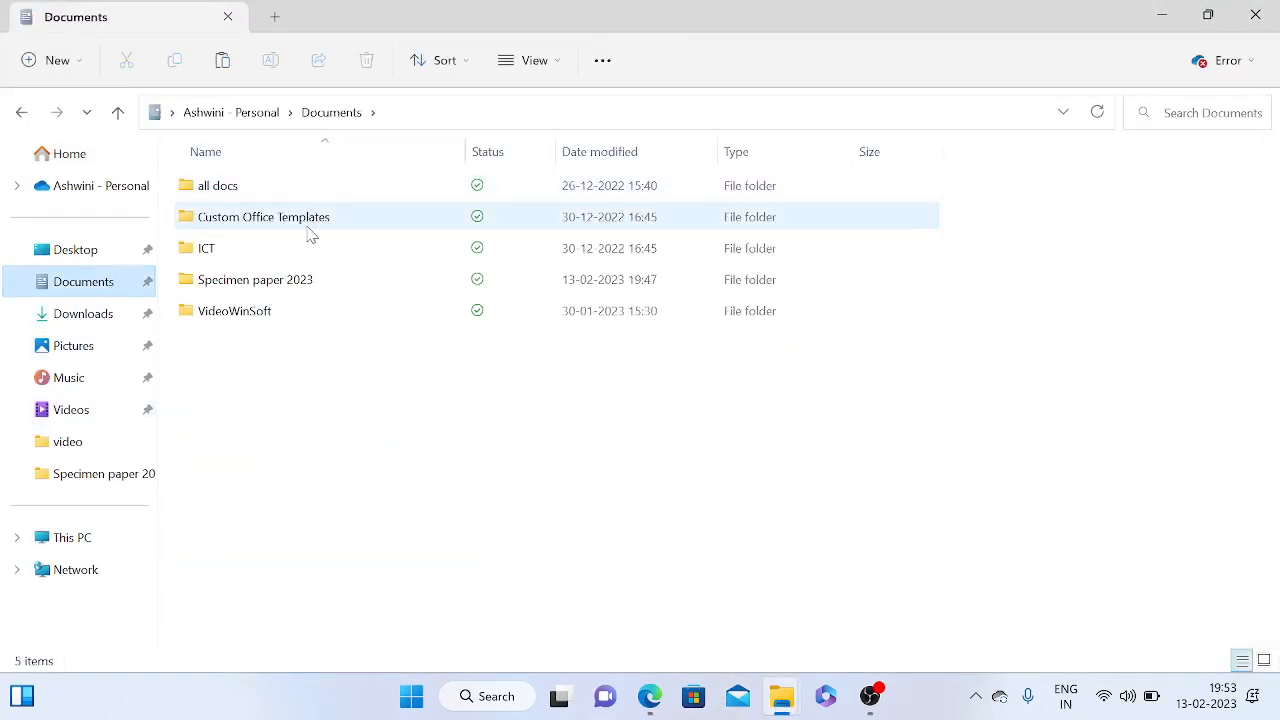
double_click(297, 279)
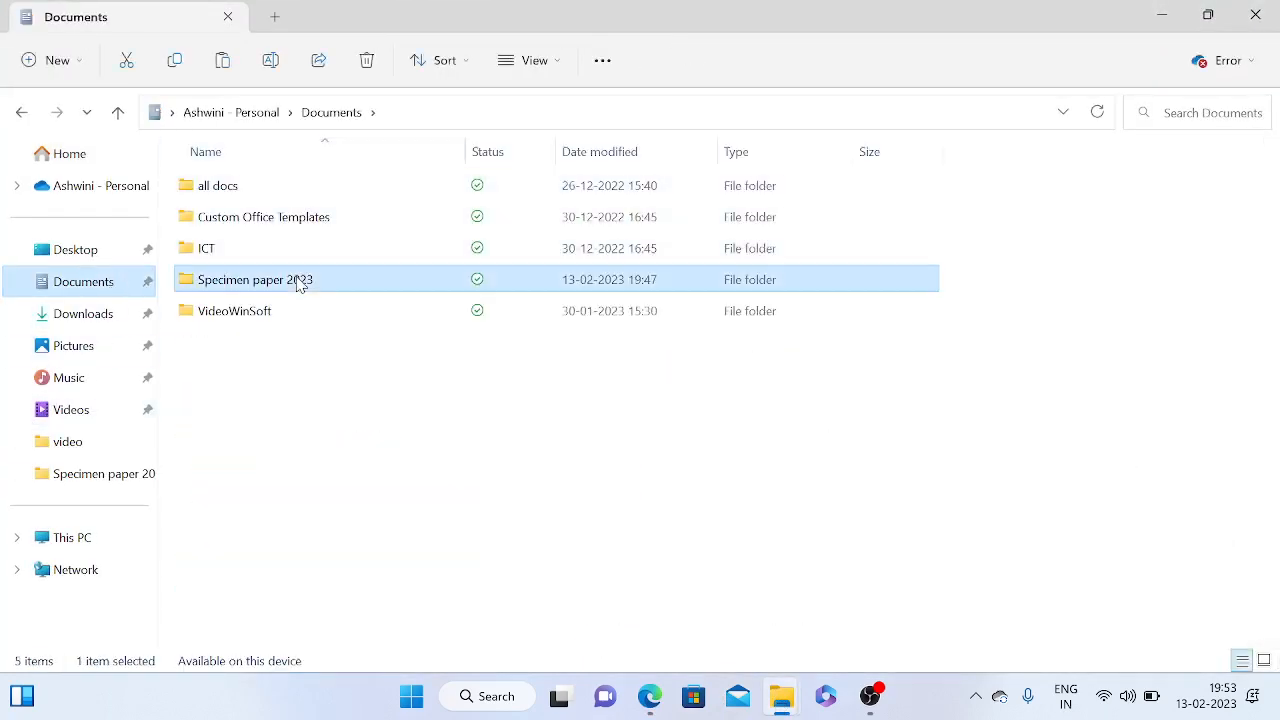
Create a new folder named "specimen paper work area" inside Specimen paper 2023
left_click(80, 62)
left_click(82, 108)
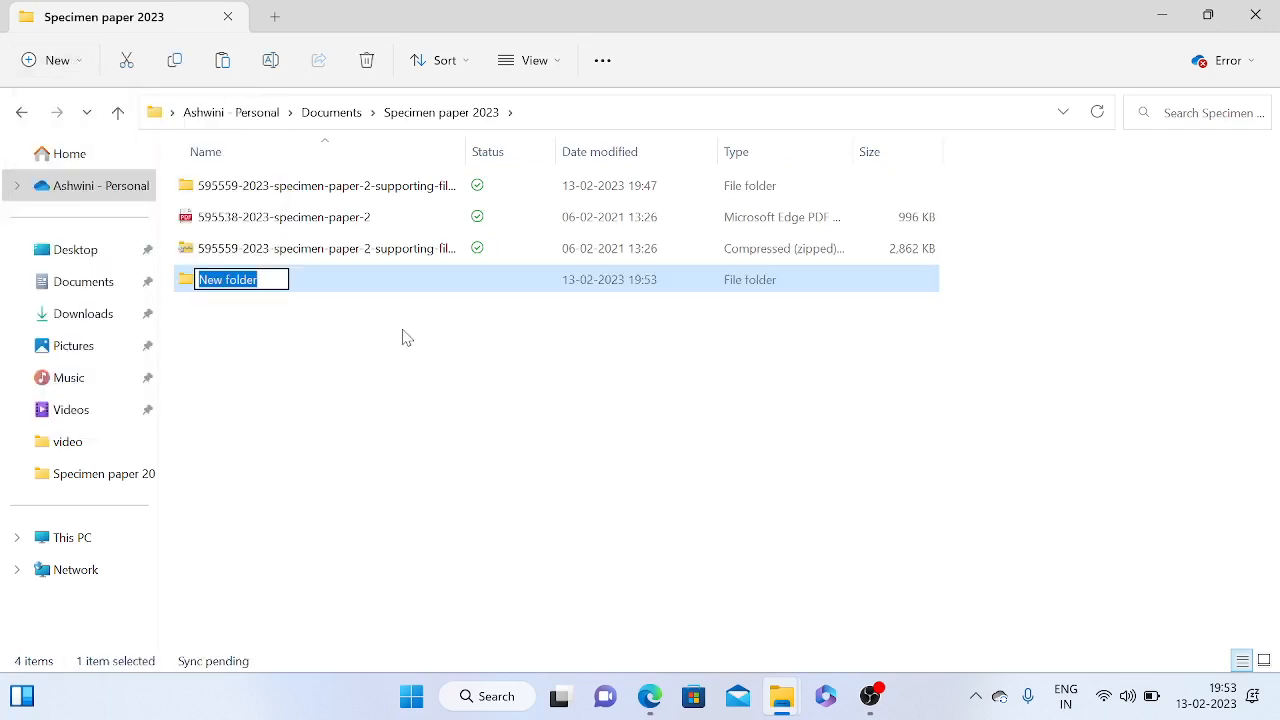
key("BackSpace")
type("spec")
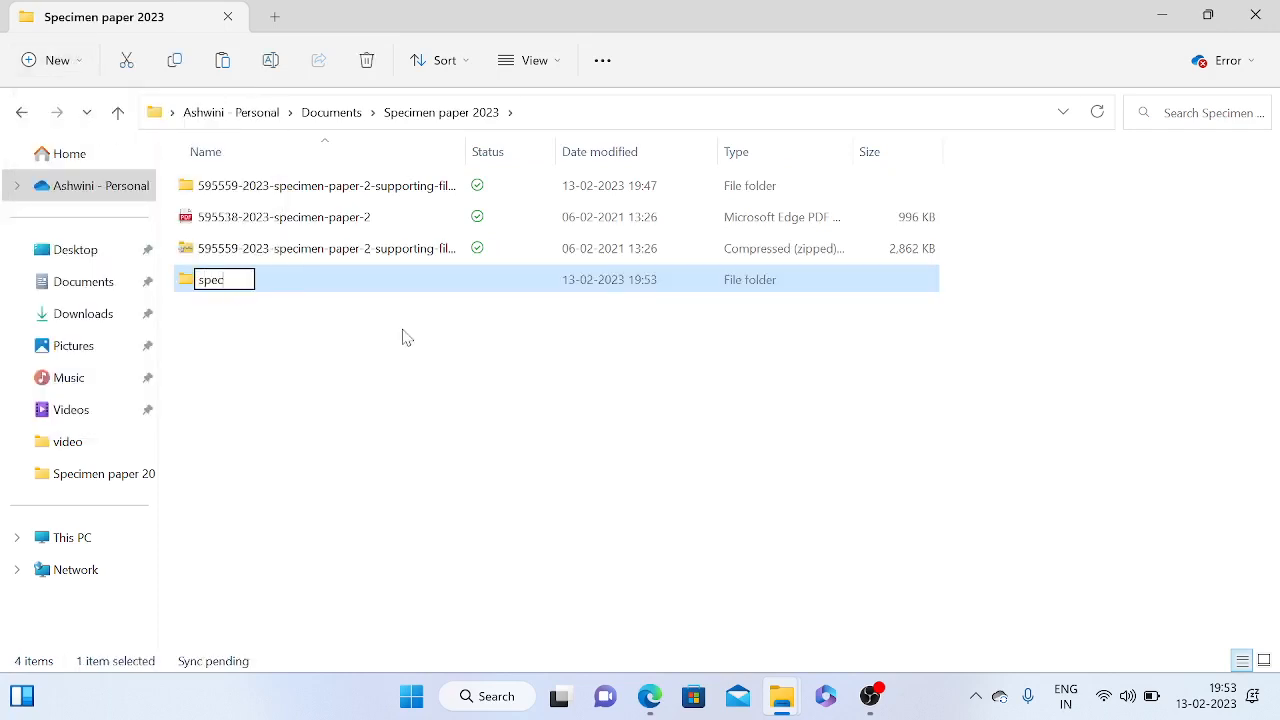
type("imen paper")
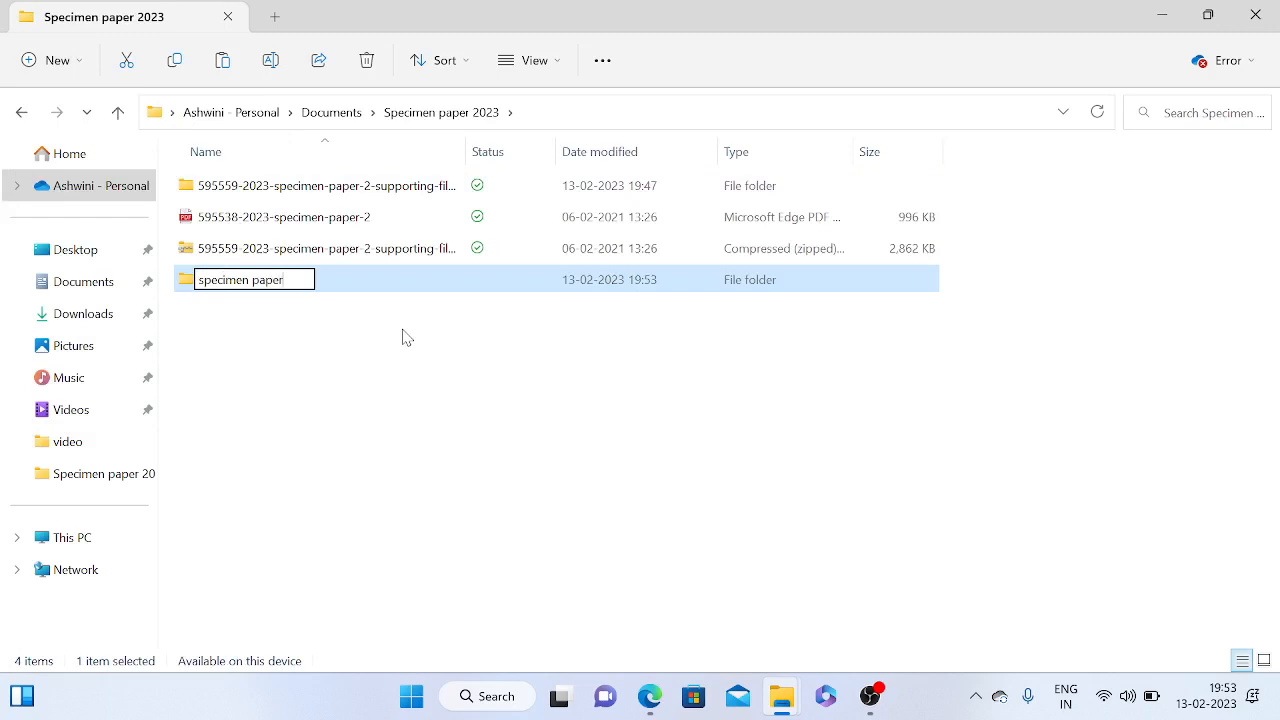
type(" work area")
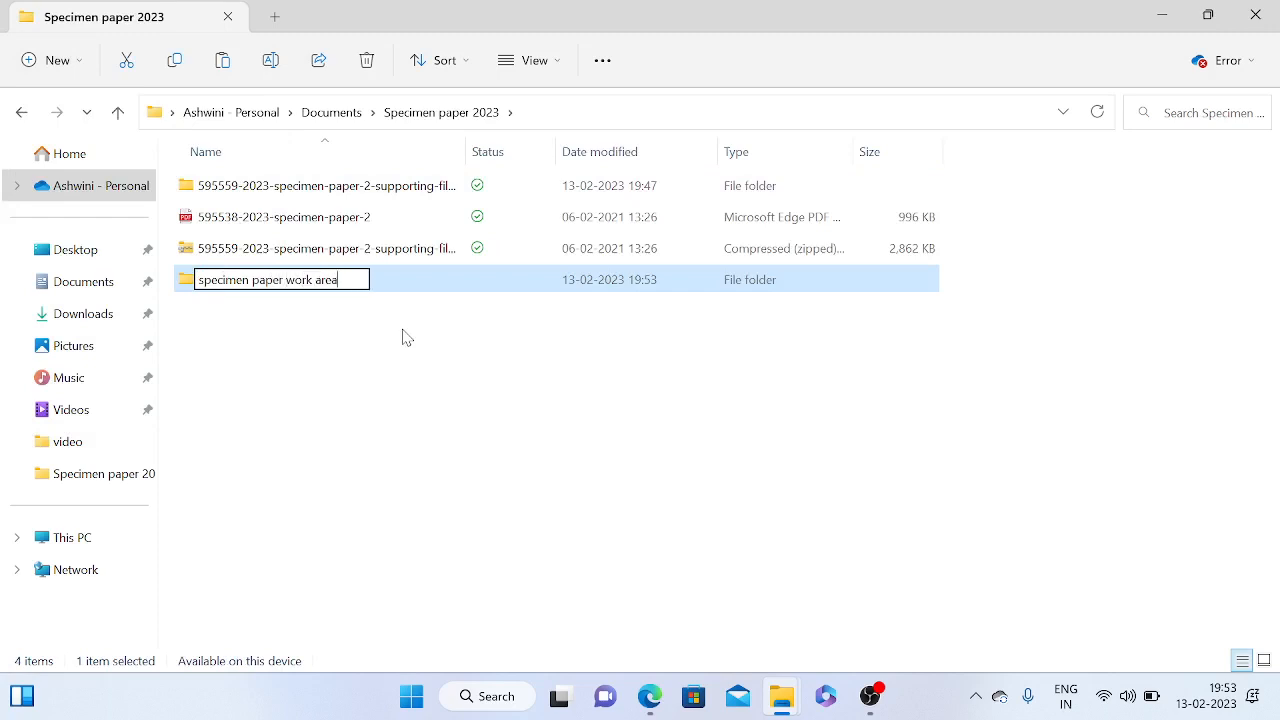
left_click(408, 348)
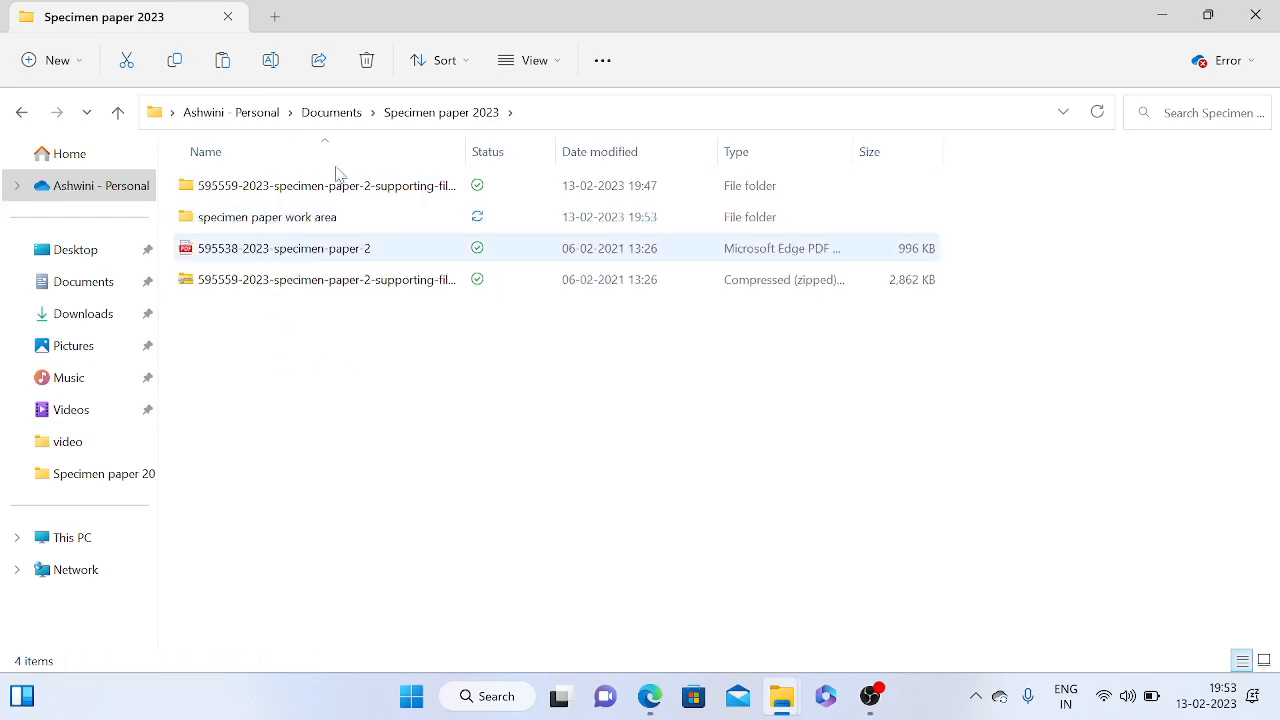
Look into the 0417_y23_ss_2 folder of the supporting files and return to the Specimen paper 2023 folder
double_click(386, 185)
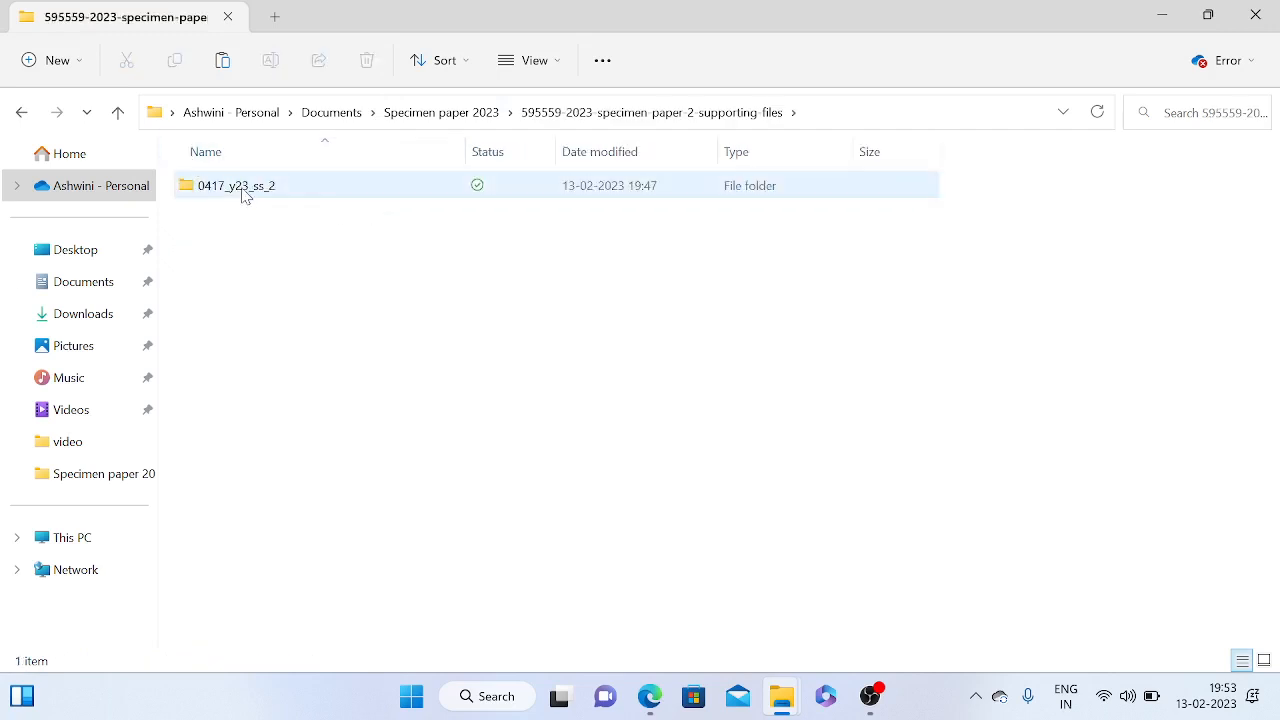
double_click(243, 192)
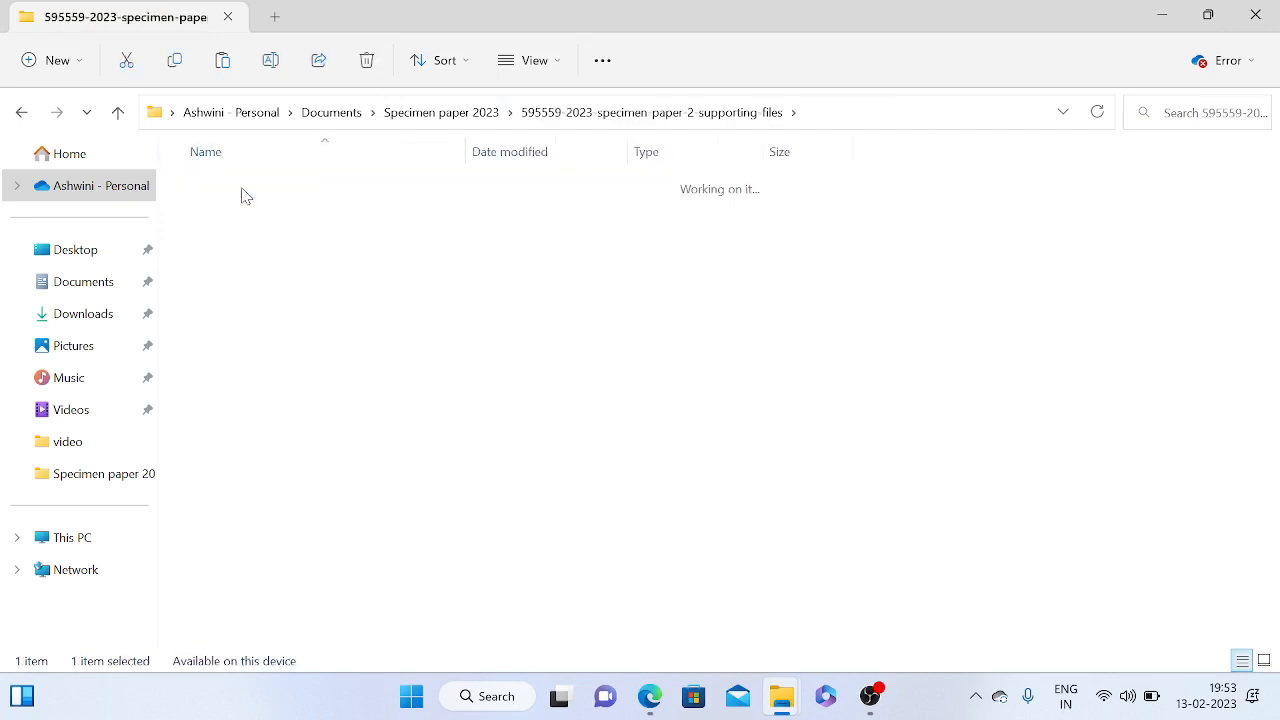
left_click(118, 113)
left_click(119, 114)
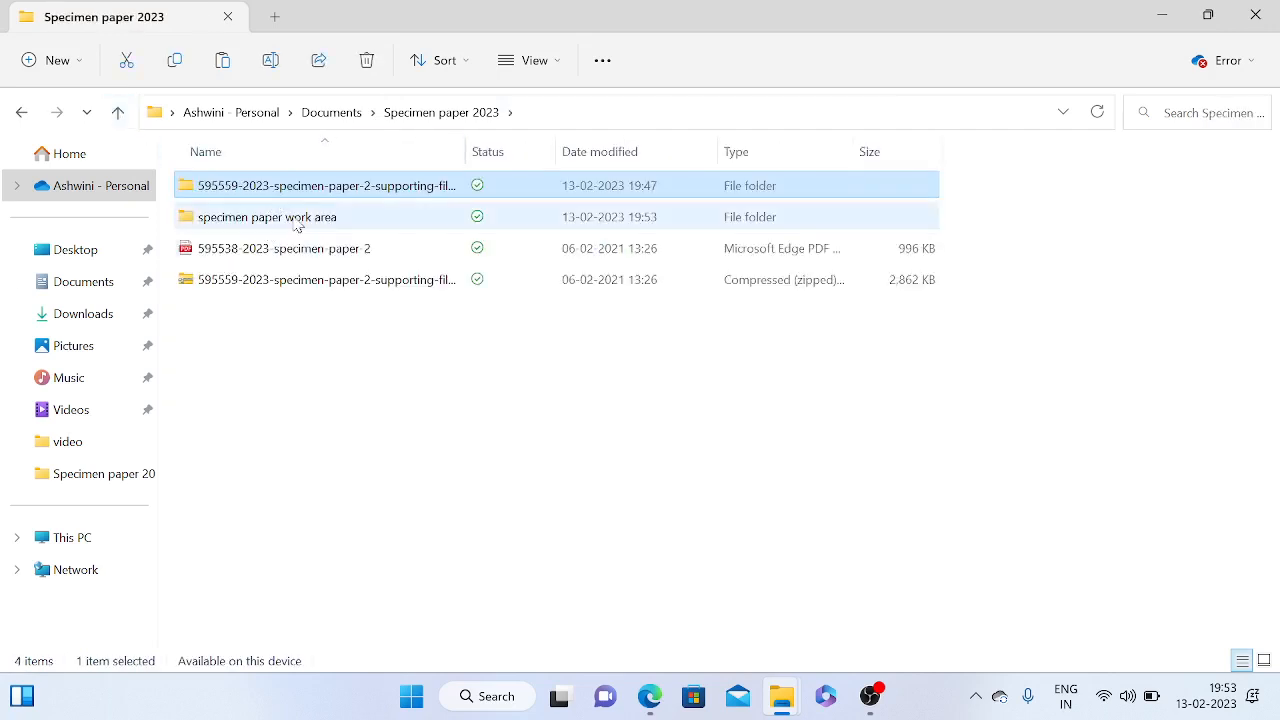
Create a new Microsoft Access database file in the specimen paper work area folder
double_click(262, 216)
right_click(362, 282)
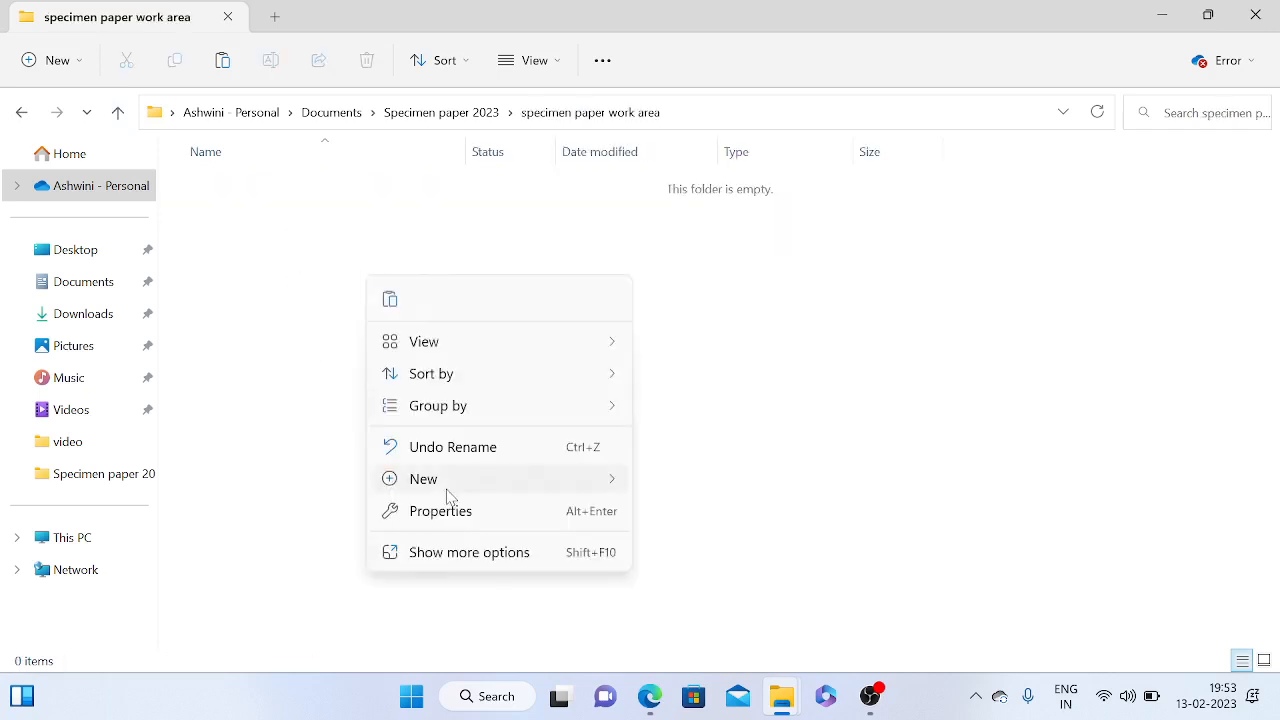
mouse_move(497, 482)
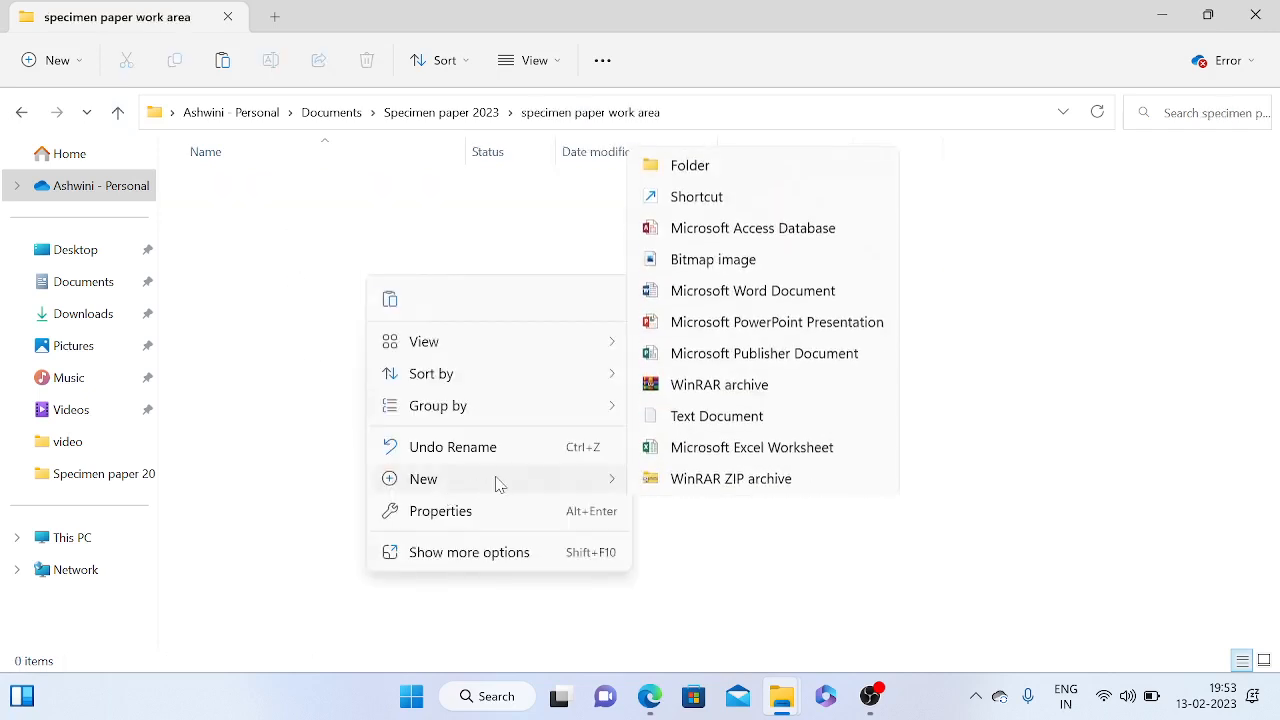
left_click(766, 228)
key("Return")
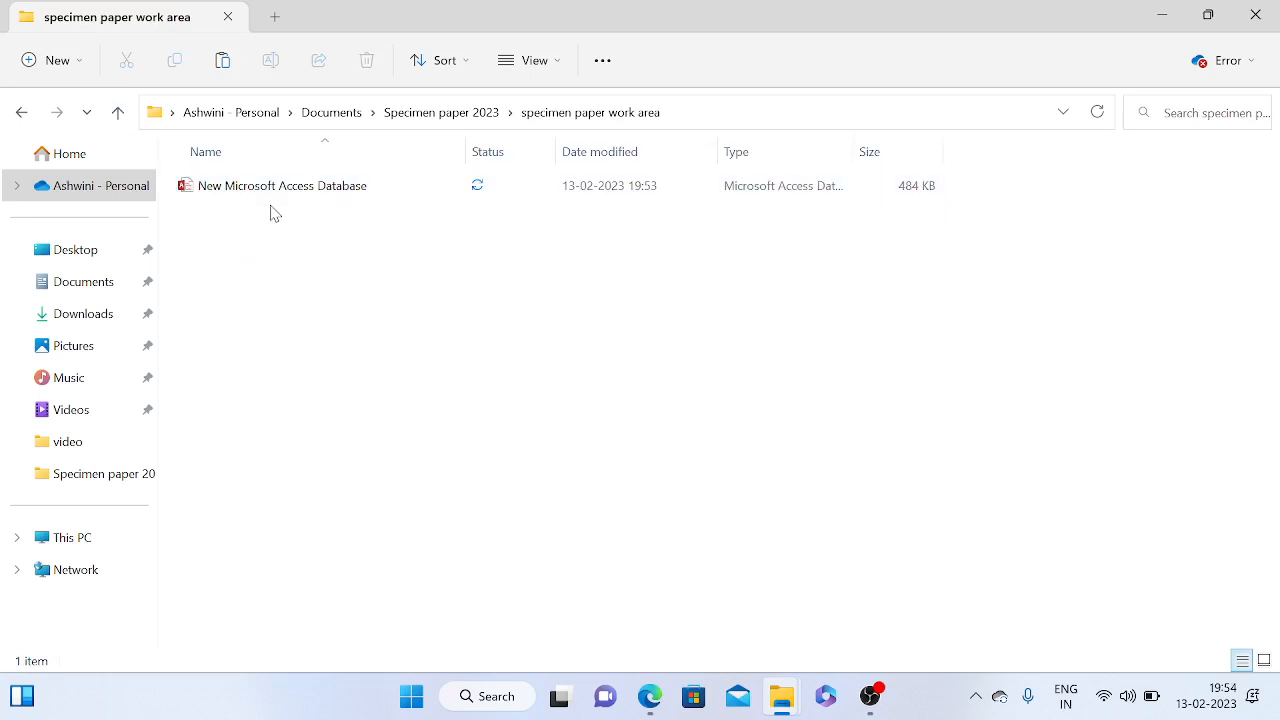
Rename the new Access database file as "Specimen 2023 paper 2"
left_click(278, 196)
left_click(278, 196)
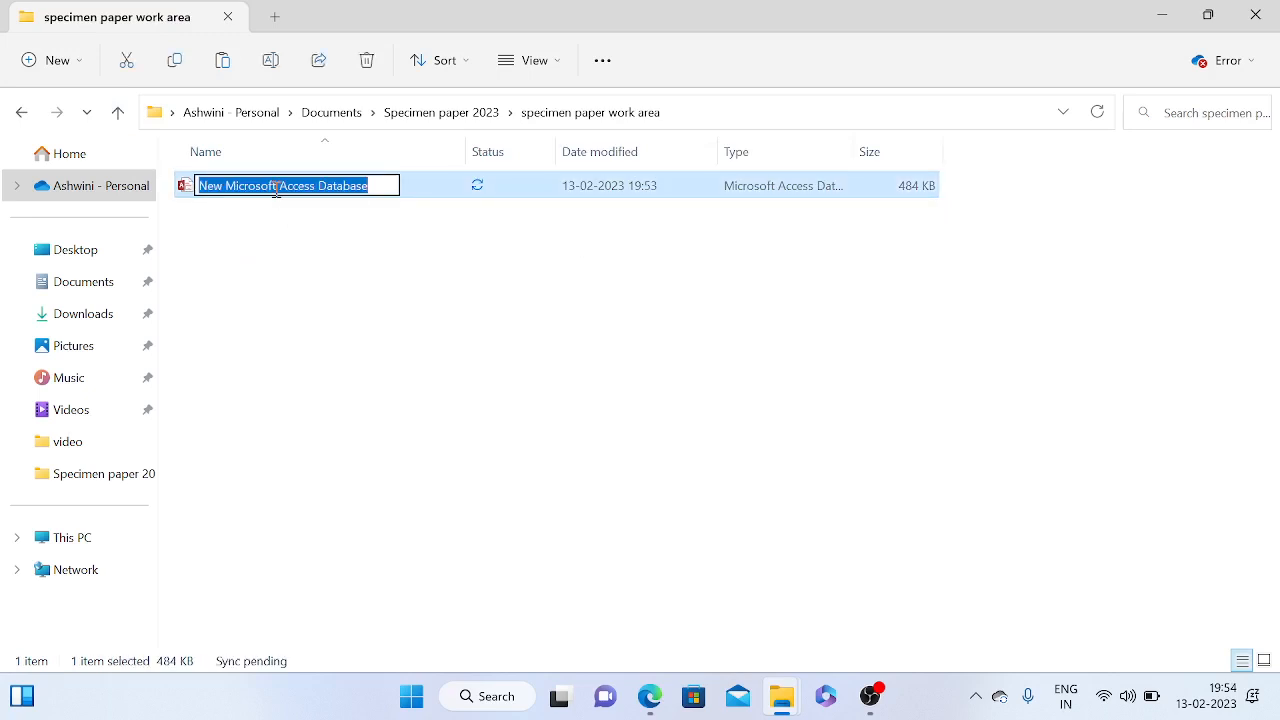
key("BackSpace")
type("Spec")
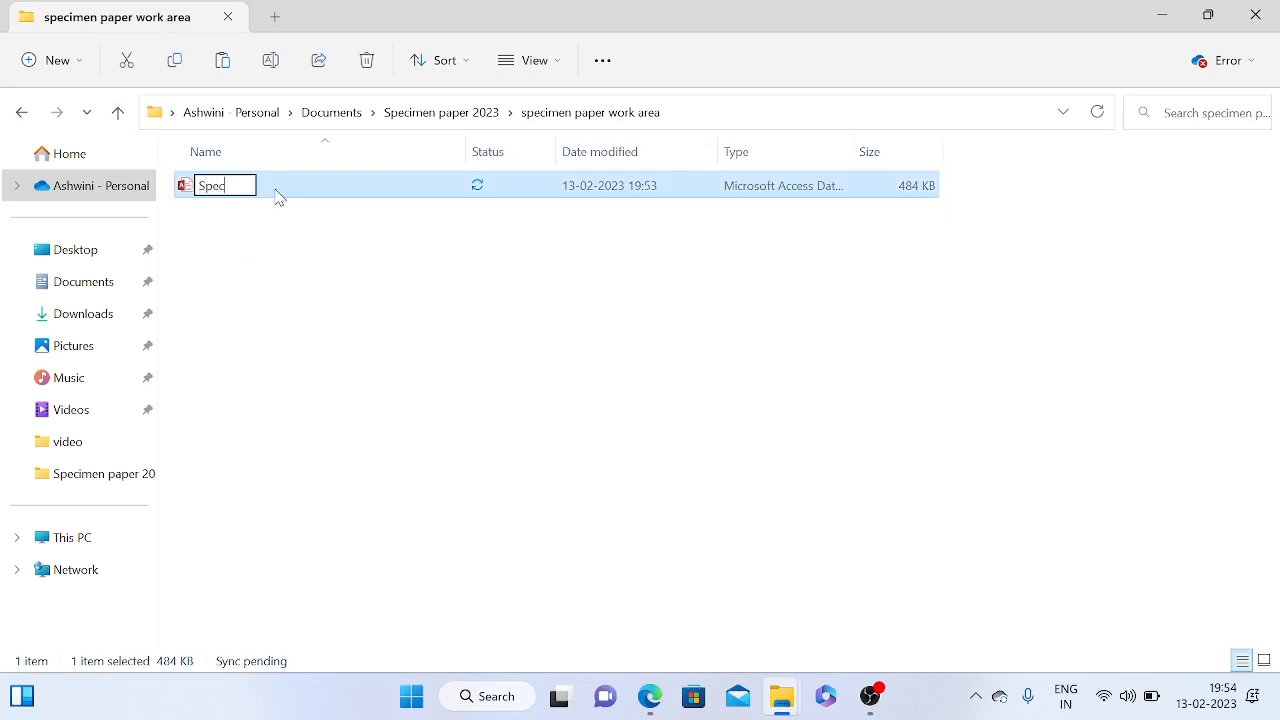
type("imen 2023")
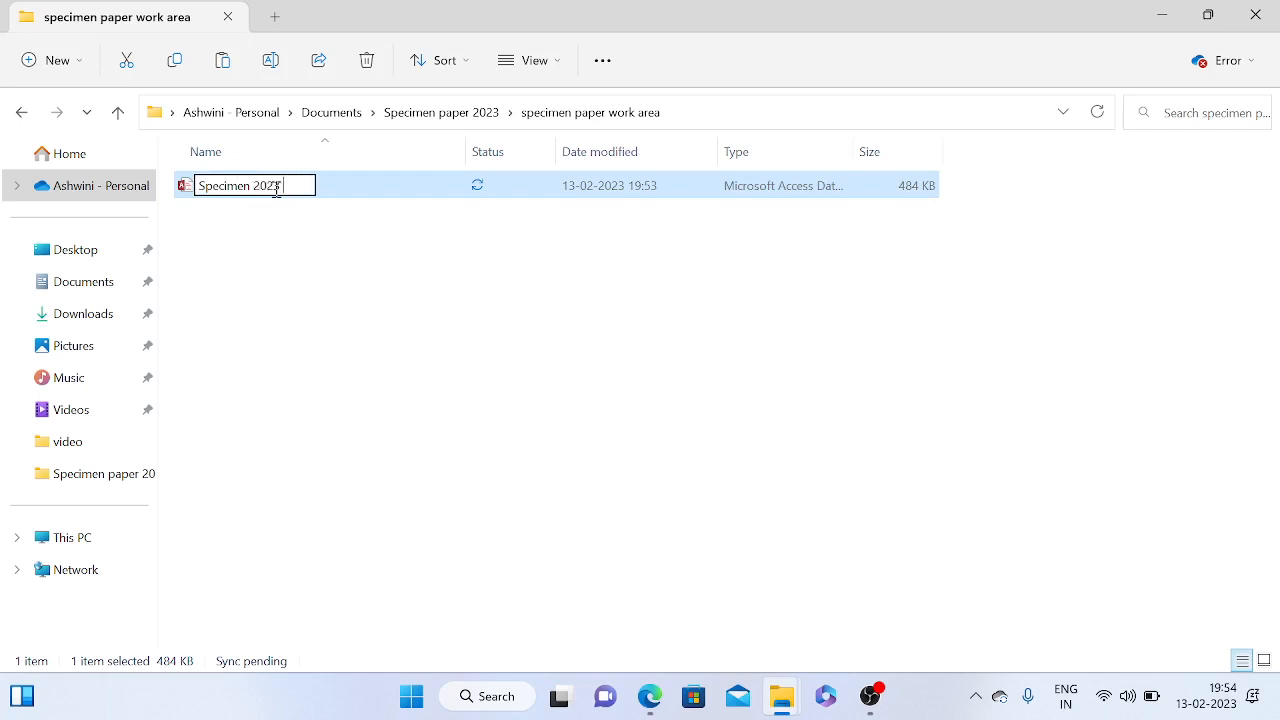
type(" paper 2")
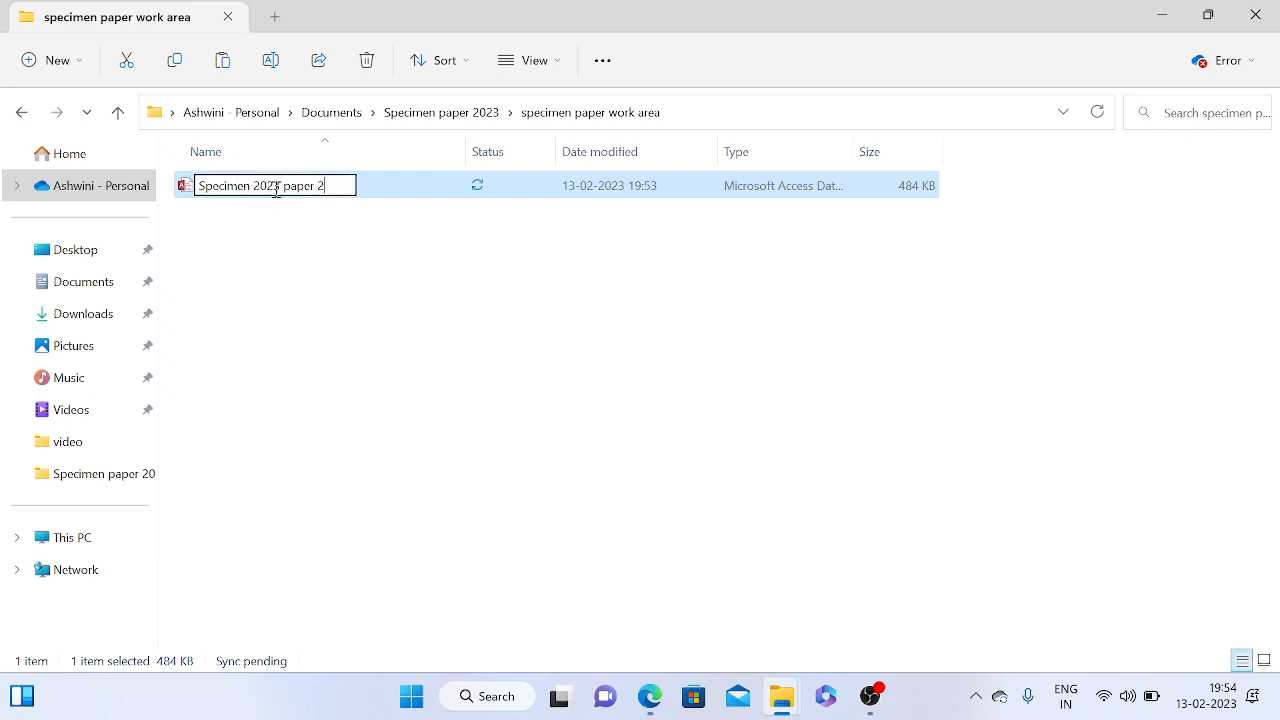
key("Return")
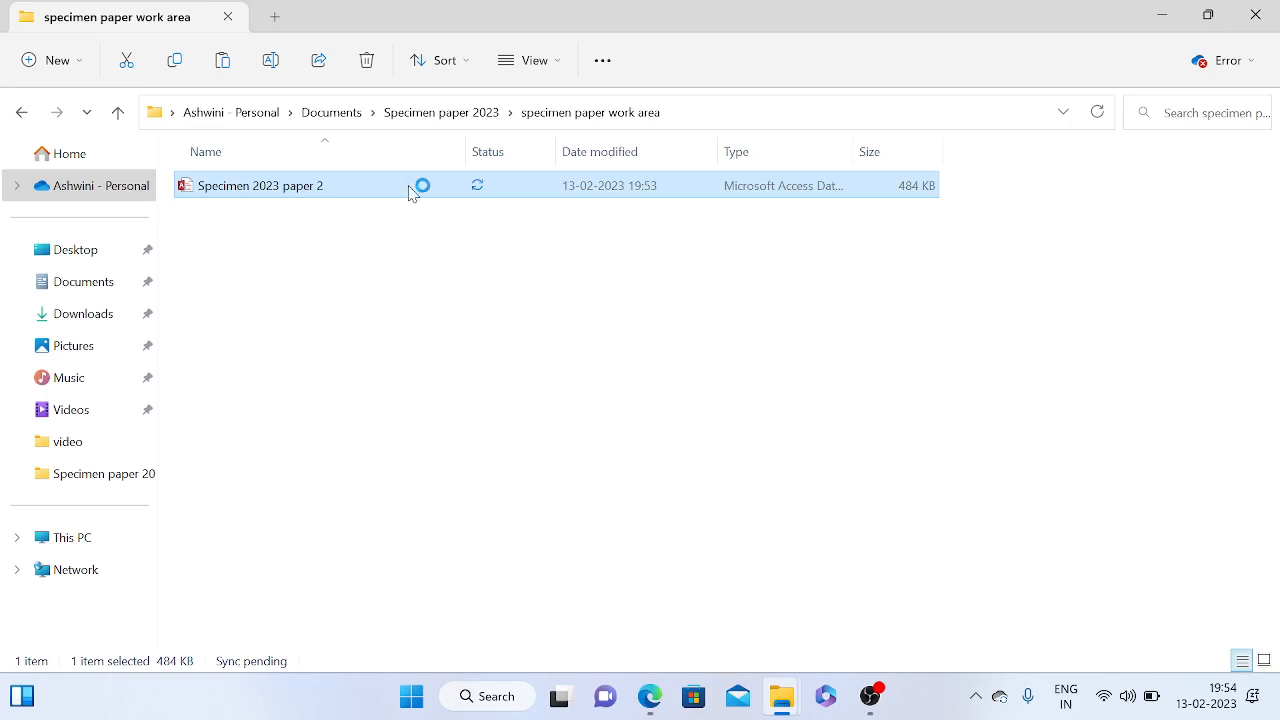
Open the Specimen 2023 paper 2 database in Access and enable its blocked content
left_click(650, 696)
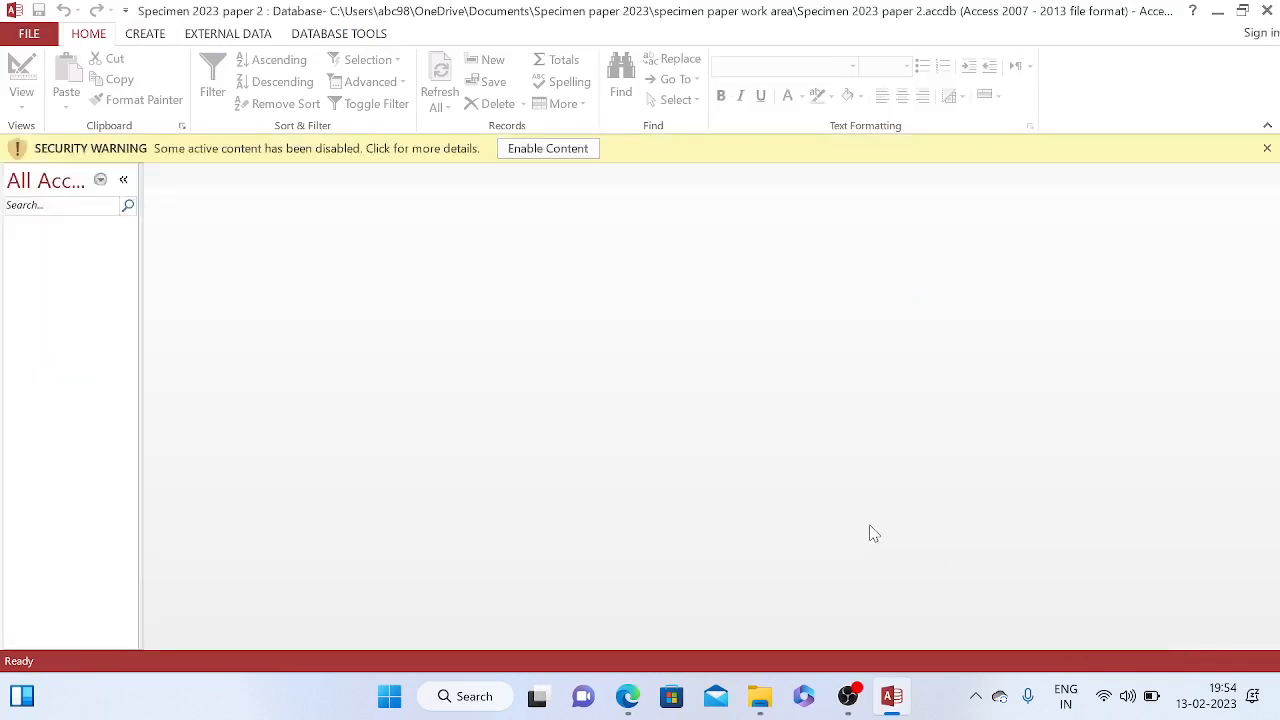
left_click(540, 154)
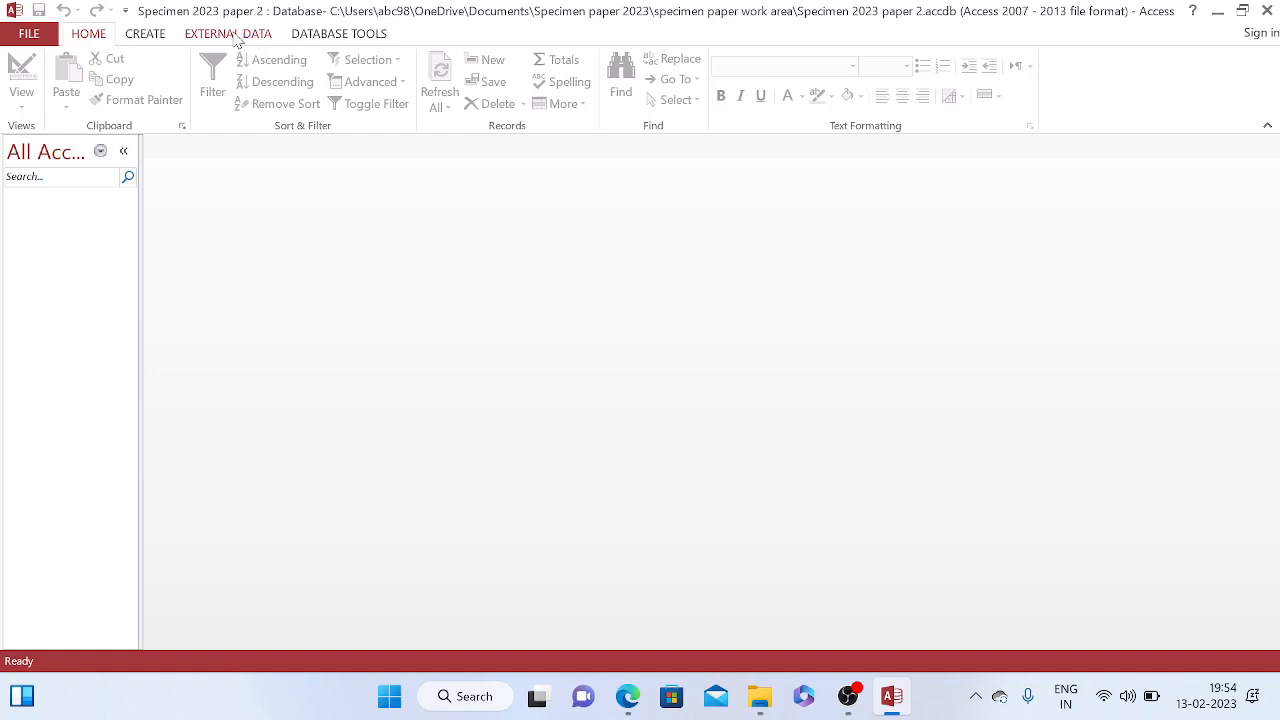
Start a text file import into a new table, using SP02YACHTS from the supporting files' 0417_y23_ss_2 folder as the source
left_click(238, 38)
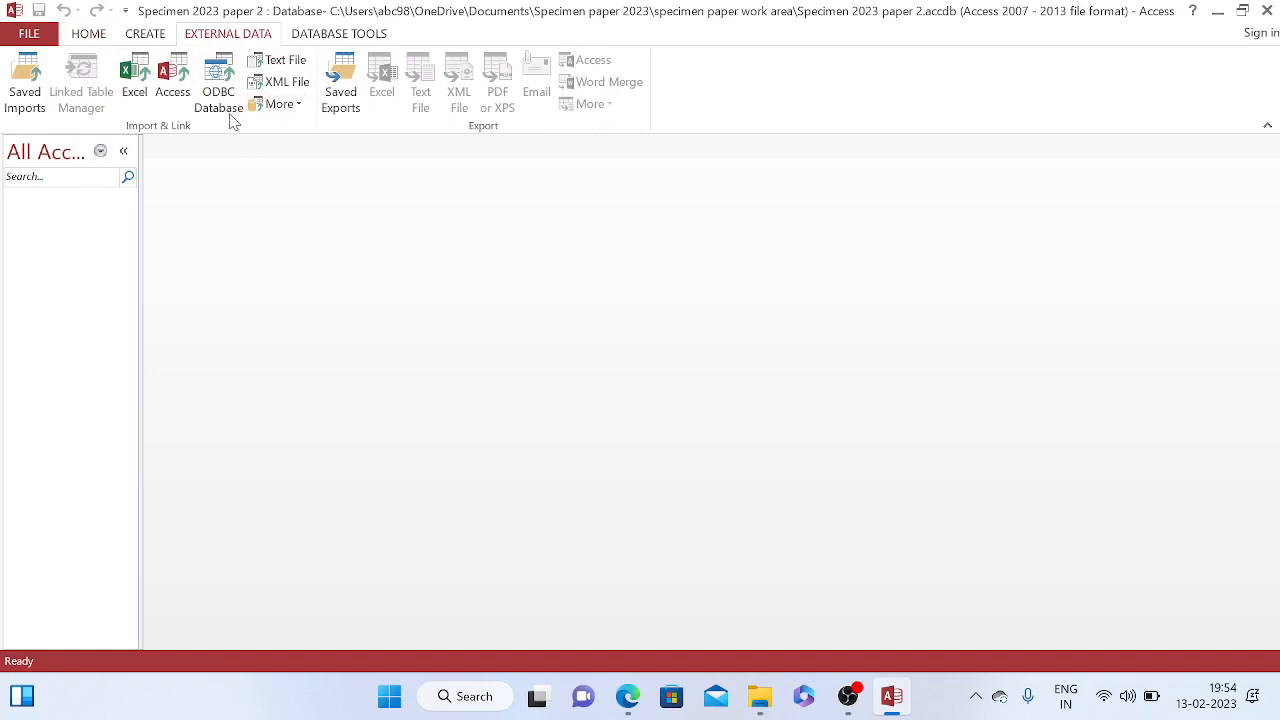
left_click(291, 63)
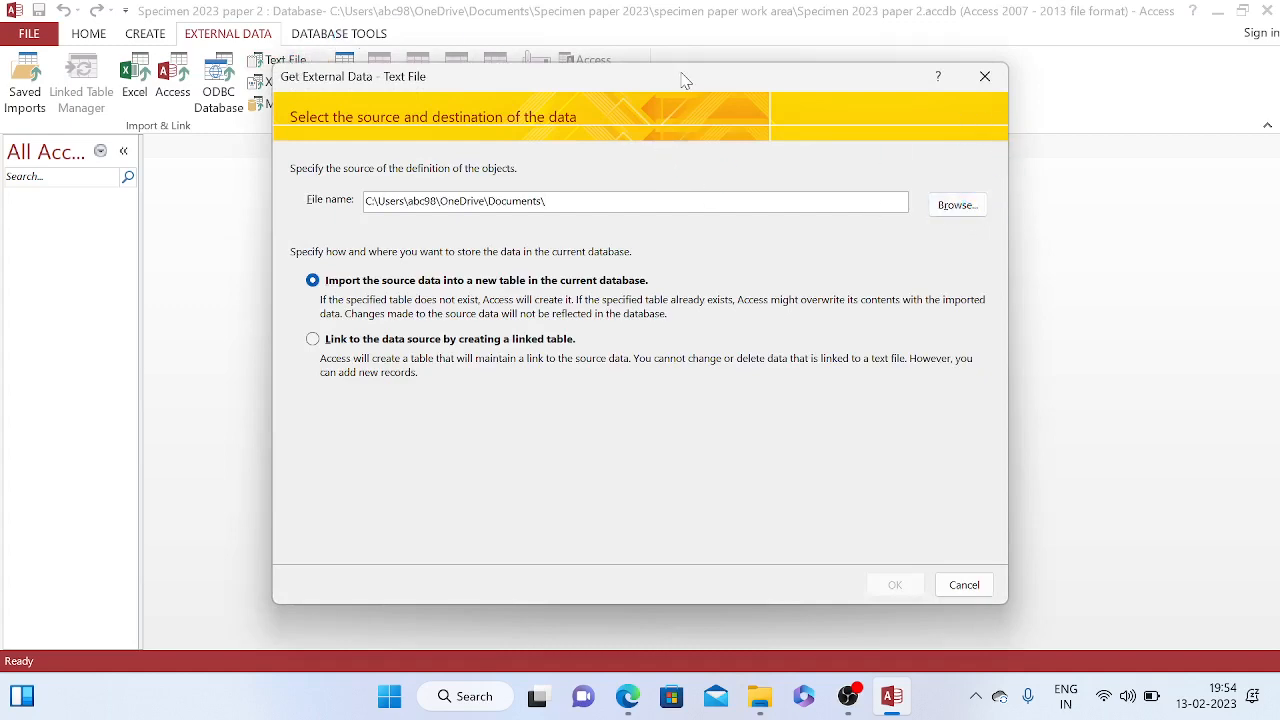
left_click_drag(684, 80, 761, 83)
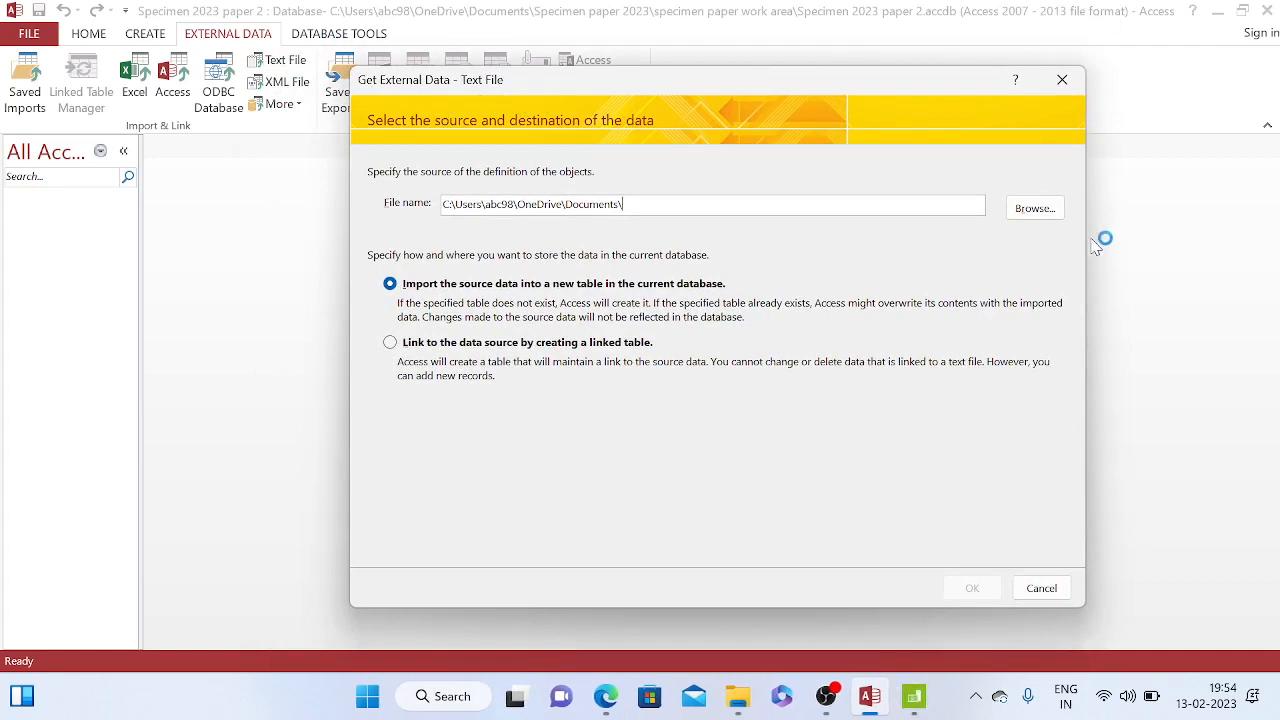
left_click(1030, 218)
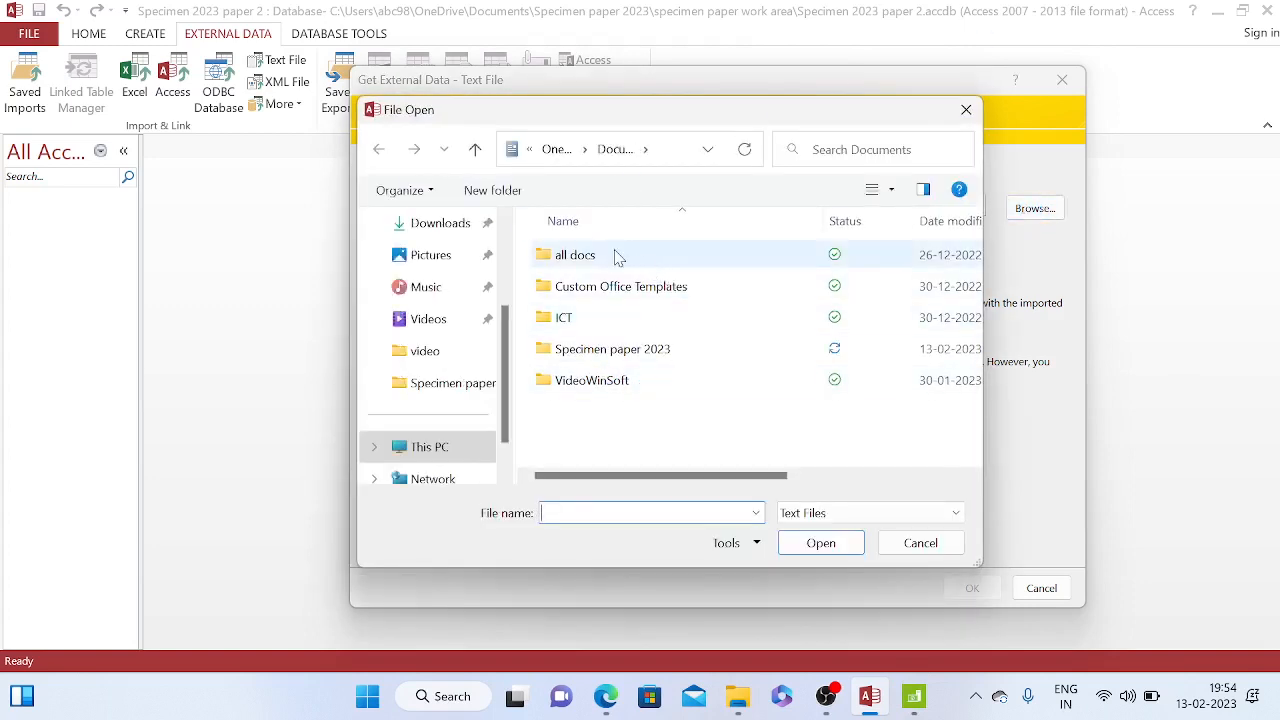
scroll(468, 373, "up", 1)
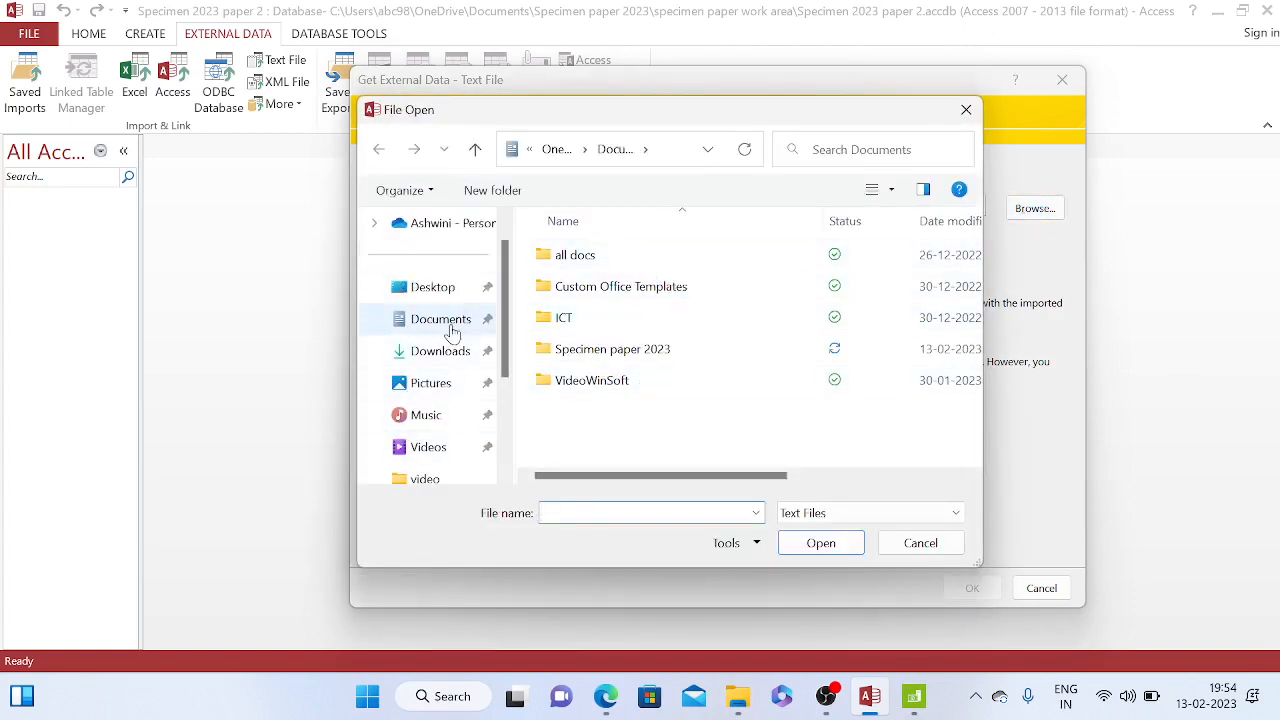
left_click(449, 319)
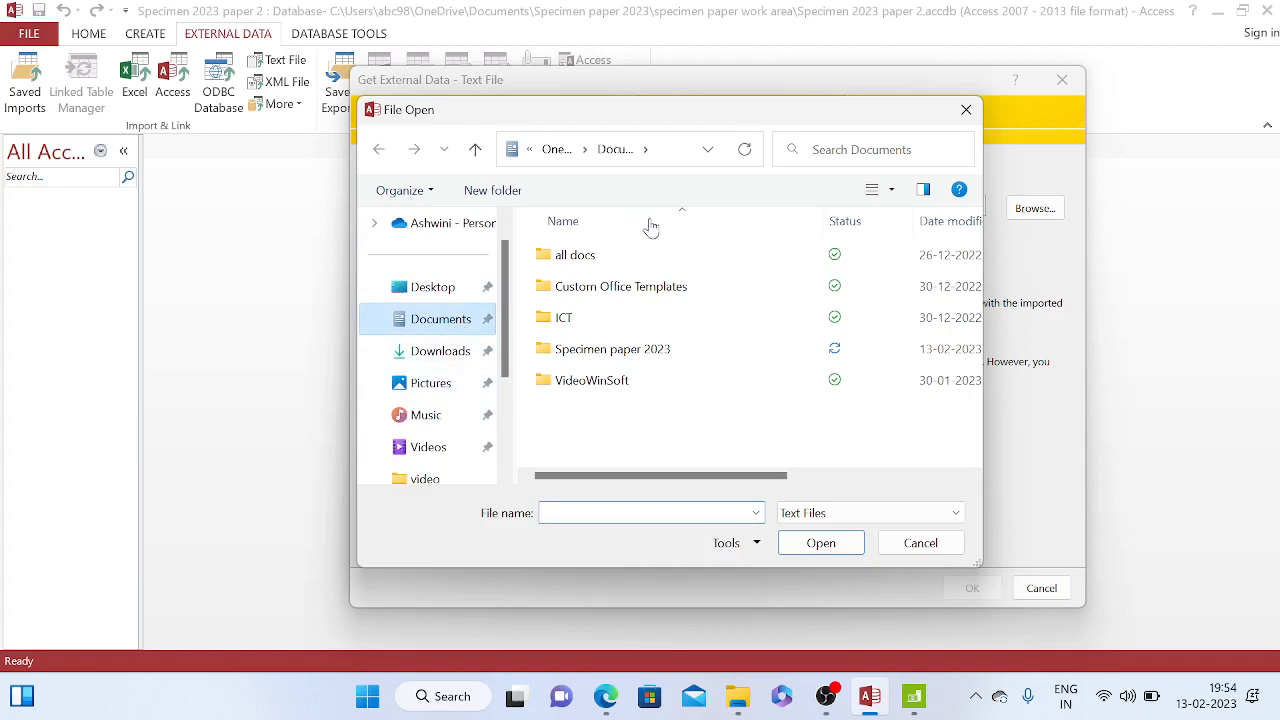
double_click(651, 348)
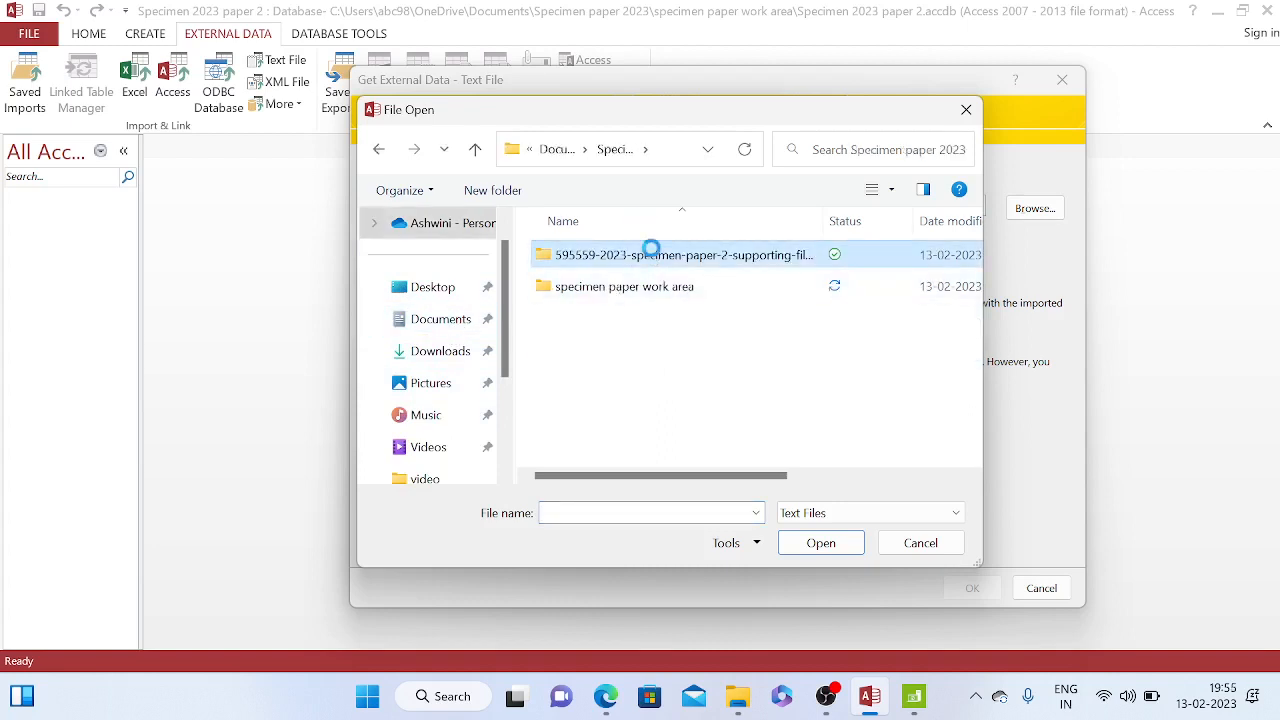
double_click(651, 250)
double_click(596, 256)
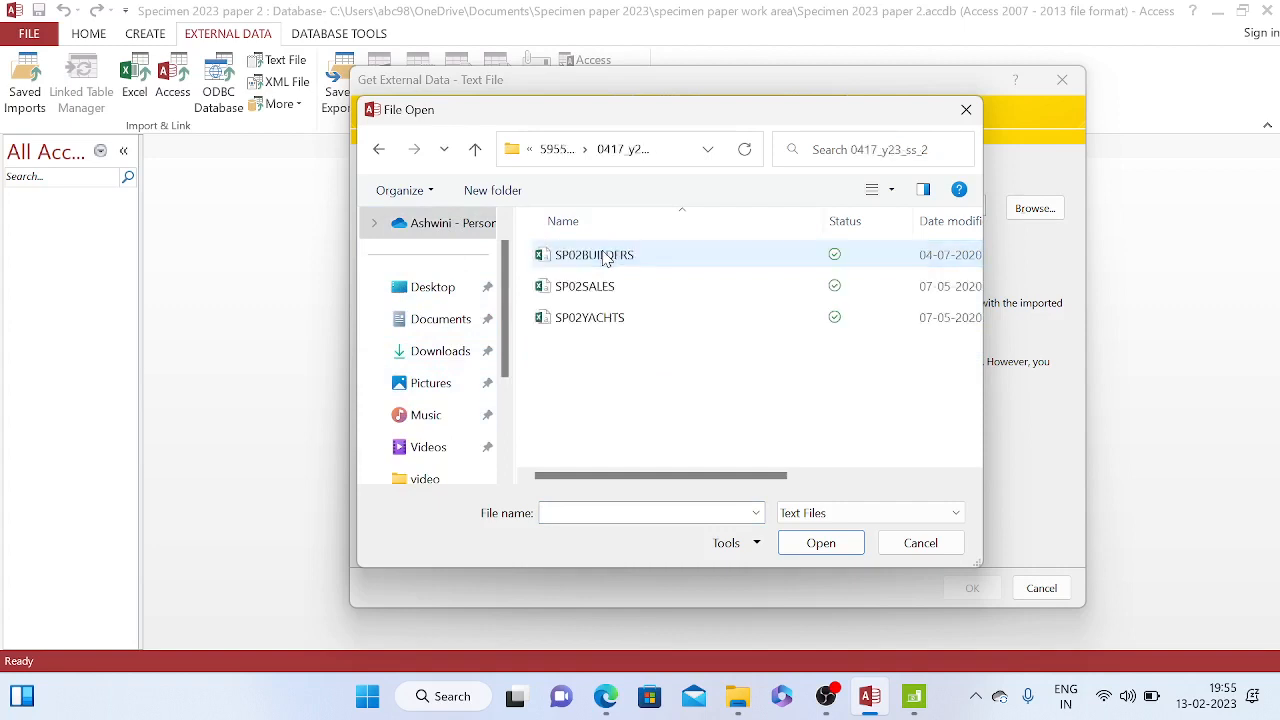
left_click(614, 326)
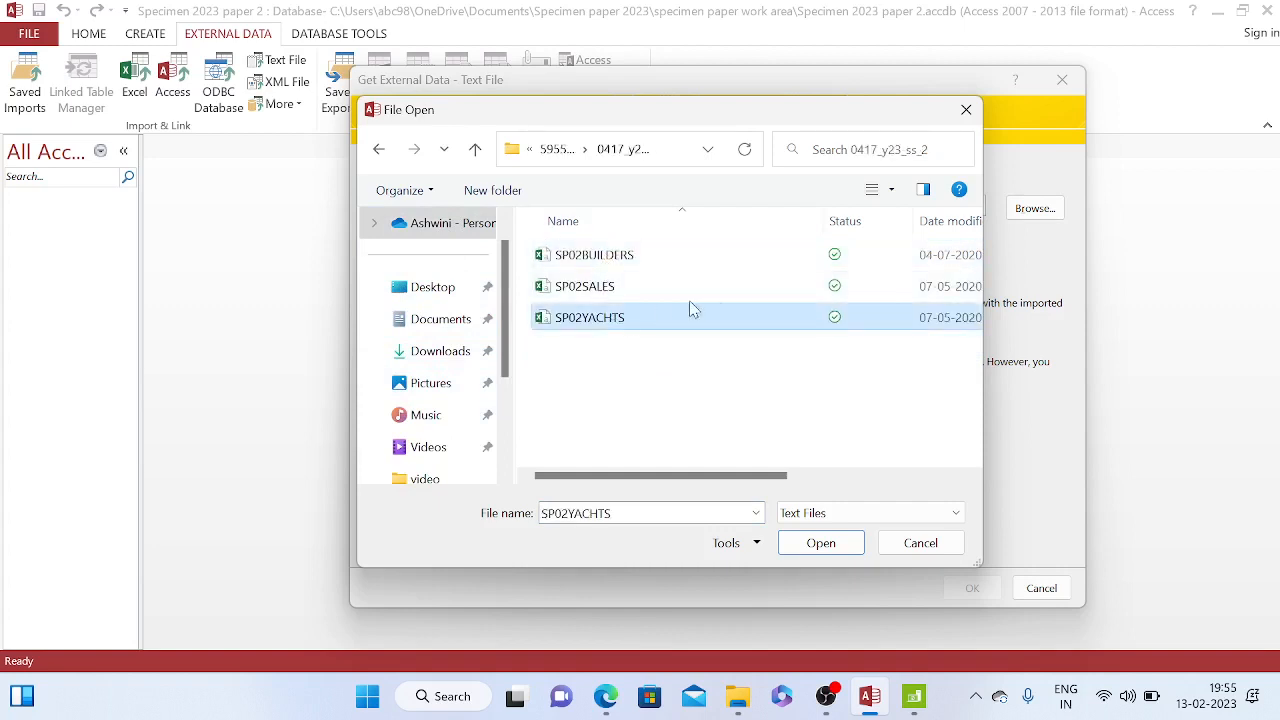
left_click(838, 550)
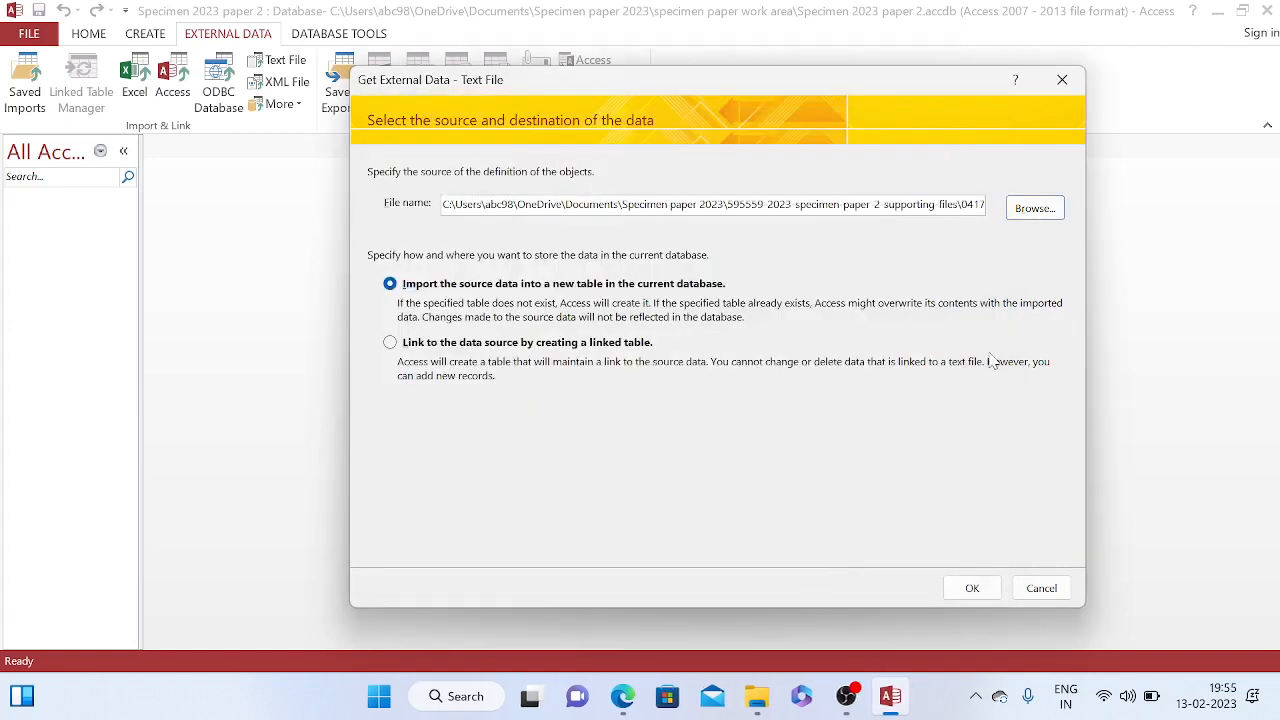
left_click(972, 590)
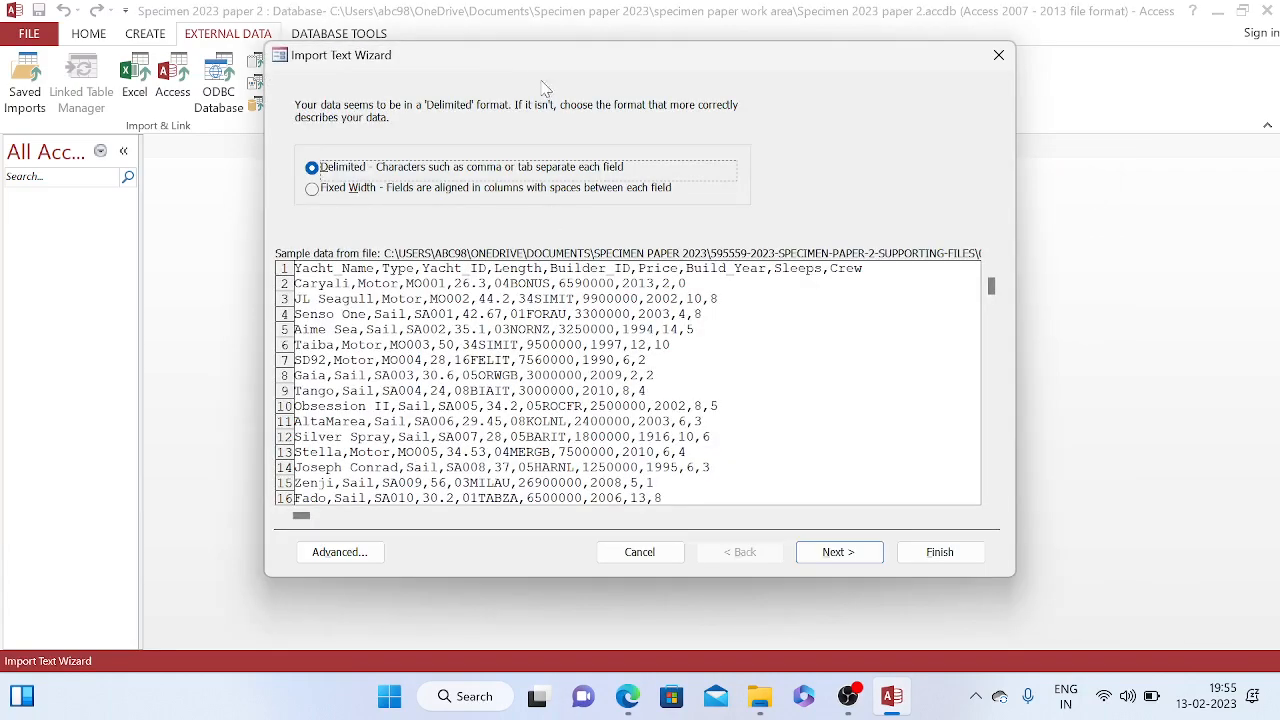
Keep the import format as delimited by commas and mark the first row as containing field names
left_click_drag(543, 70, 613, 70)
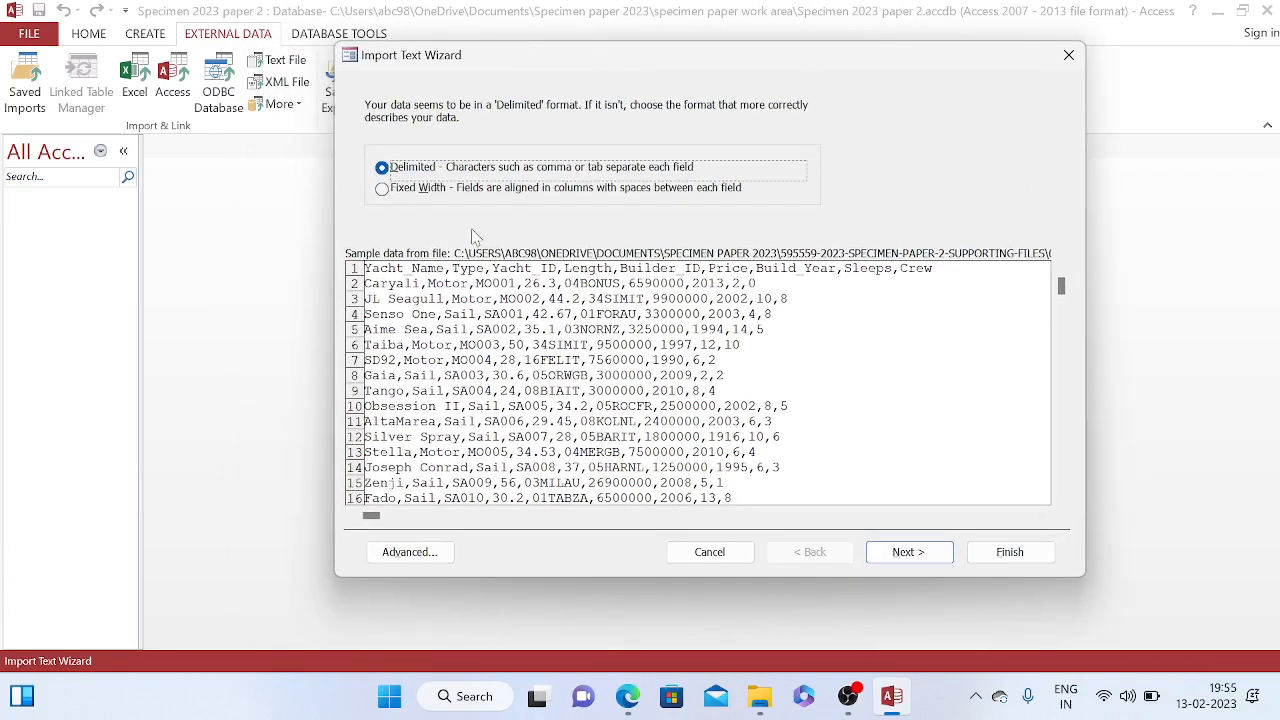
left_click(907, 552)
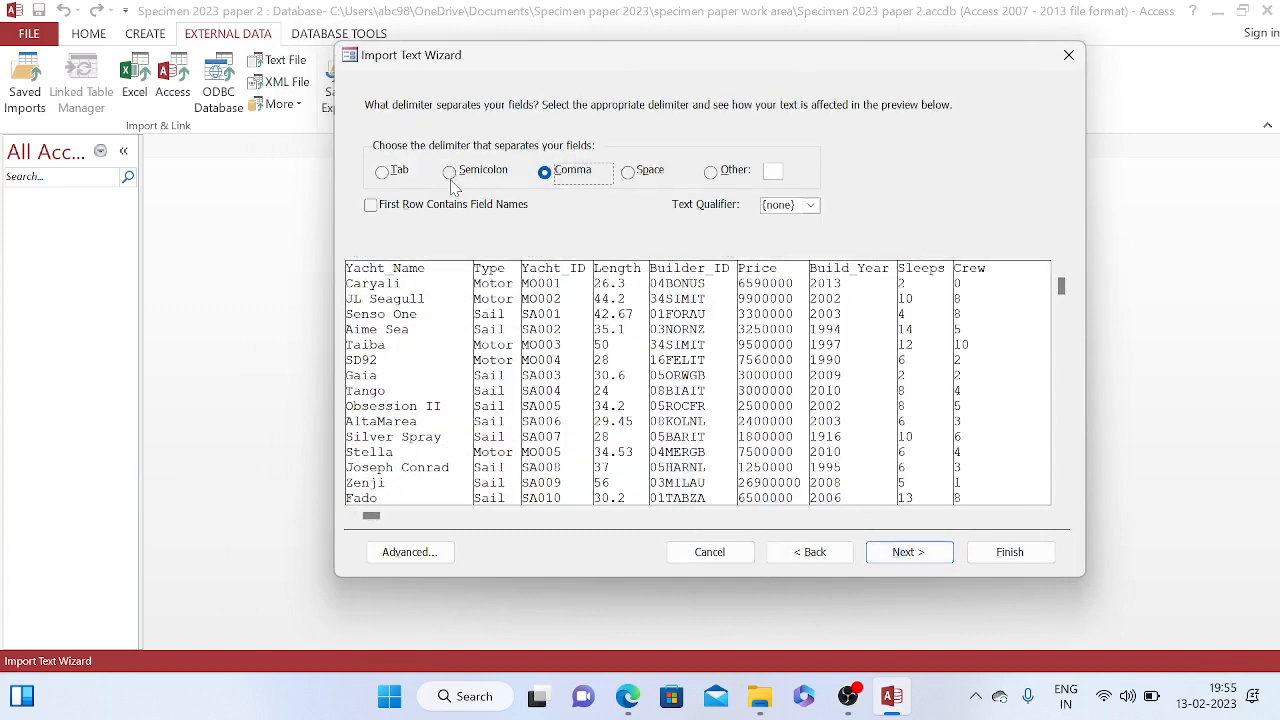
left_click(371, 205)
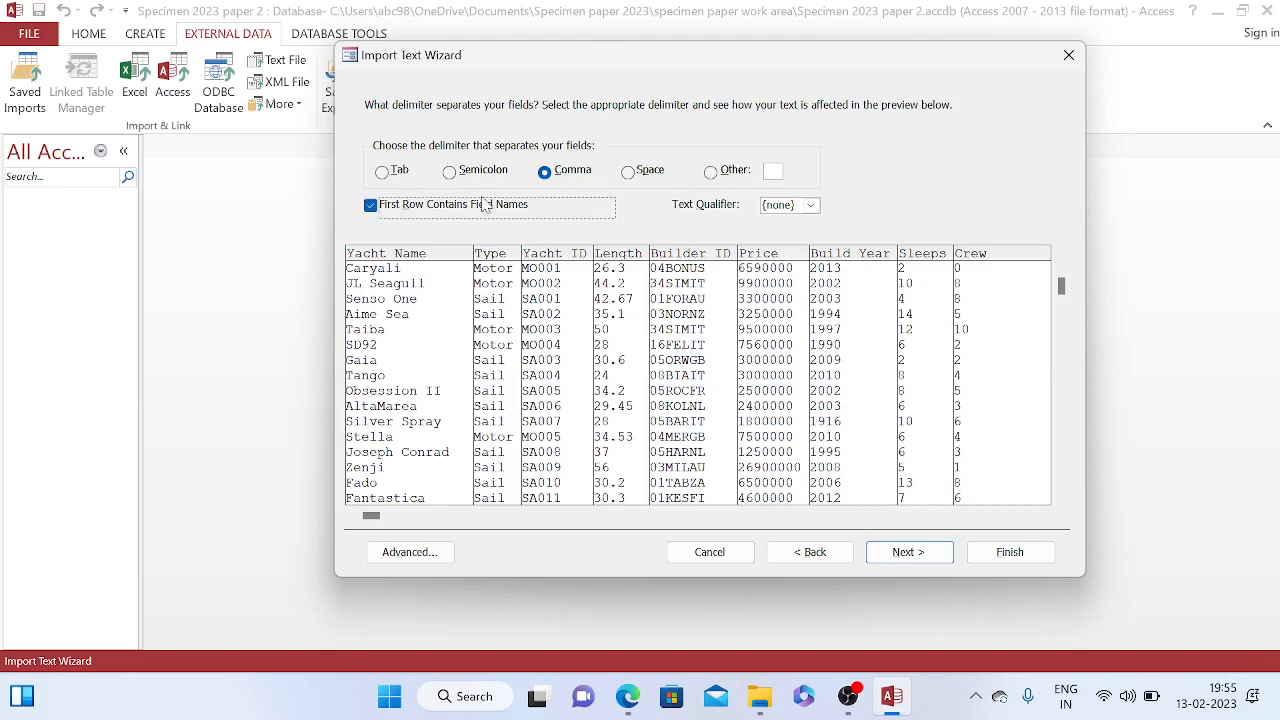
Compare the import specification with the specimen paper's field table and set the Price field's data type to Currency
left_click(418, 560)
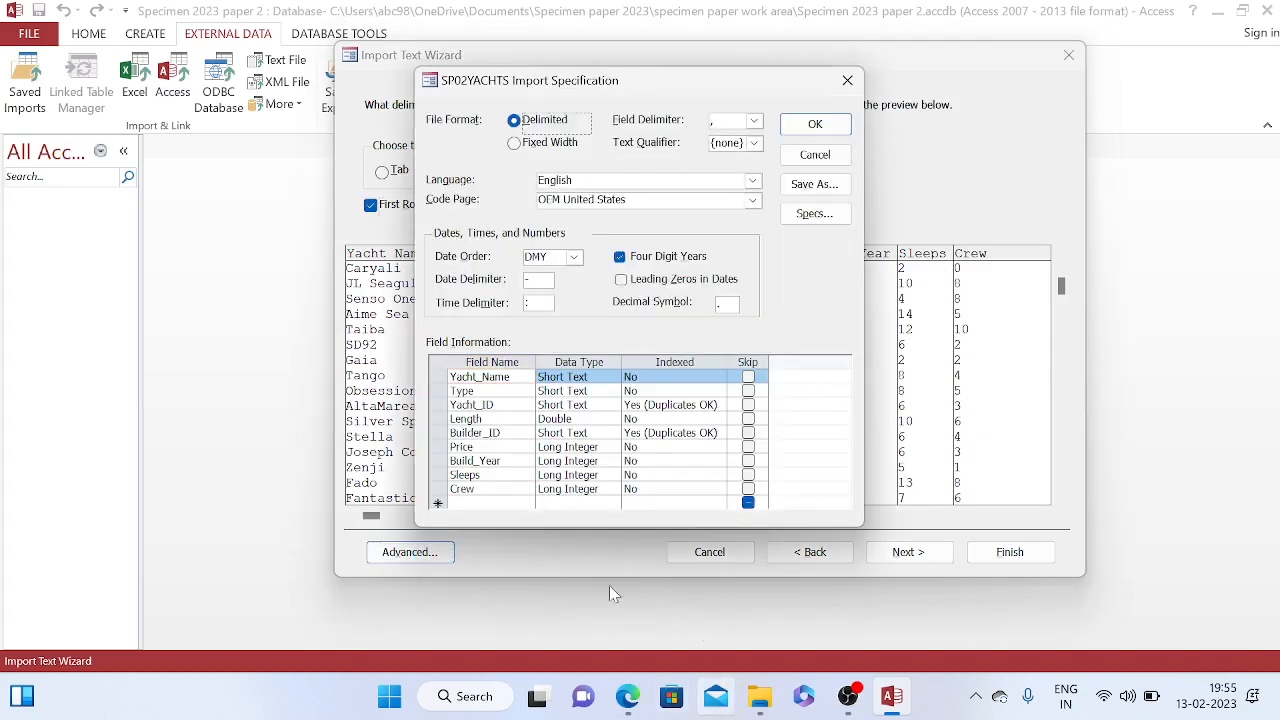
left_click(630, 702)
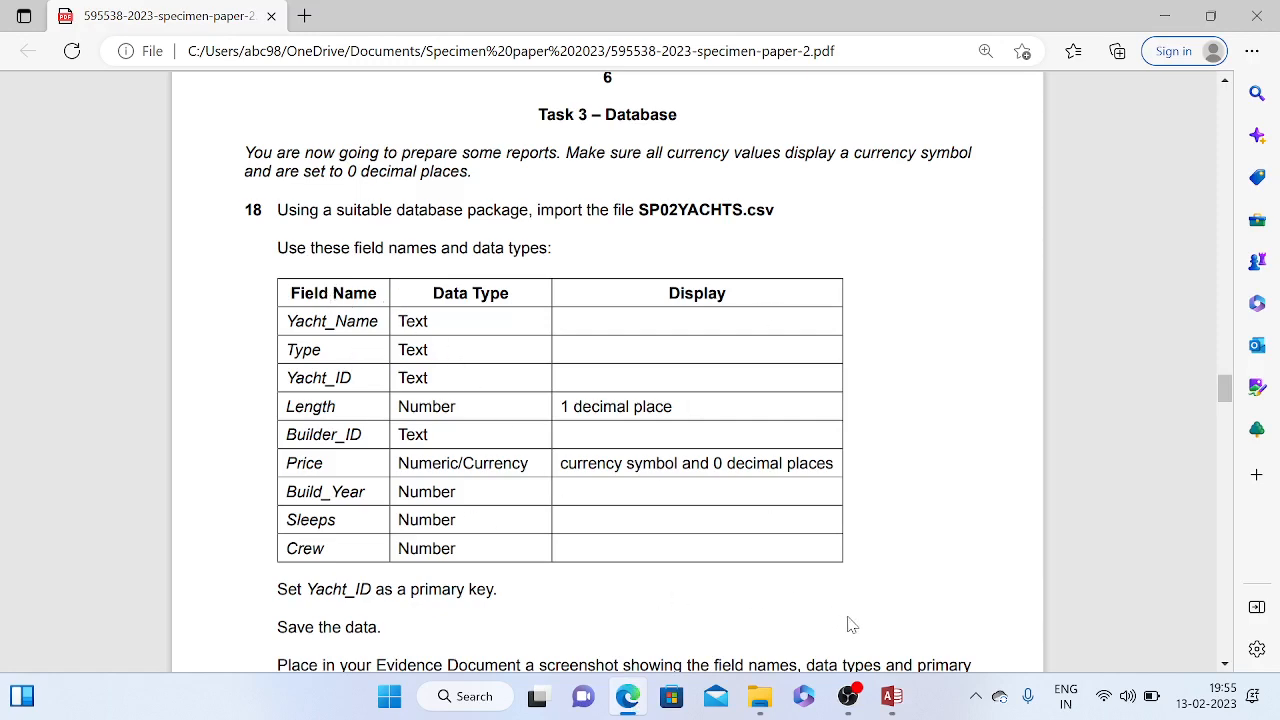
left_click(892, 697)
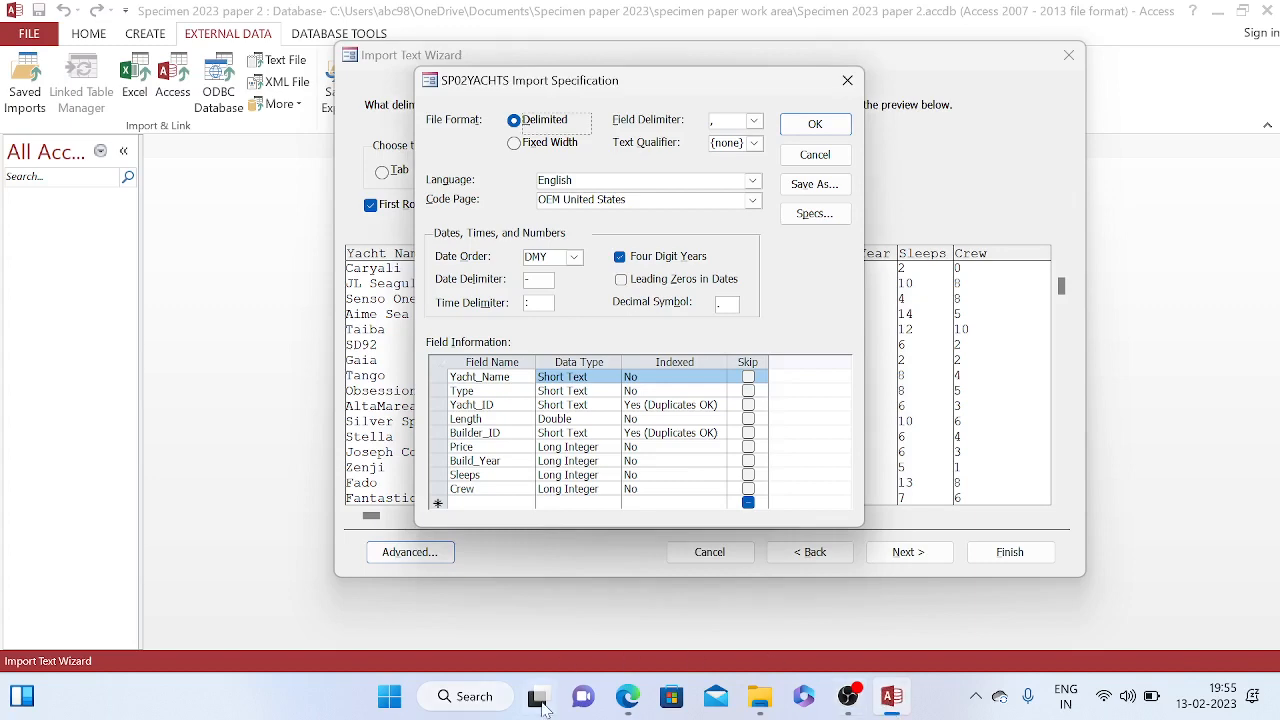
left_click(628, 697)
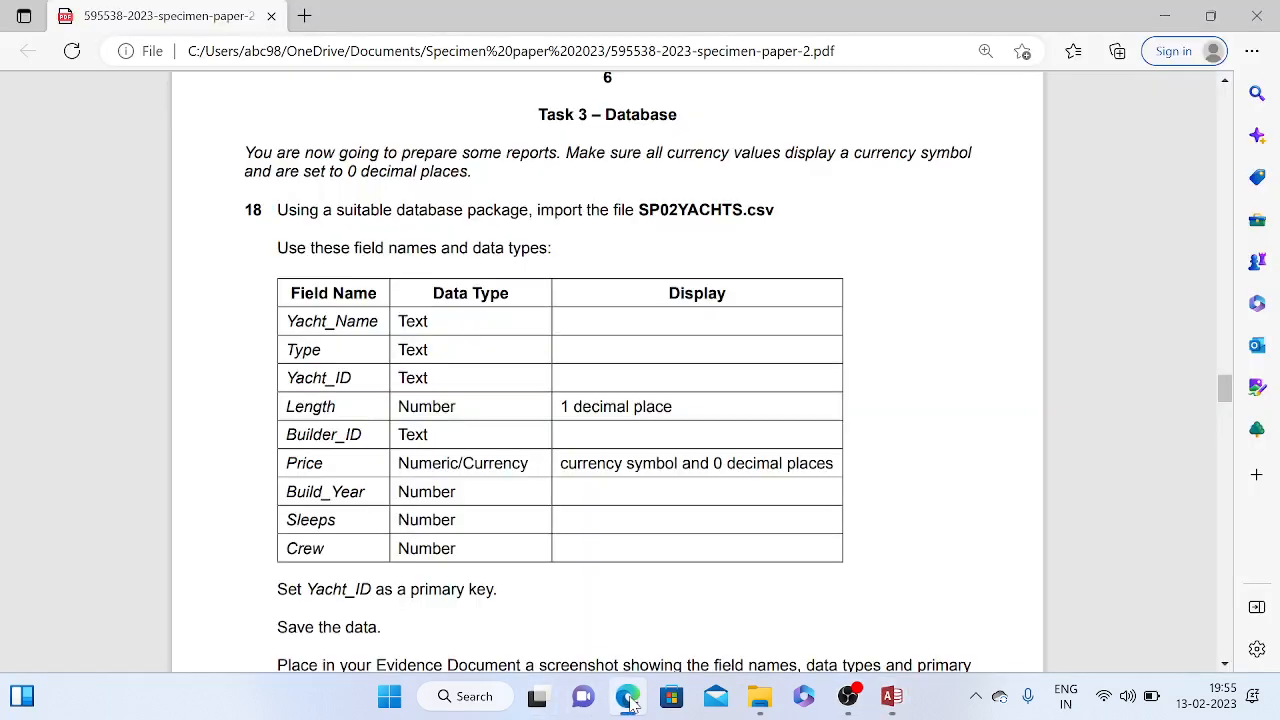
left_click(628, 698)
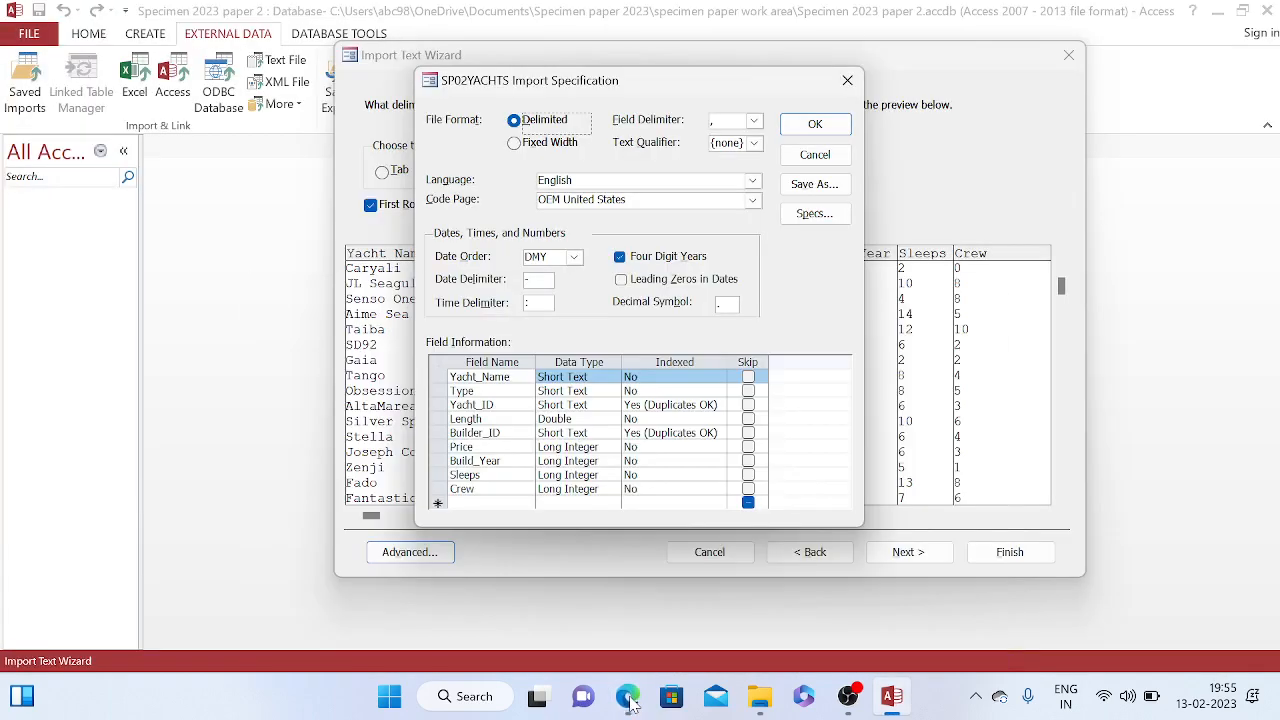
left_click(628, 698)
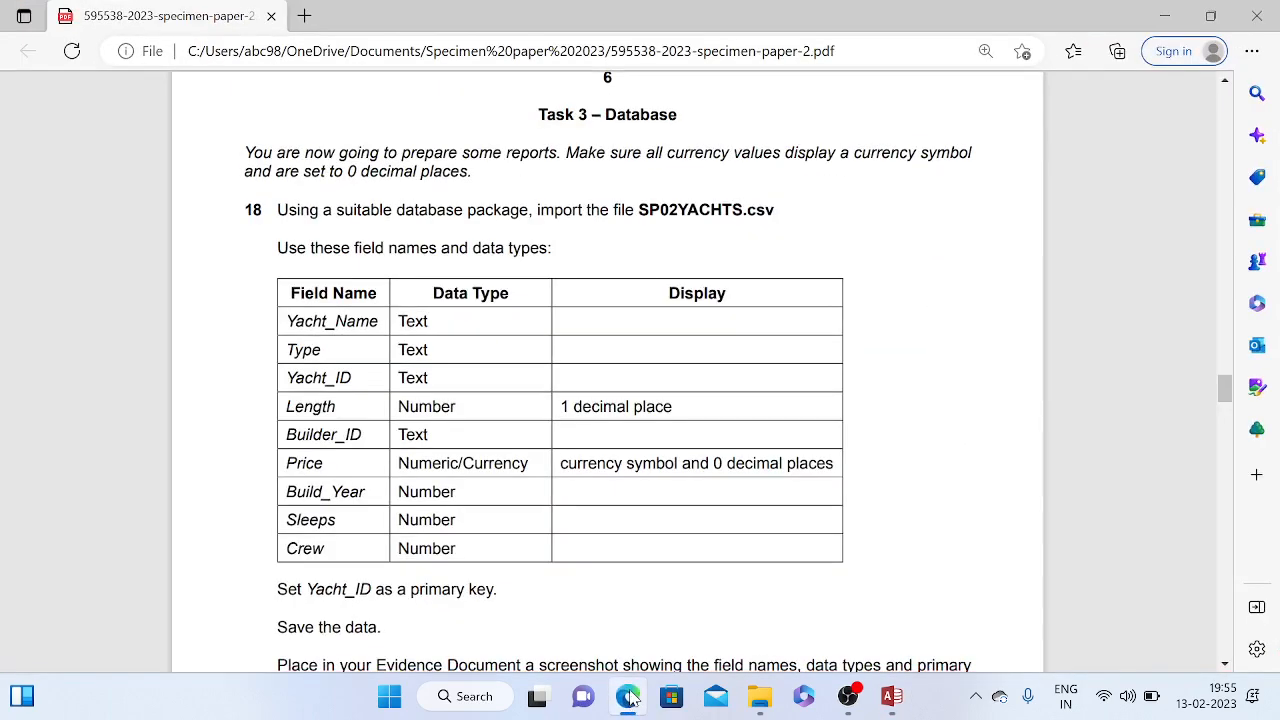
left_click(628, 697)
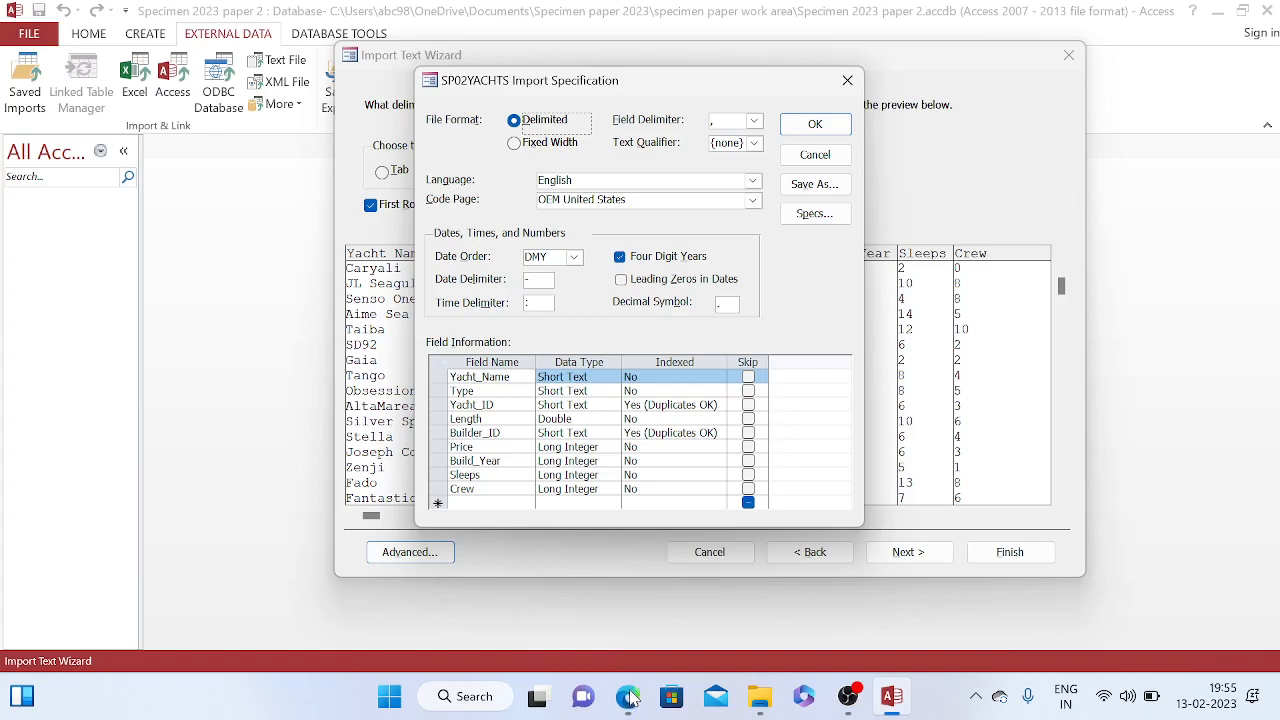
left_click(575, 446)
left_click(612, 447)
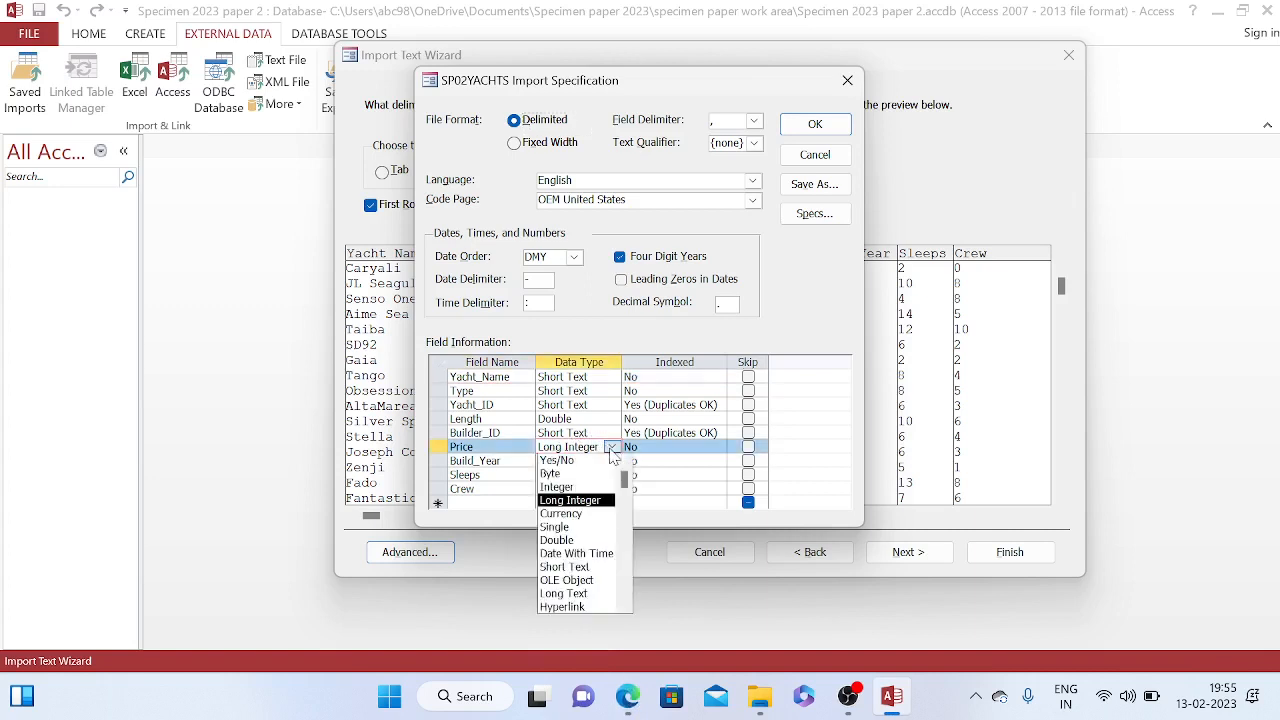
left_click(588, 513)
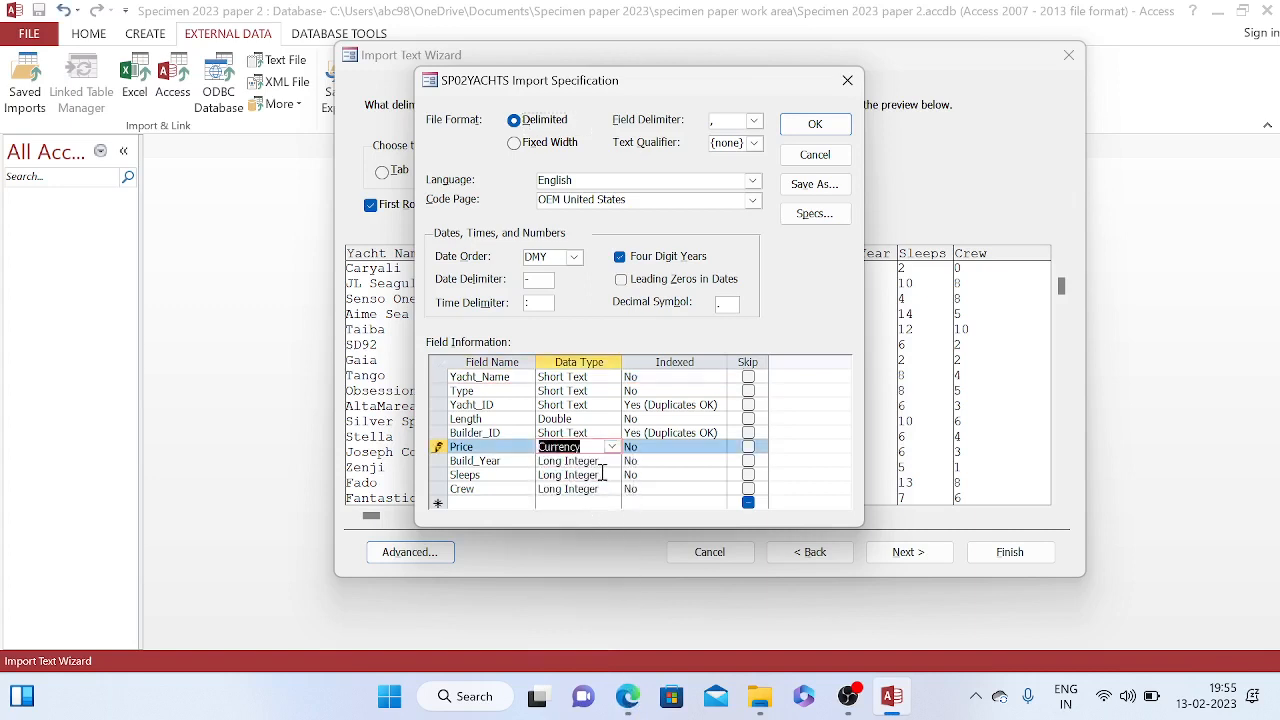
left_click(836, 128)
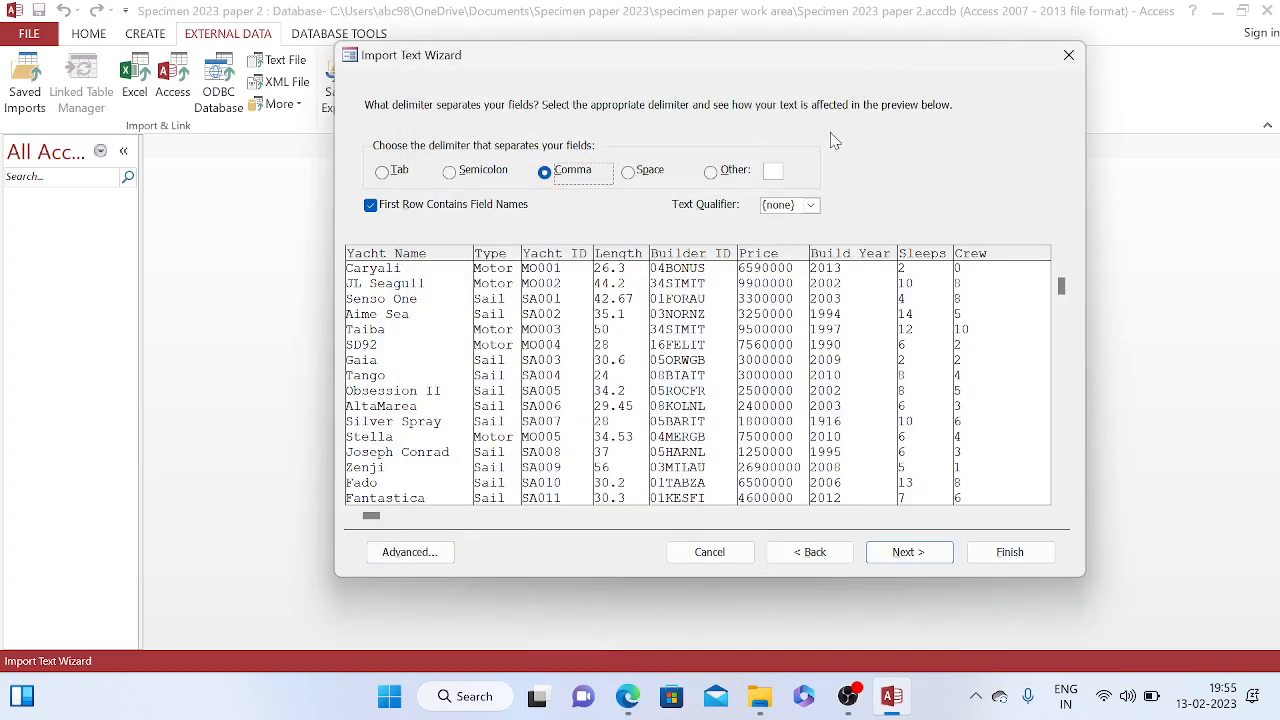
Check the primary key instruction in the specimen paper and choose Yacht_ID as the new table's own primary key
left_click(905, 556)
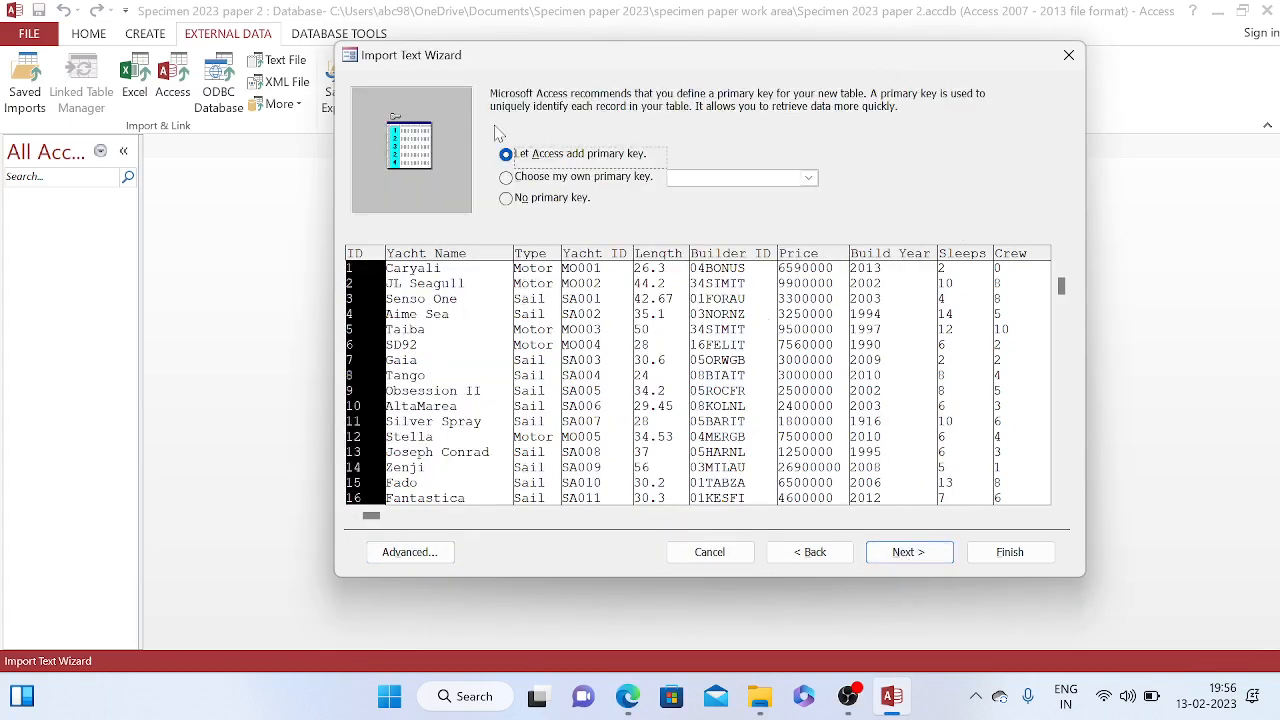
left_click(571, 180)
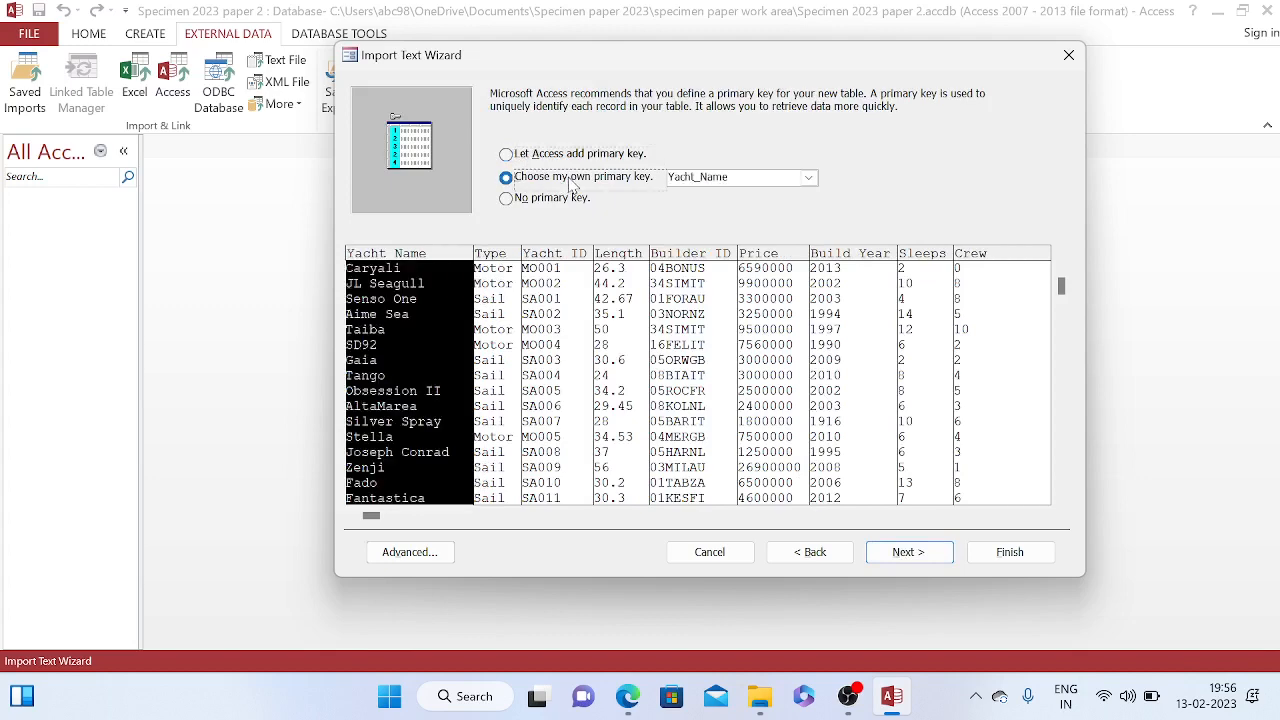
left_click(628, 694)
scroll(466, 553, "down", 1)
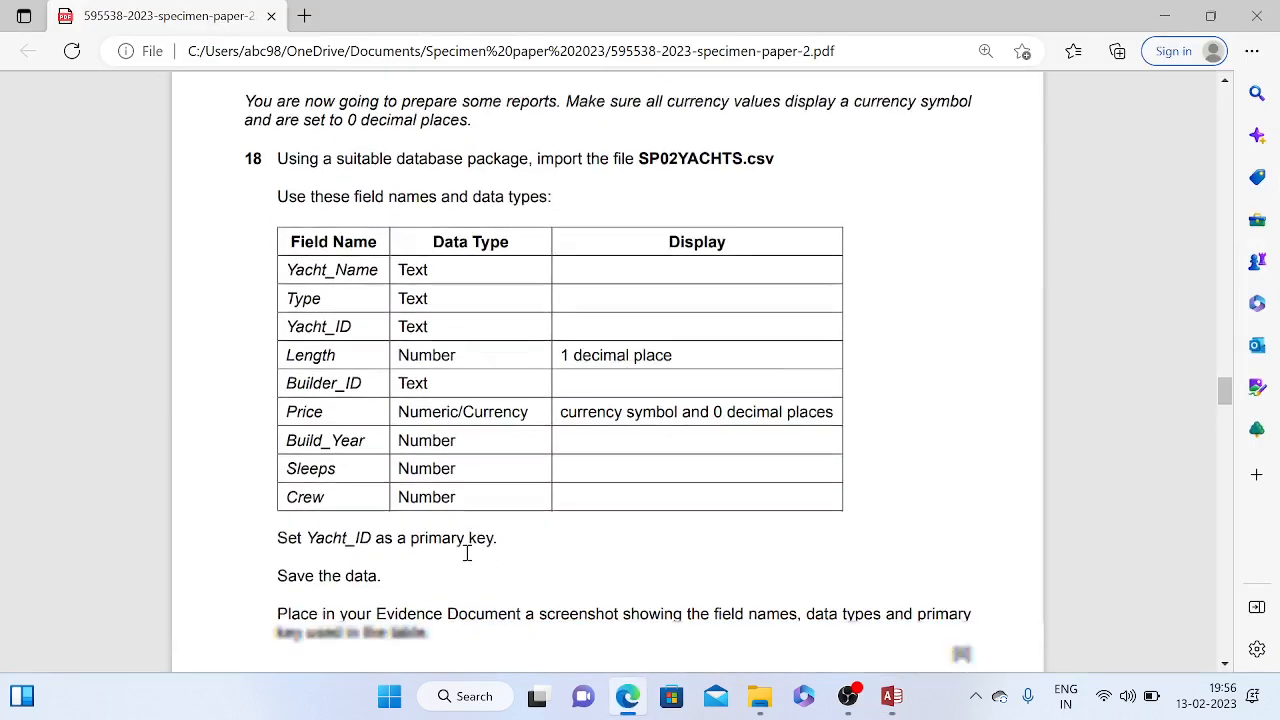
left_click_drag(279, 503, 501, 511)
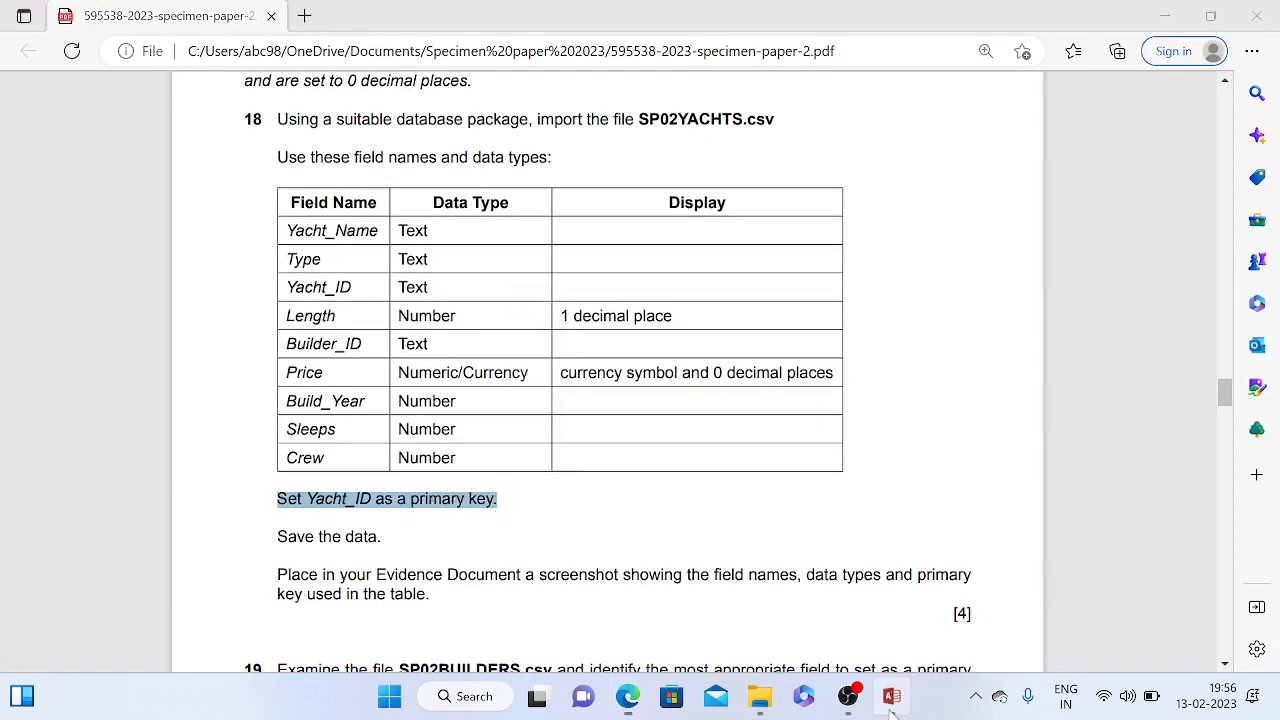
left_click(891, 696)
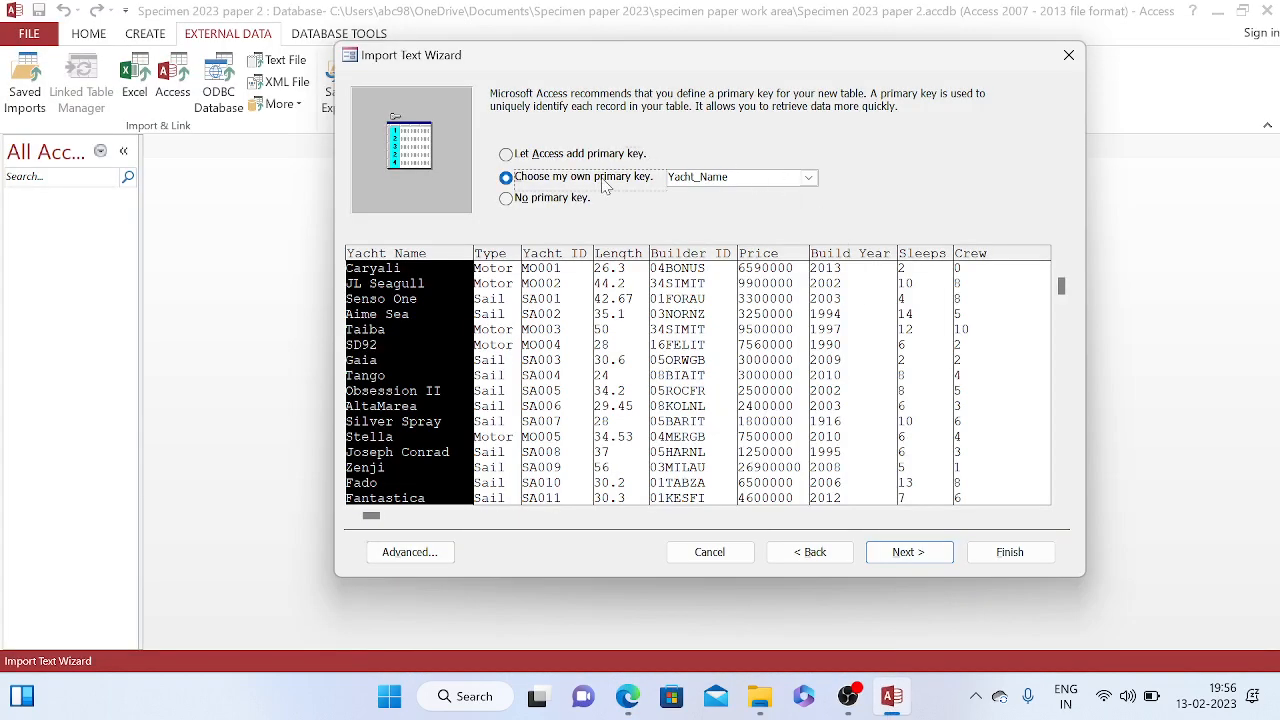
left_click(809, 178)
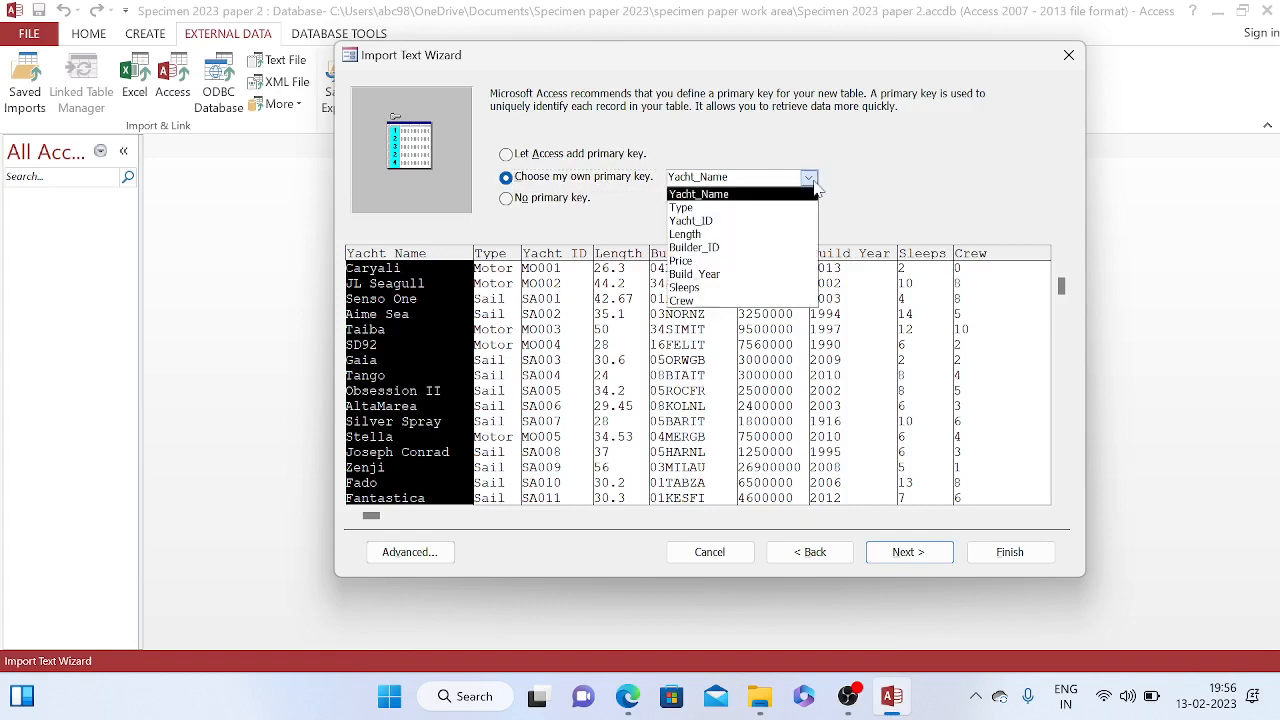
left_click(735, 222)
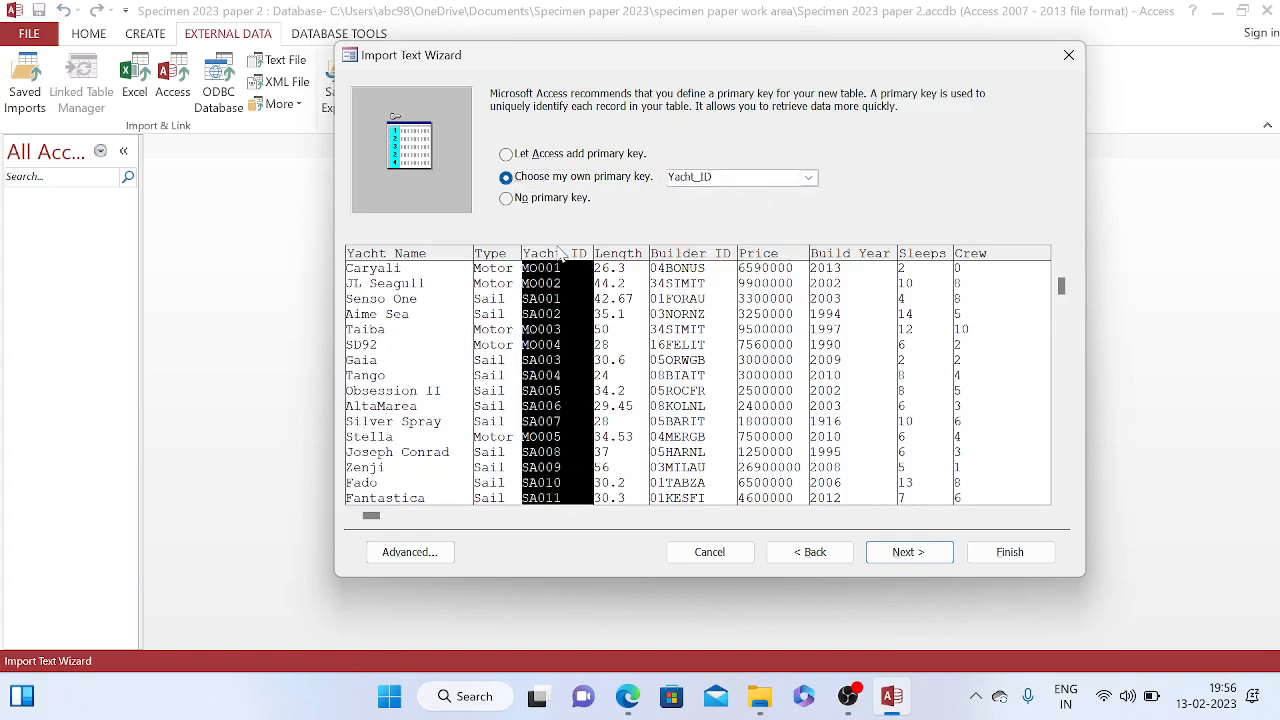
Finish the import to table SP02YACHTS without saving the import steps, and open the imported table
left_click(908, 554)
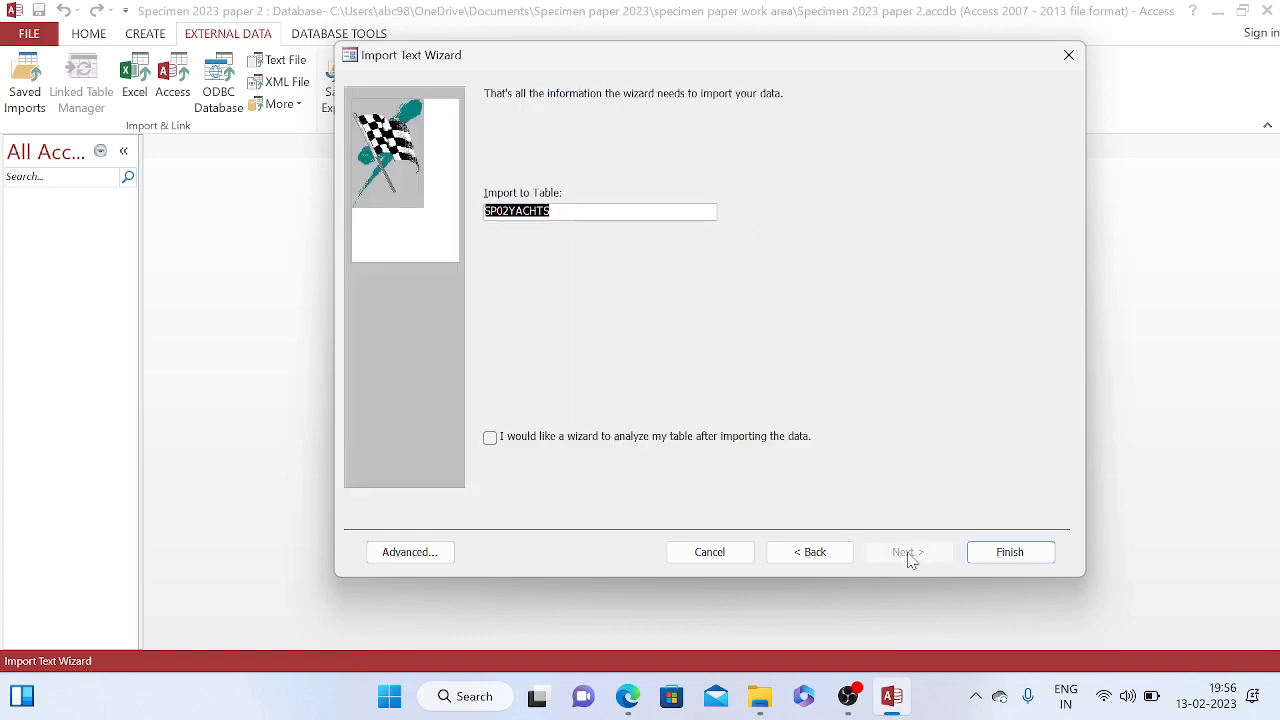
left_click(996, 554)
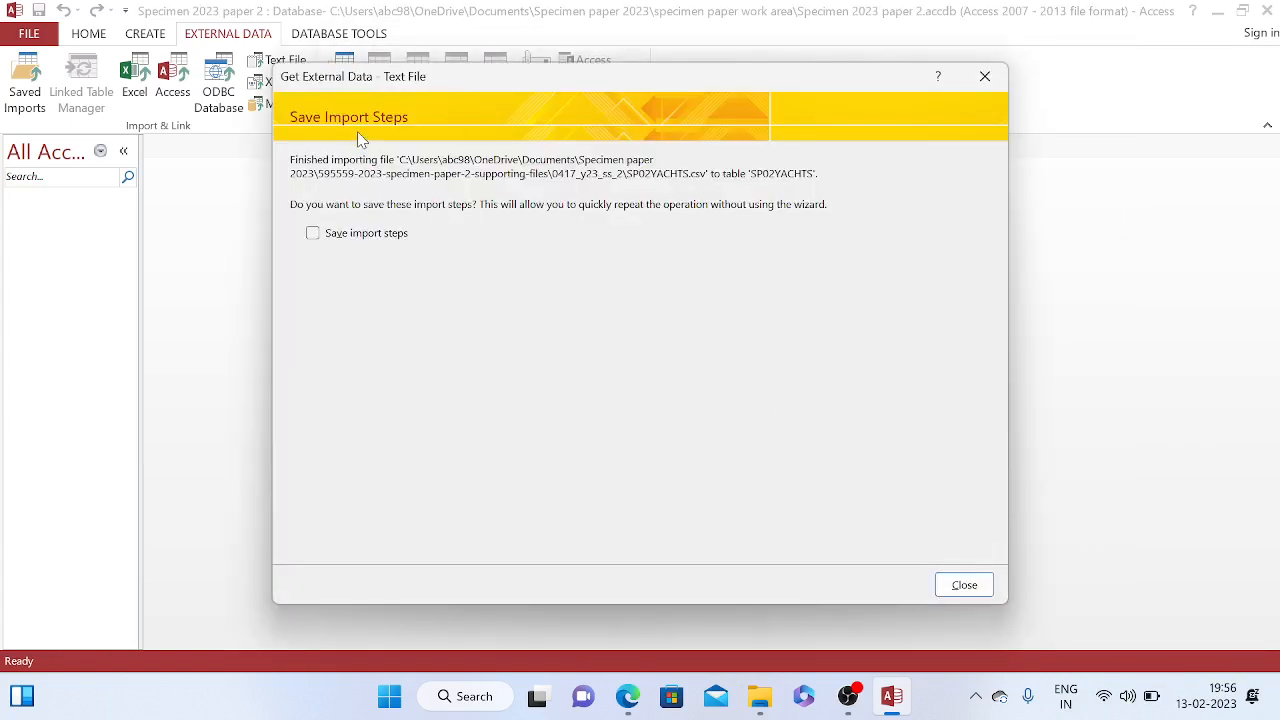
left_click(965, 586)
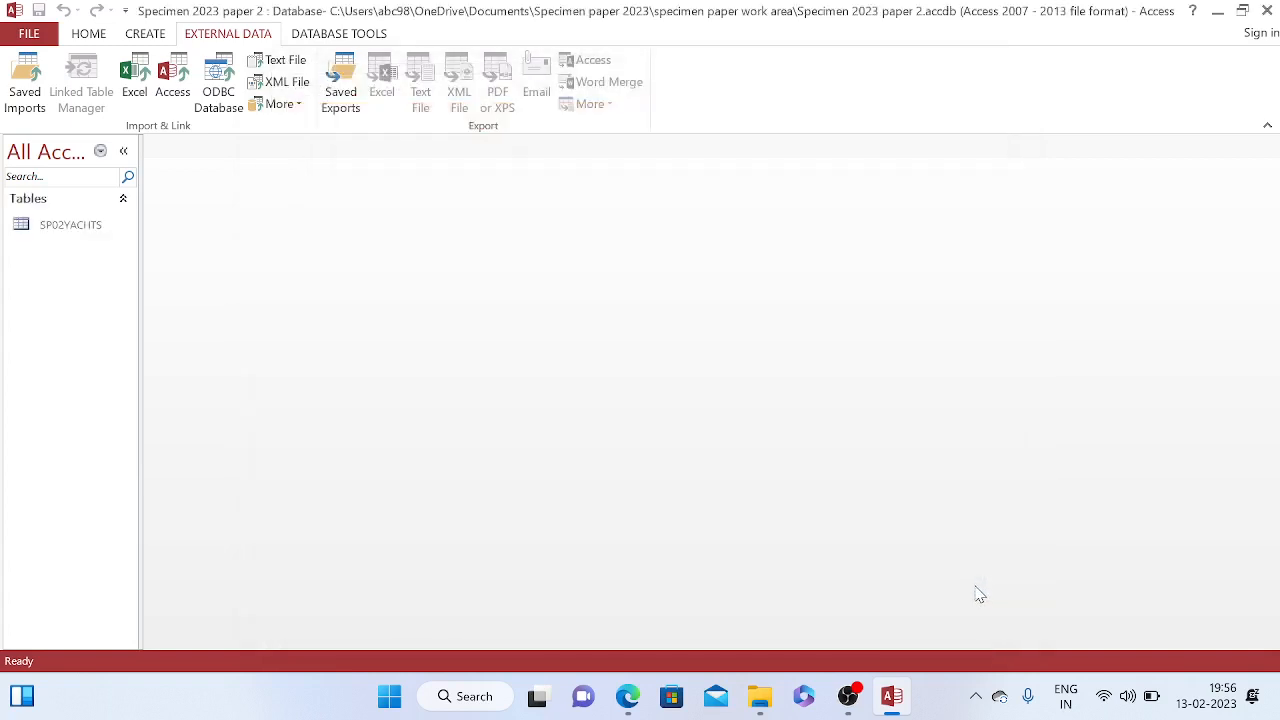
double_click(84, 223)
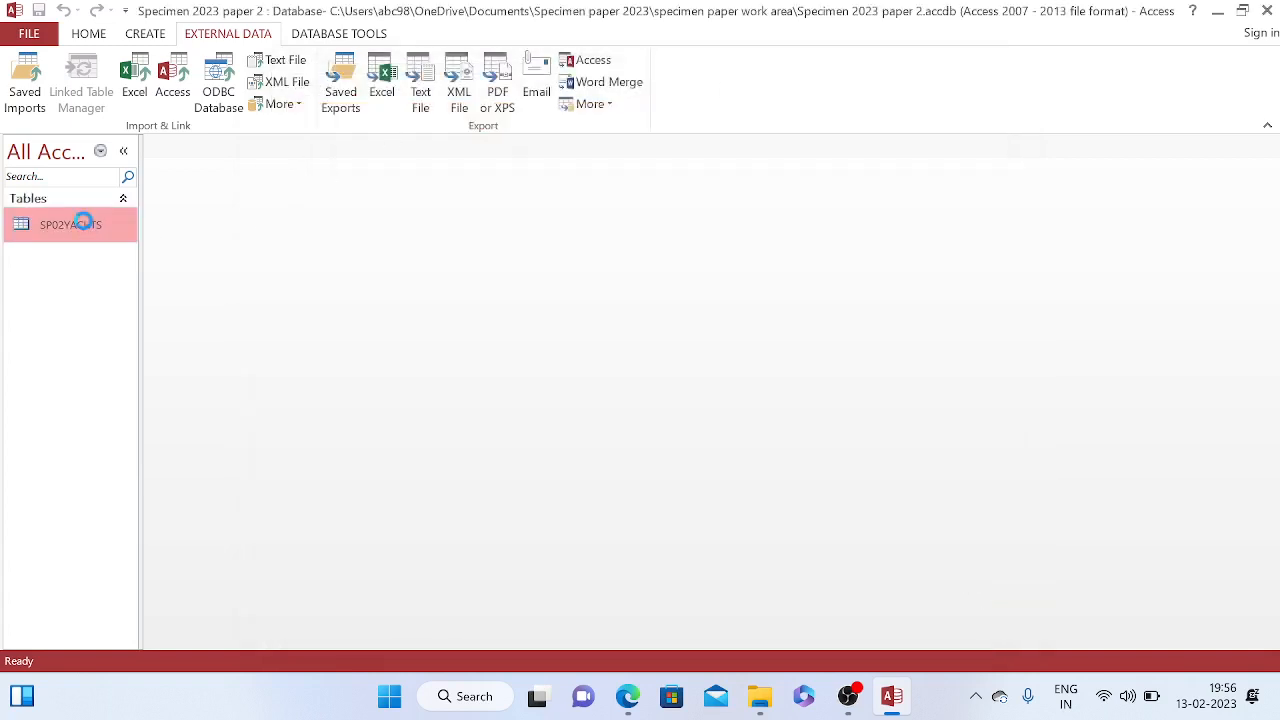
Look through the imported yacht records and widen the Price column until its longest values fit
scroll(760, 457, "down", 5)
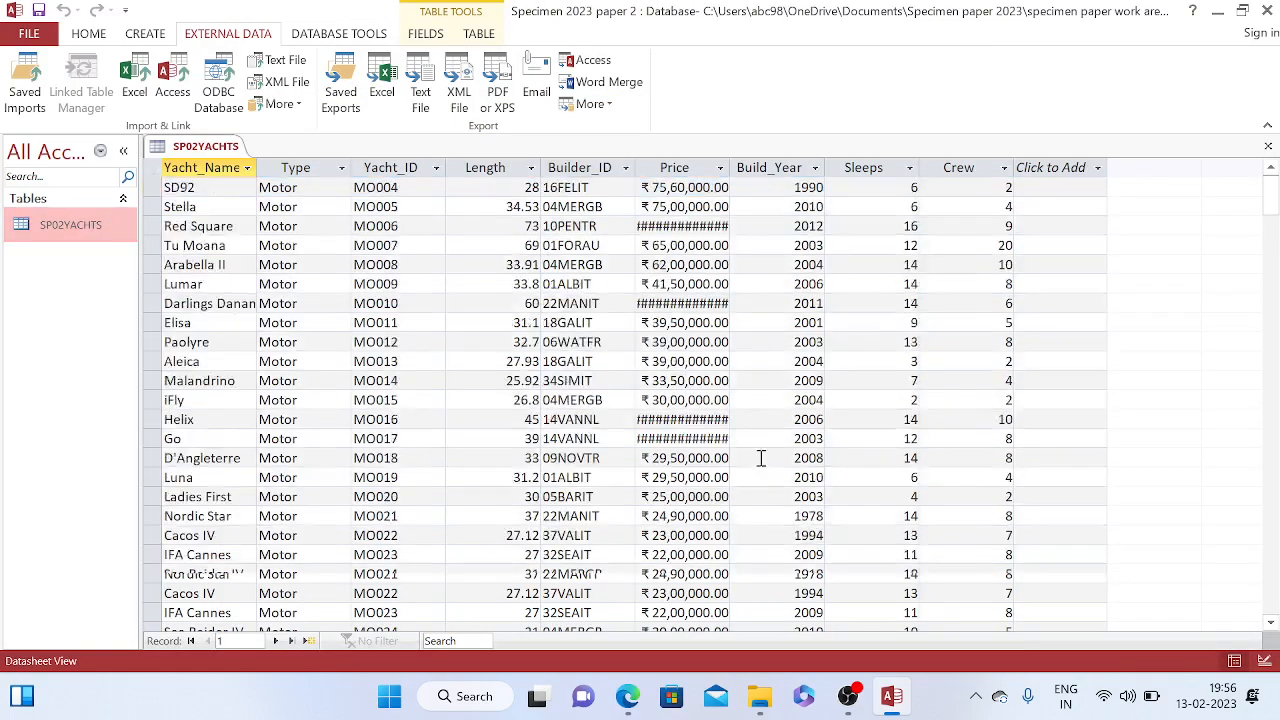
scroll(900, 525, "down", 6)
scroll(900, 490, "up", 11)
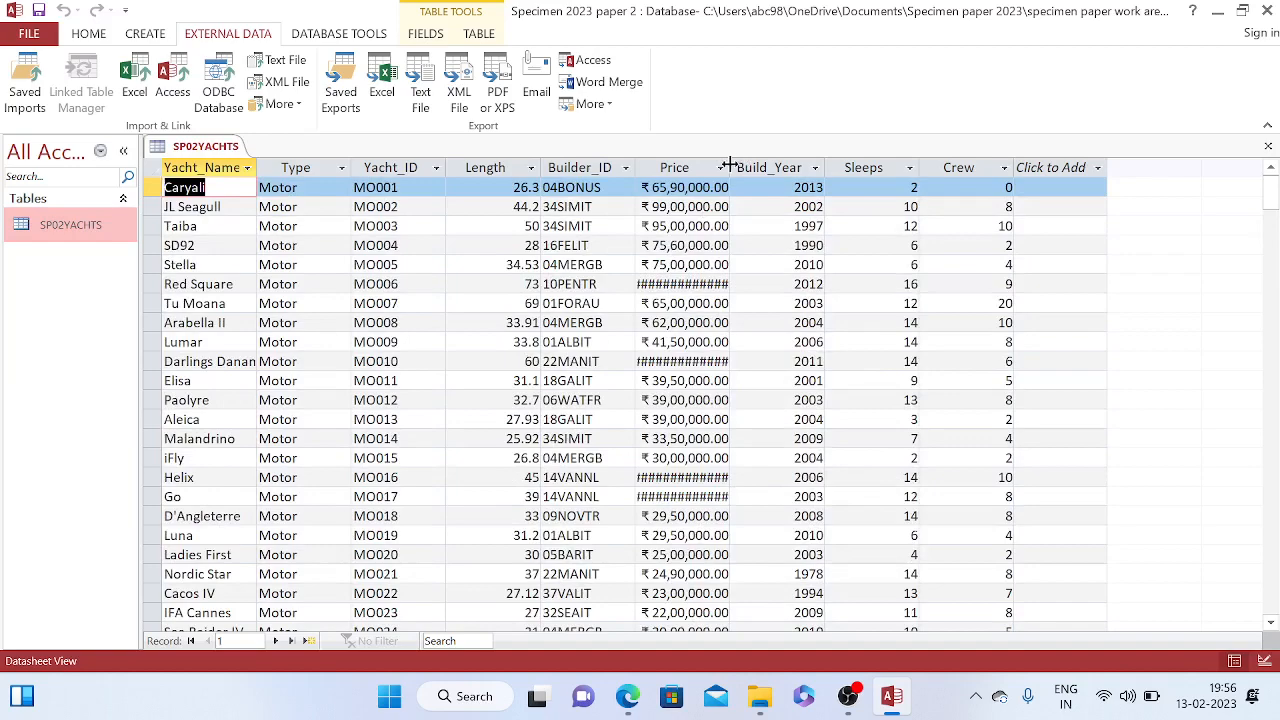
left_click_drag(729, 164, 768, 164)
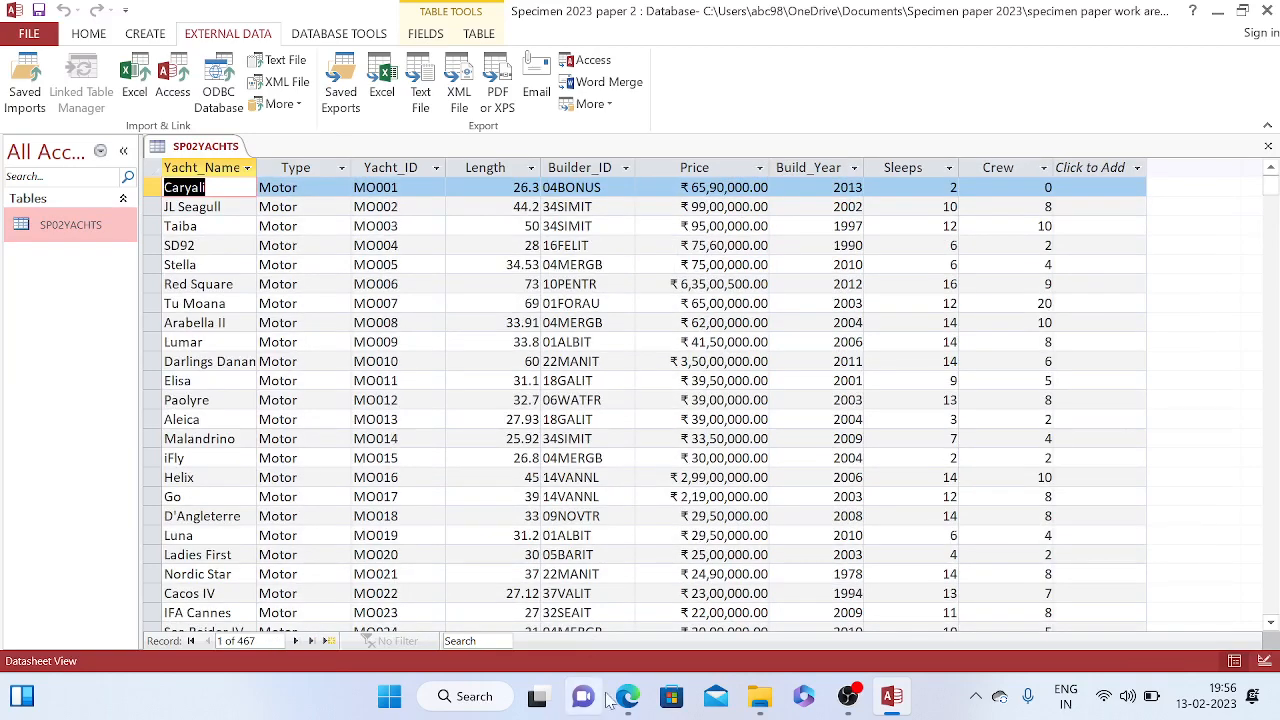
Check the specimen paper's display requirements for Length and Price against the matching columns of the Access table
left_click(626, 697)
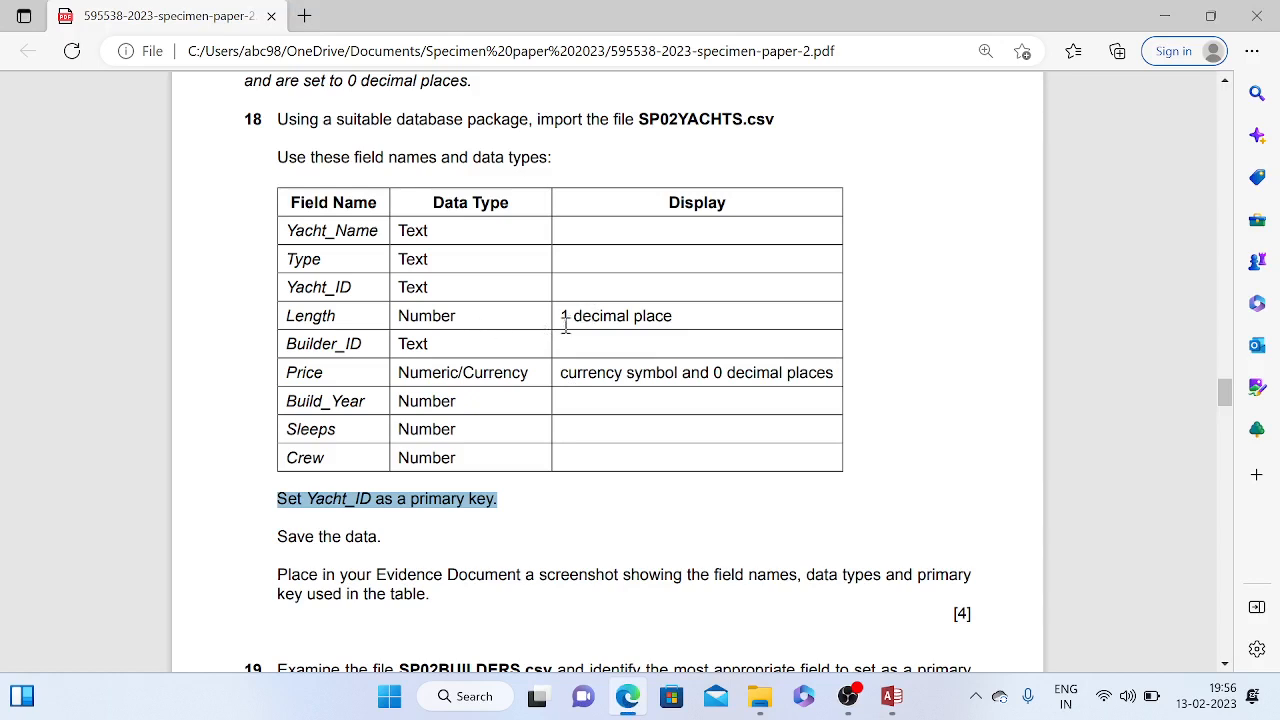
left_click_drag(565, 320, 691, 312)
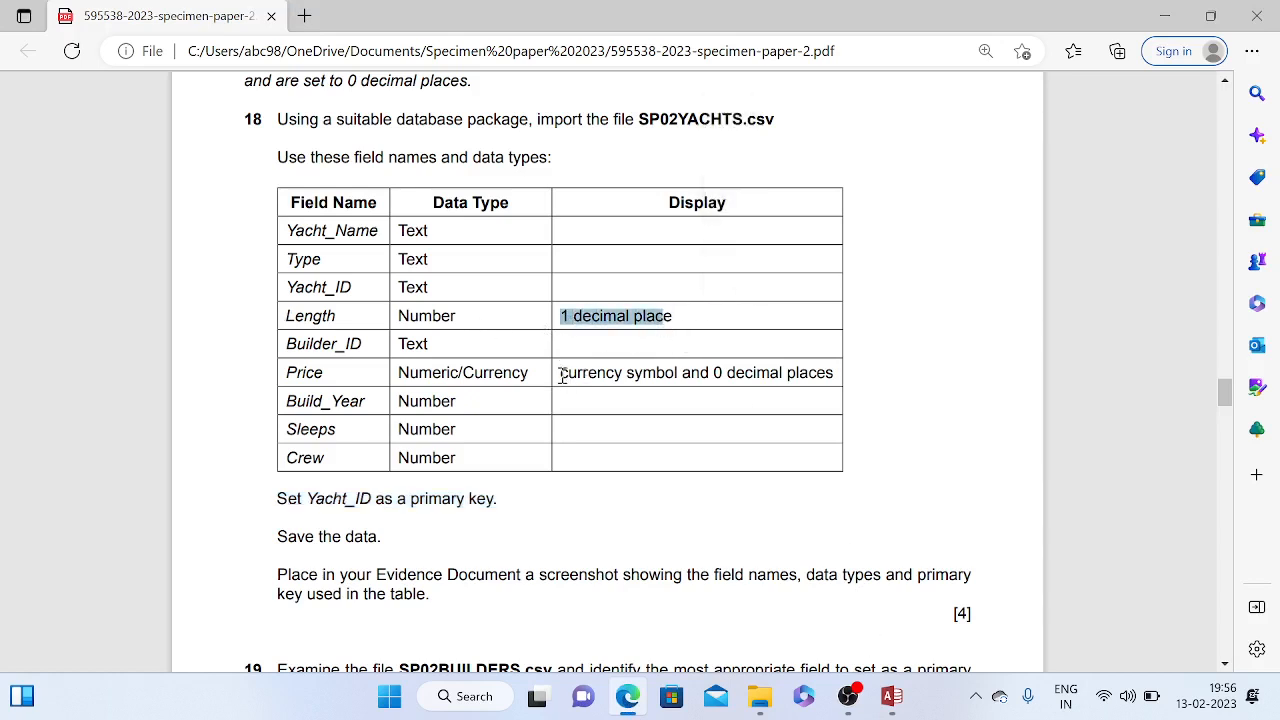
left_click_drag(562, 375, 801, 372)
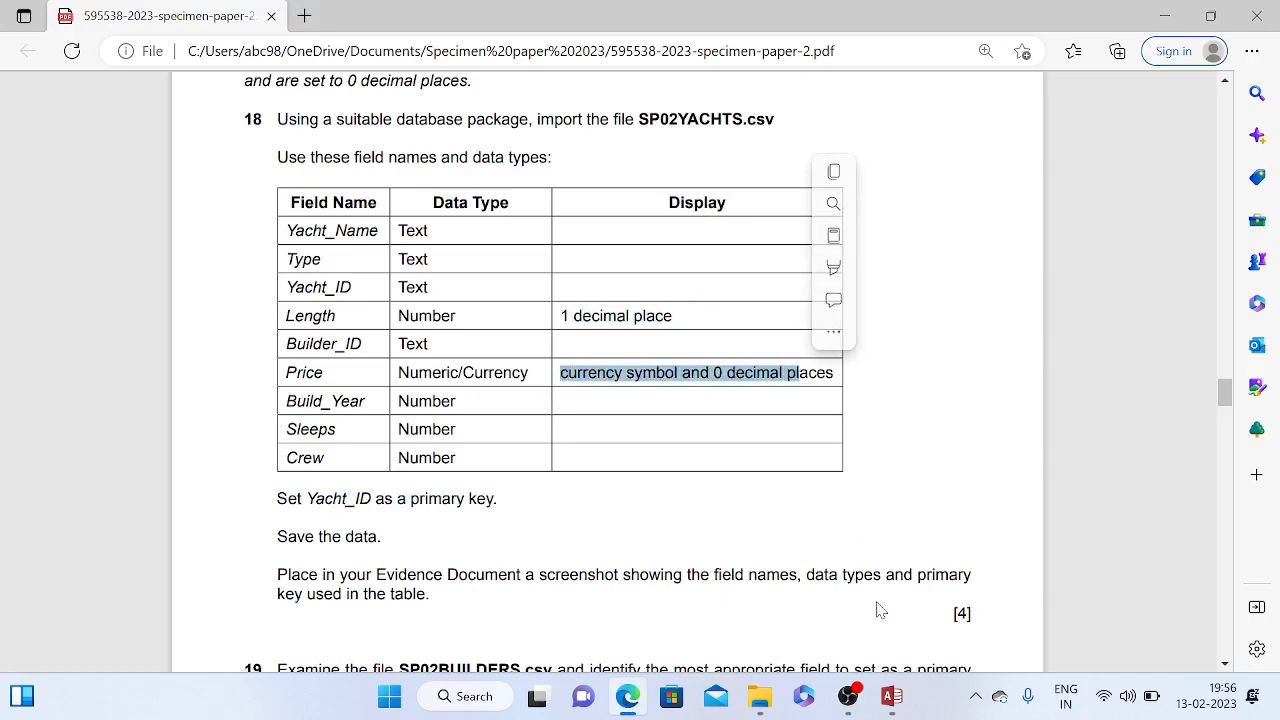
left_click(900, 701)
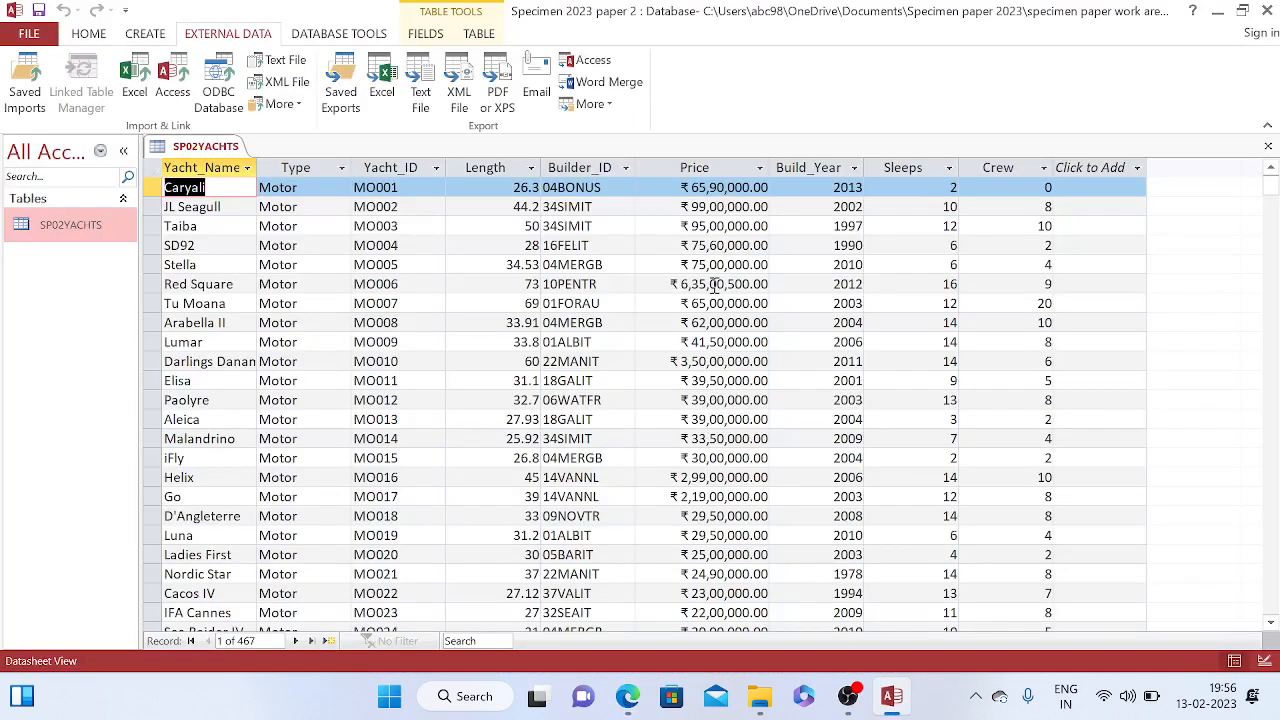
left_click(722, 170)
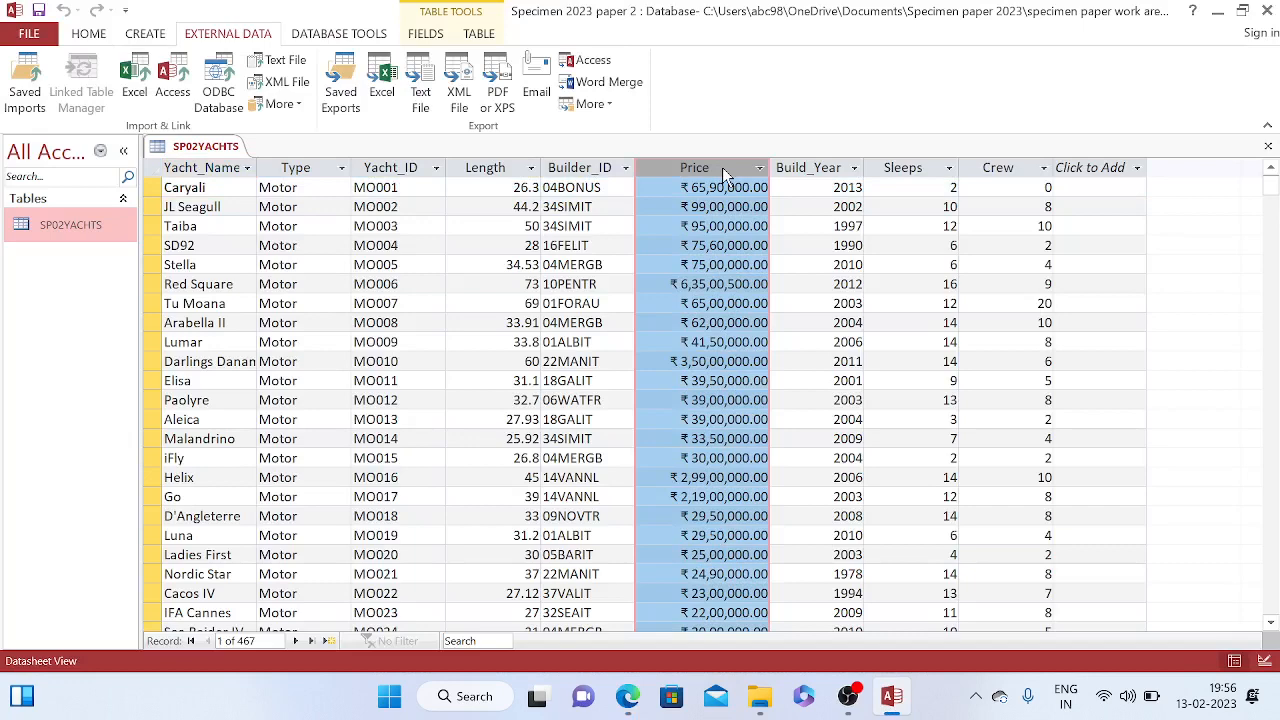
left_click(503, 160)
left_click(628, 696)
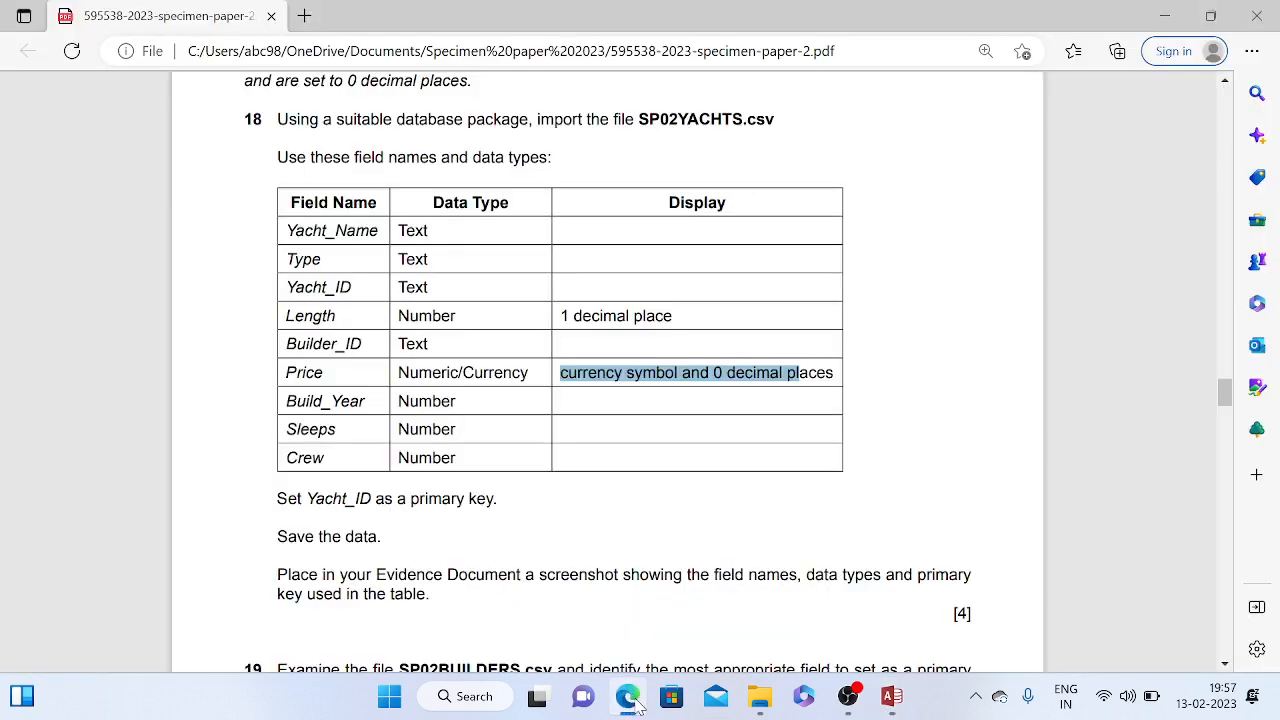
left_click(634, 700)
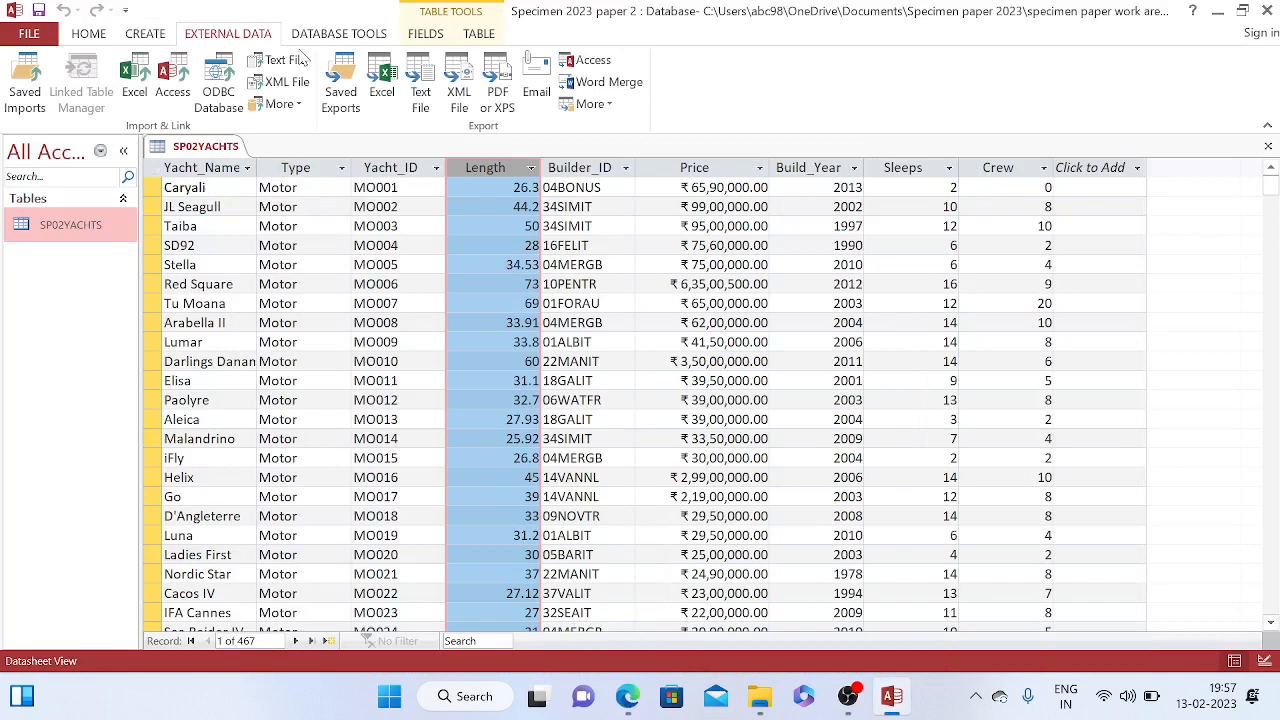
Open SP02YACHTS in Design View and set the Length field to Fixed format with 1 decimal place
left_click(84, 36)
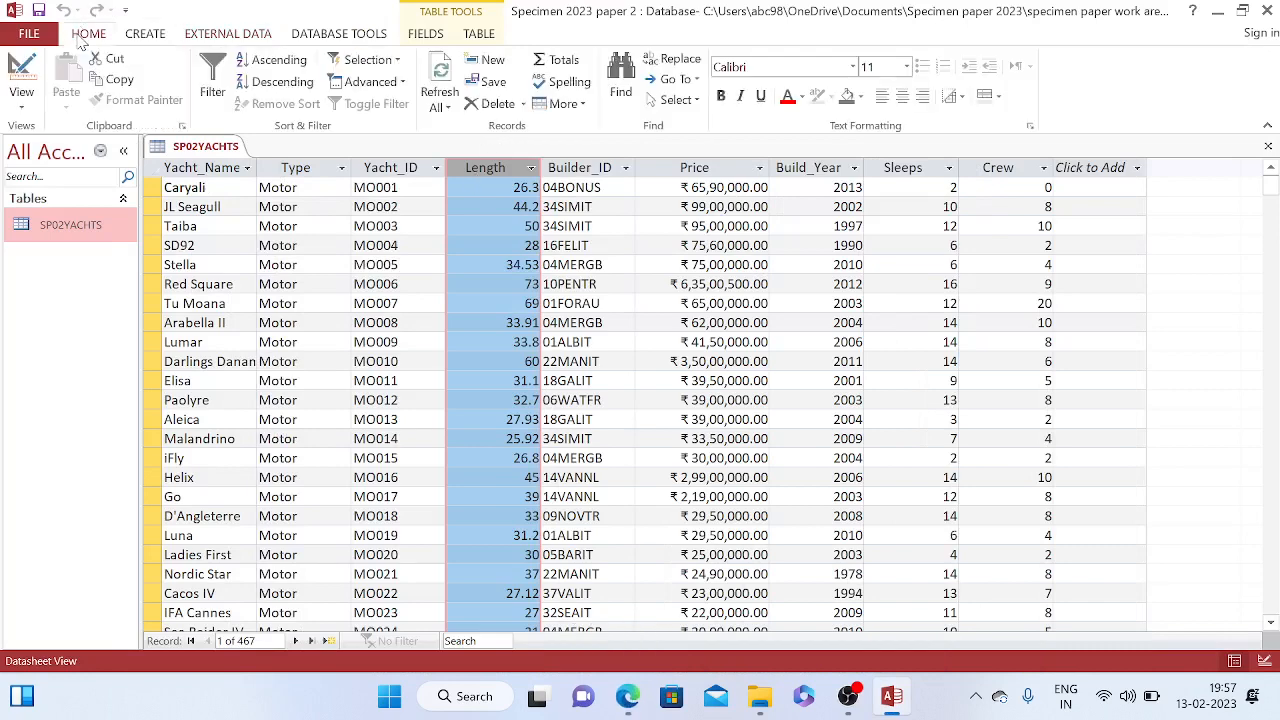
left_click(21, 84)
left_click(78, 180)
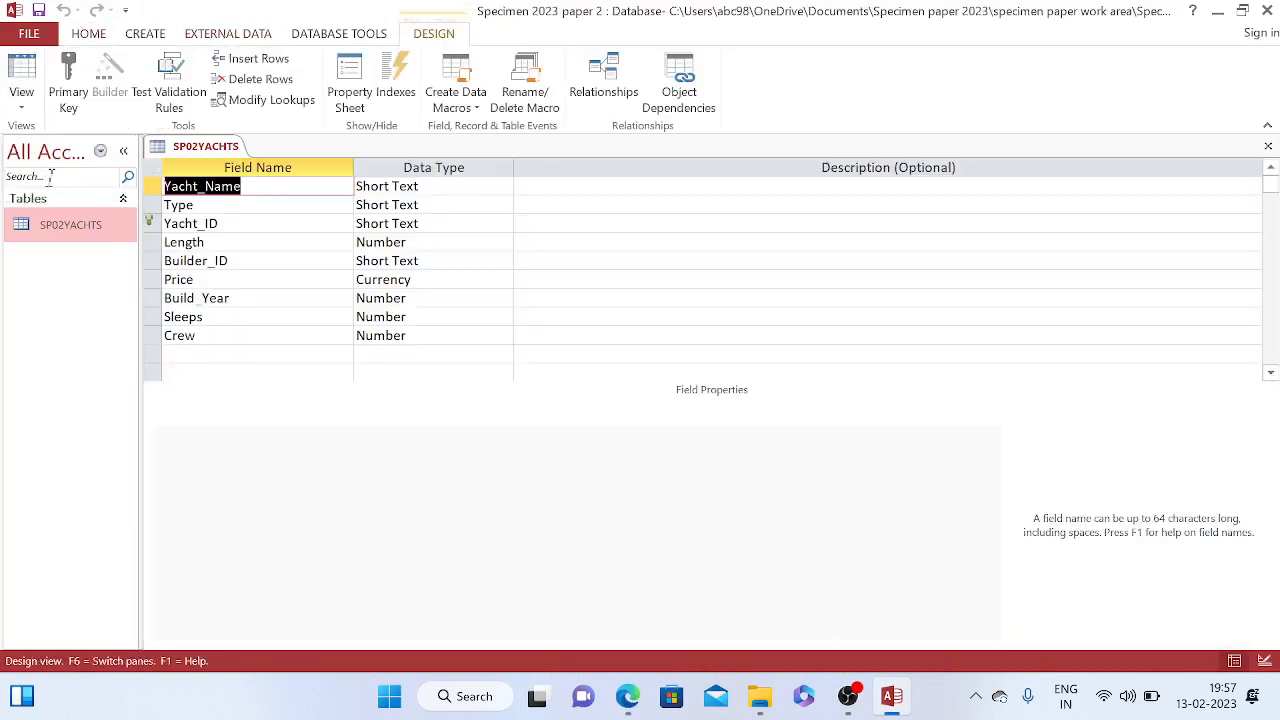
left_click(378, 450)
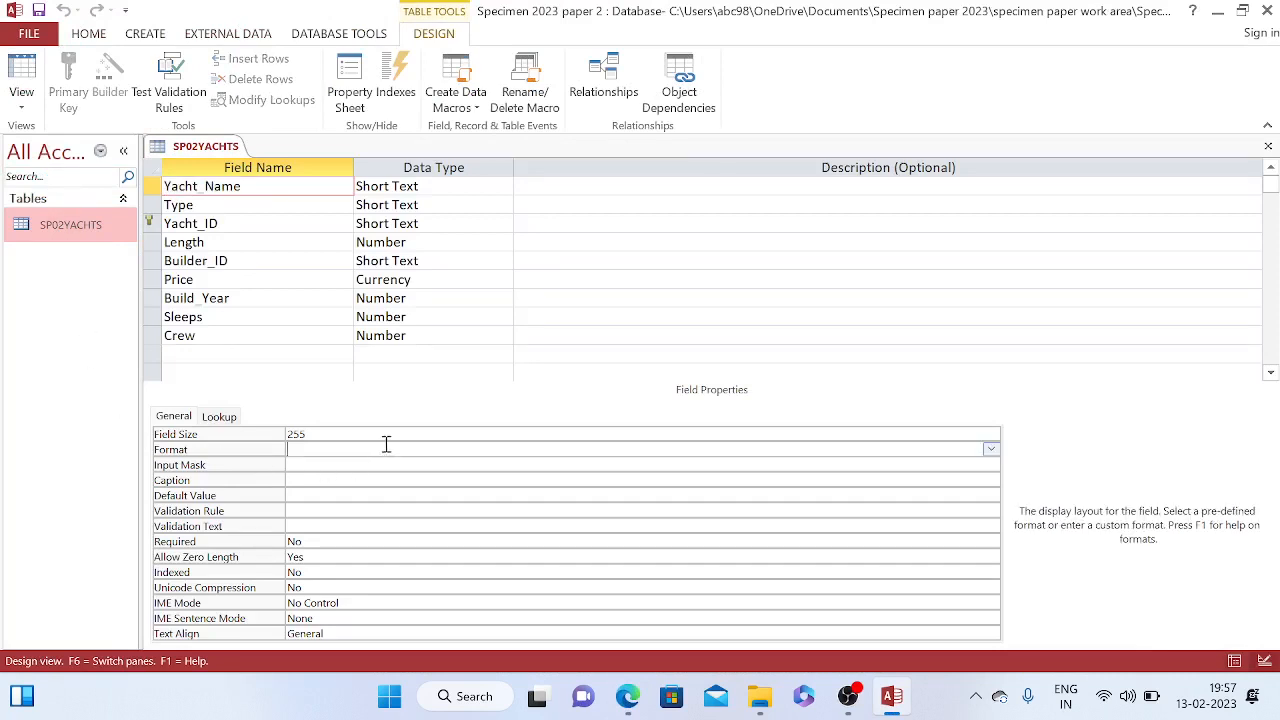
left_click(156, 243)
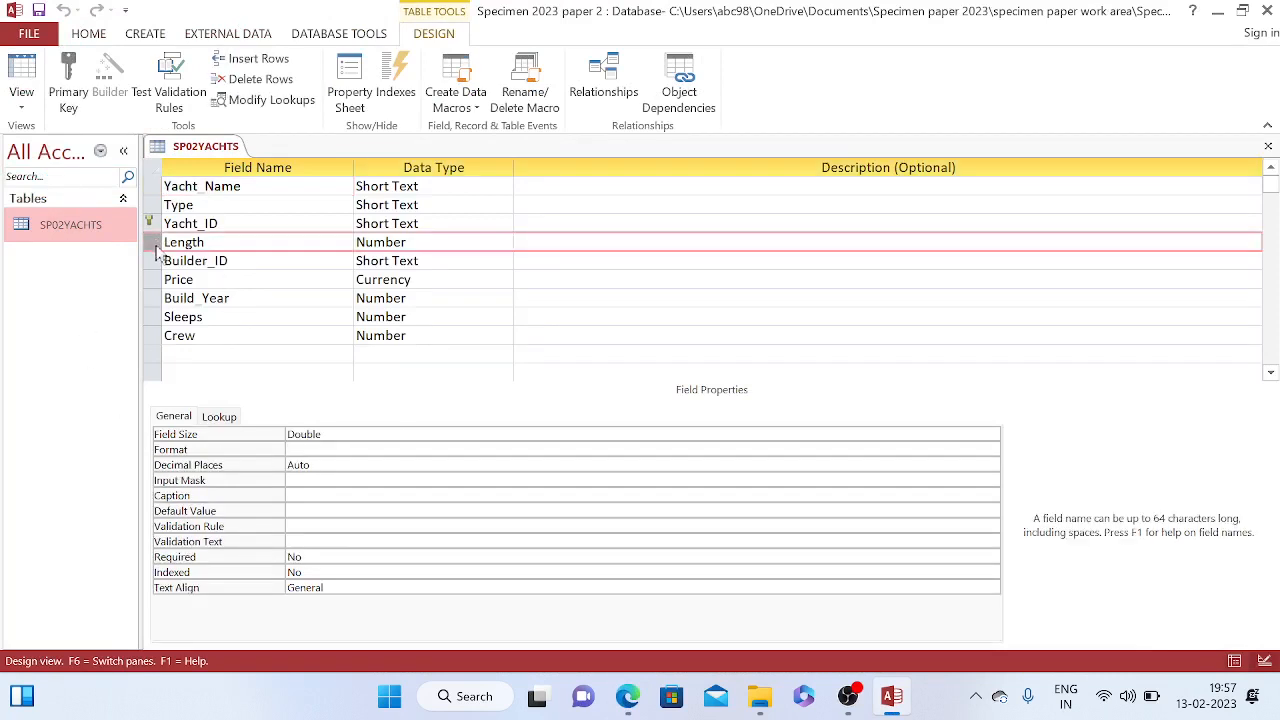
left_click(451, 448)
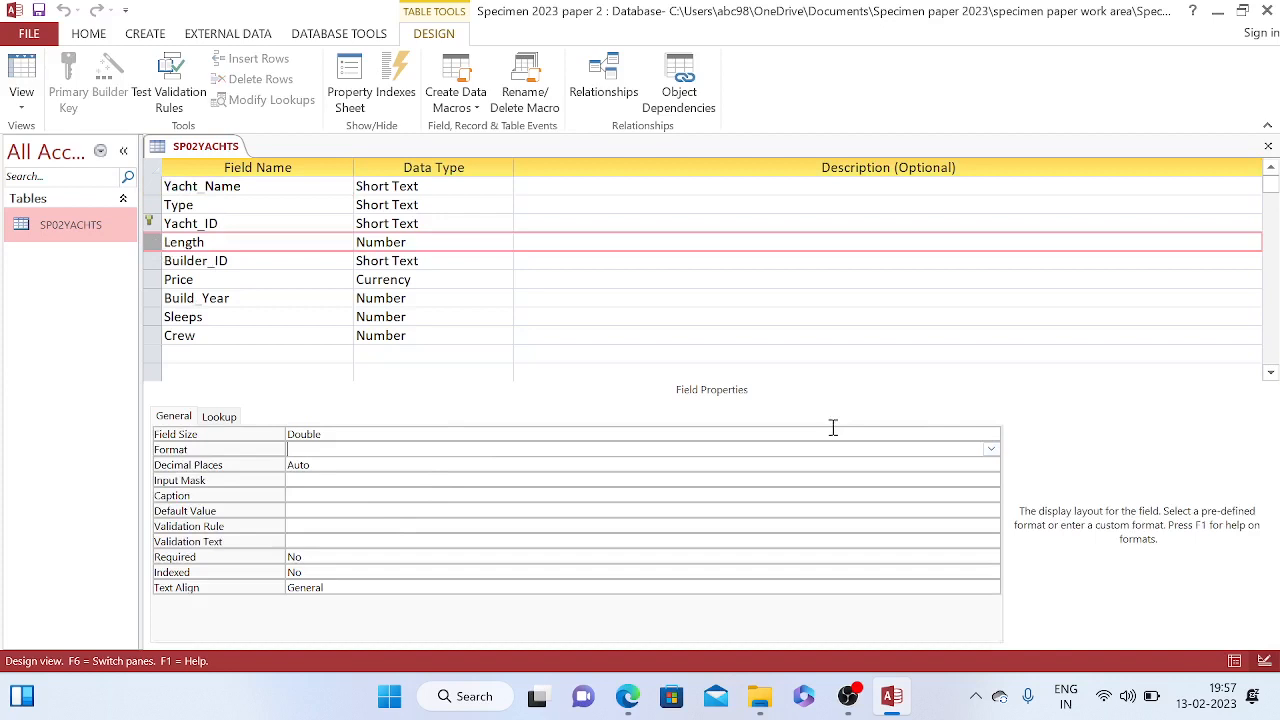
left_click(990, 449)
left_click(690, 510)
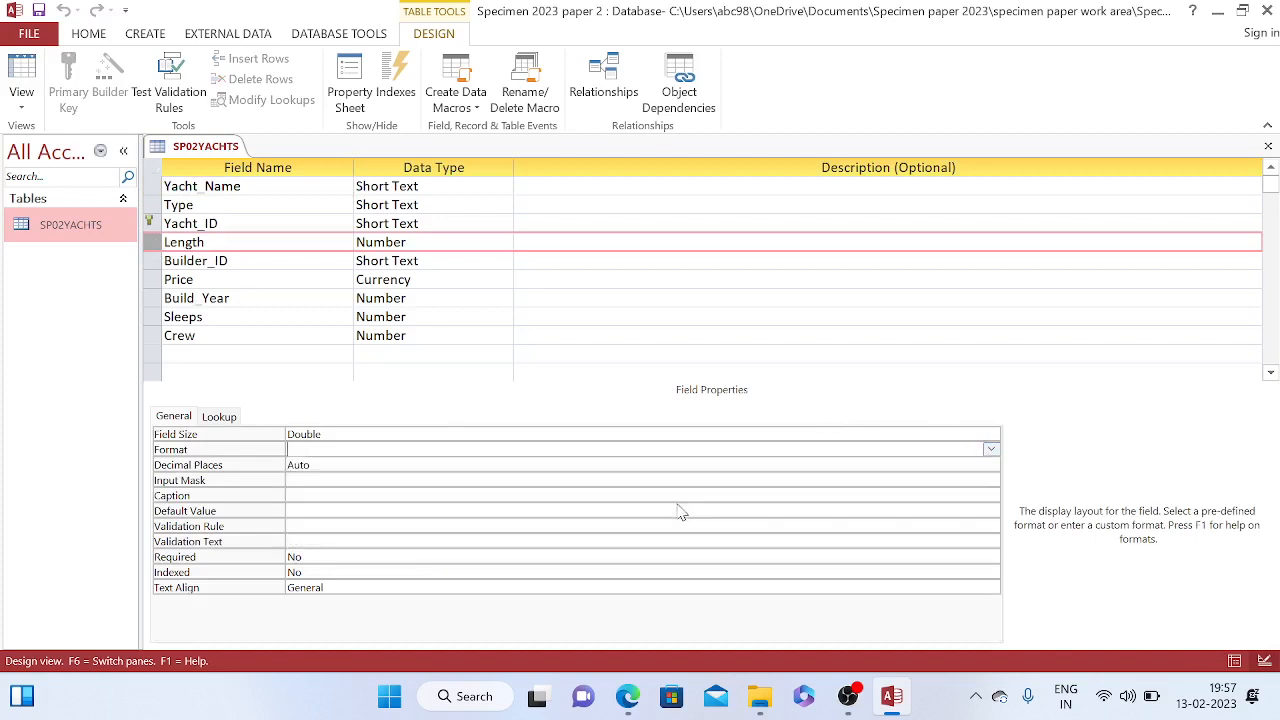
left_click(566, 462)
left_click(990, 464)
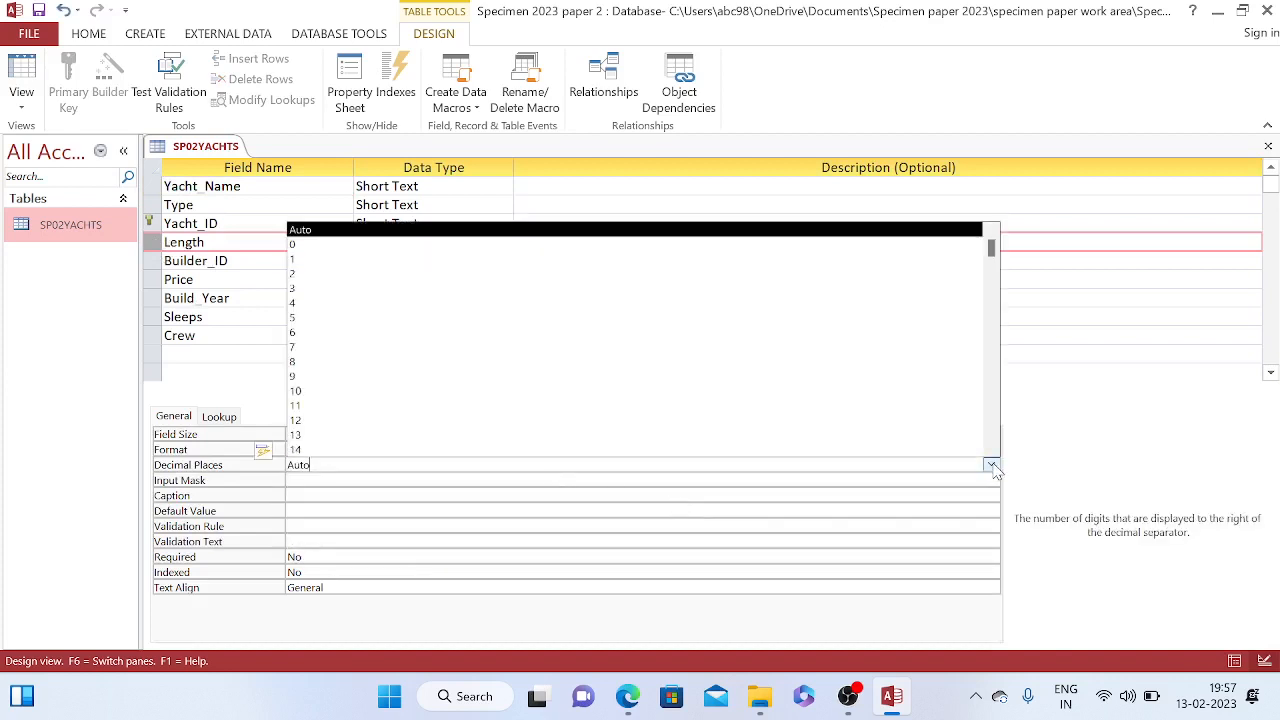
left_click(399, 259)
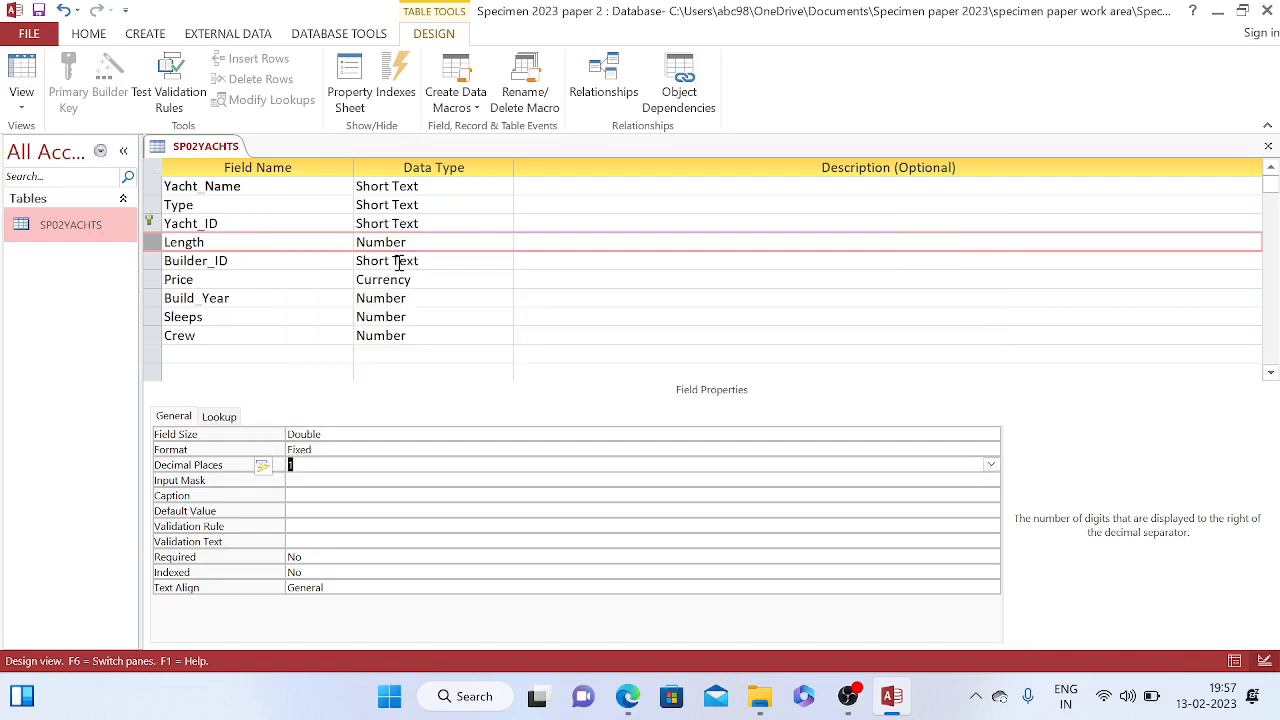
Save the table design and review the Length values in Datasheet View
left_click(38, 12)
left_click(21, 102)
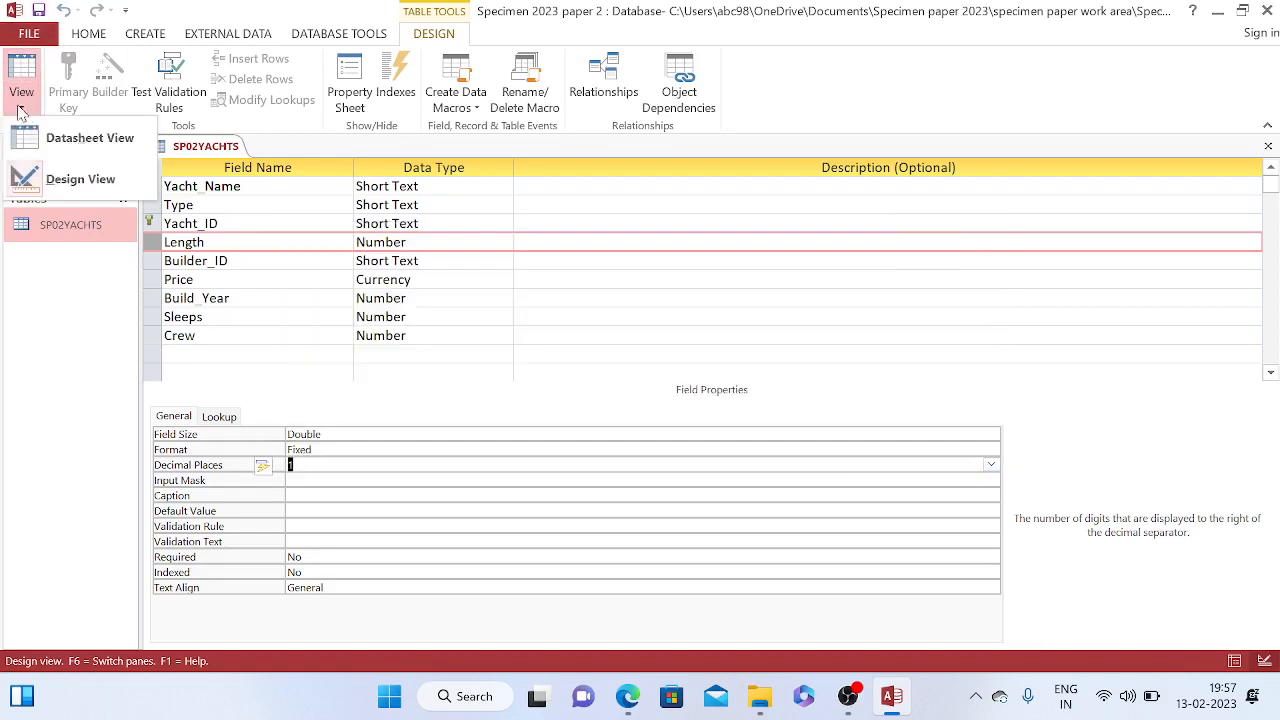
left_click(48, 148)
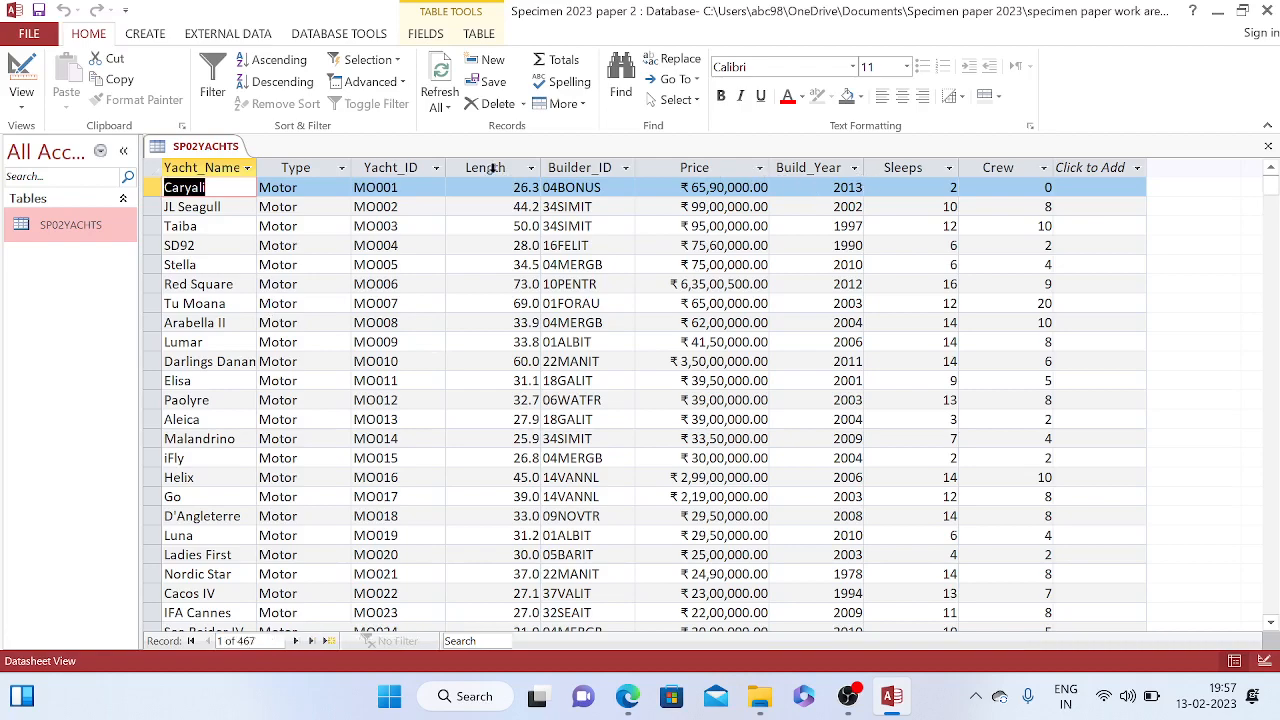
scroll(516, 211, "down", 7)
scroll(520, 400, "up", 7)
Compare the Price column with the display requirement given for Price in the specimen paper
left_click(726, 163)
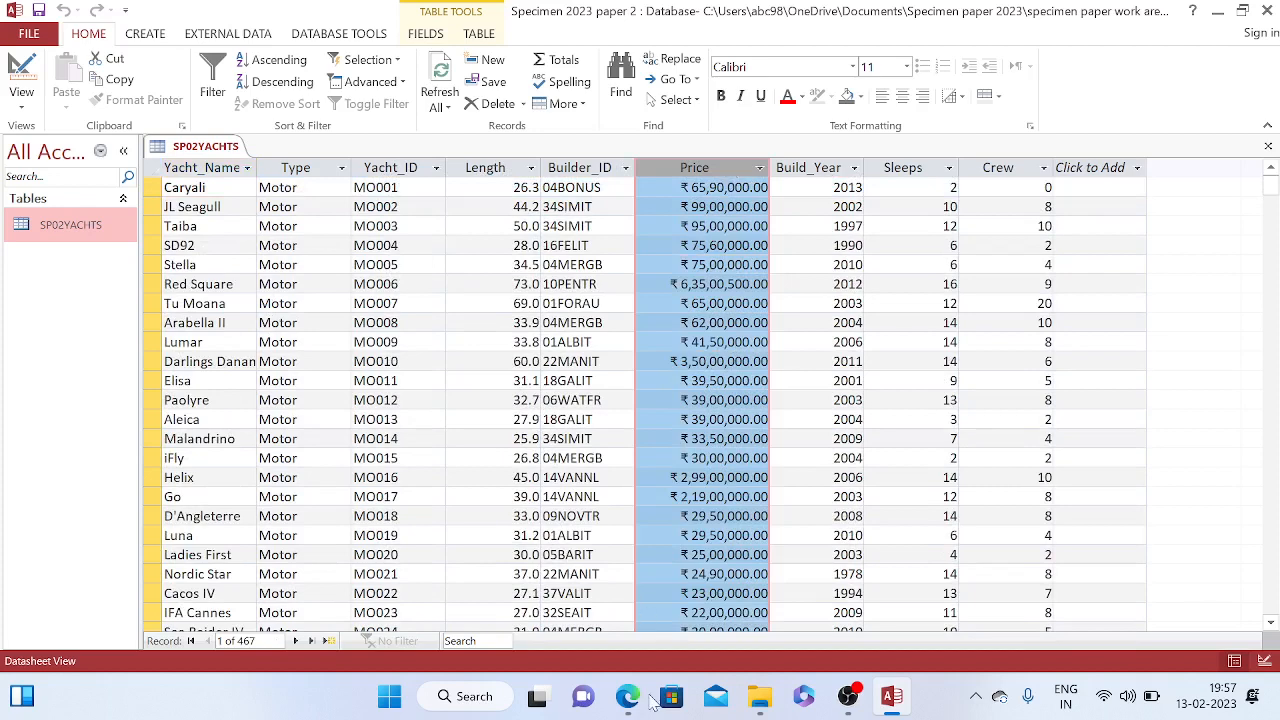
left_click(630, 700)
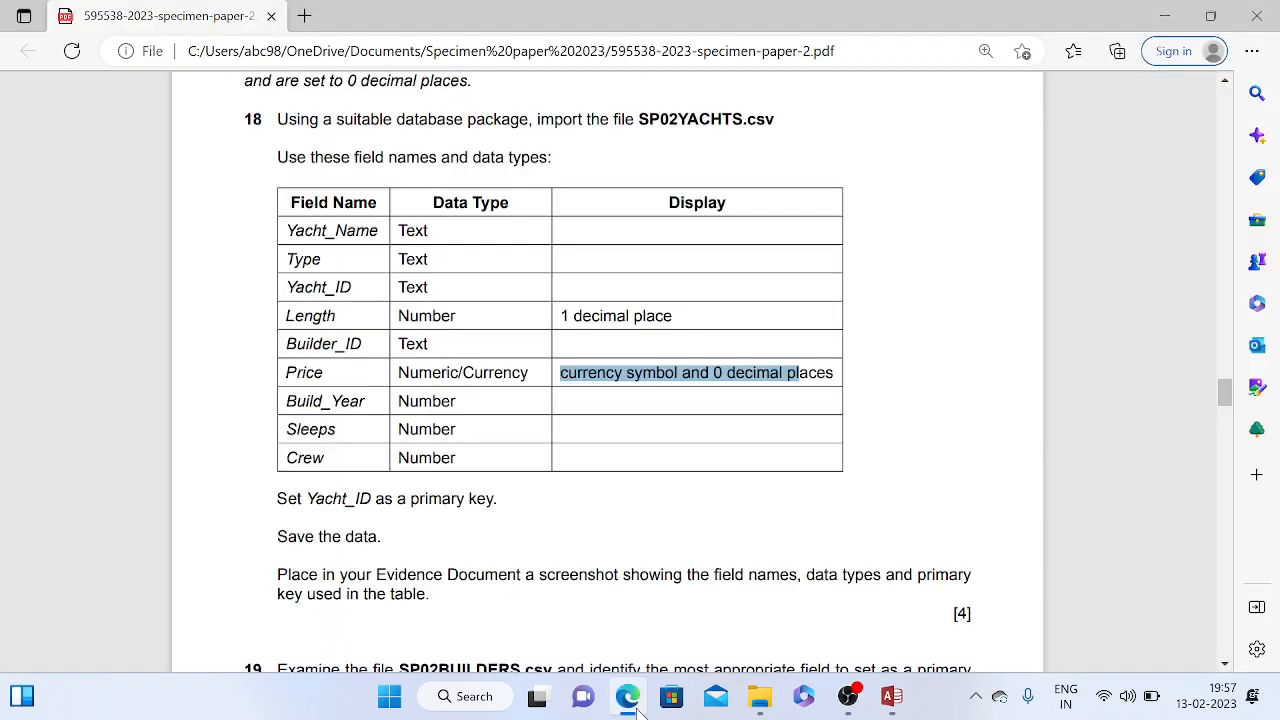
left_click(630, 698)
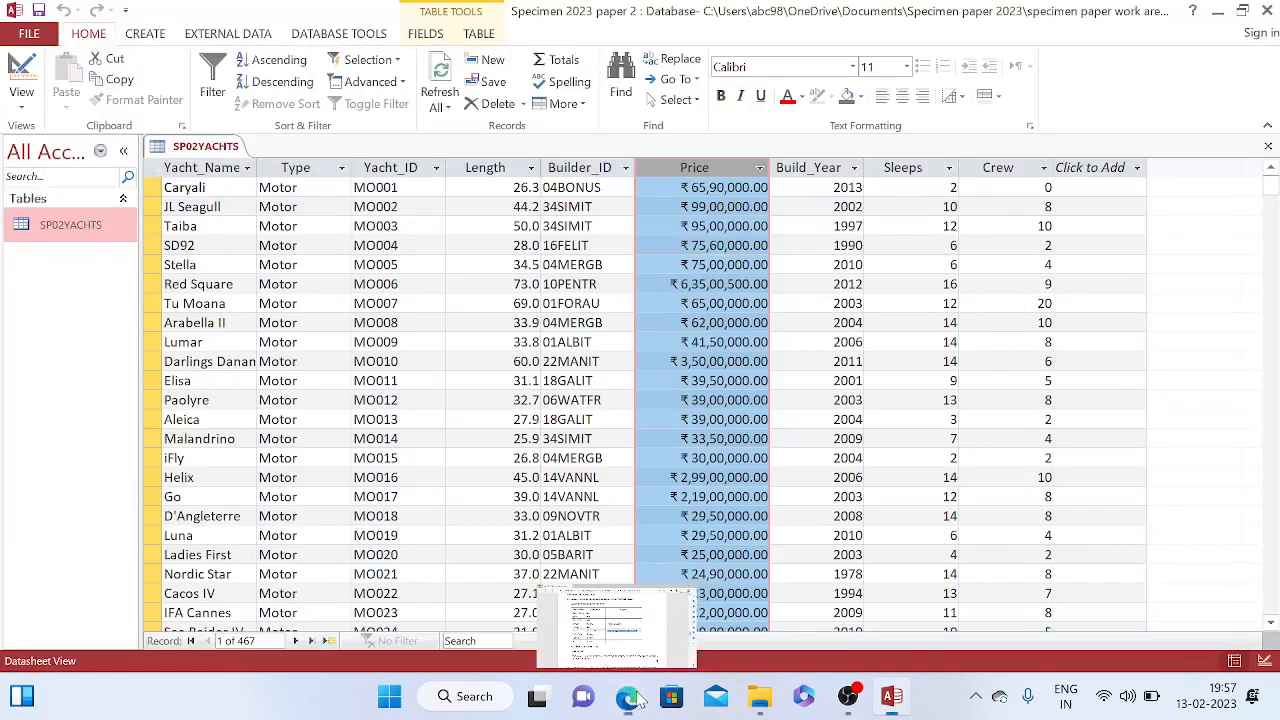
Return to Design View and set the Length field's format to Currency with 0 decimal places
left_click(24, 108)
left_click(58, 176)
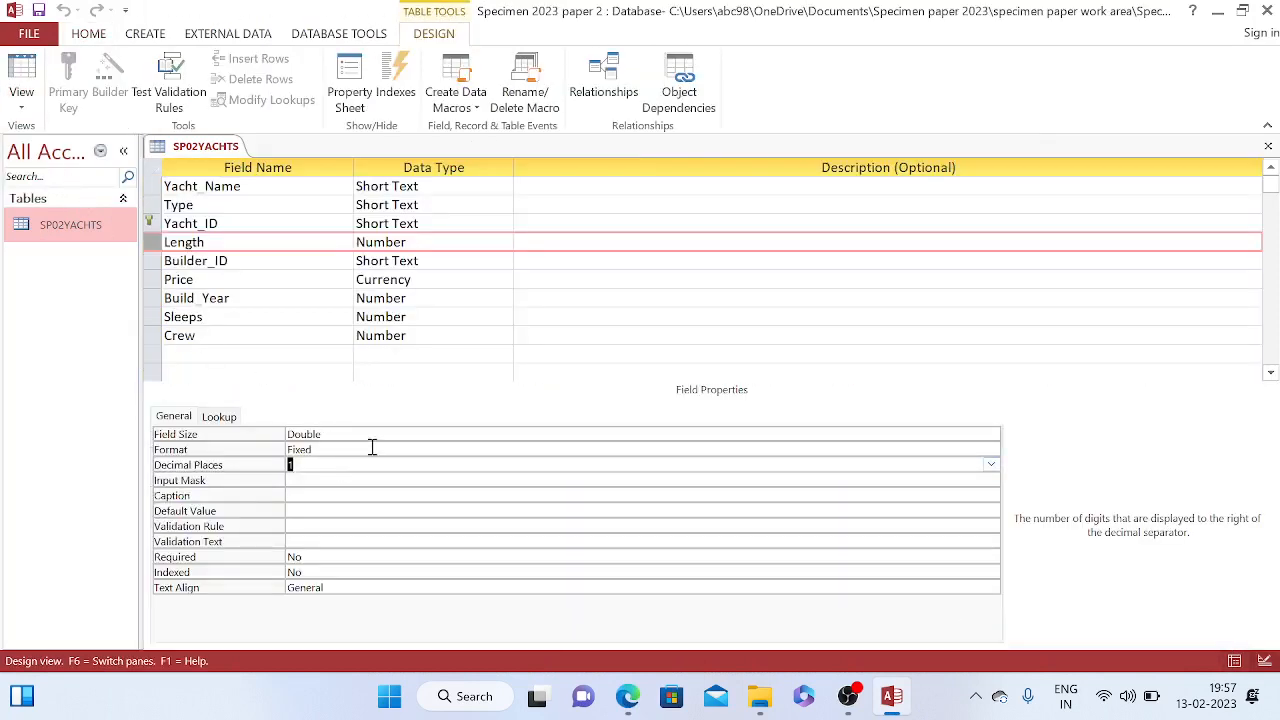
left_click(371, 449)
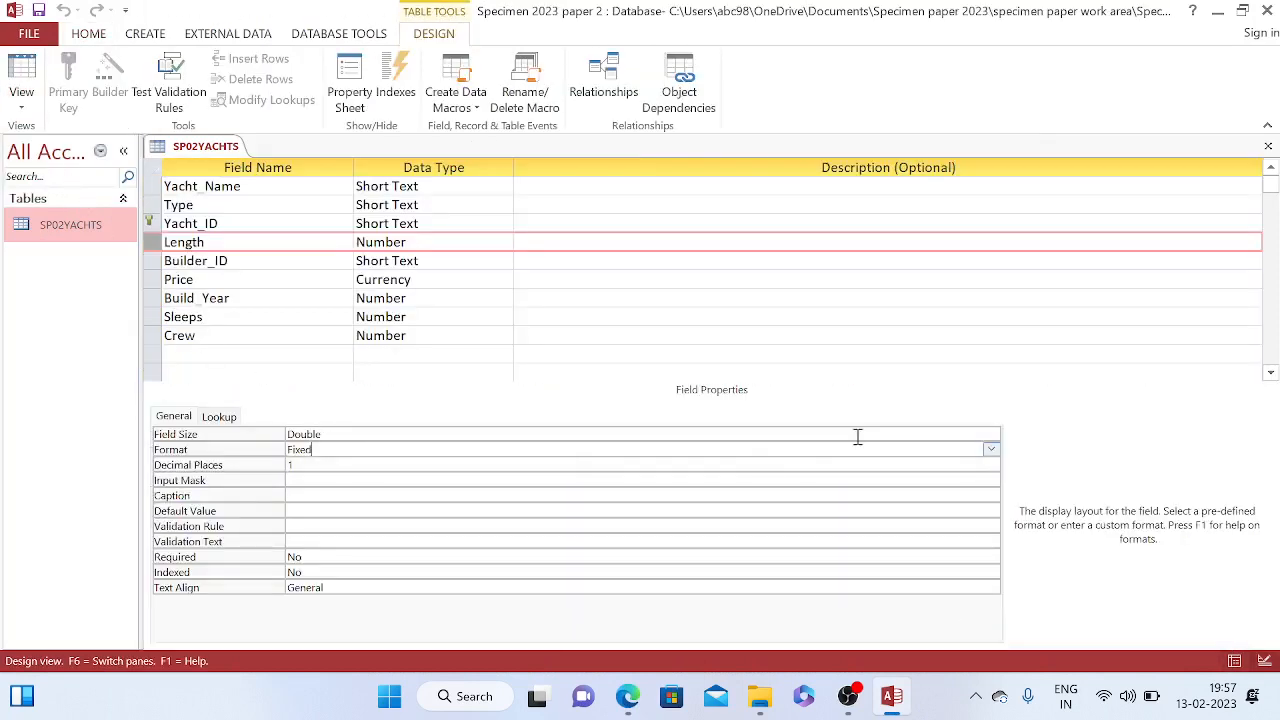
left_click(992, 452)
left_click(627, 480)
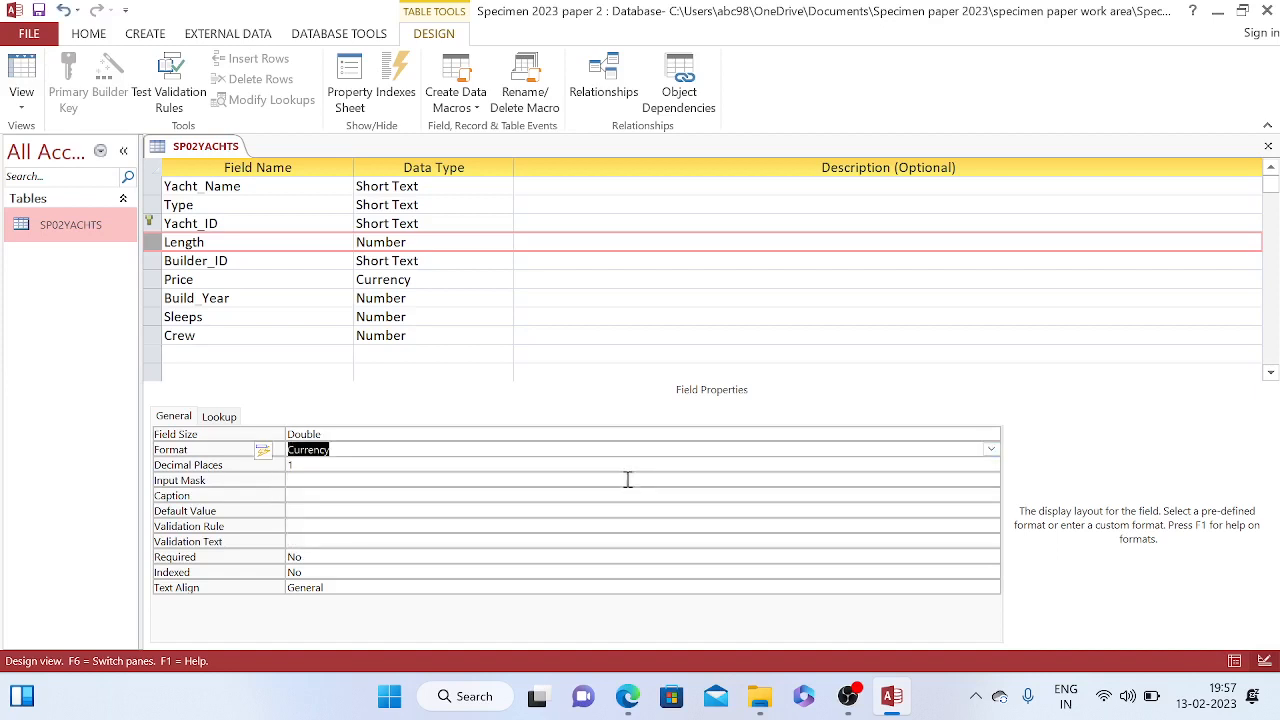
left_click(655, 462)
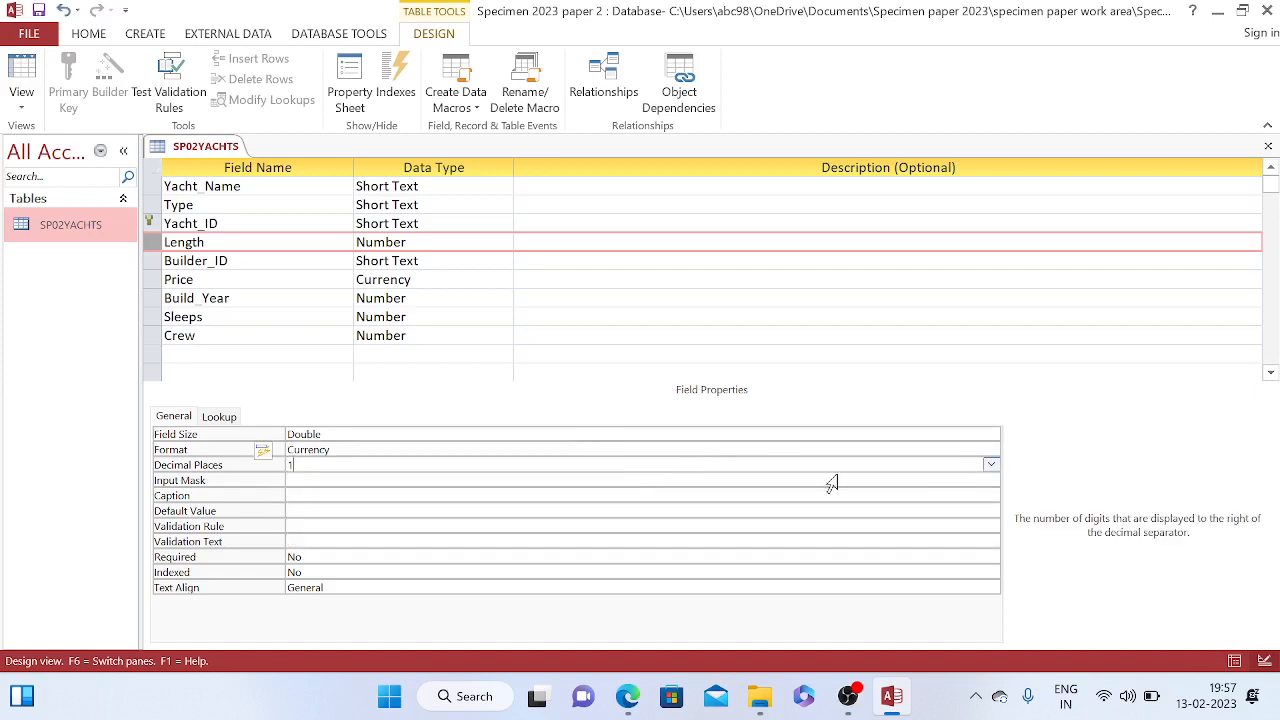
left_click(991, 465)
left_click(418, 243)
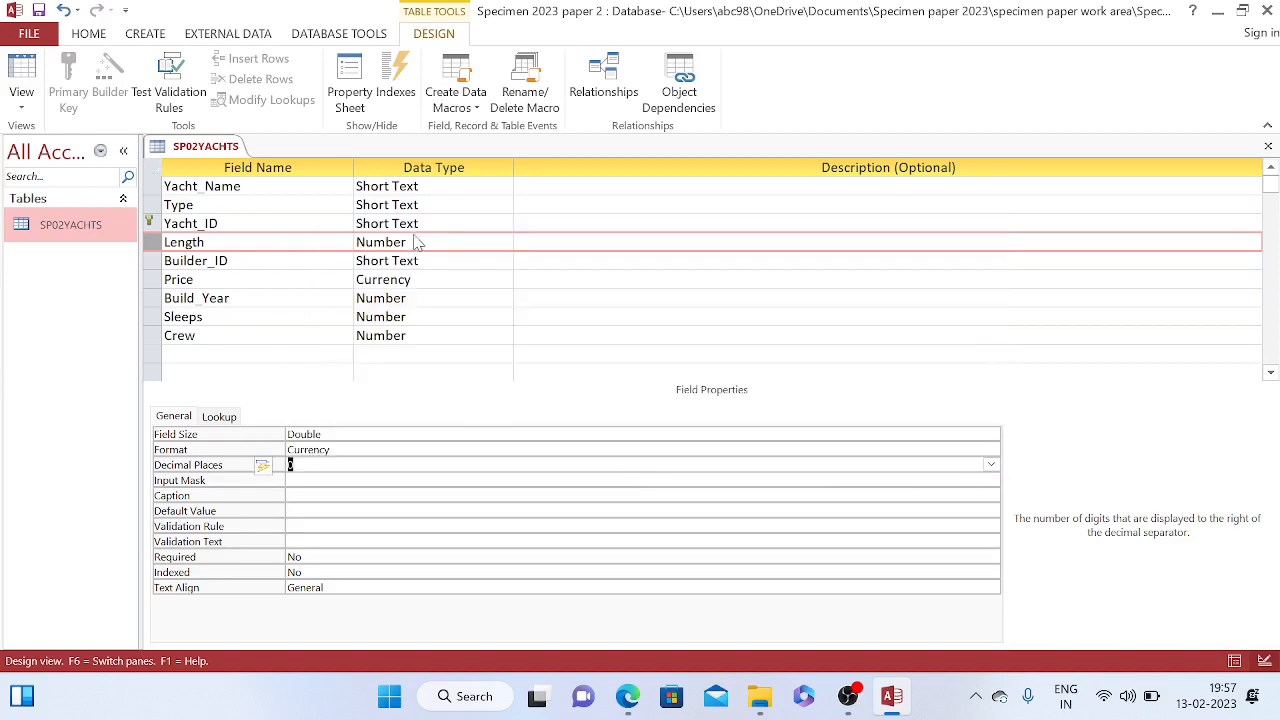
Switch to Datasheet View, agree to save the table, and look over the records
left_click(21, 98)
left_click(36, 147)
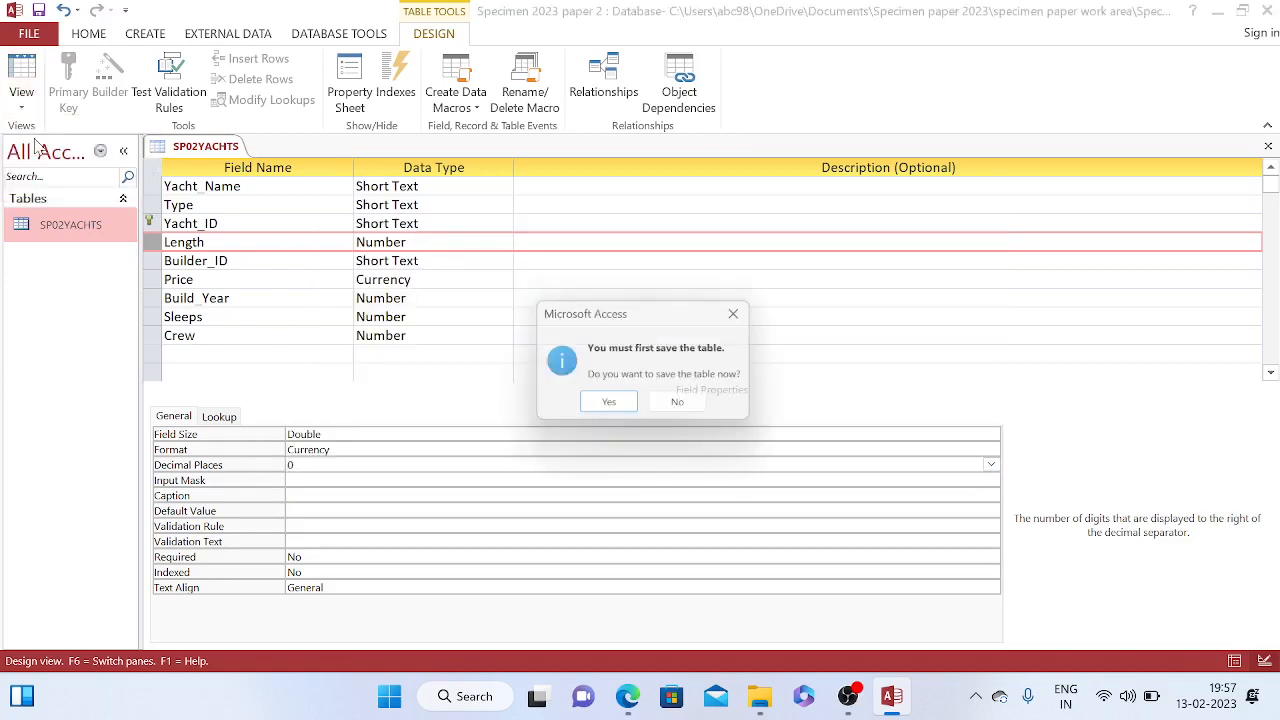
left_click(612, 407)
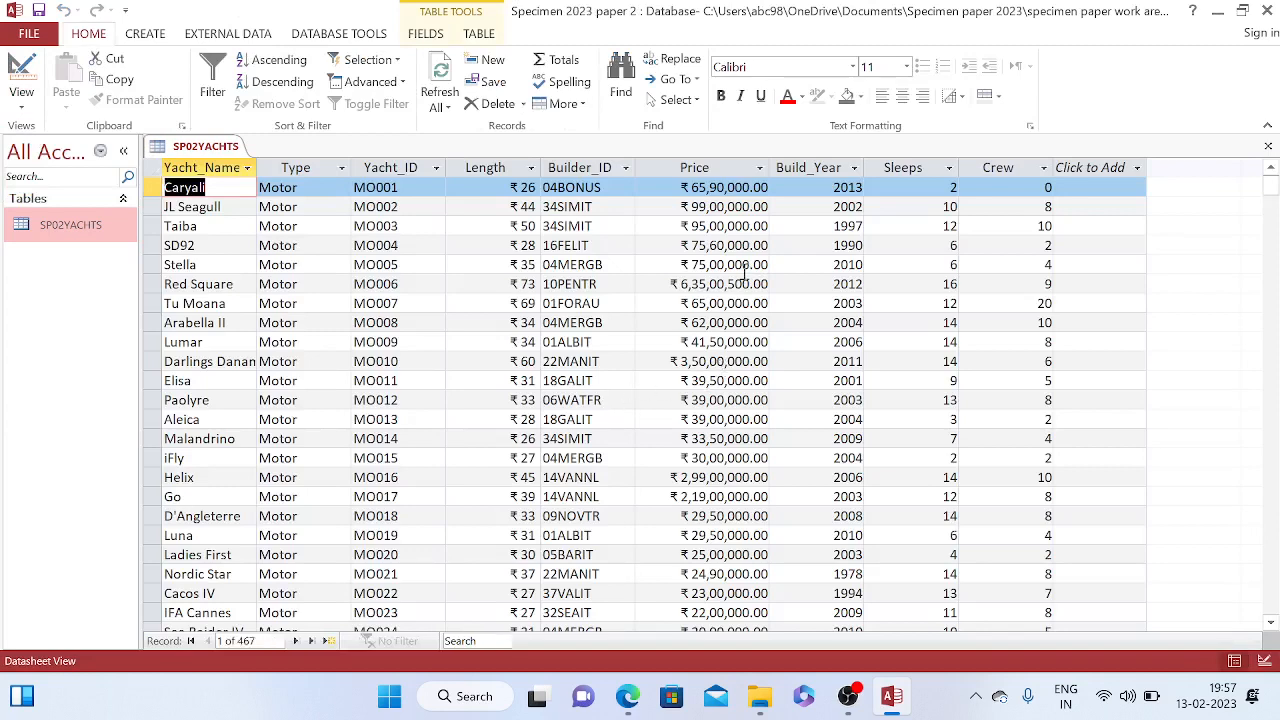
scroll(713, 375, "down", 4)
Review question 18's field table, primary key, saving and evidence screenshot instructions in the specimen paper
left_click(627, 696)
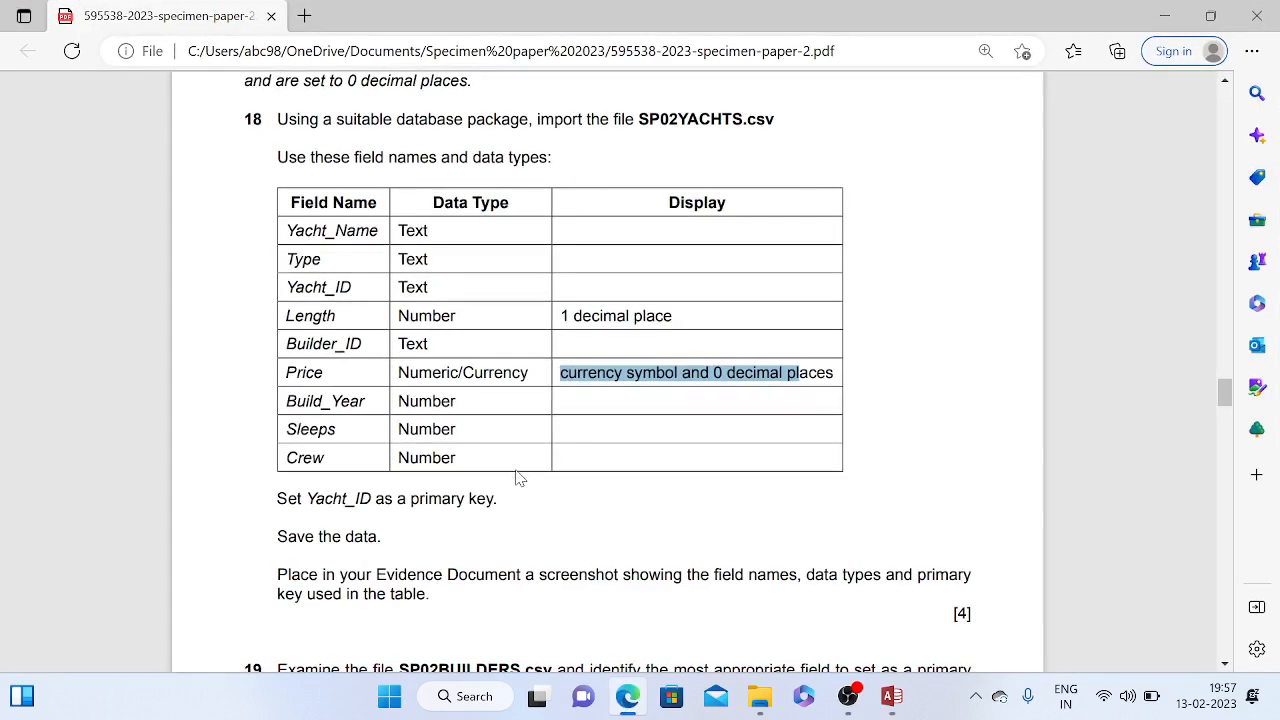
scroll(517, 477, "down", 3)
left_click_drag(316, 327, 482, 318)
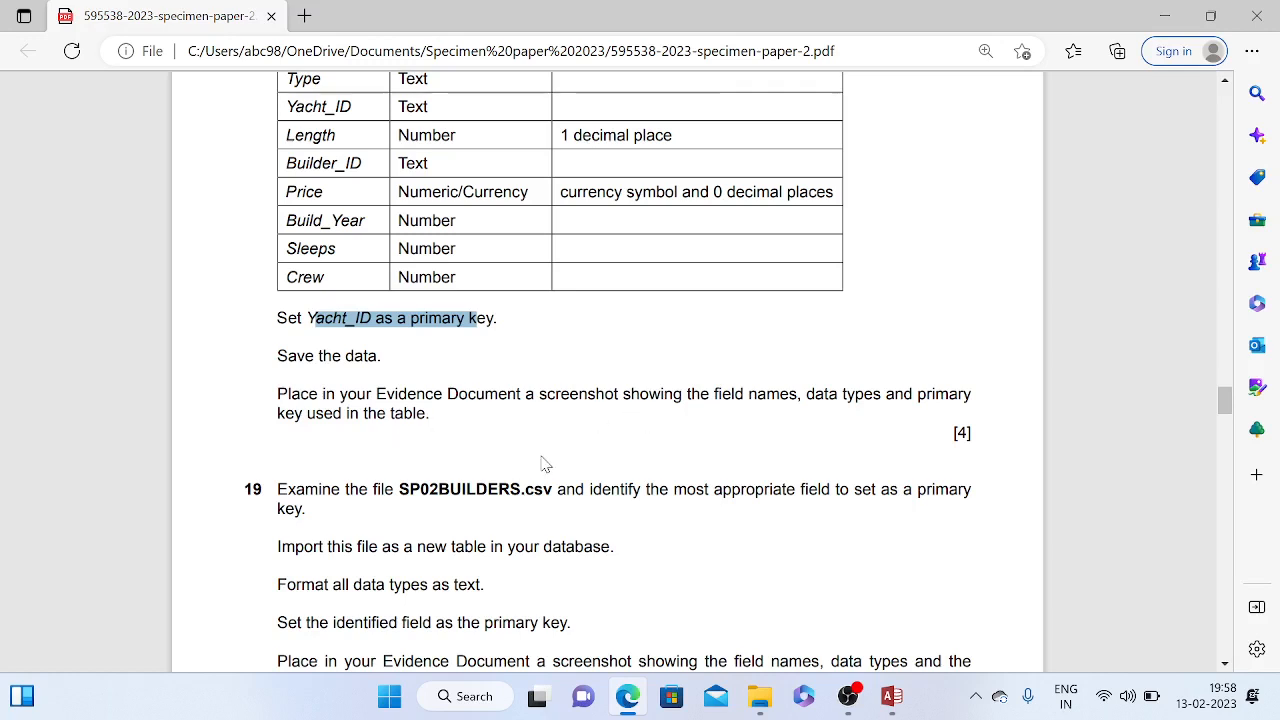
scroll(545, 463, "up", 1)
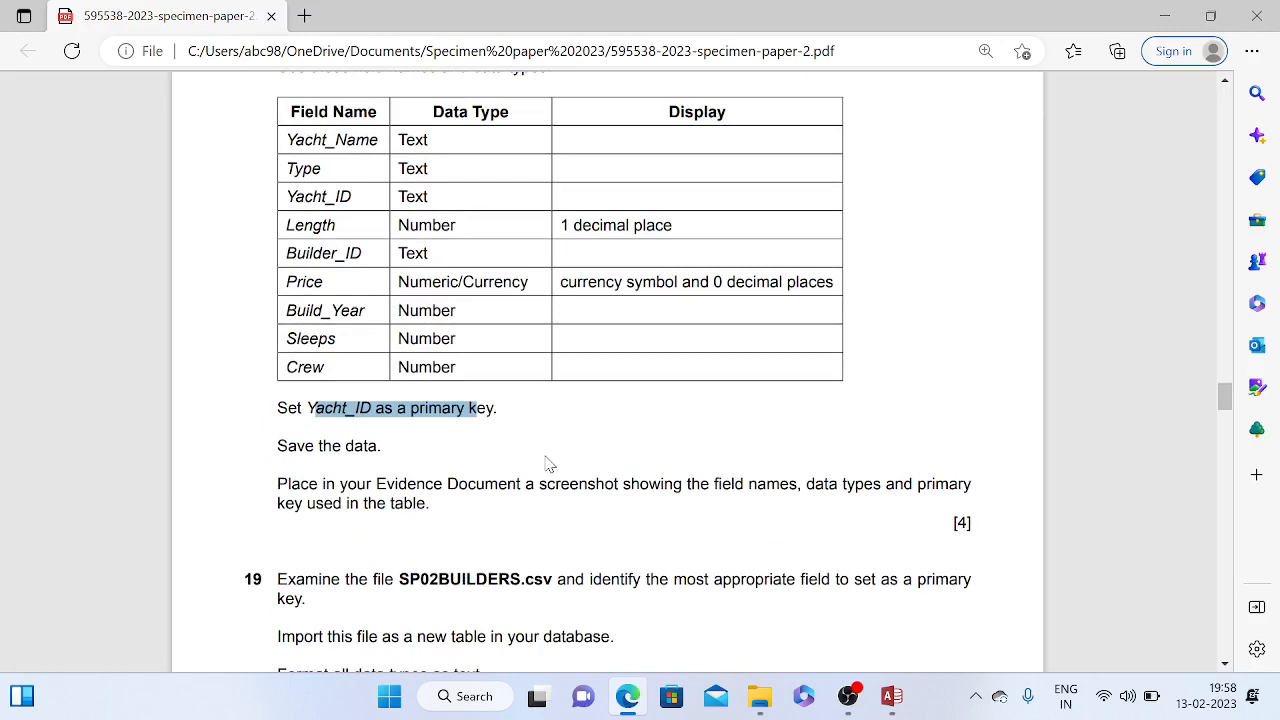
scroll(745, 550, "up", 2)
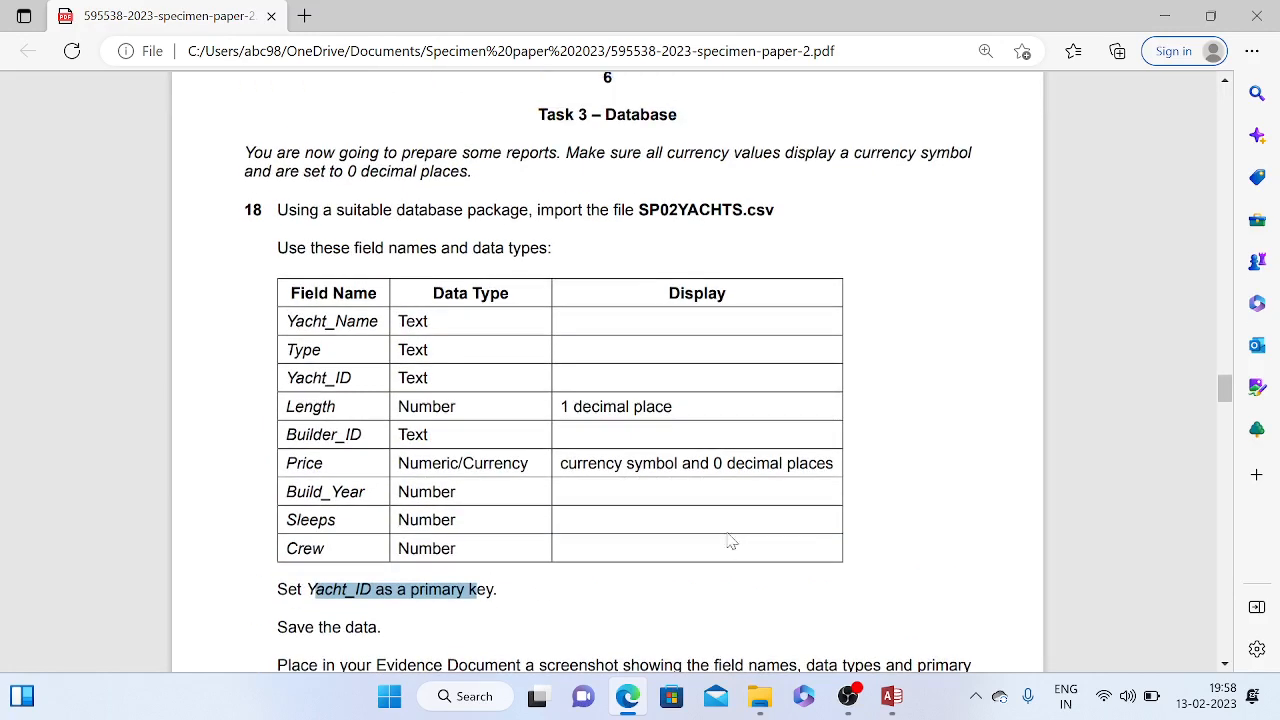
mouse_move(760, 700)
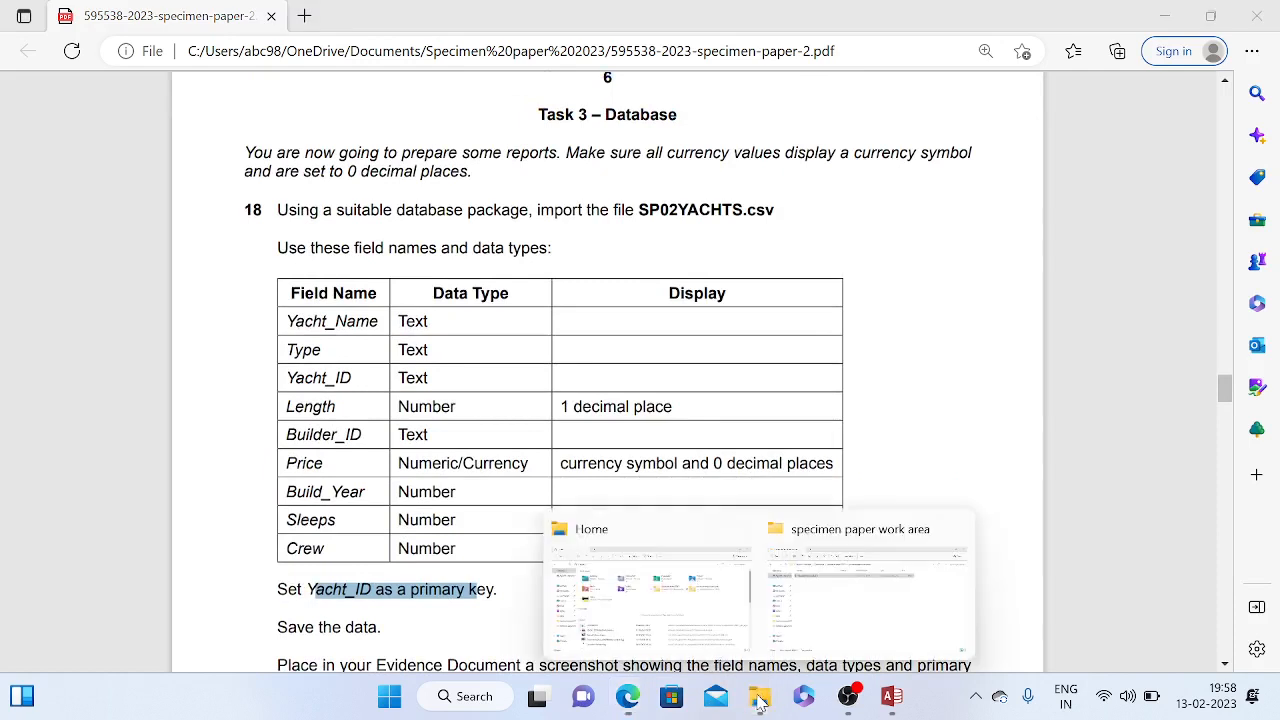
Switch to File Explorer and open the SP02EVIDENCE document from the 0417_y23_ss_2 folder inside the specimen paper's supporting files
left_click(850, 610)
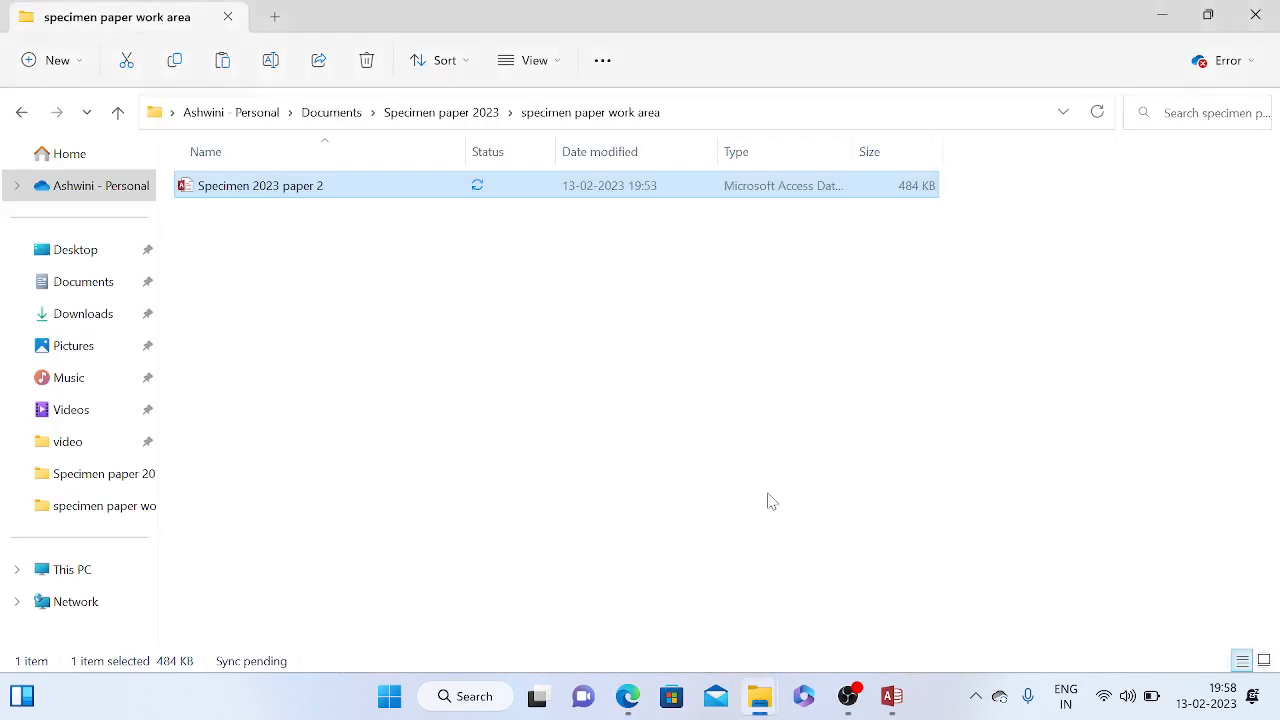
left_click(118, 112)
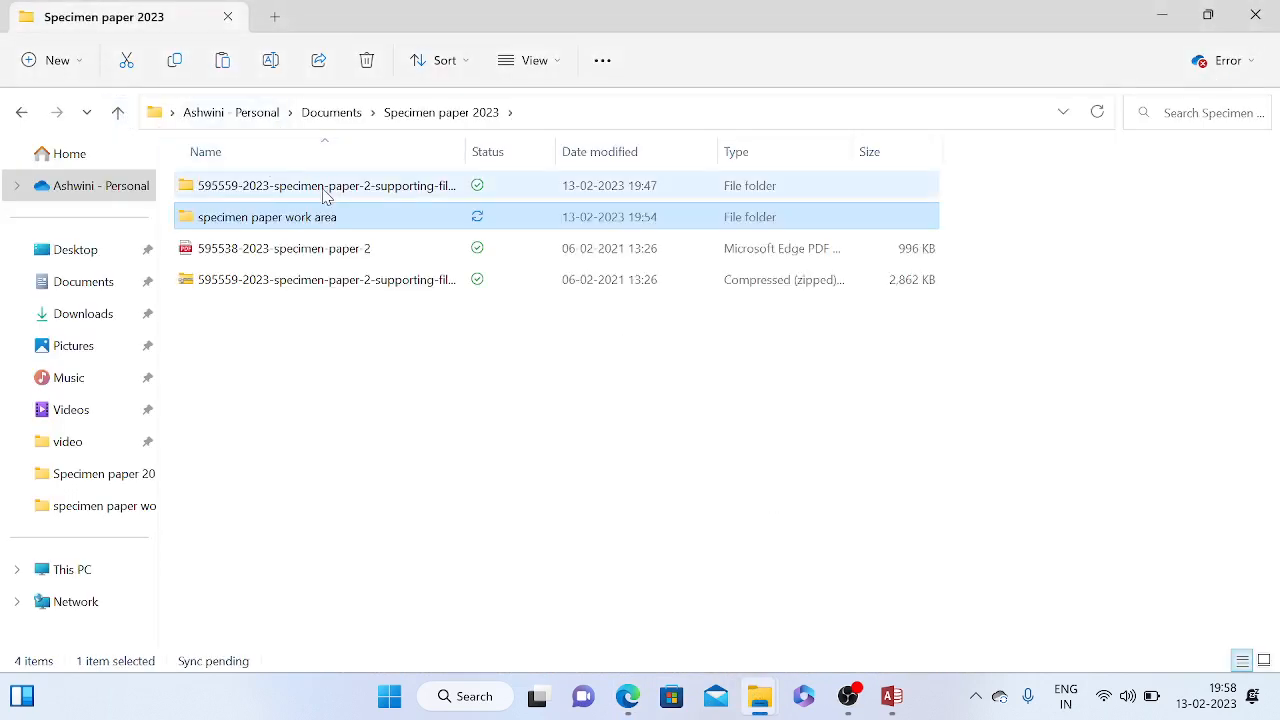
double_click(325, 190)
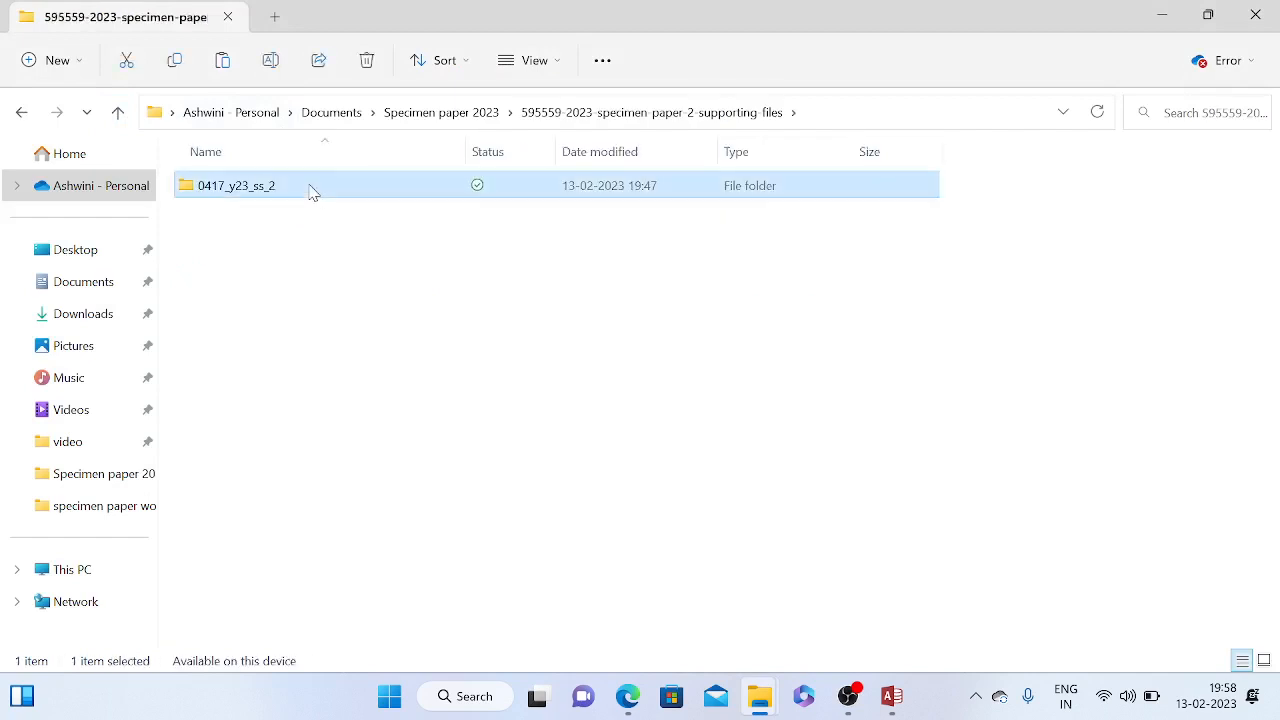
double_click(310, 190)
left_click(274, 256)
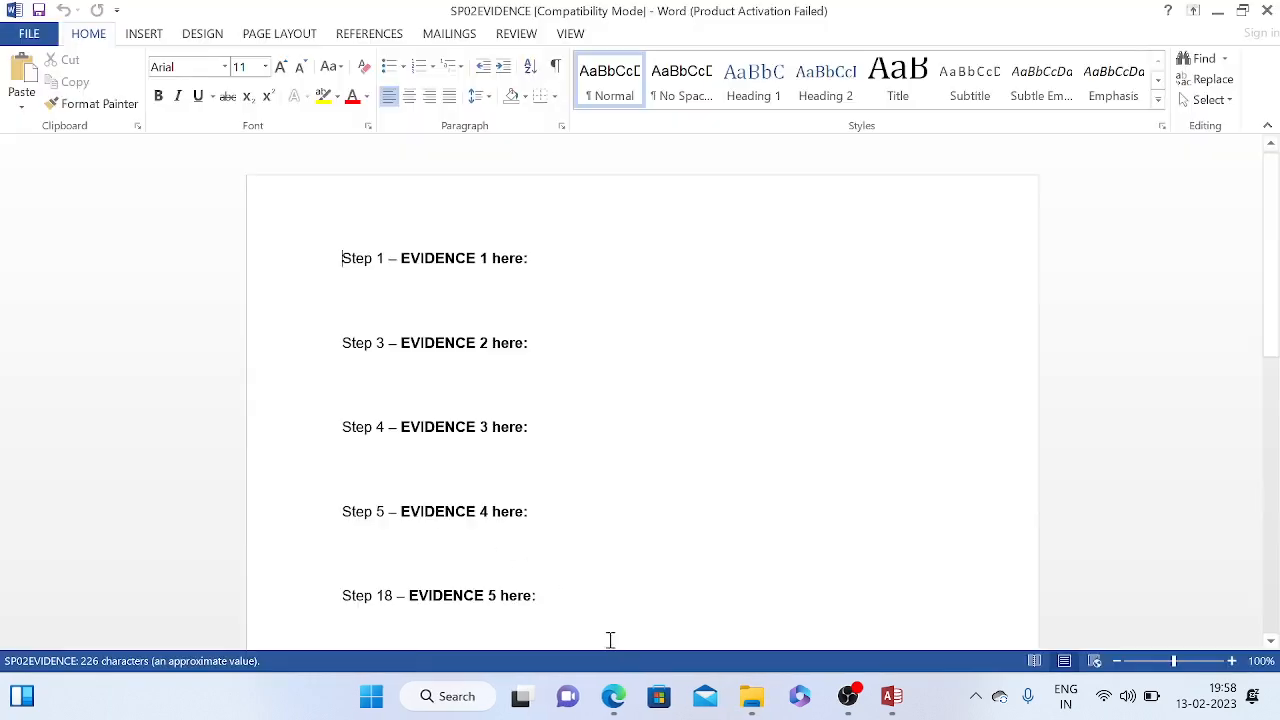
Return to the specimen paper and read question 18's instruction on the screenshot to place in the Evidence Document
left_click(606, 700)
scroll(517, 583, "down", 3)
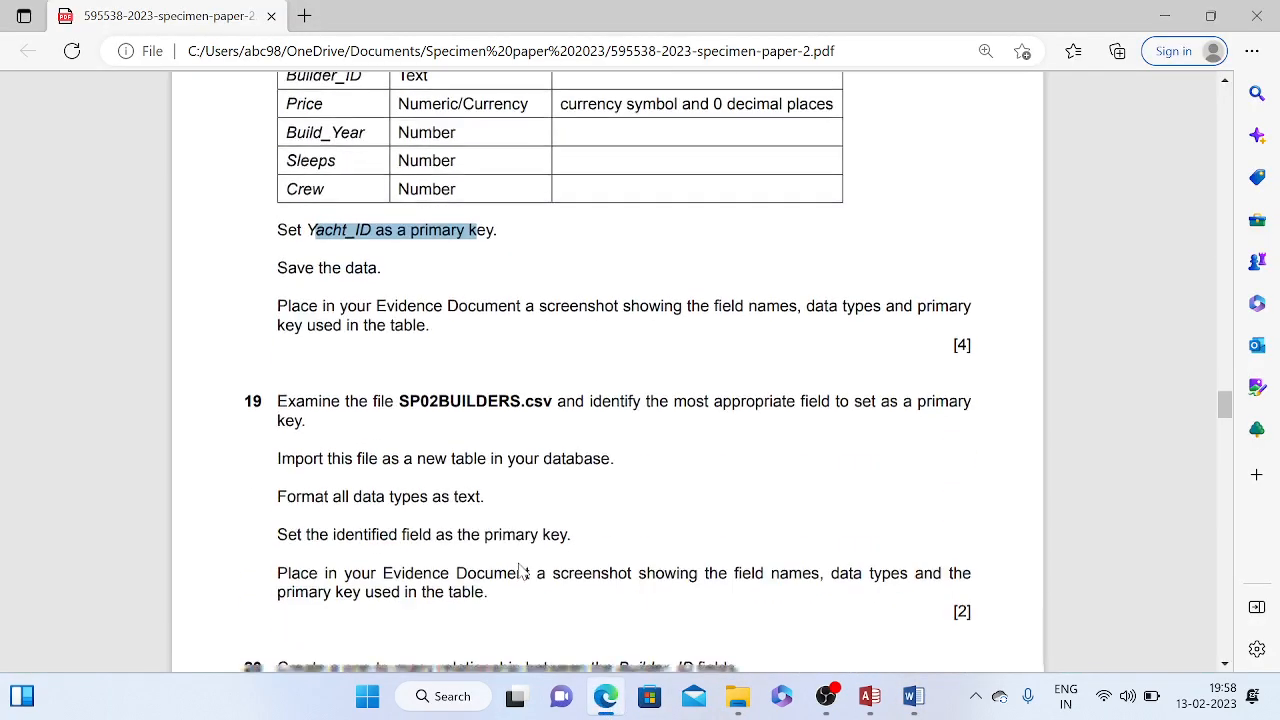
left_click_drag(286, 305, 948, 304)
Switch to Access and show the SP02YACHTS table in Design View
left_click(887, 708)
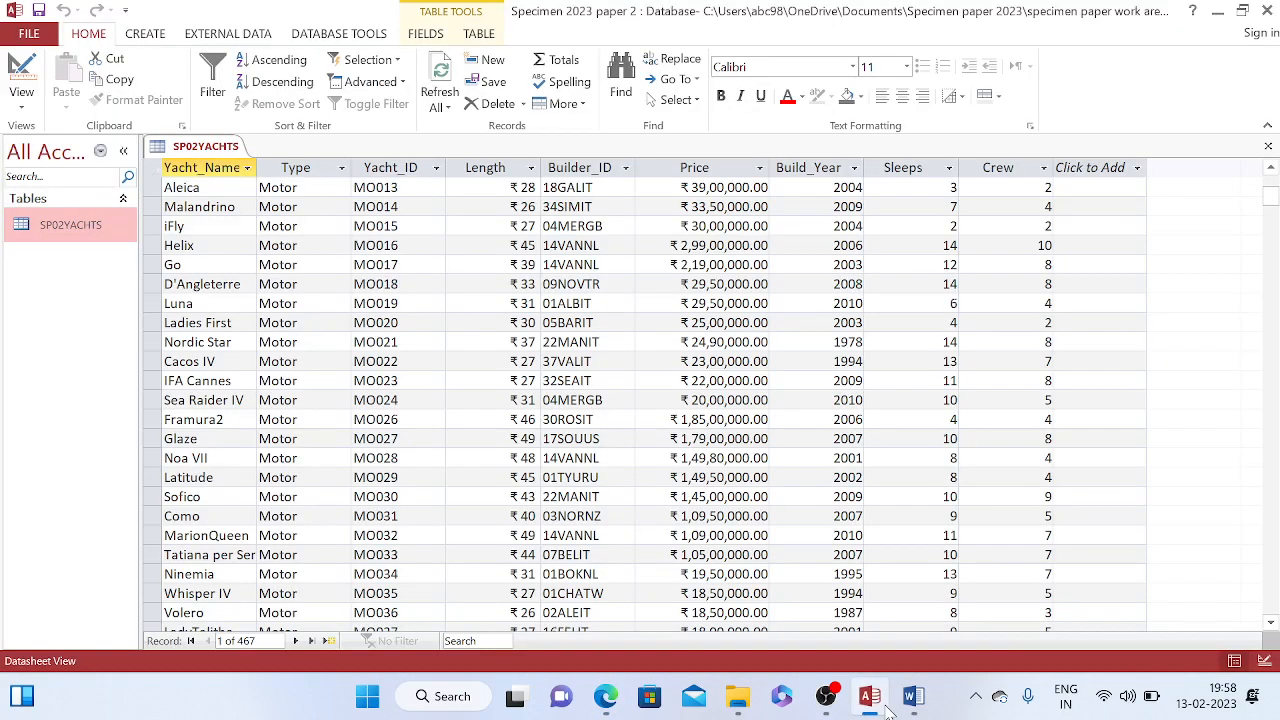
left_click(21, 112)
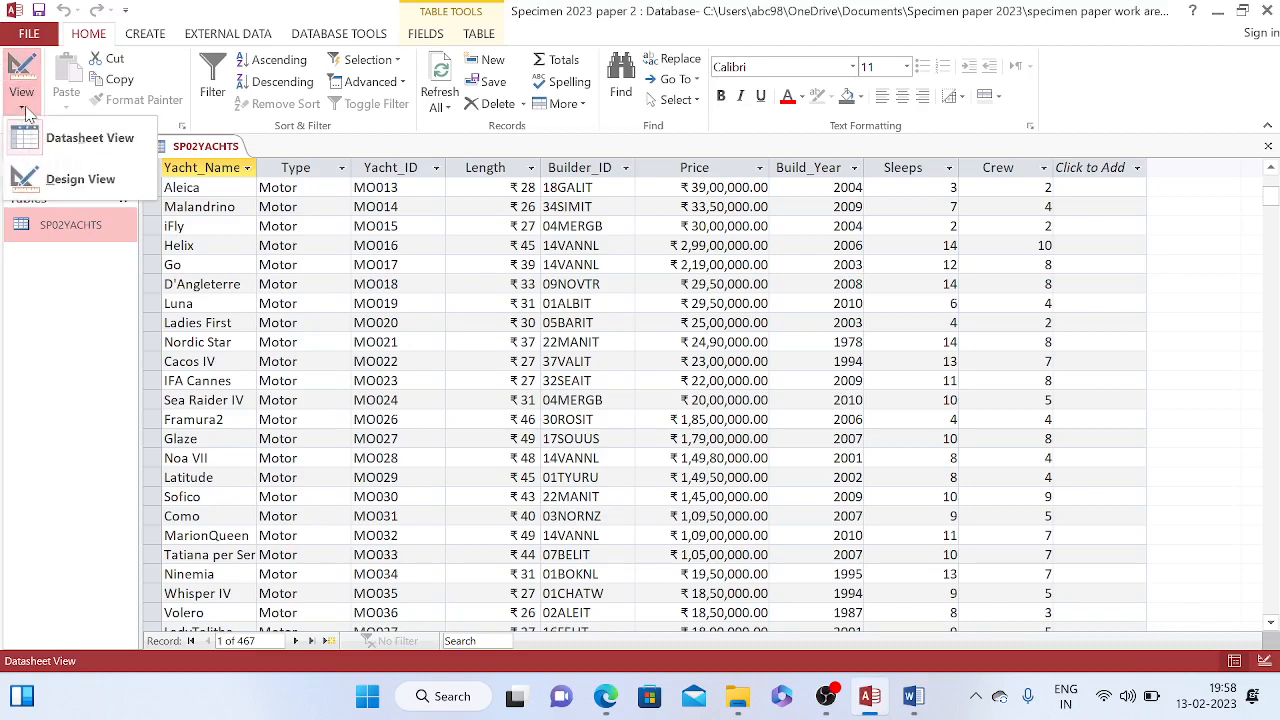
left_click(60, 180)
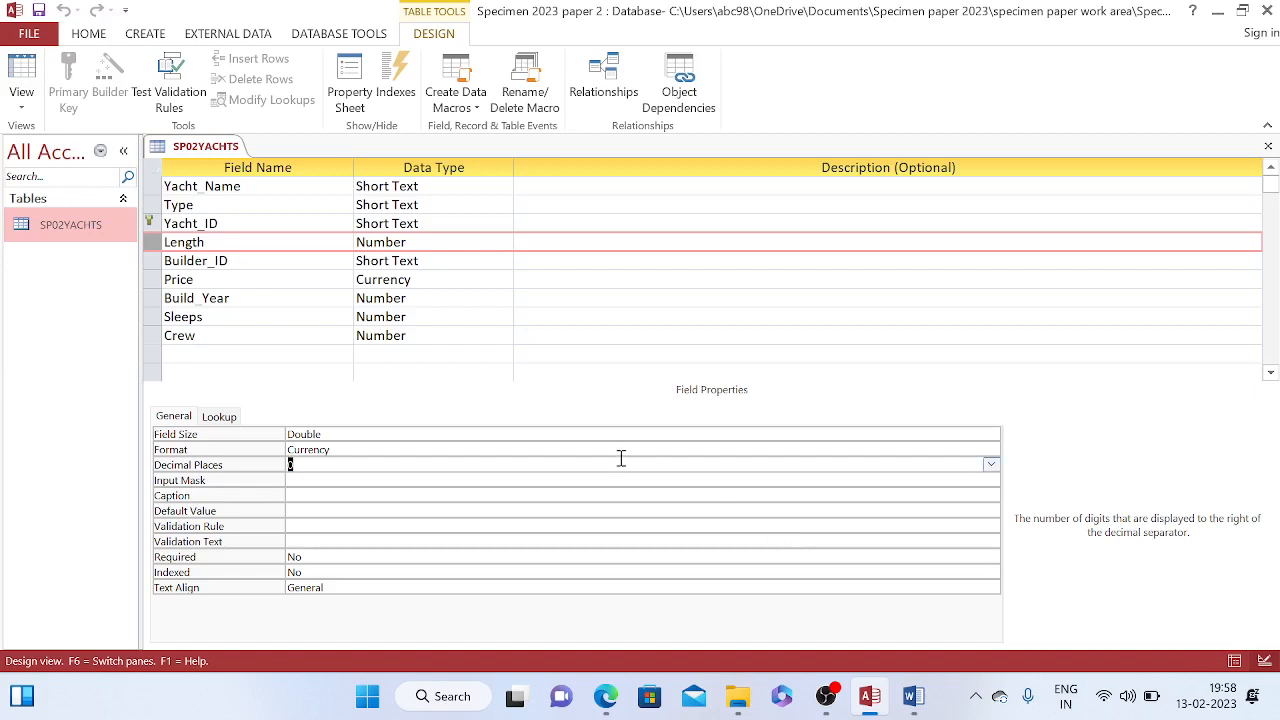
Capture the SP02YACHTS field names, data types and primary key marker with Snipping Tool and copy the snip
left_click(440, 697)
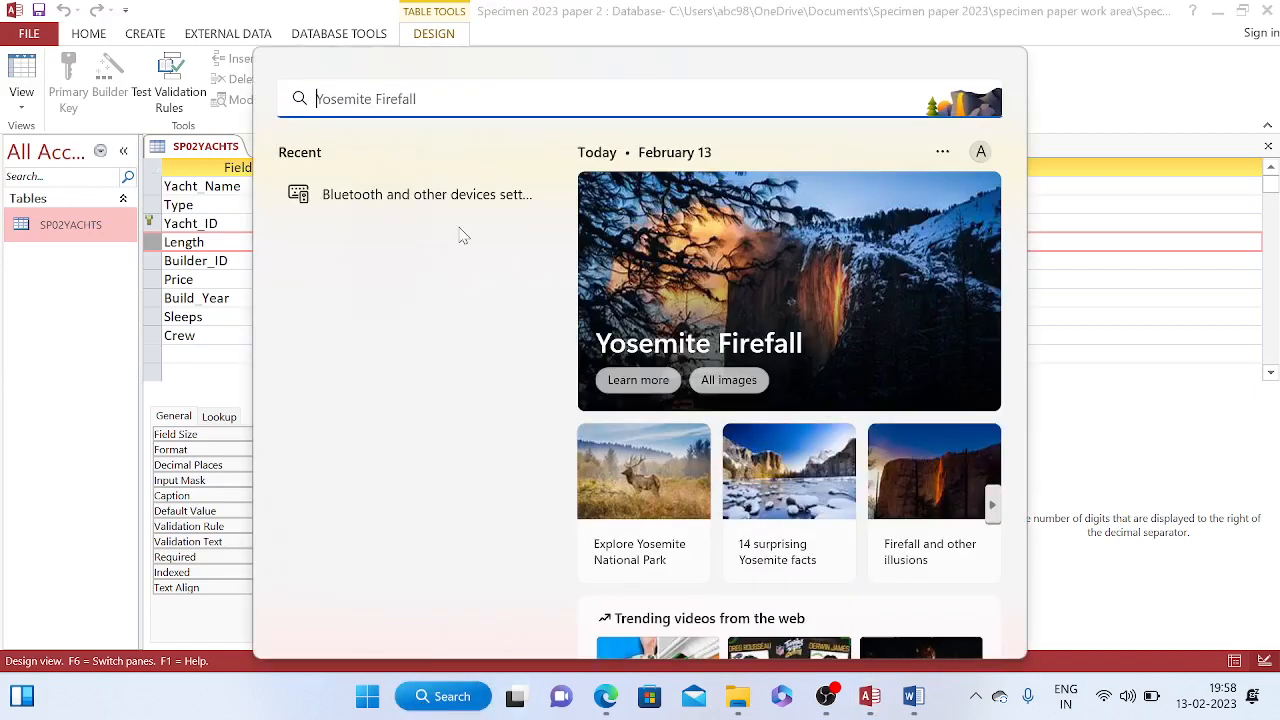
type("snipp")
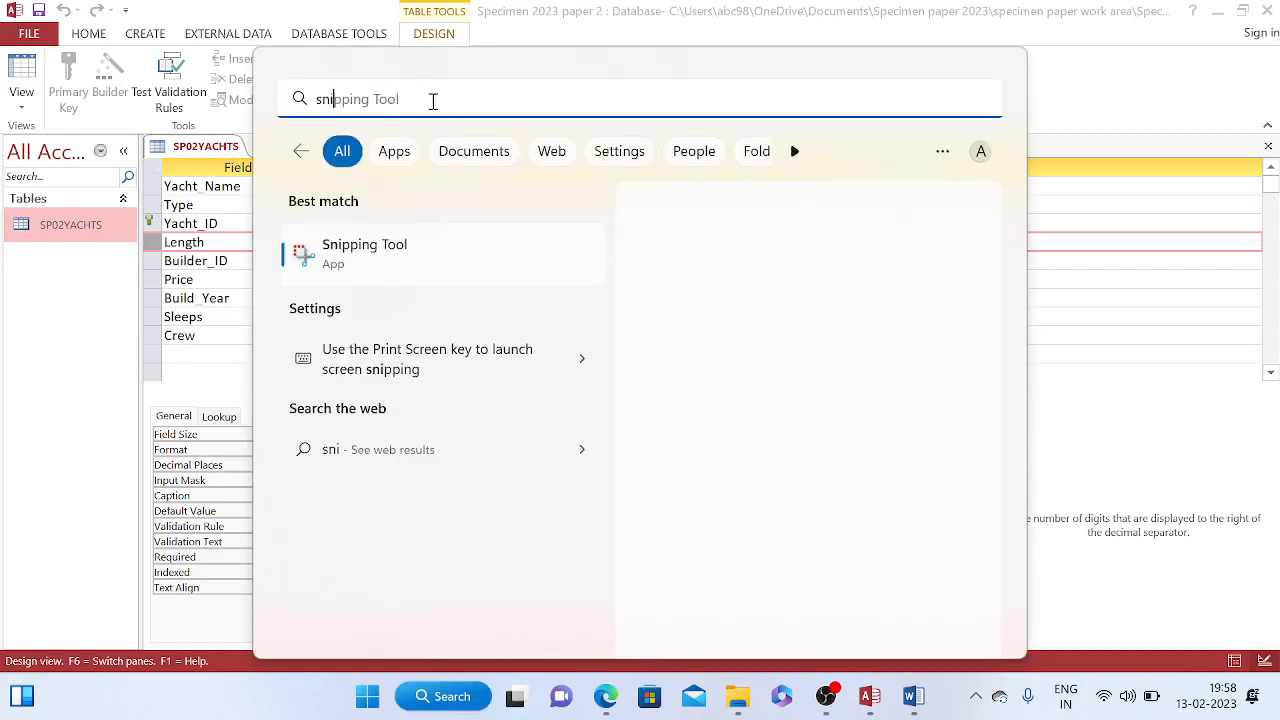
left_click(449, 281)
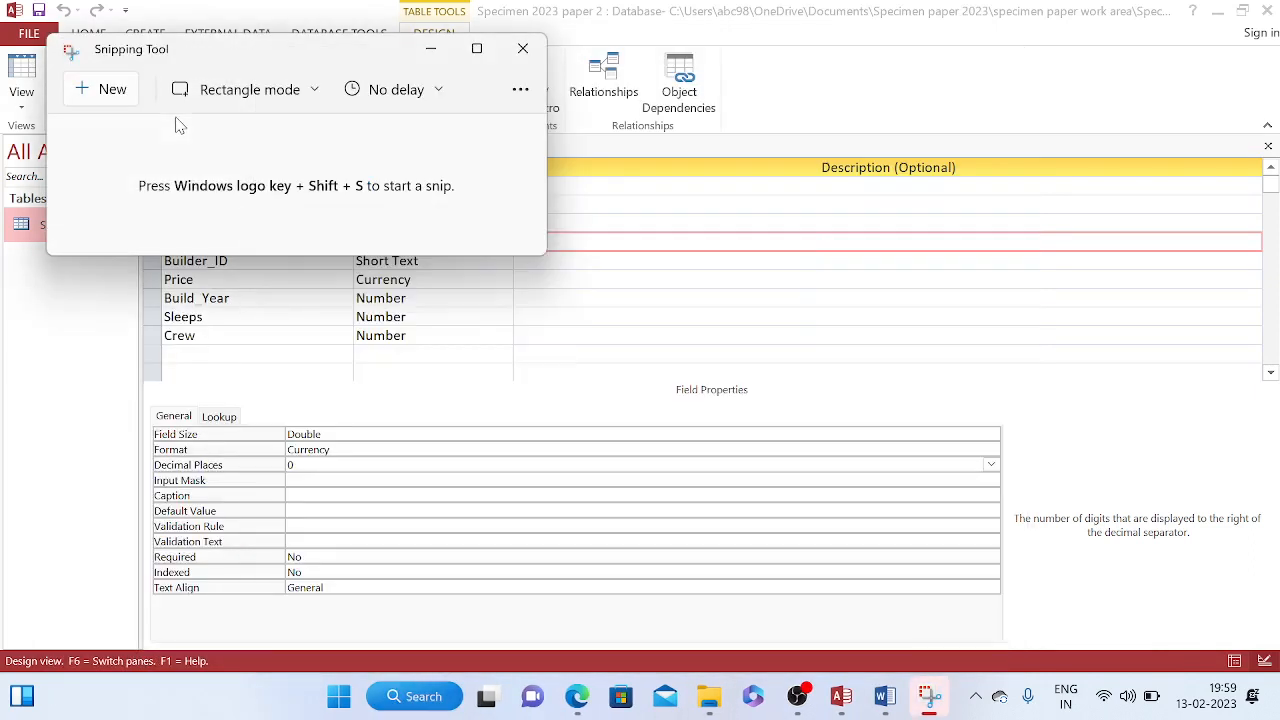
left_click(102, 89)
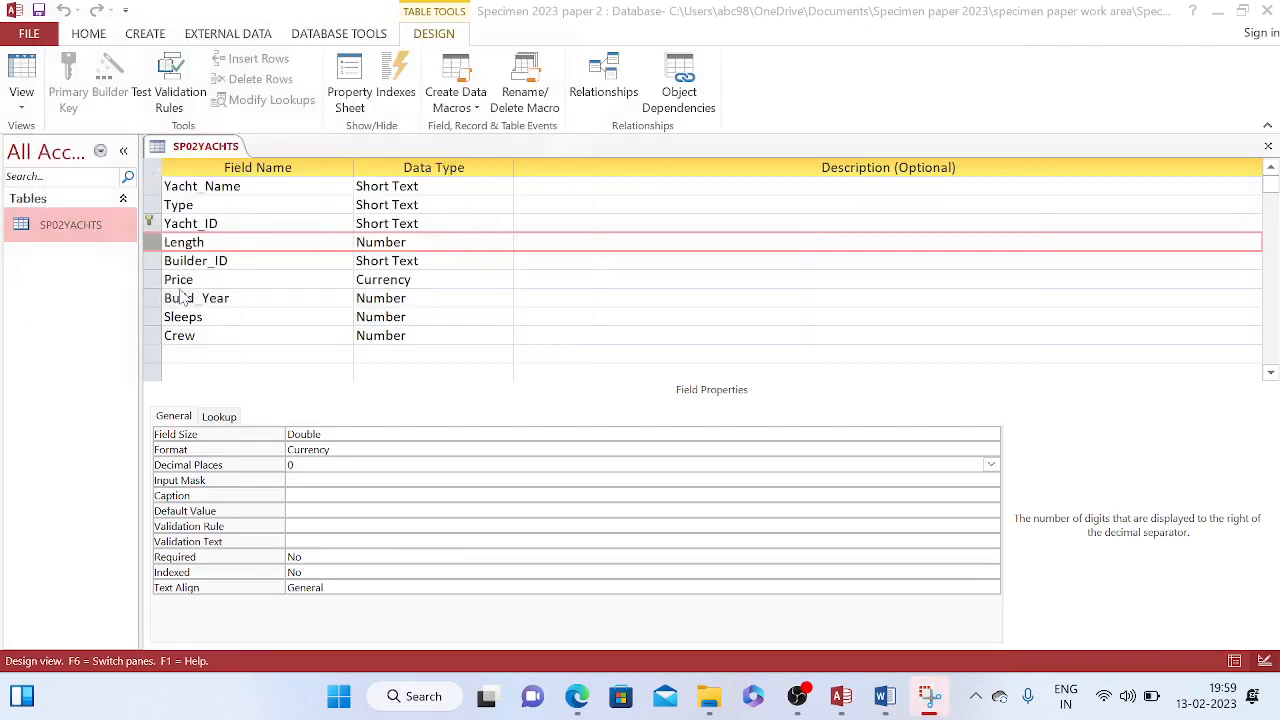
left_click_drag(141, 130, 514, 392)
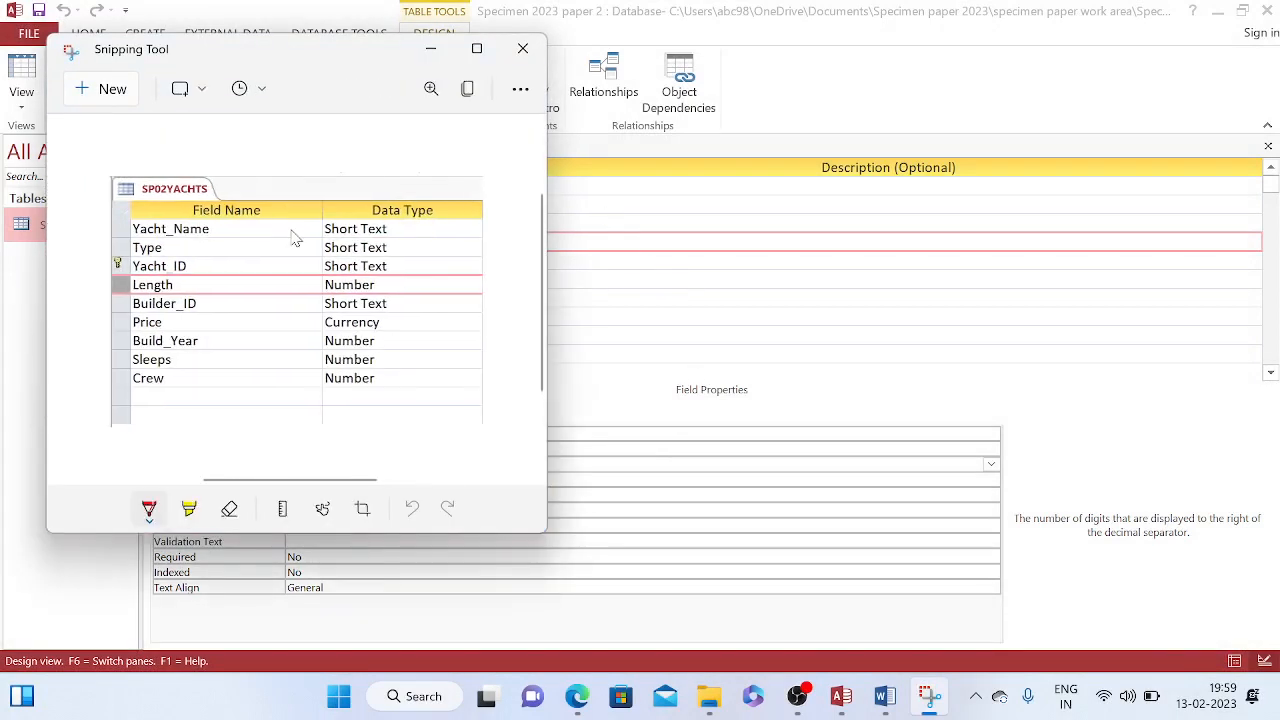
left_click(467, 88)
Check in the specimen paper which question number the SP02YACHTS evidence screenshot belongs to
left_click(578, 696)
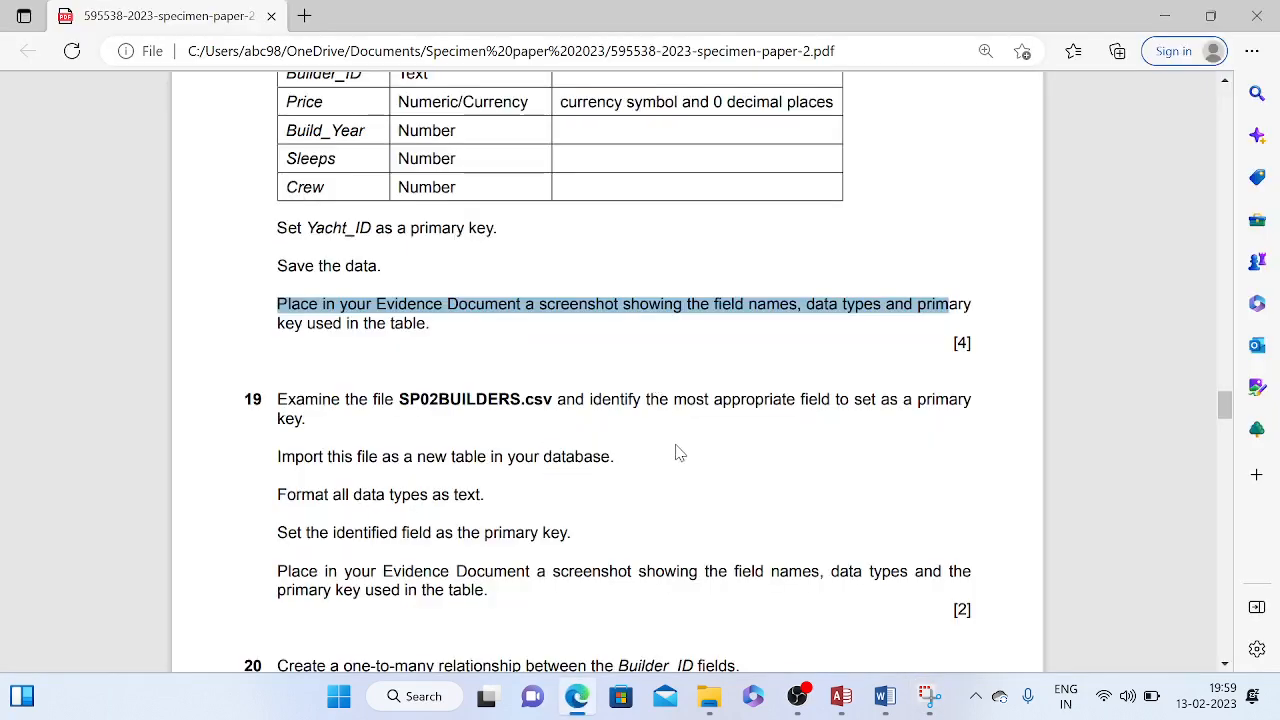
scroll(678, 455, "up", 3)
double_click(250, 211)
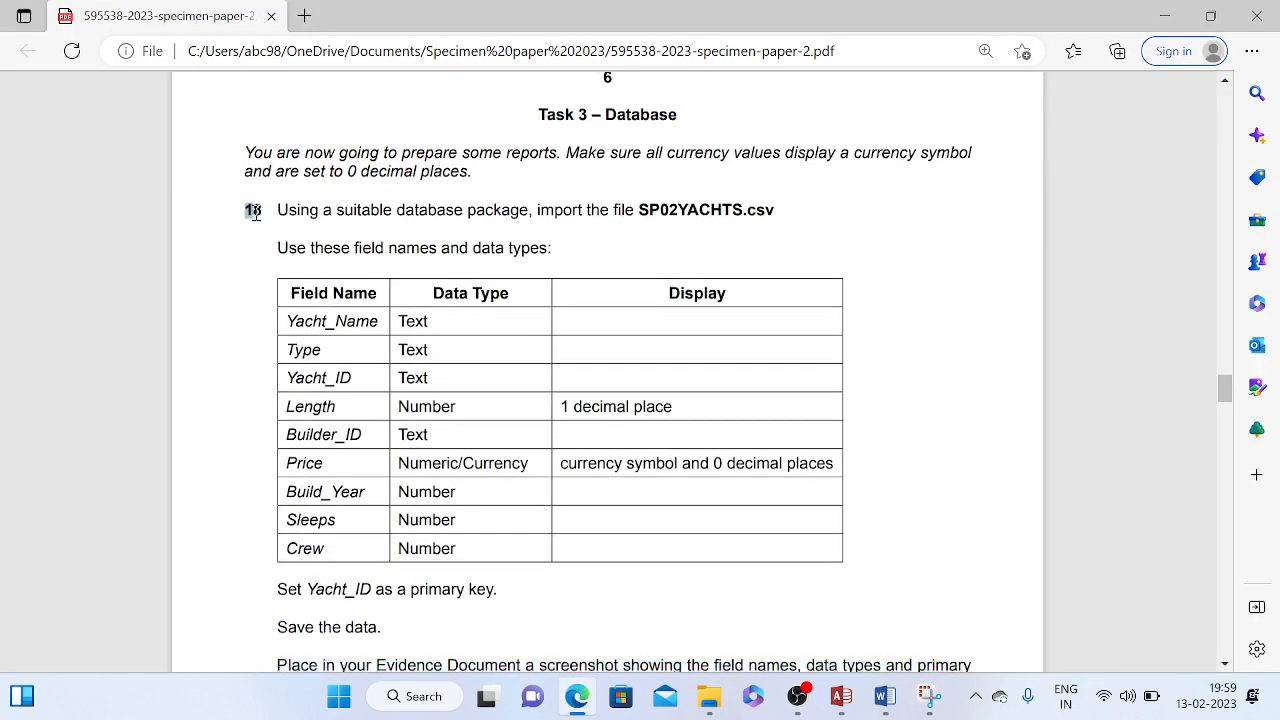
scroll(647, 505, "down", 1)
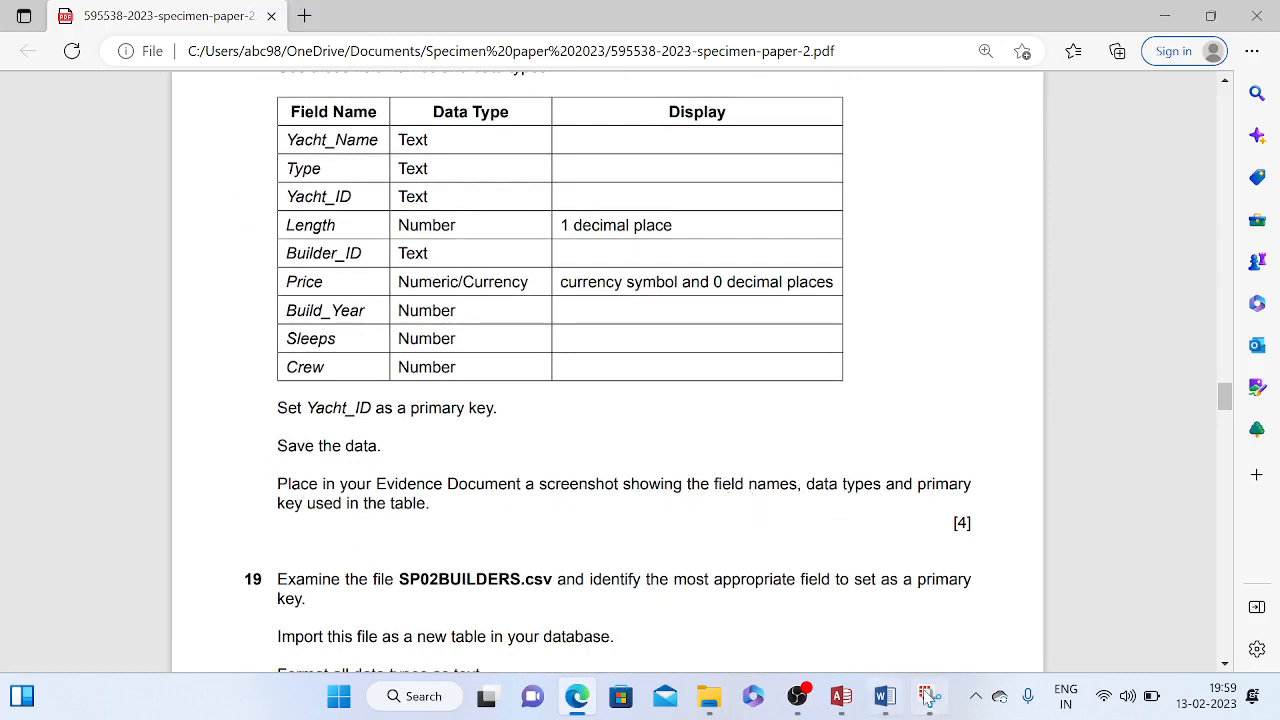
Switch to Word, paste the table structure screenshot under "Step 18 – EVIDENCE 5 here:" and enlarge it slightly
left_click(884, 697)
scroll(583, 502, "down", 3)
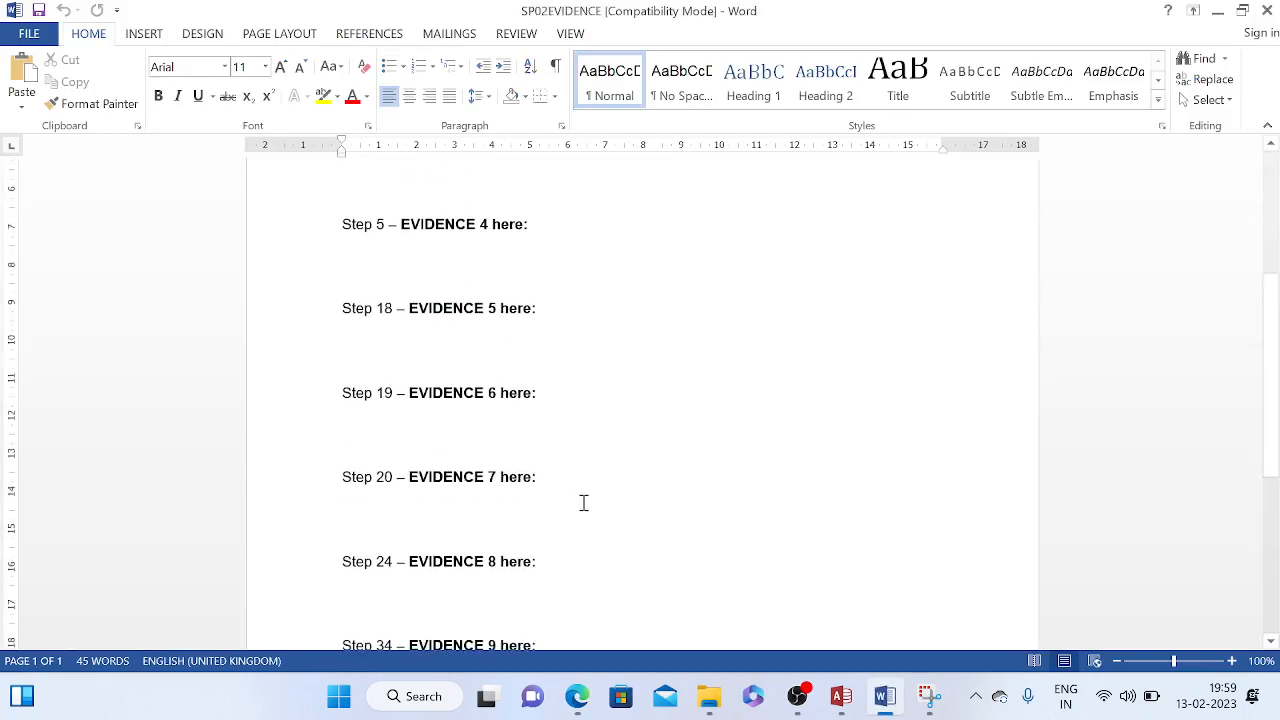
left_click(393, 343)
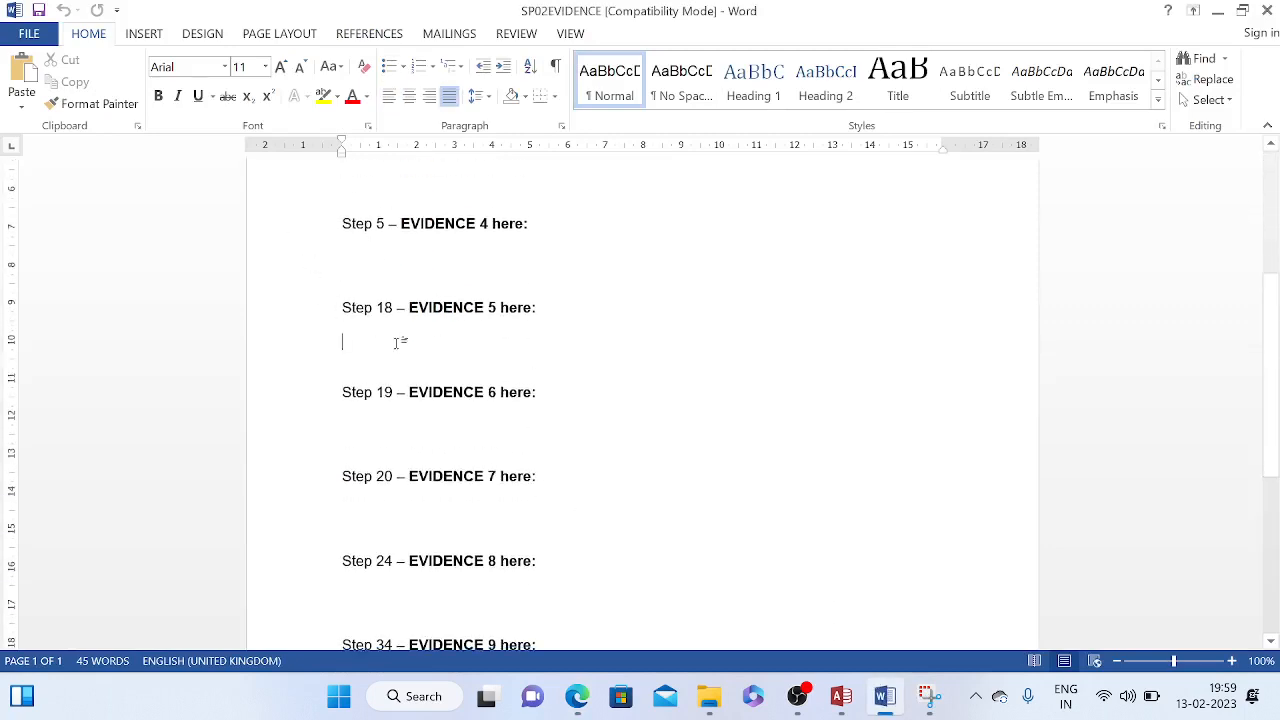
key("ctrl+v")
left_click(586, 448)
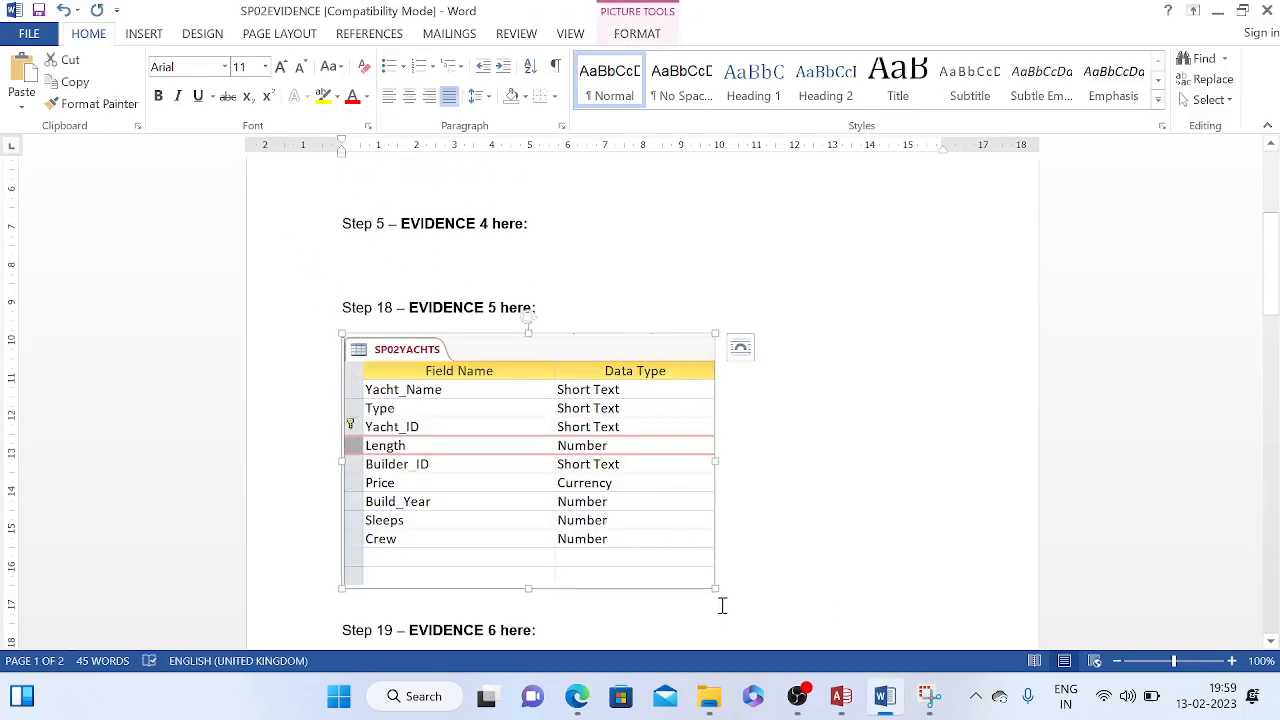
left_click_drag(715, 588, 751, 597)
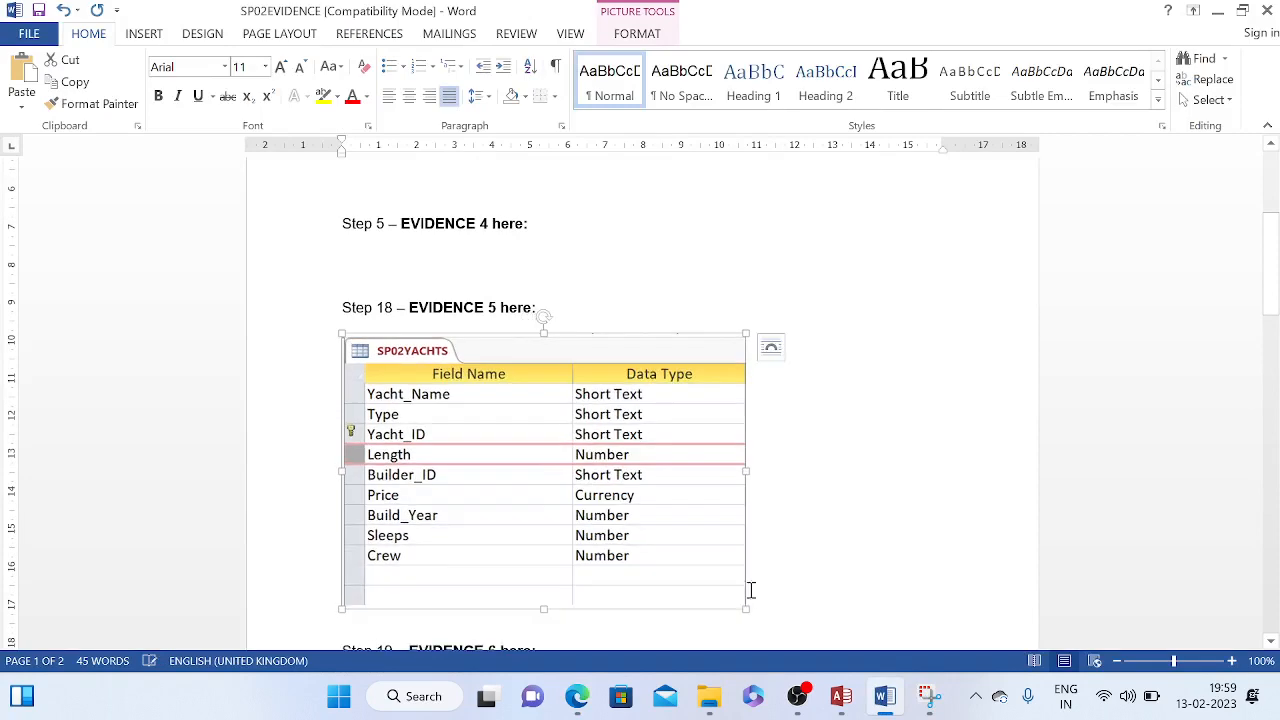
left_click(750, 598)
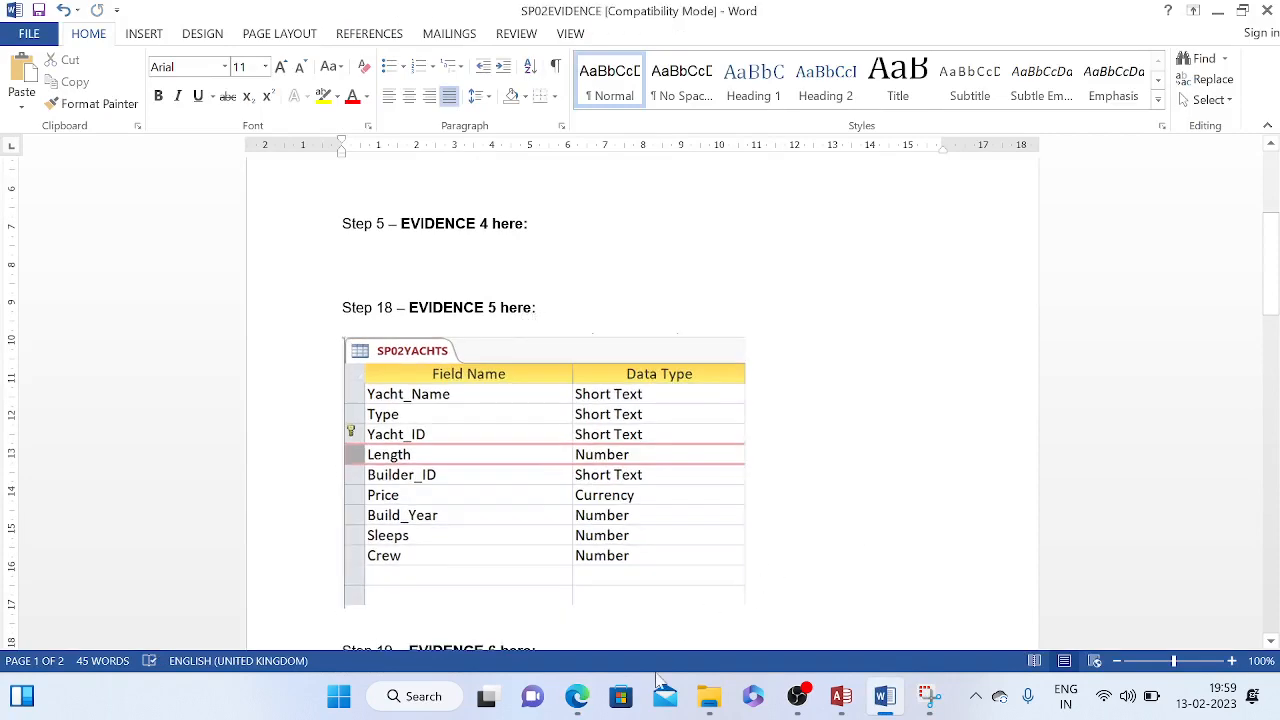
Read question 19's instructions for importing SP02BUILDERS.csv as a new table in the specimen paper
left_click(577, 696)
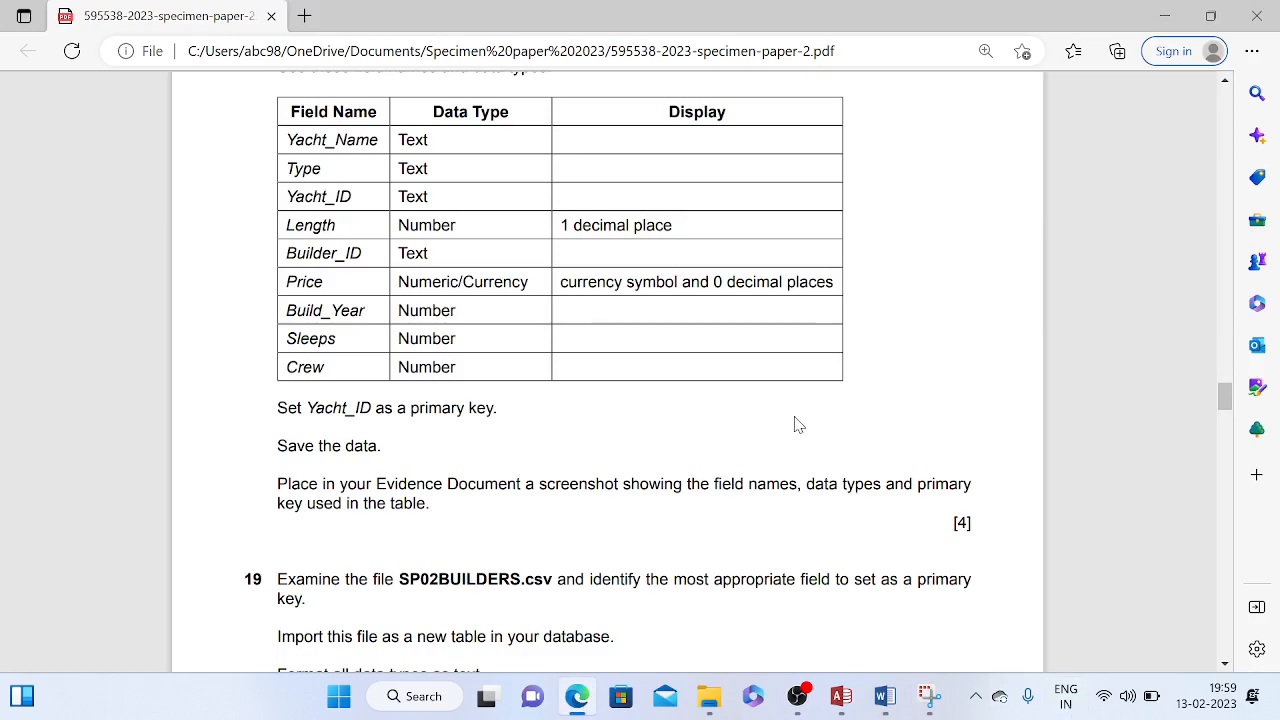
scroll(460, 466, "down", 3)
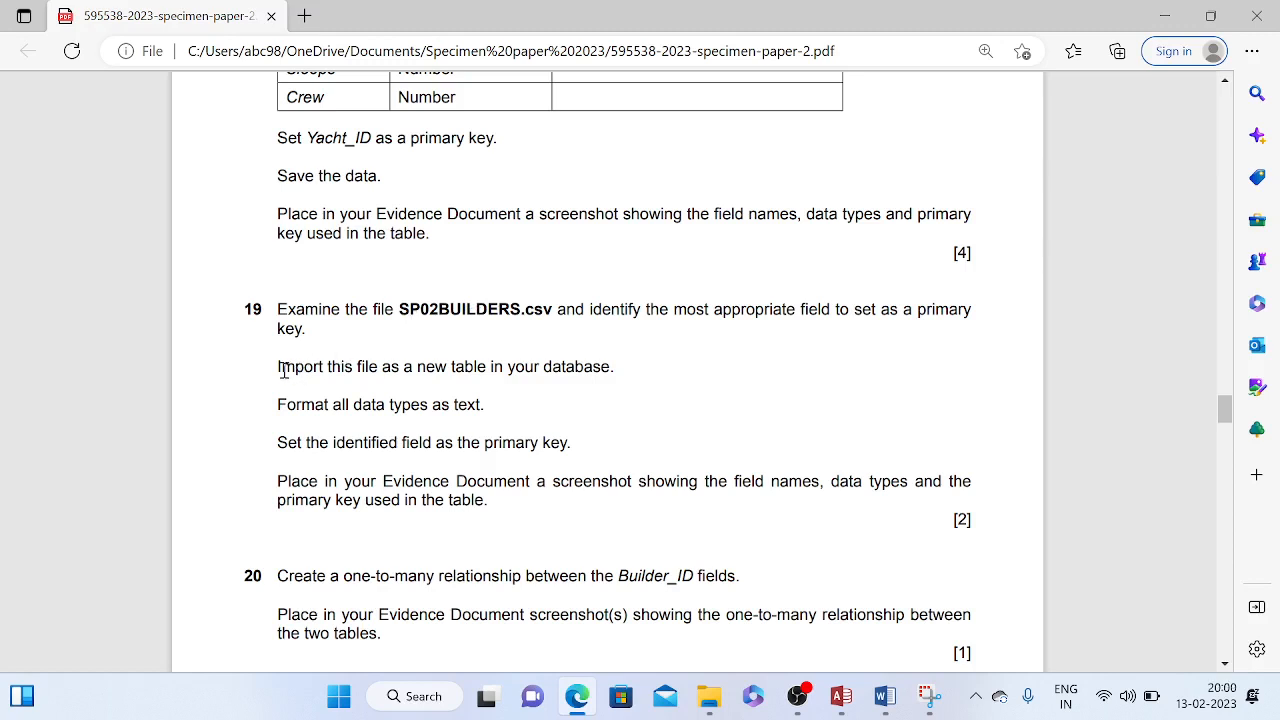
left_click_drag(284, 370, 614, 367)
left_click(925, 460)
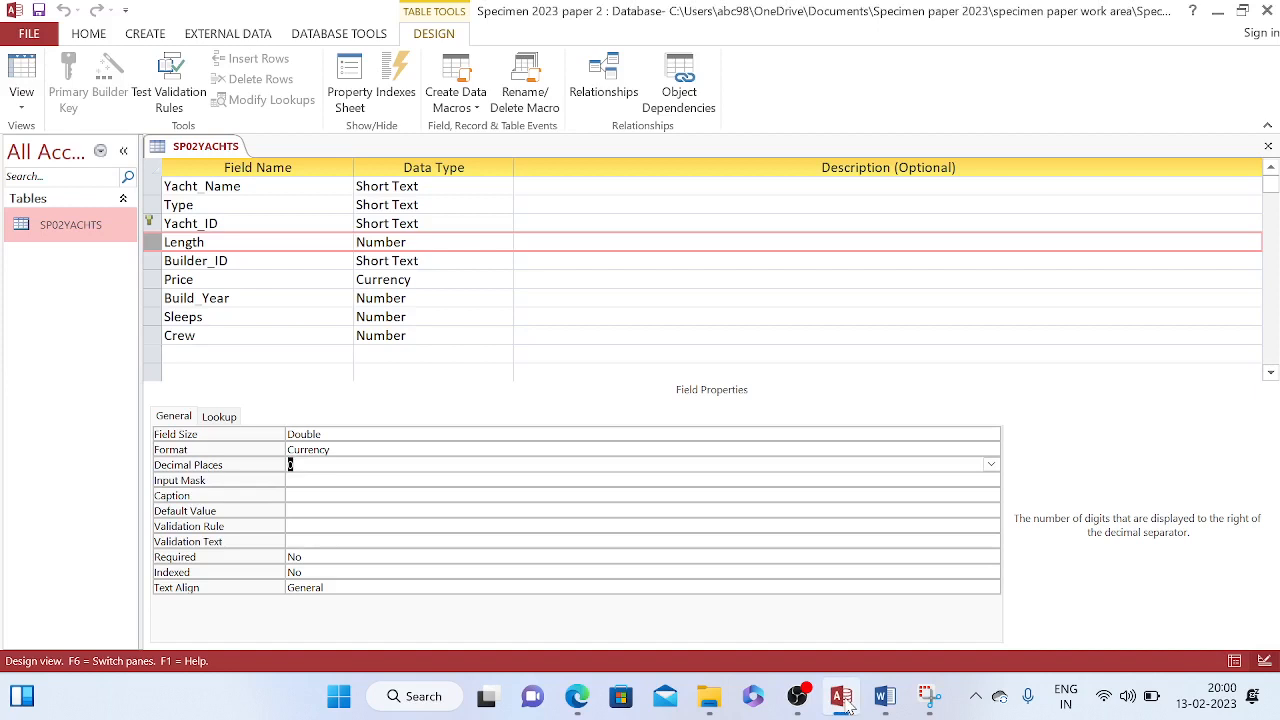
Switch to Access and close the SP02YACHTS table
left_click(841, 697)
right_click(180, 150)
left_click(240, 185)
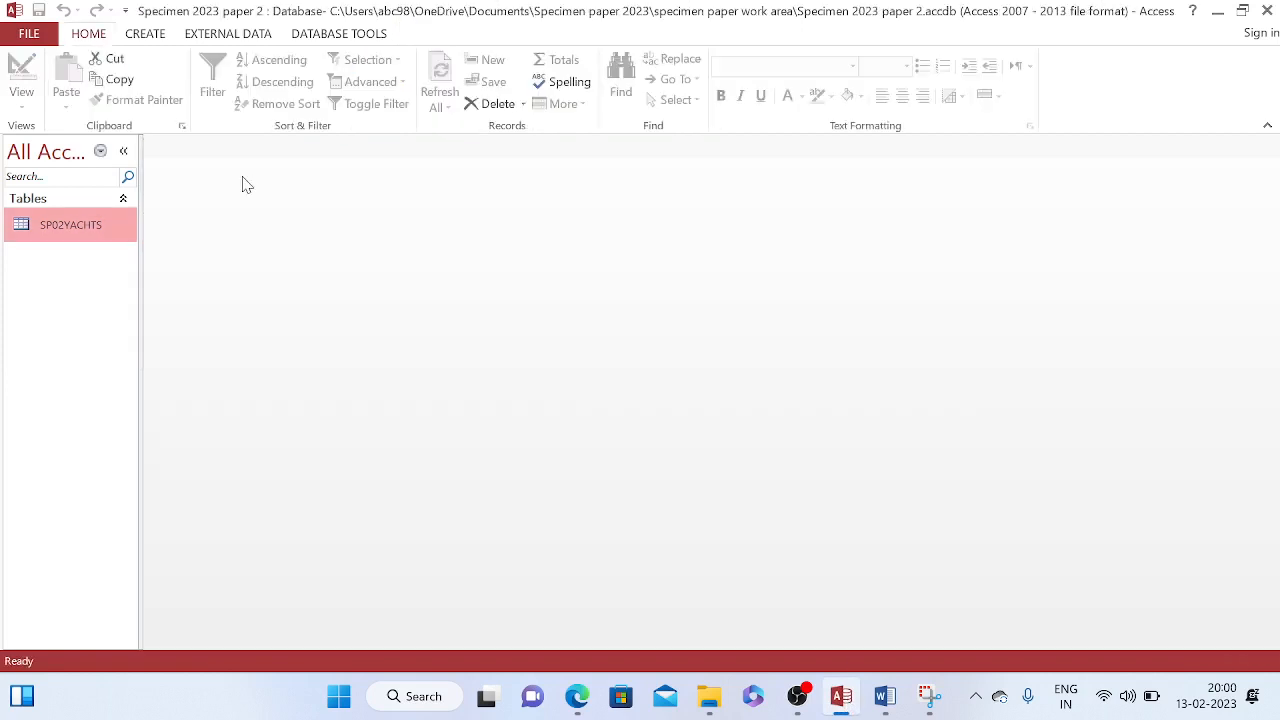
Start importing the SP02BUILDERS text file into a new table in the current database and open its advanced import specification
left_click(230, 34)
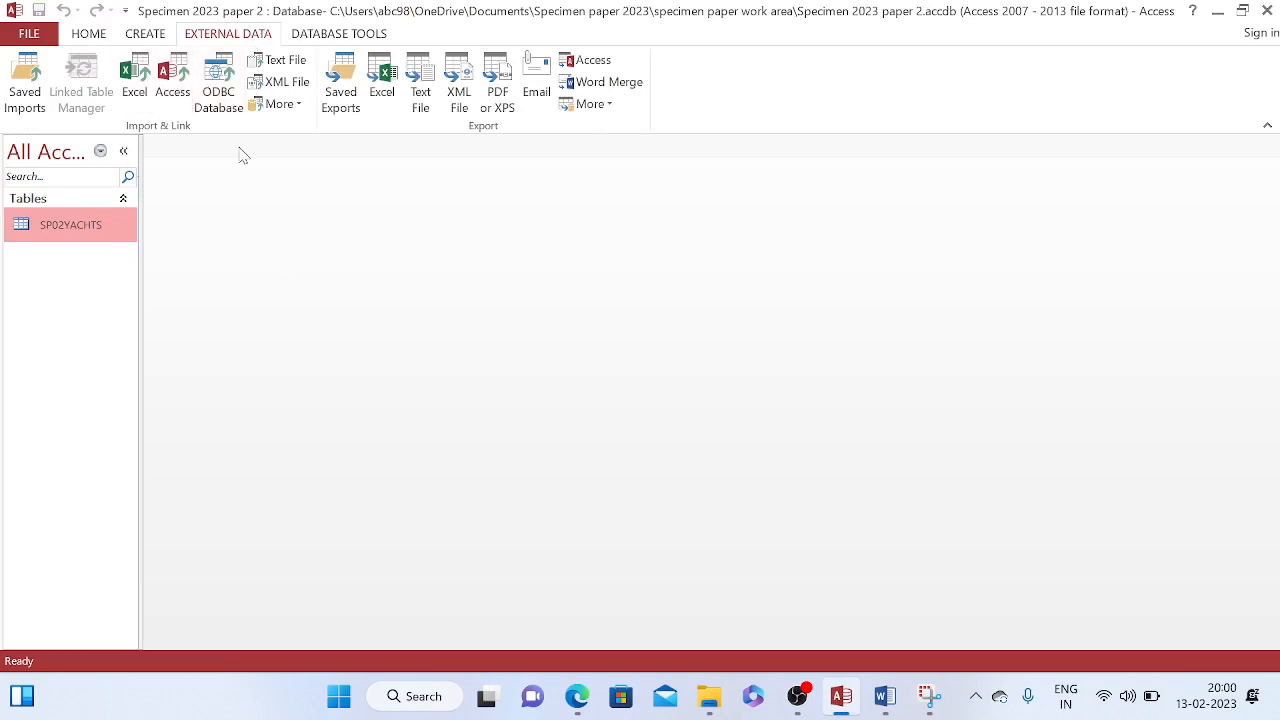
left_click(280, 60)
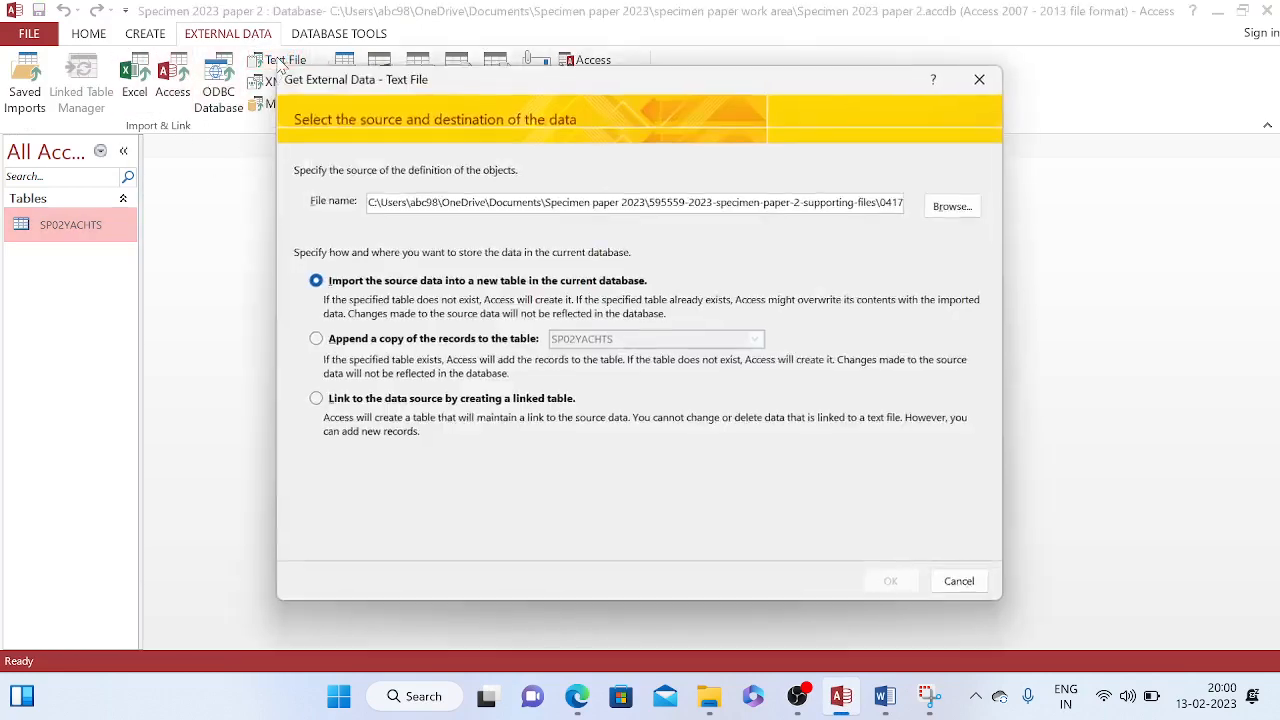
left_click(957, 205)
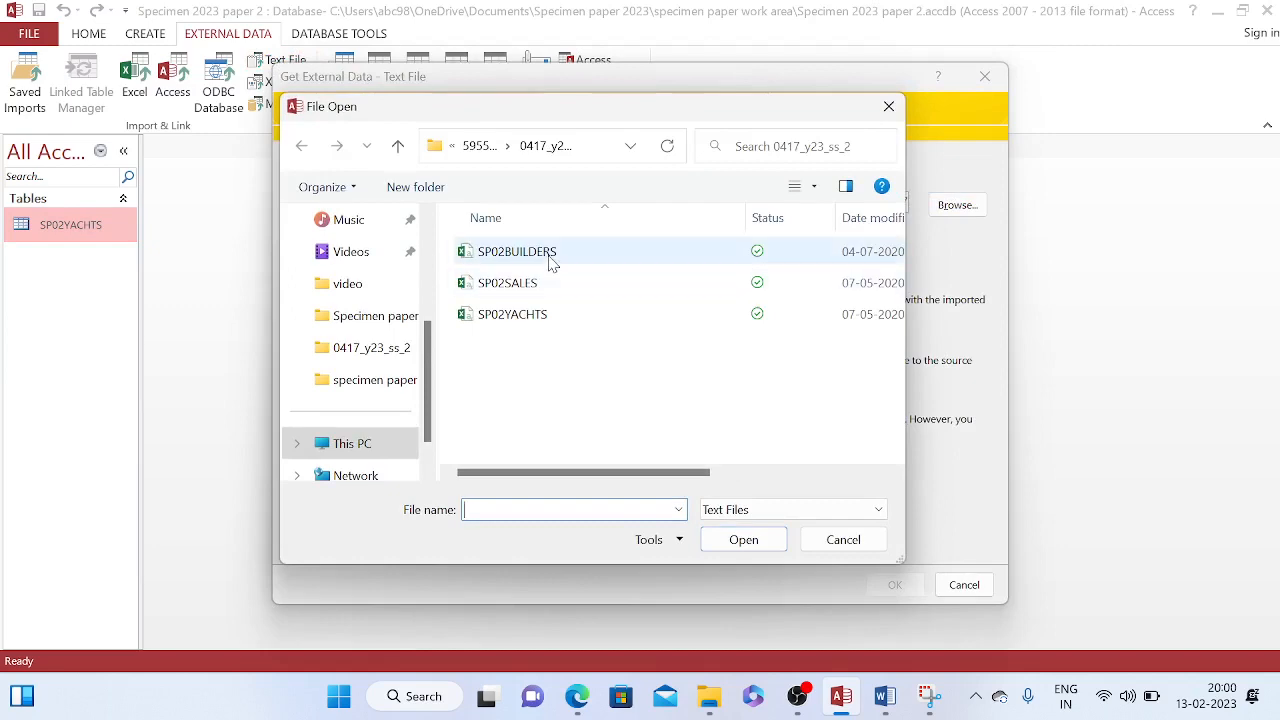
left_click(549, 259)
left_click(585, 700)
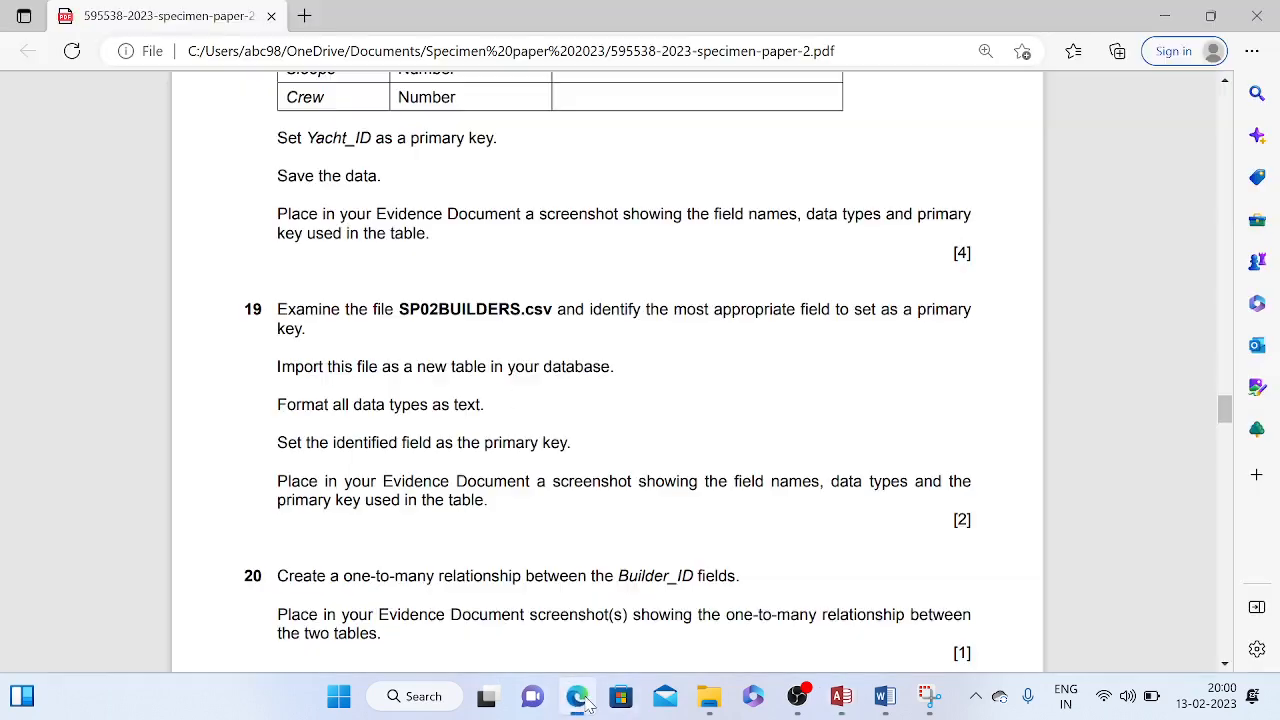
left_click(579, 698)
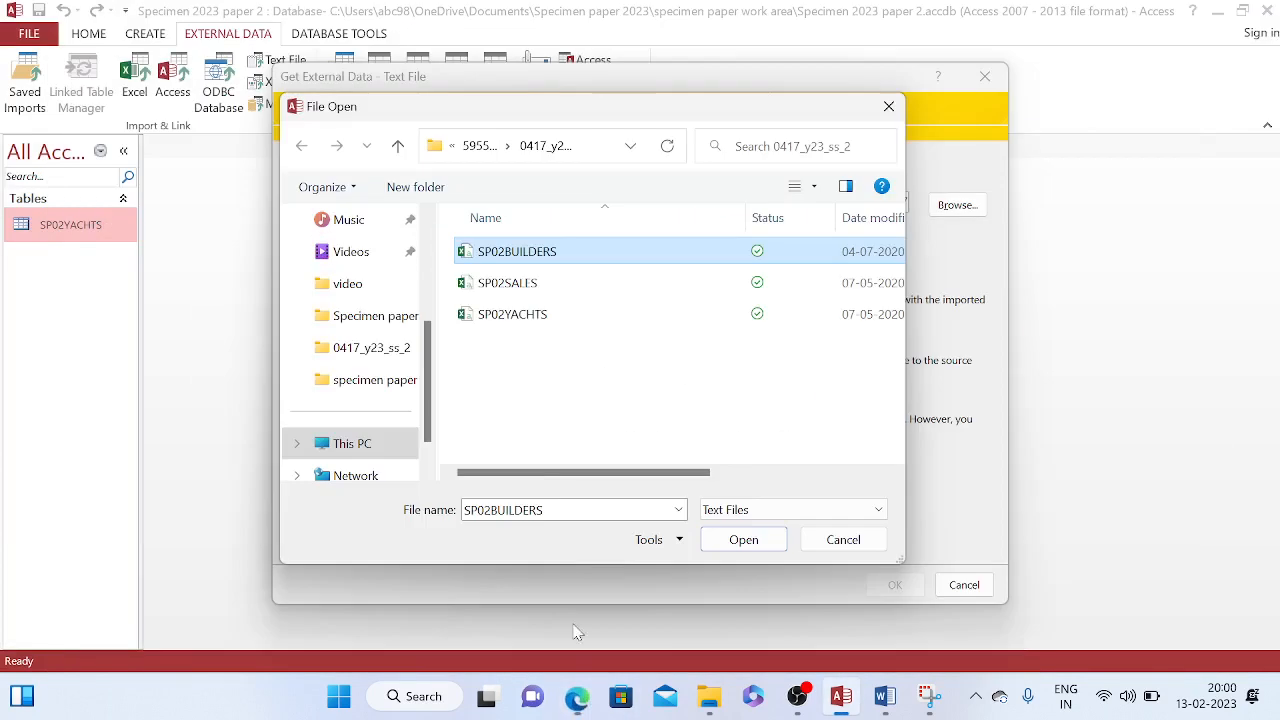
left_click(744, 540)
left_click(893, 585)
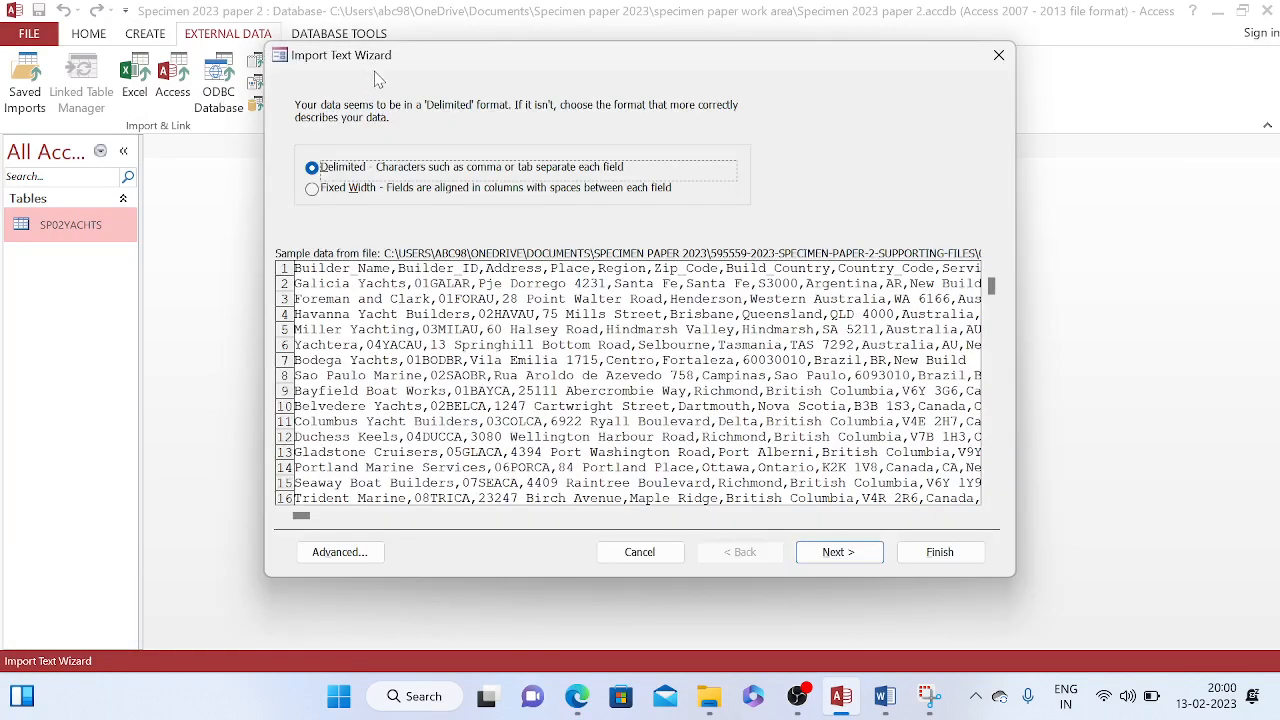
left_click(358, 556)
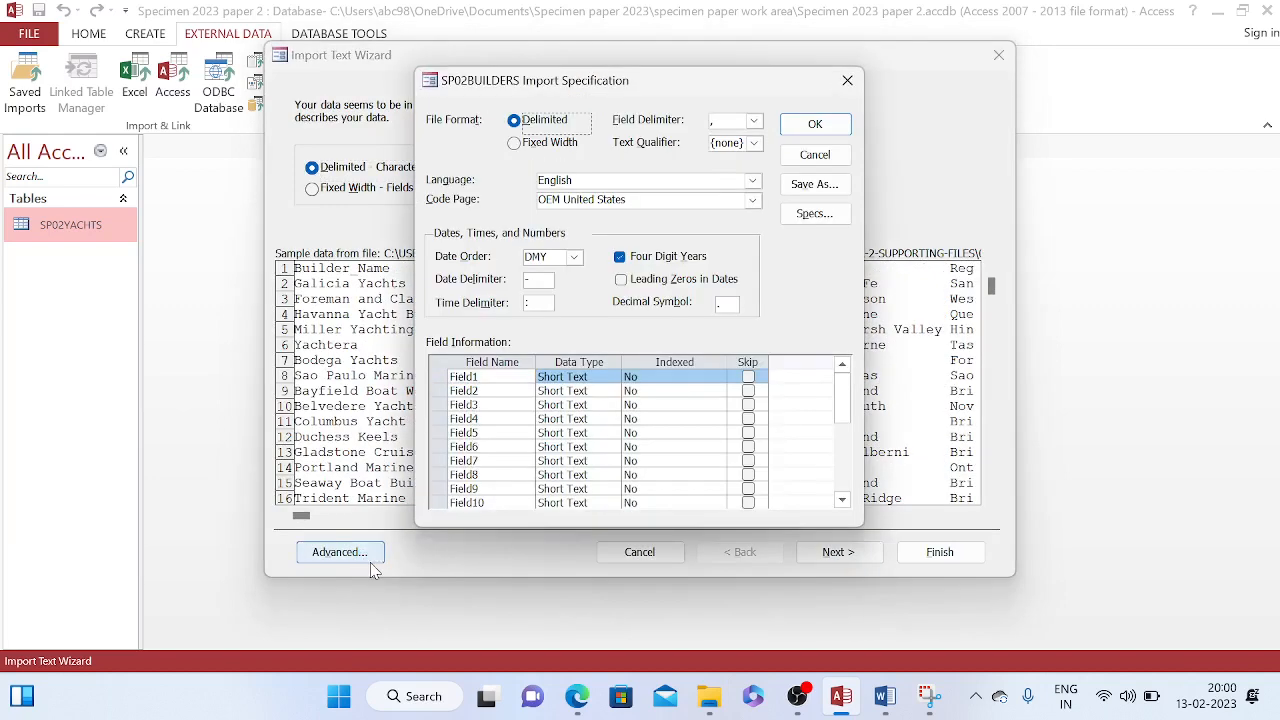
Check question 19's data type and primary key requirements for the builders table in the specimen paper
left_click(578, 696)
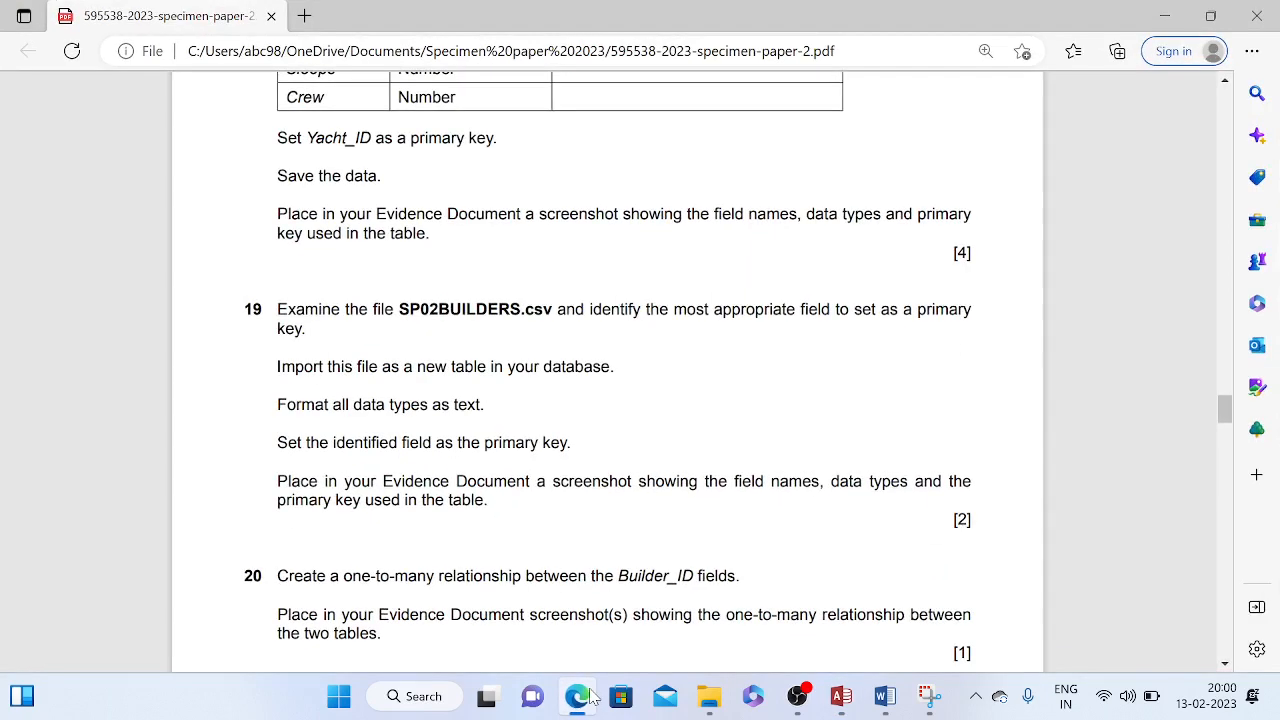
scroll(529, 494, "up", 1)
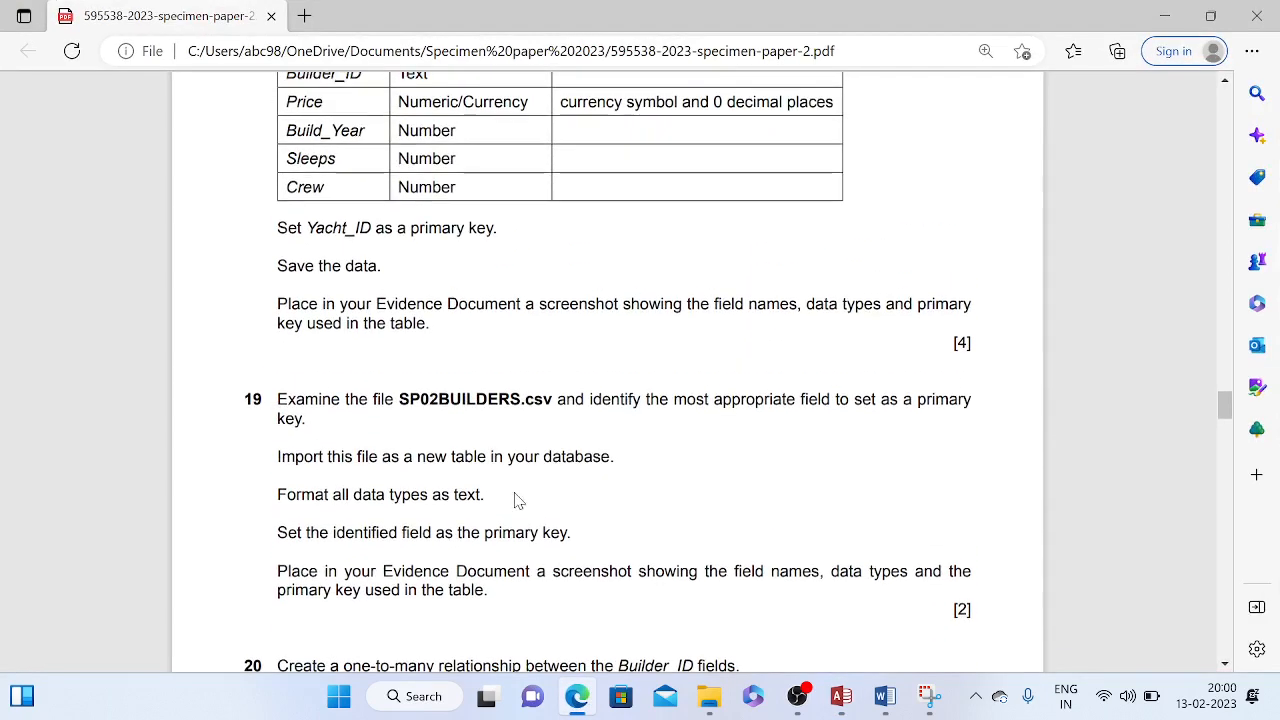
scroll(519, 510, "down", 1)
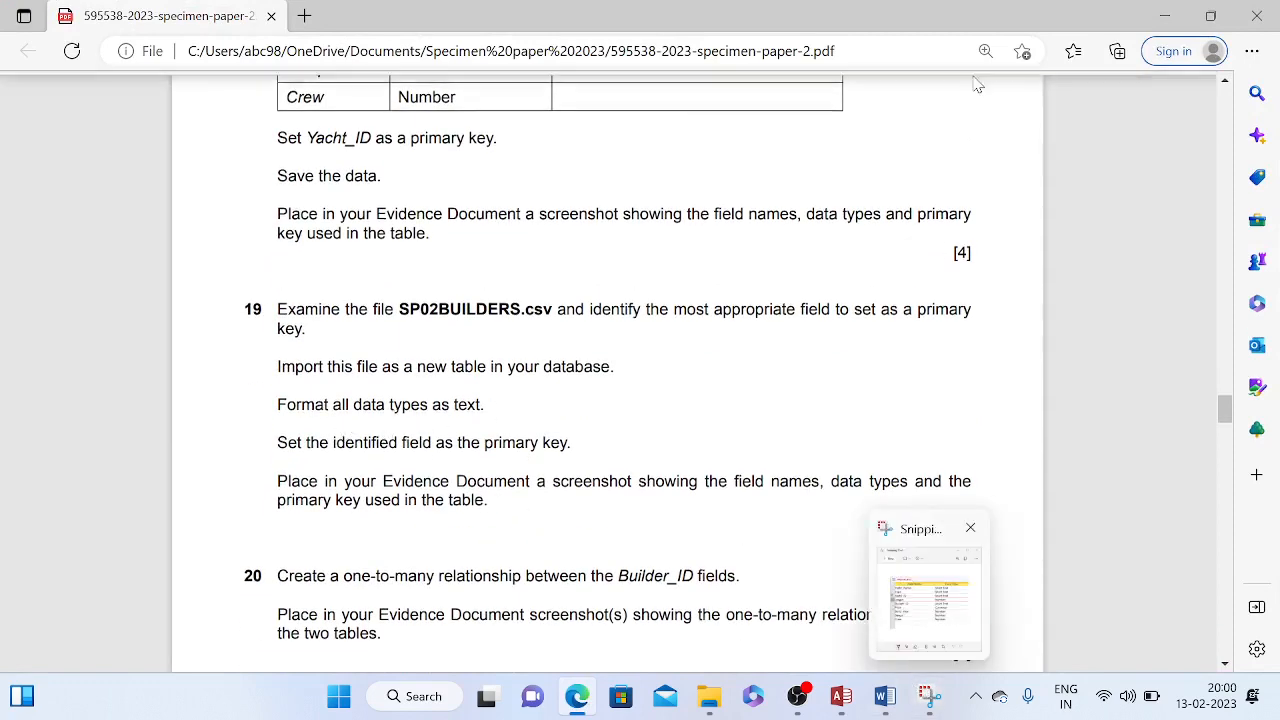
Return to Access, leave the import specification unchanged, and treat the first row of the comma-delimited file as field names
left_click(1168, 15)
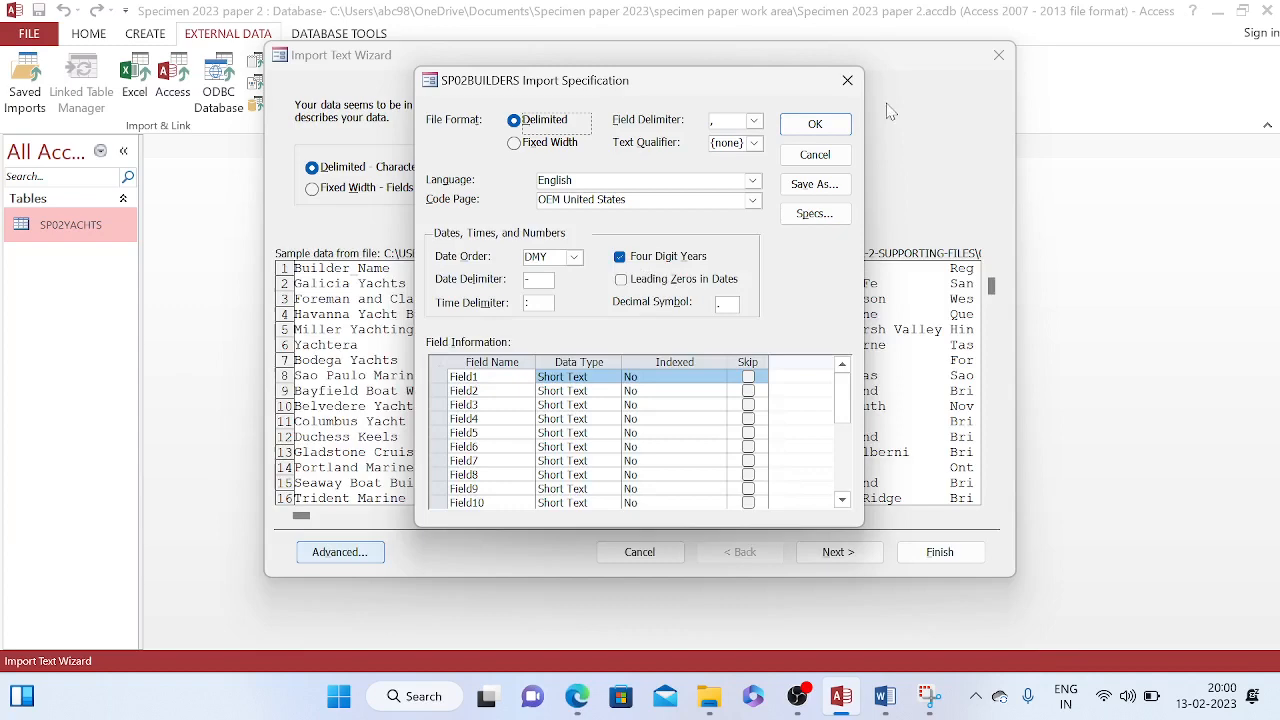
left_click(837, 88)
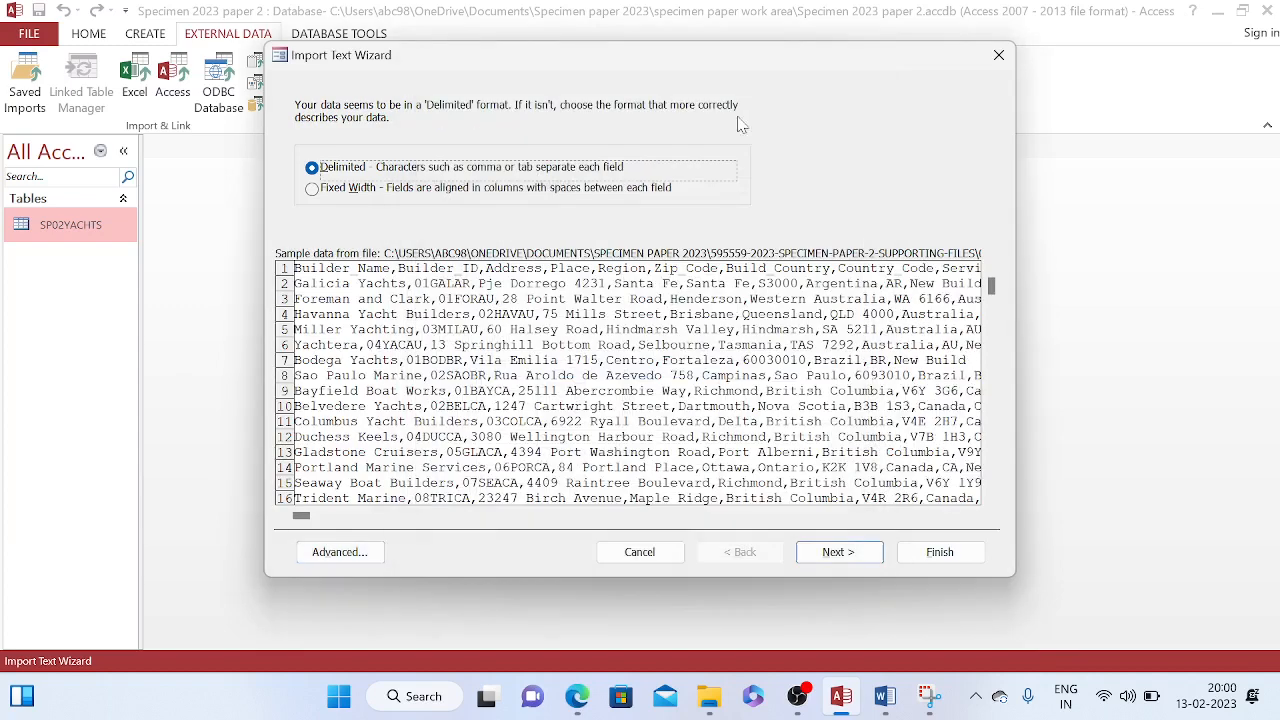
left_click(840, 552)
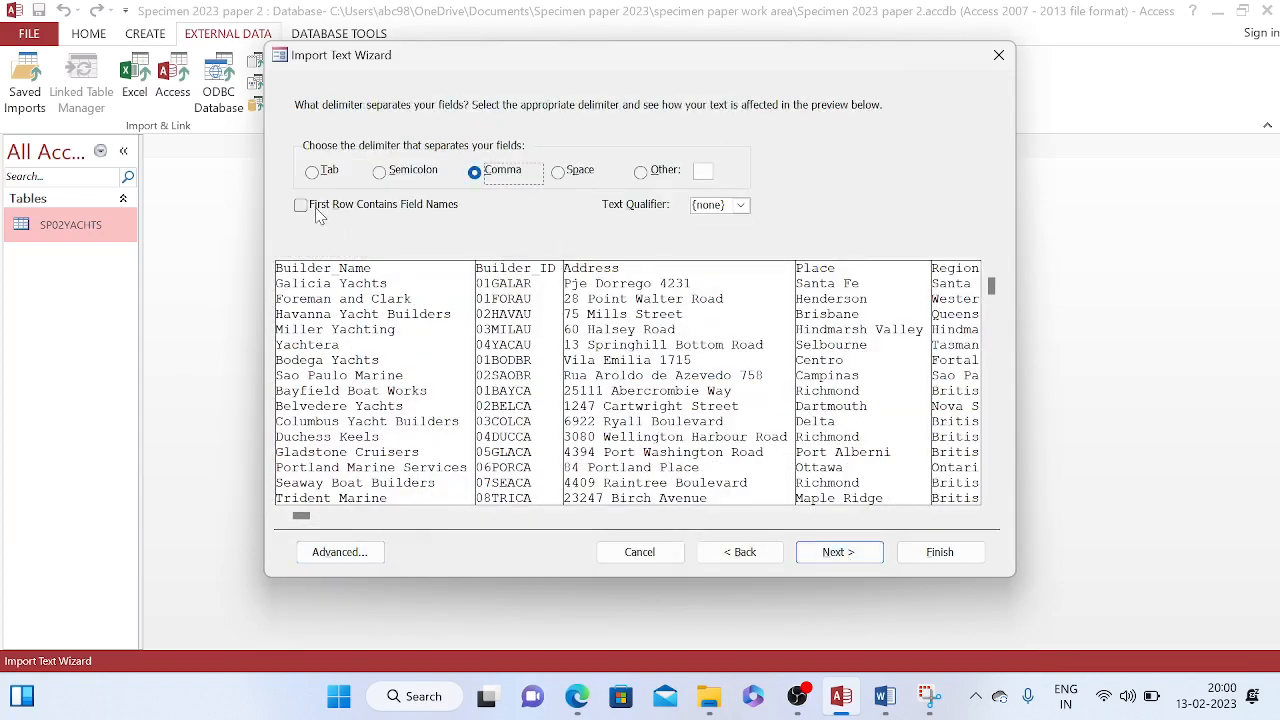
left_click(315, 209)
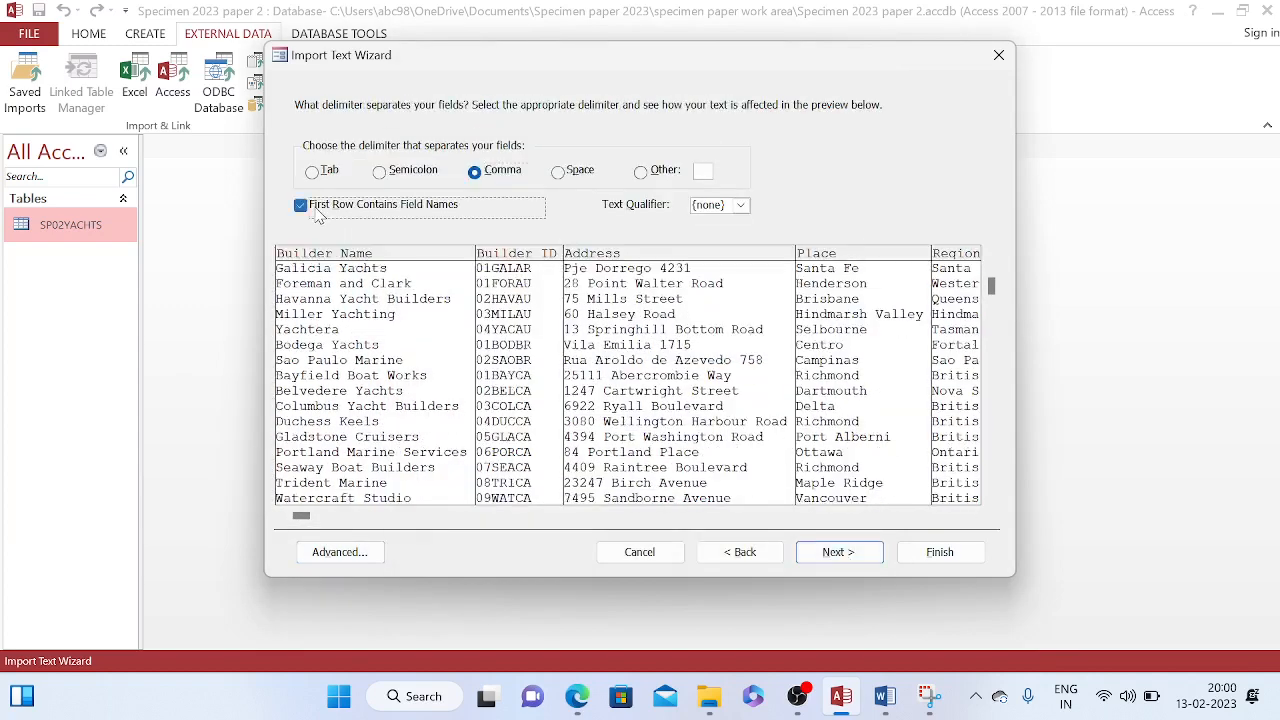
Set the Telephone field's data type to Short Text in the advanced import specification
left_click(357, 552)
scroll(570, 470, "down", 3)
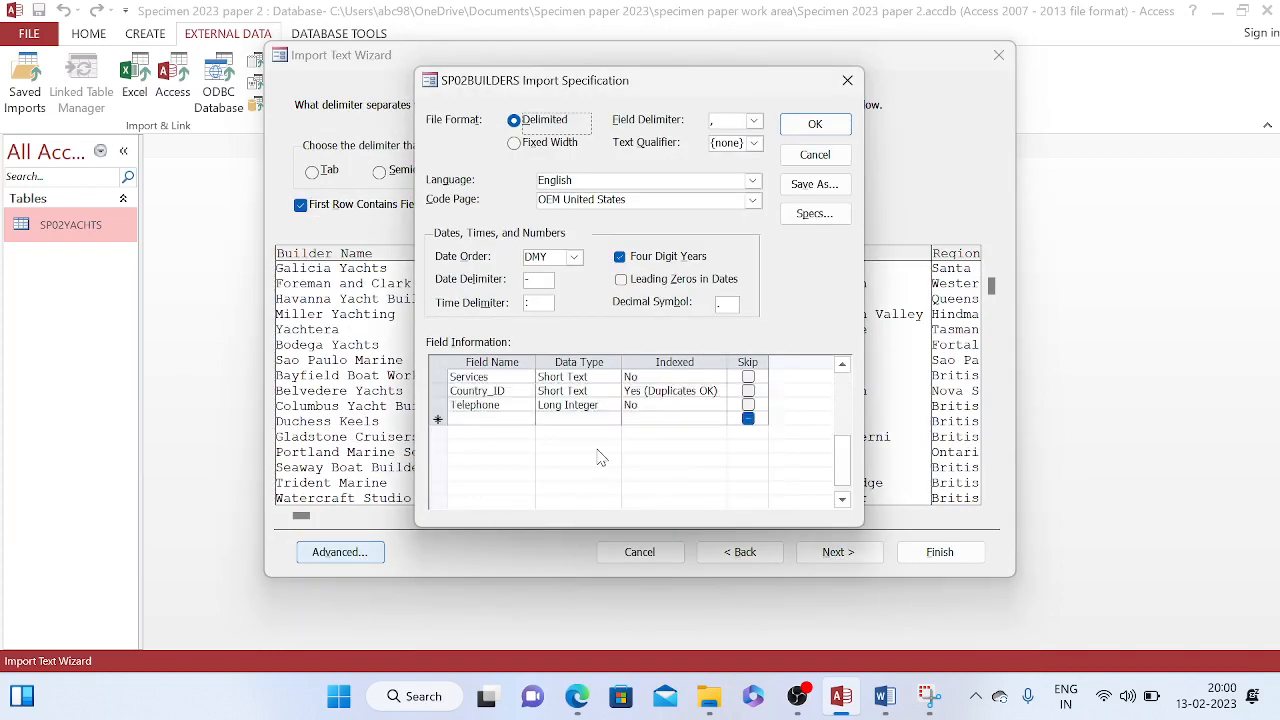
scroll(597, 445, "up", 2)
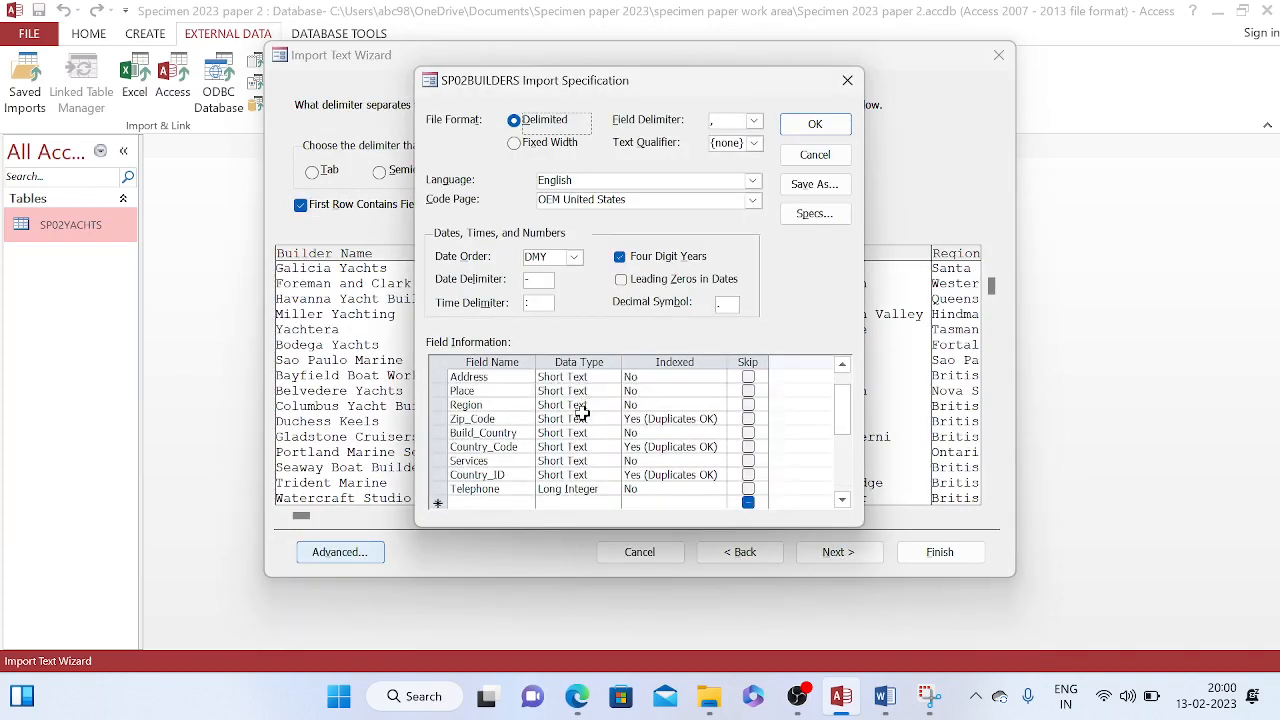
left_click(600, 489)
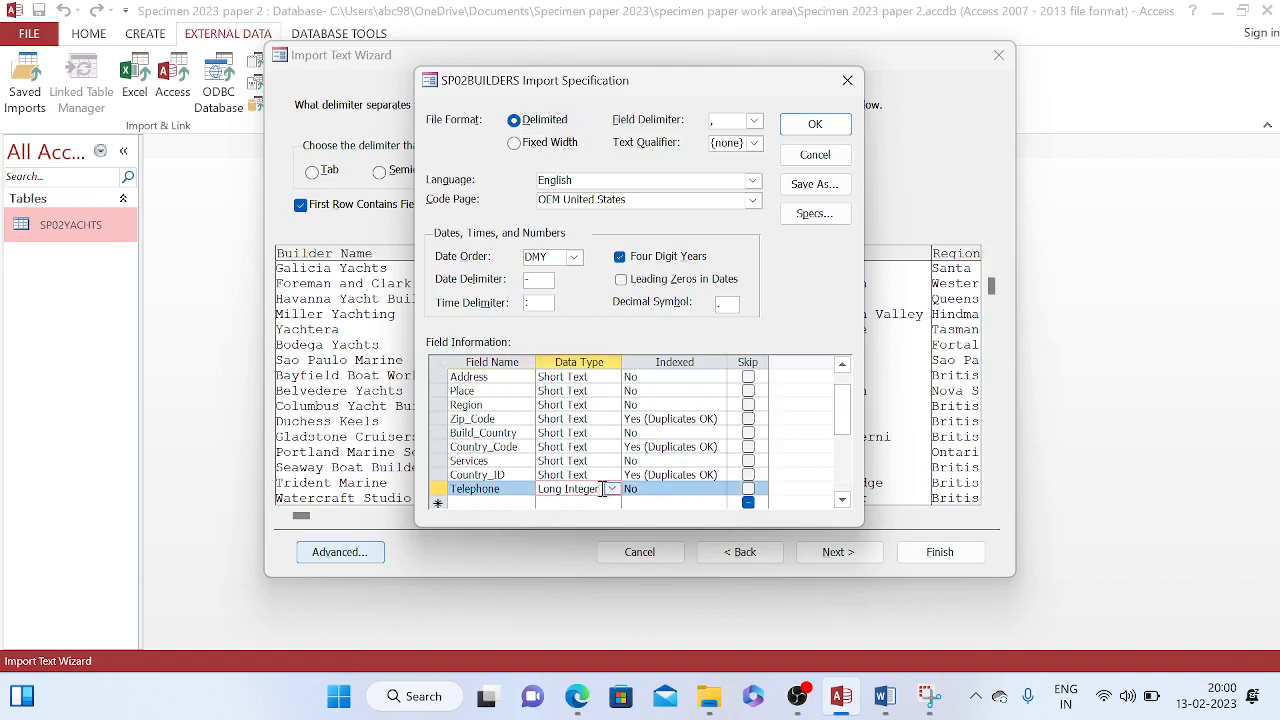
left_click(612, 490)
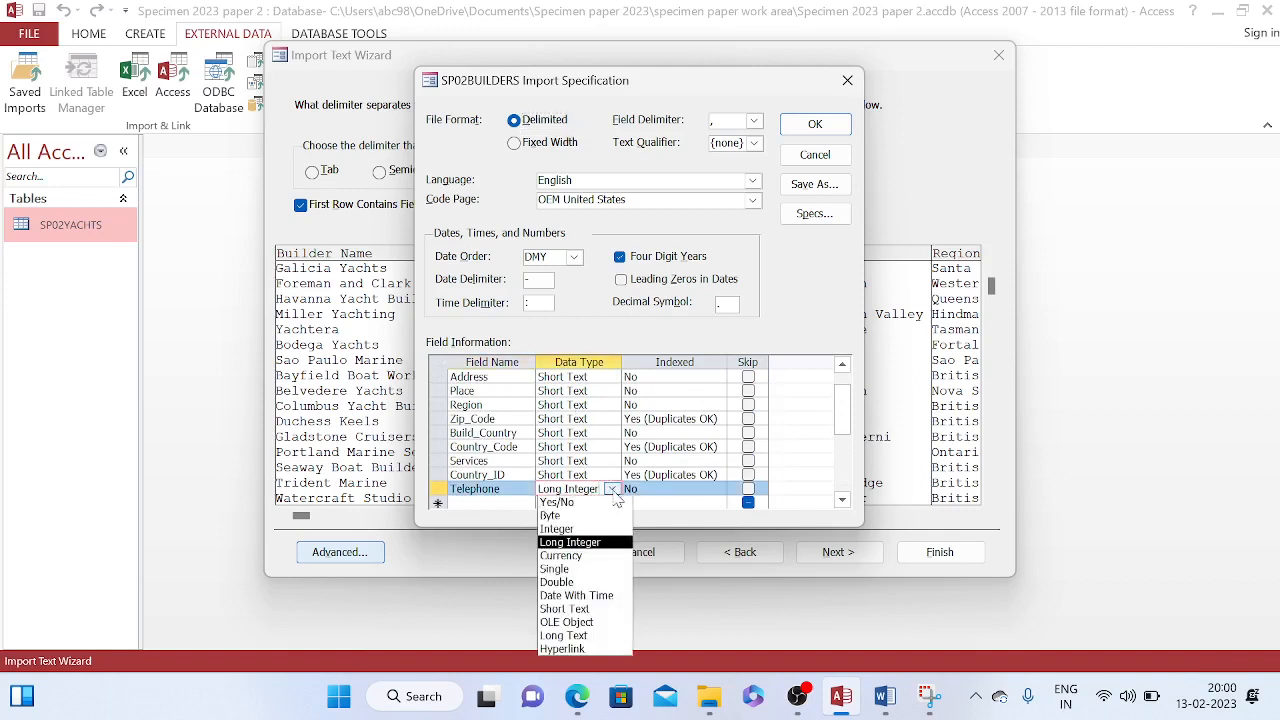
left_click(616, 610)
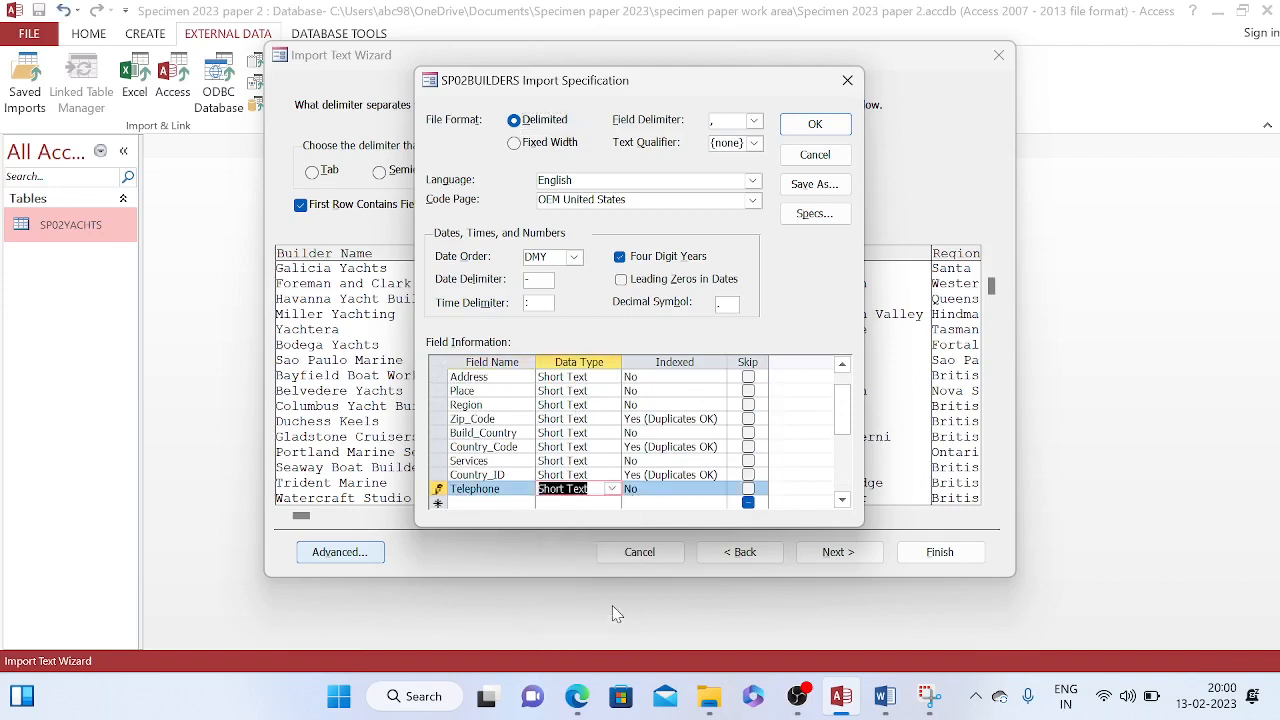
left_click(816, 125)
Advance the import to the primary key settings and opt to choose your own primary key
left_click(838, 556)
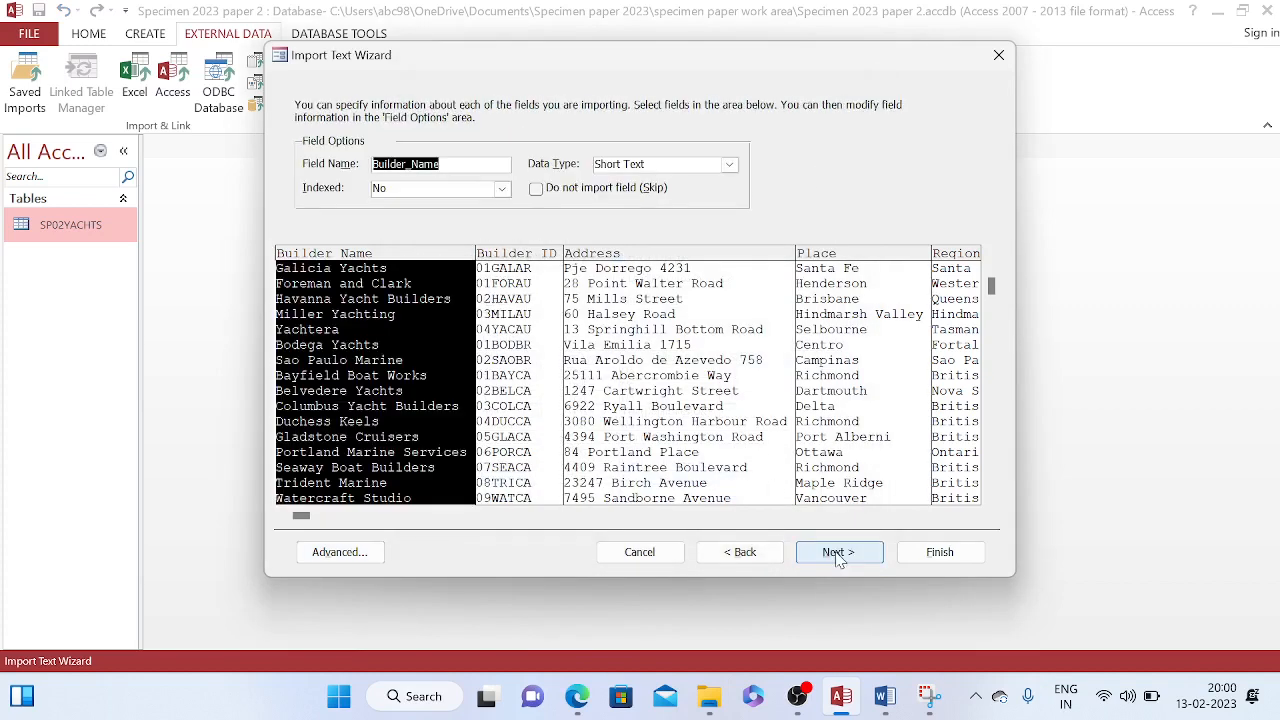
left_click(838, 556)
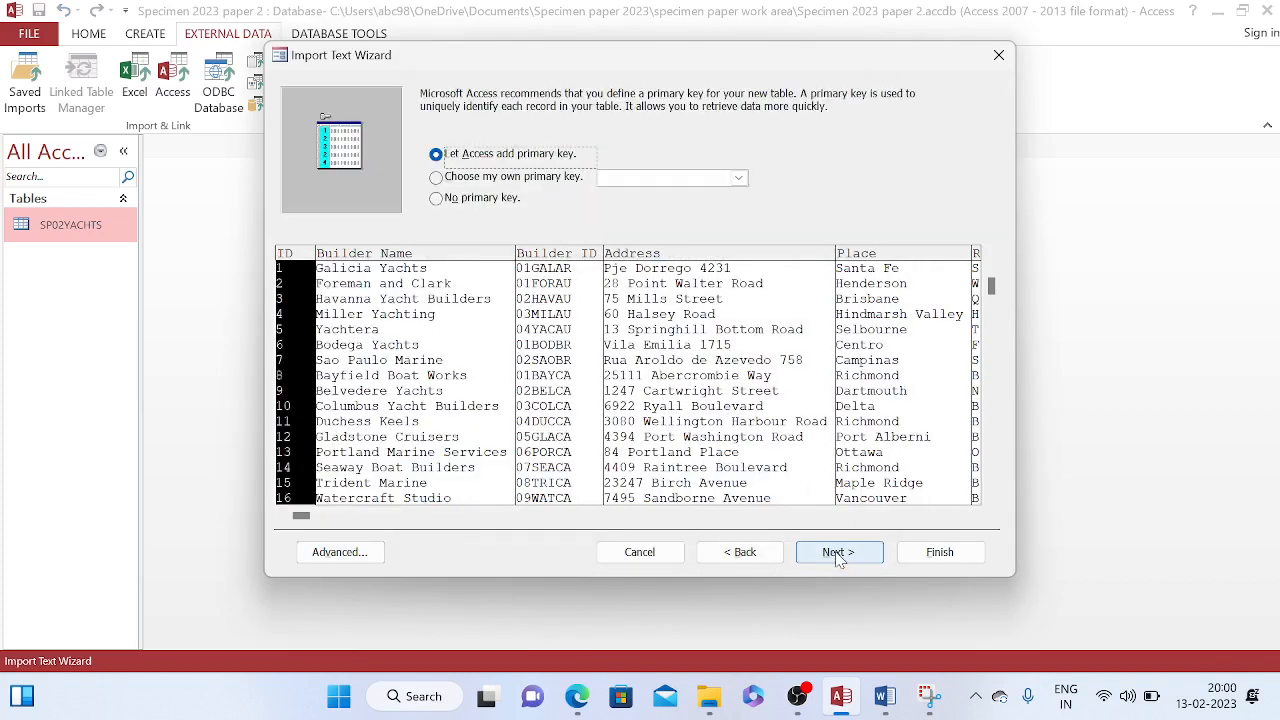
left_click(537, 179)
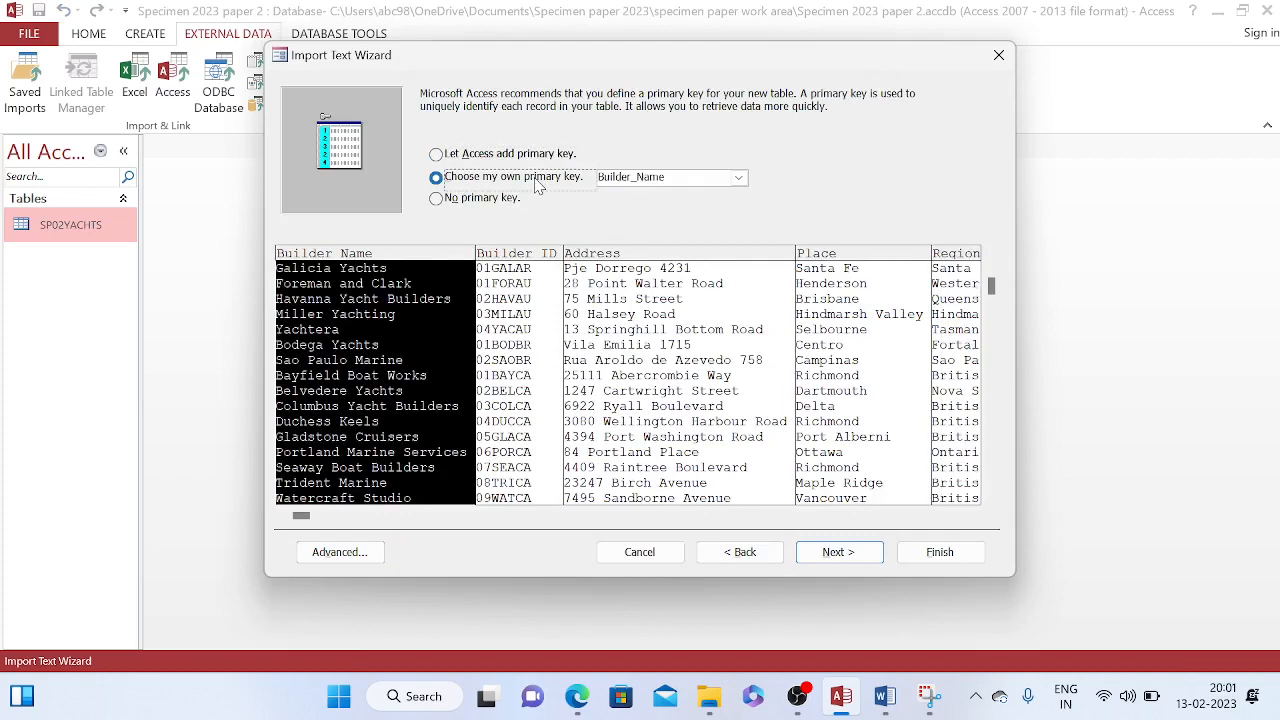
Switch to the specimen paper in Edge and check question 19's instruction on identifying the primary key field
left_click(580, 692)
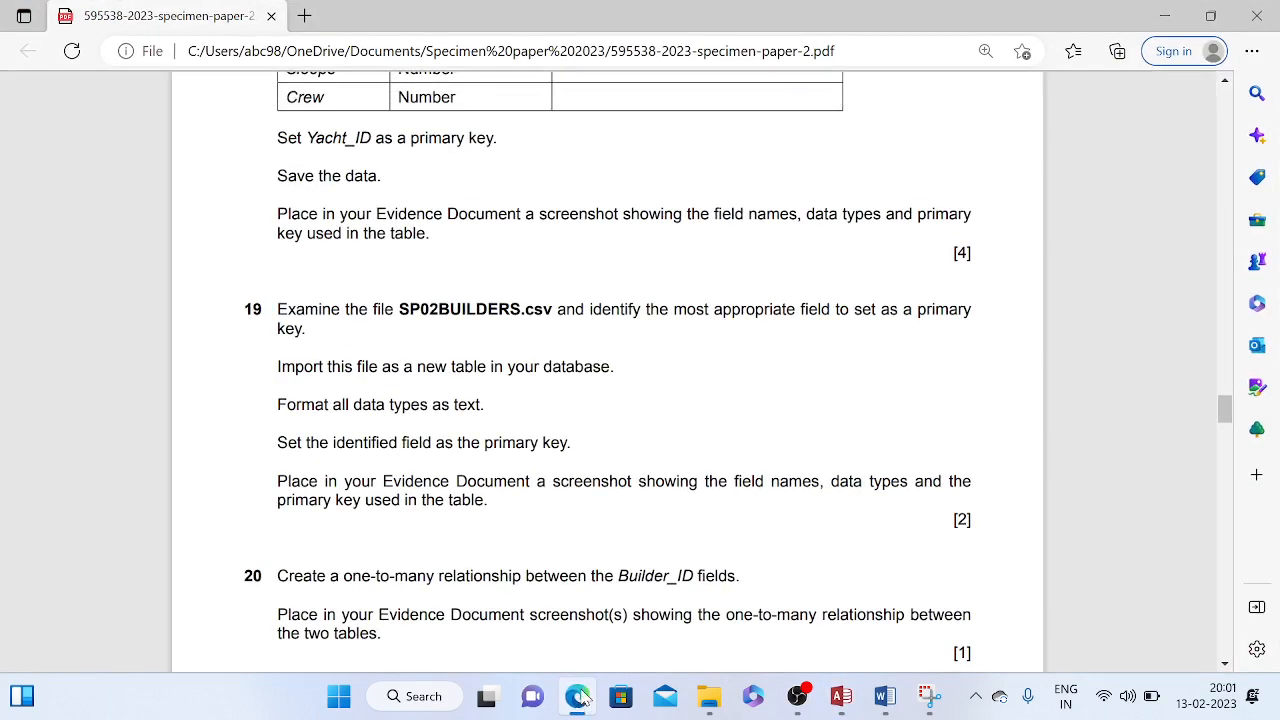
left_click_drag(612, 310, 970, 316)
left_click(915, 445)
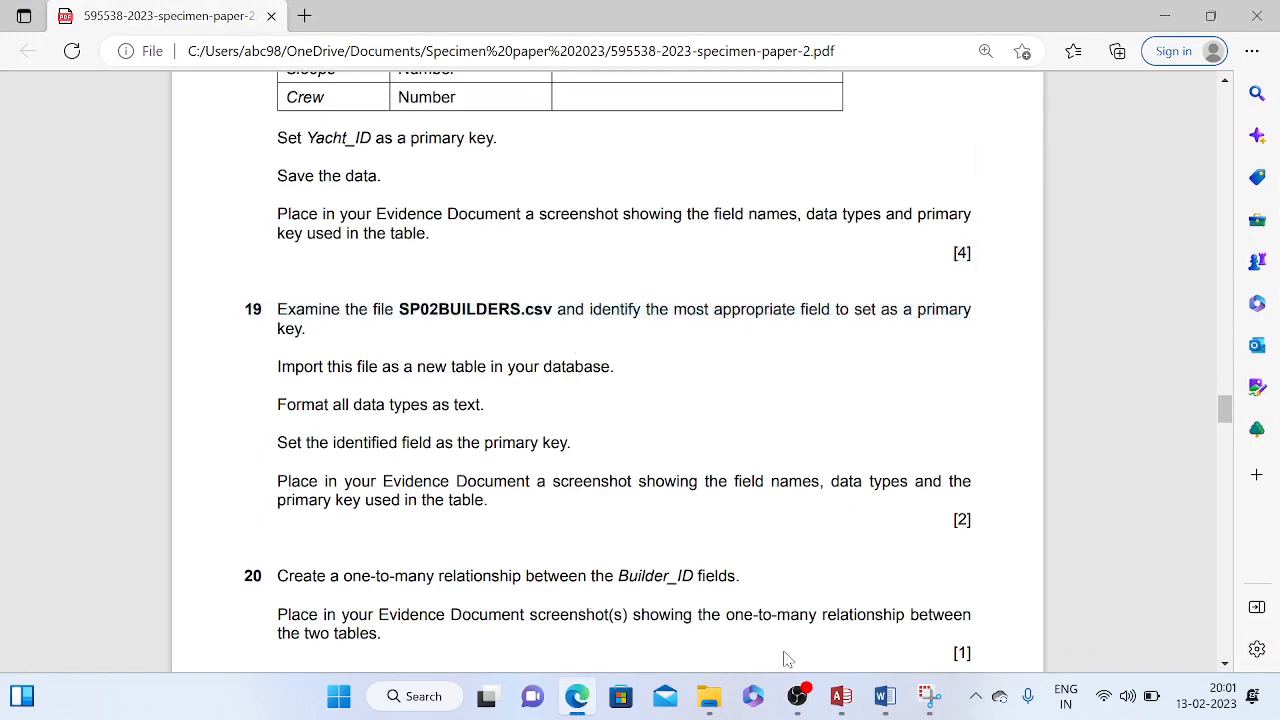
Switch back to Access and set Builder_ID as the primary key of the imported table
left_click(840, 700)
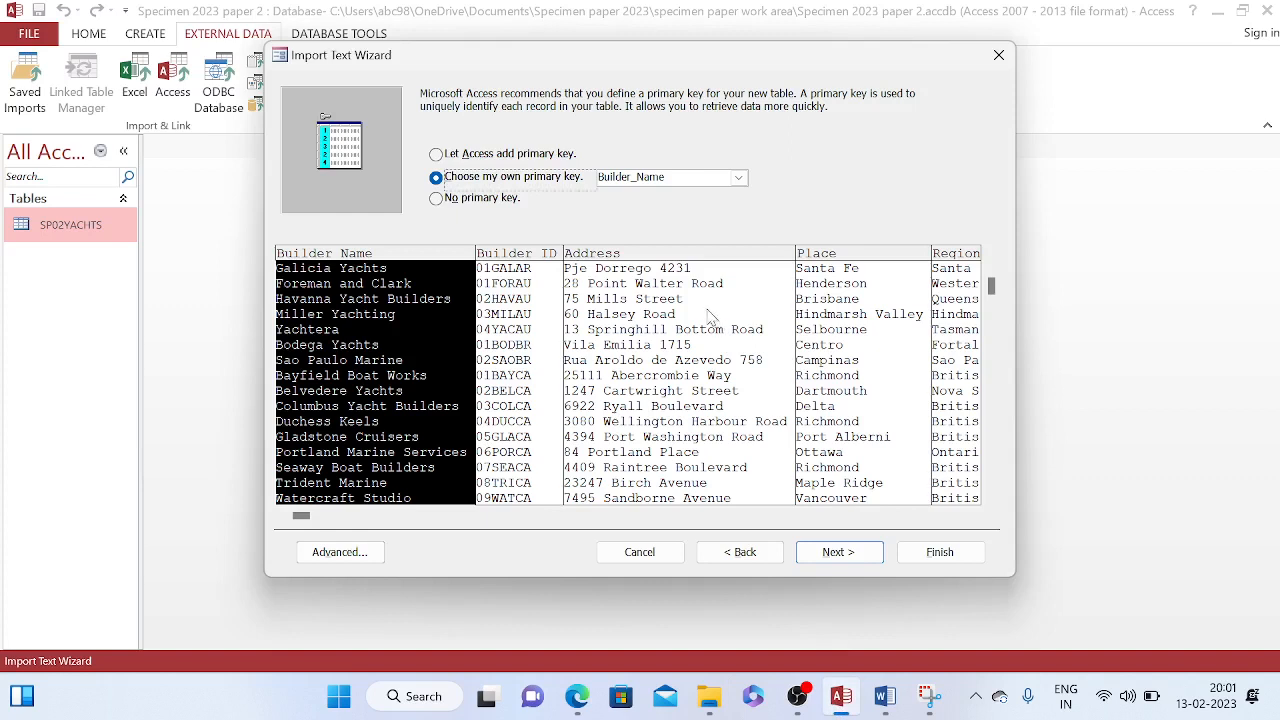
left_click(545, 257)
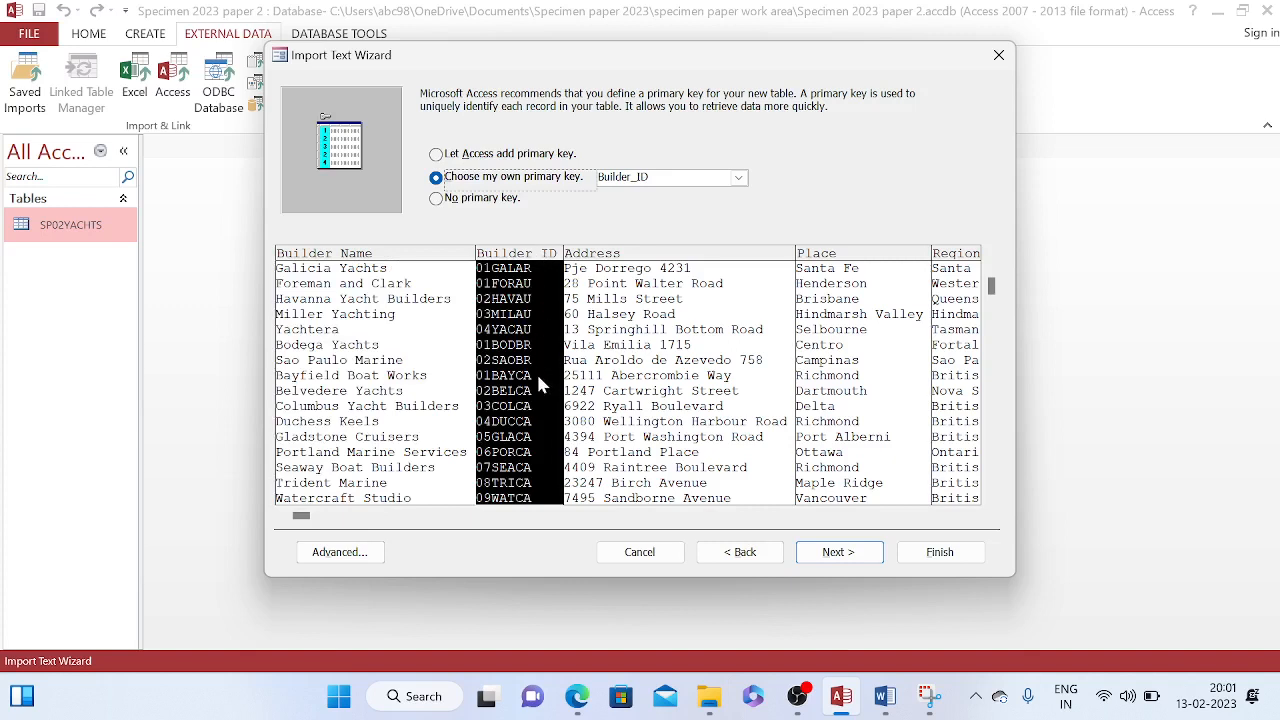
left_click(739, 186)
left_click(720, 208)
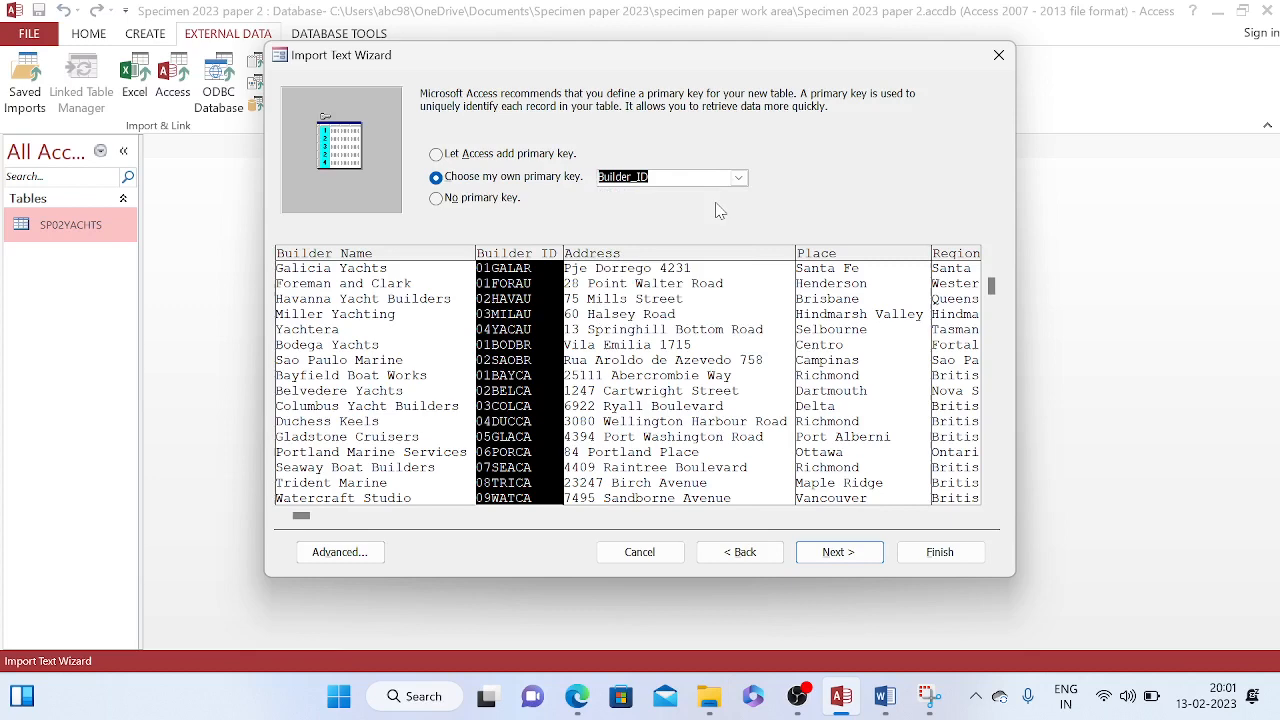
Finish importing SP02BUILDERS without saving the import steps and open the new table
left_click(860, 554)
left_click(933, 556)
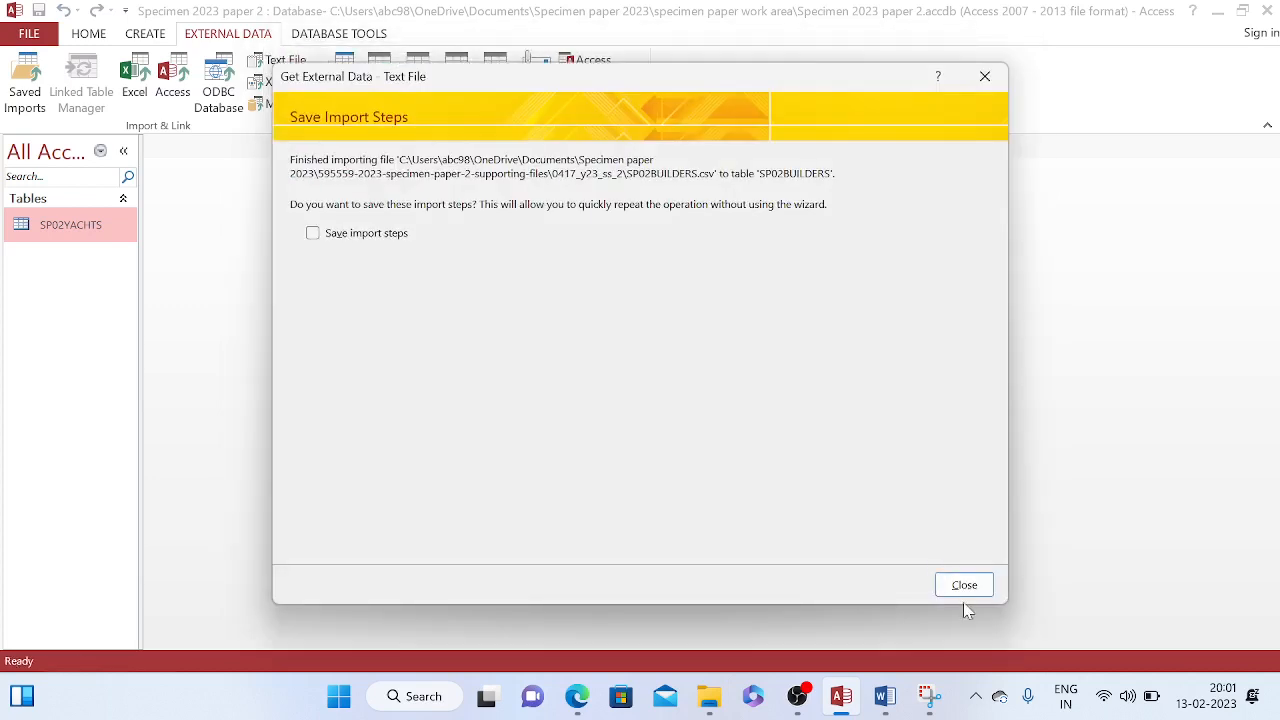
left_click(964, 586)
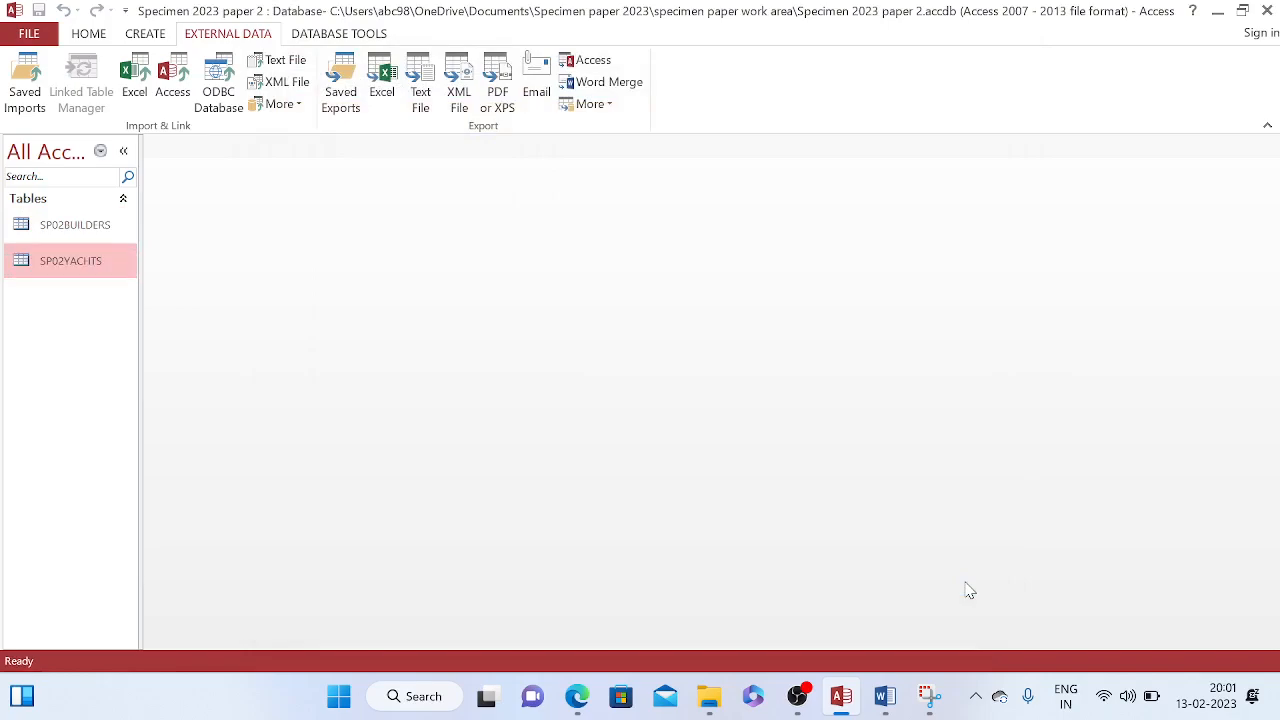
double_click(107, 226)
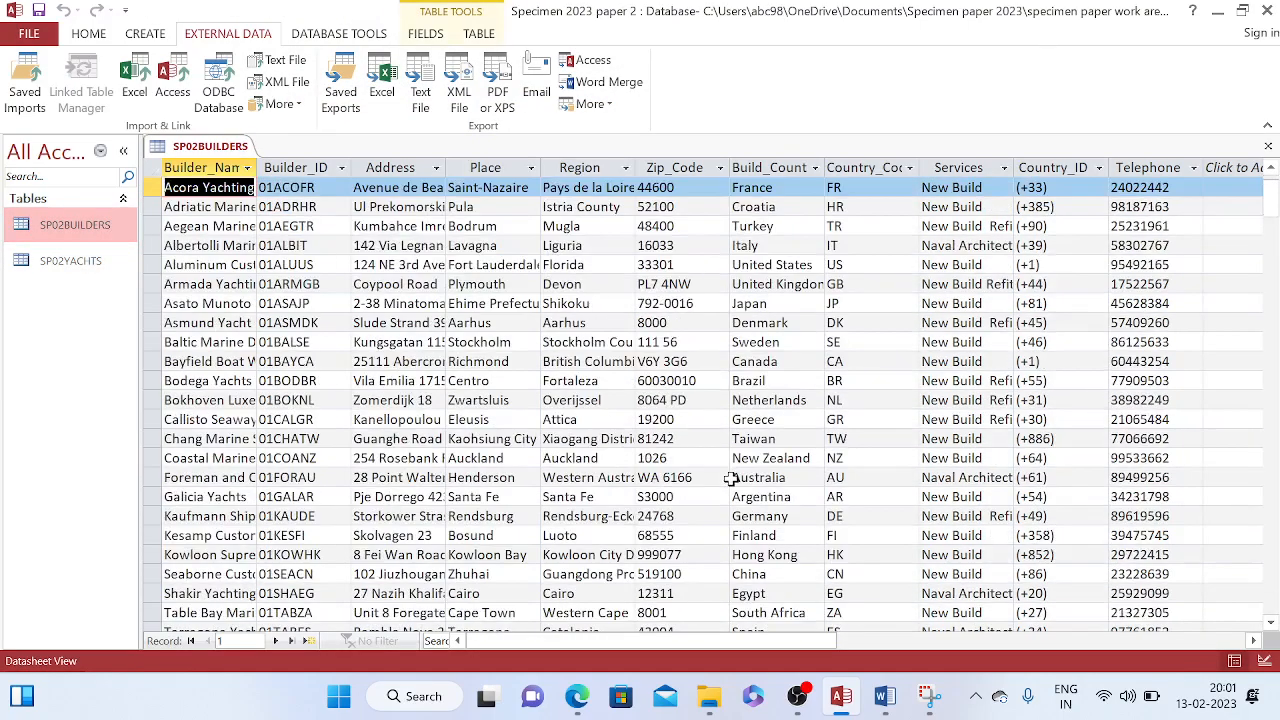
Switch to the specimen paper and read question 19's requirement for the evidence screenshot
left_click(578, 697)
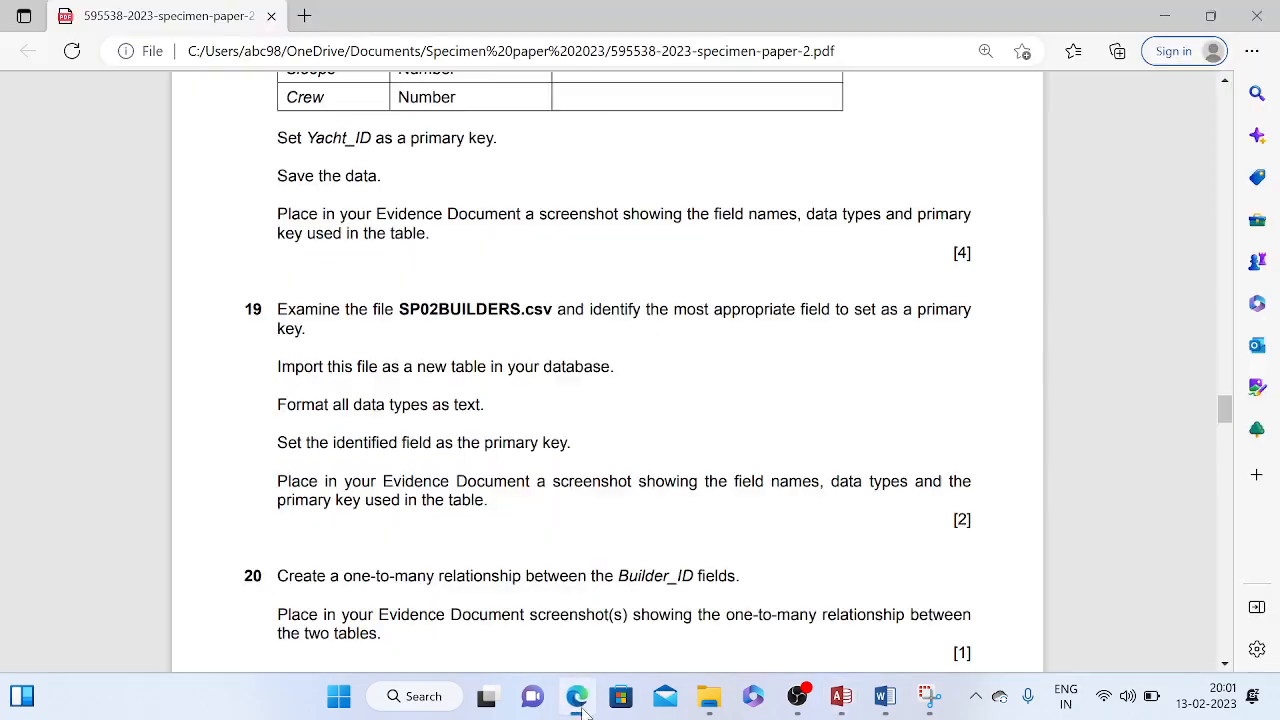
scroll(629, 443, "down", 3)
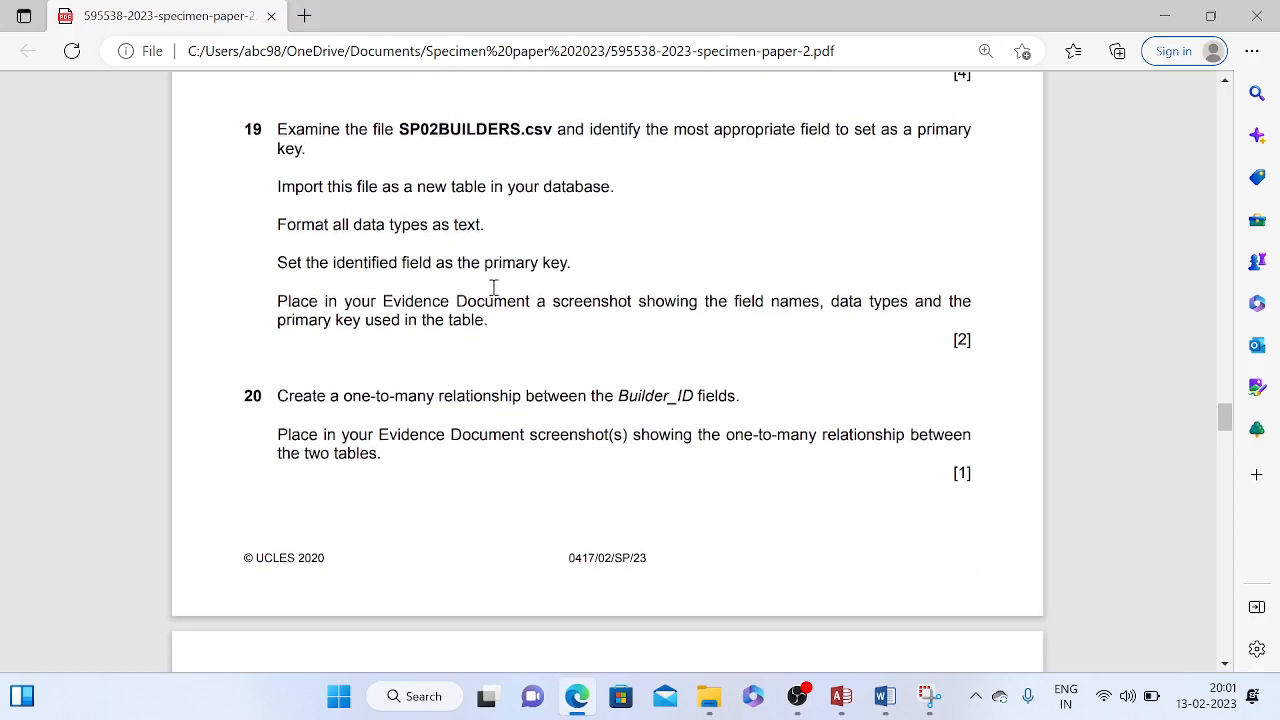
left_click_drag(275, 303, 968, 338)
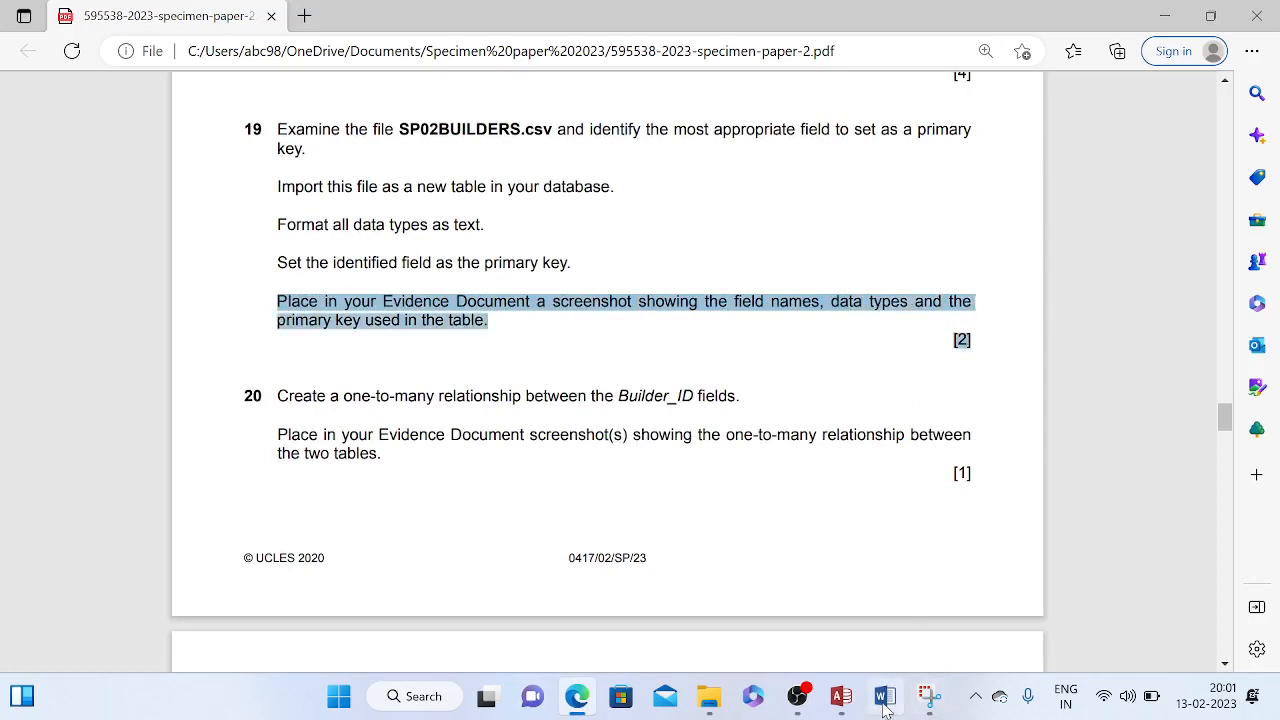
Switch to Access and show the SP02BUILDERS table in Design View
left_click(841, 696)
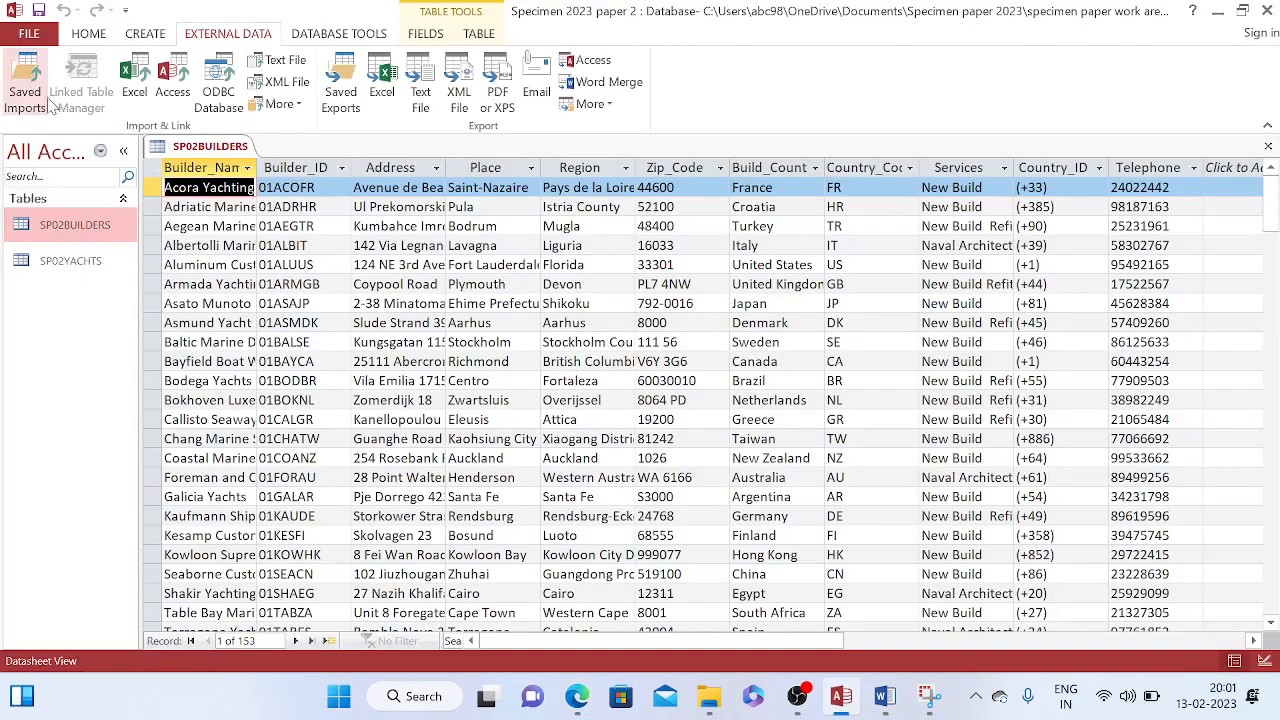
left_click(84, 38)
left_click(21, 106)
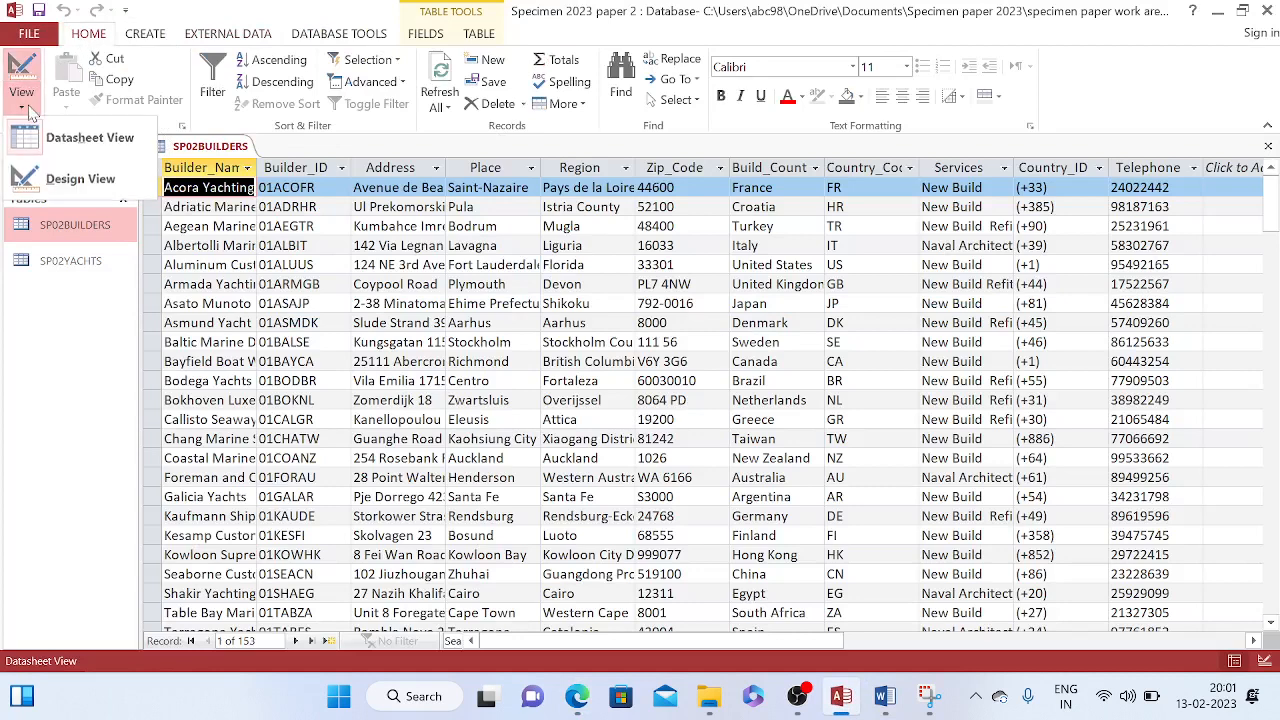
left_click(62, 178)
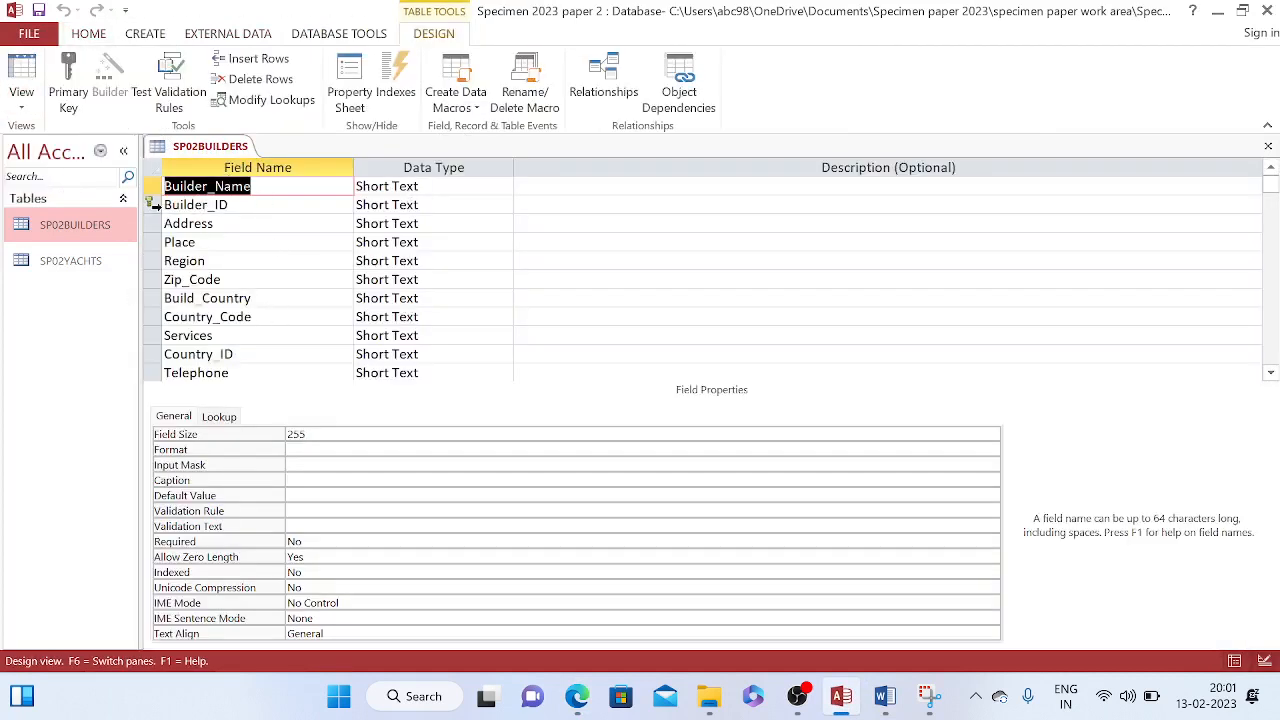
Capture a rectangular snip of the SP02BUILDERS field names, data types and primary key with Snipping Tool
left_click(928, 696)
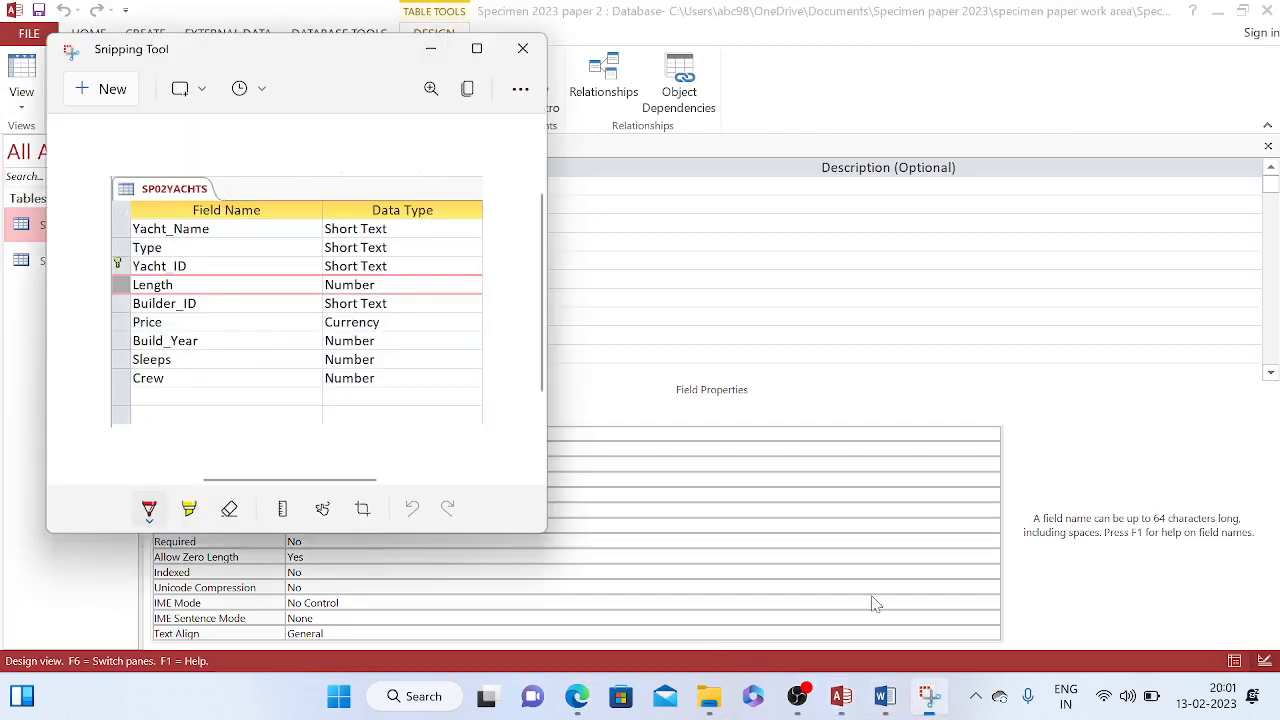
left_click(108, 90)
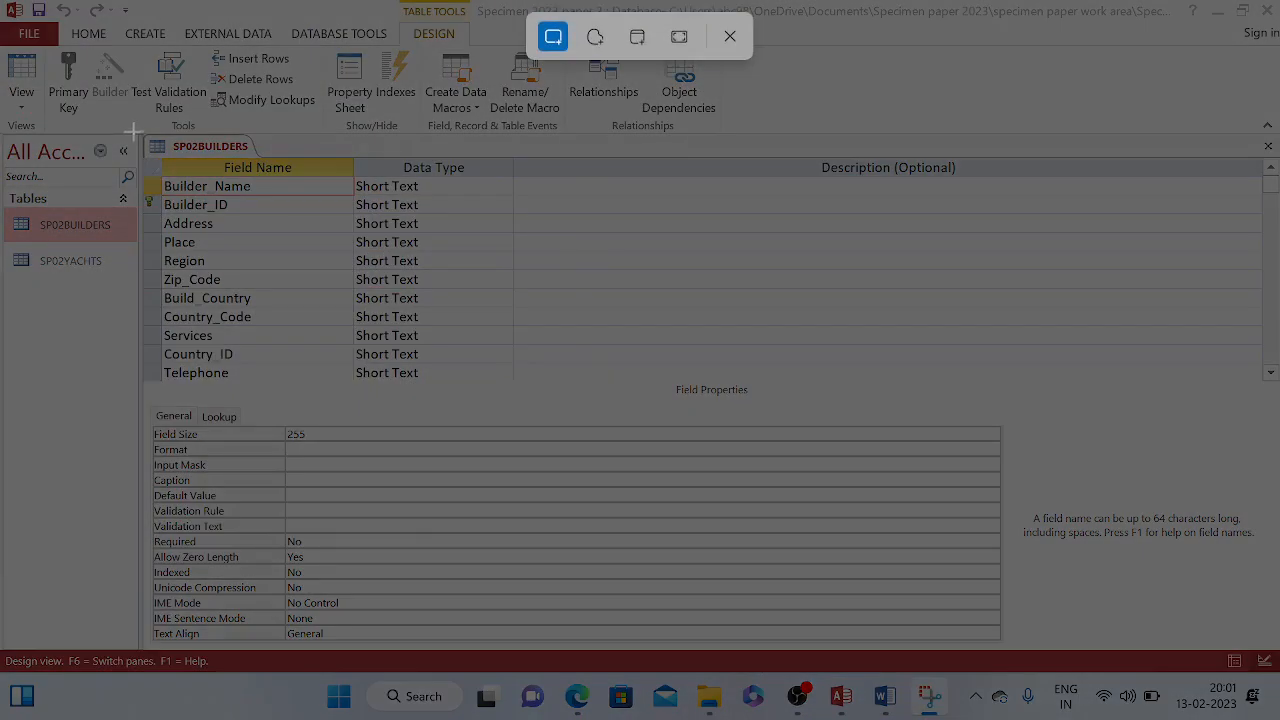
left_click_drag(138, 133, 521, 386)
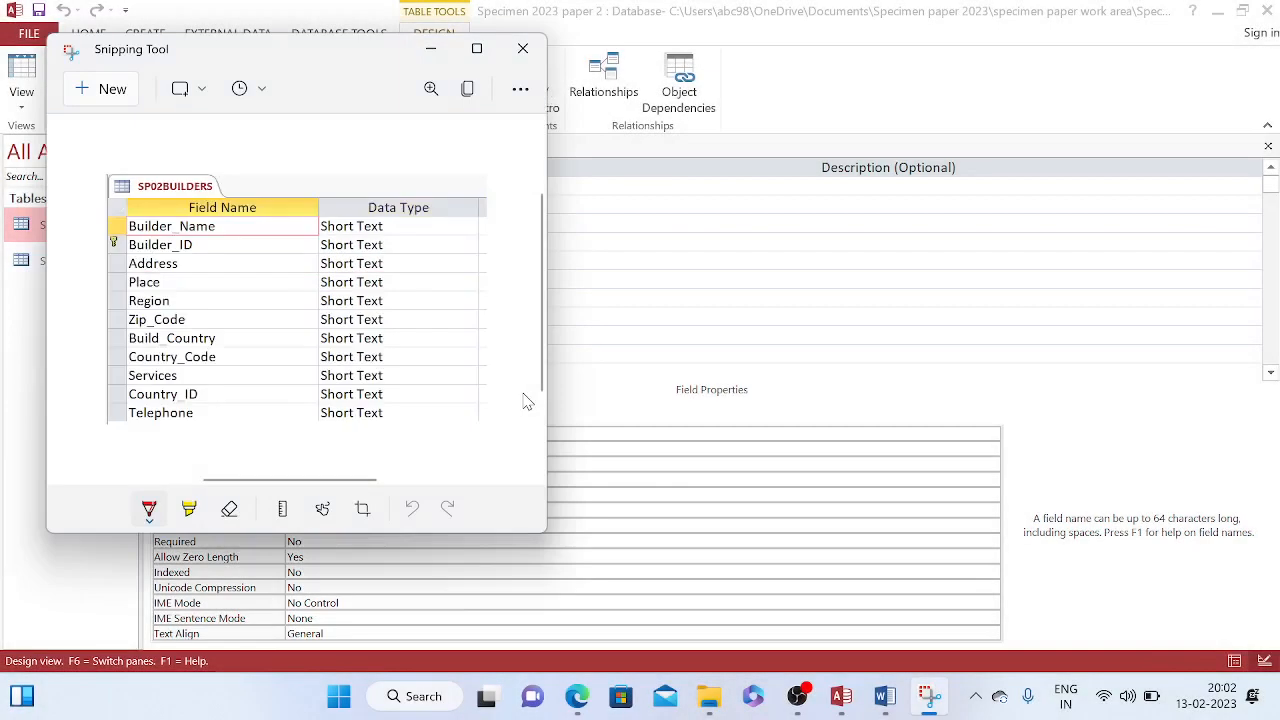
left_click(430, 48)
scroll(555, 280, "down", 1)
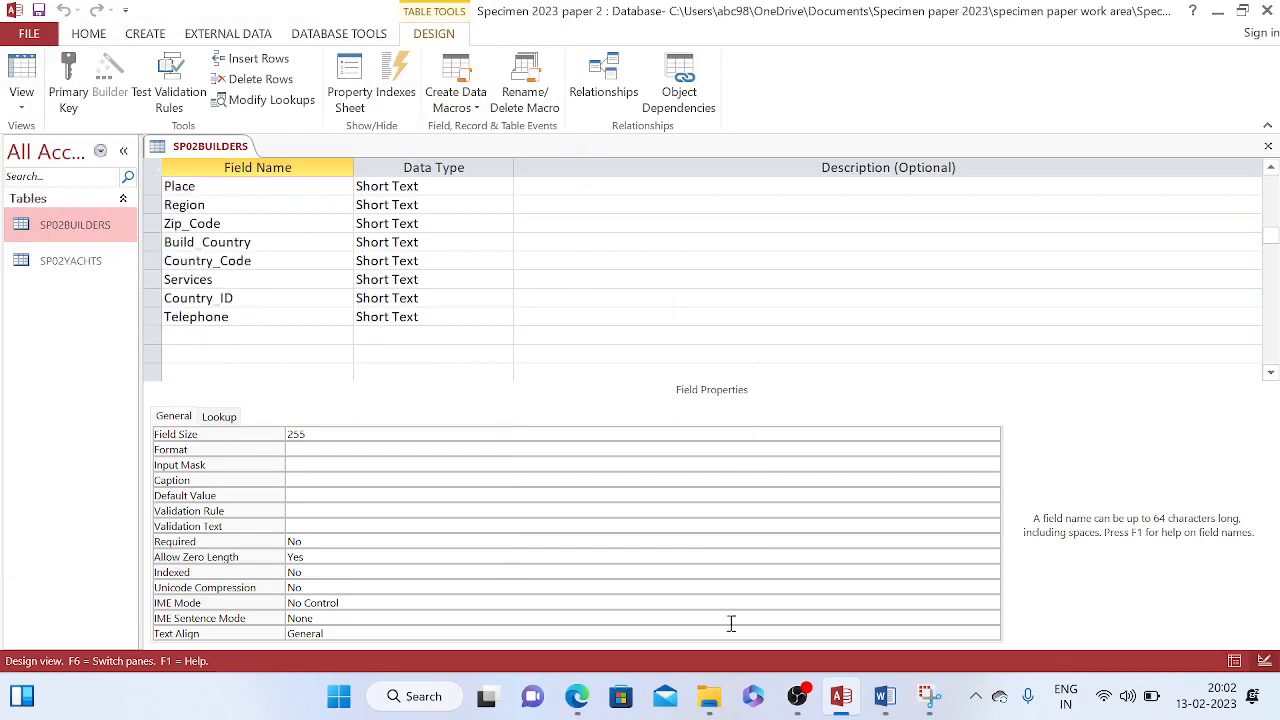
Switch to the SP02EVIDENCE document in Word and paste the snip below "Step 19 – EVIDENCE 6 here:"
left_click(884, 697)
scroll(411, 449, "down", 5)
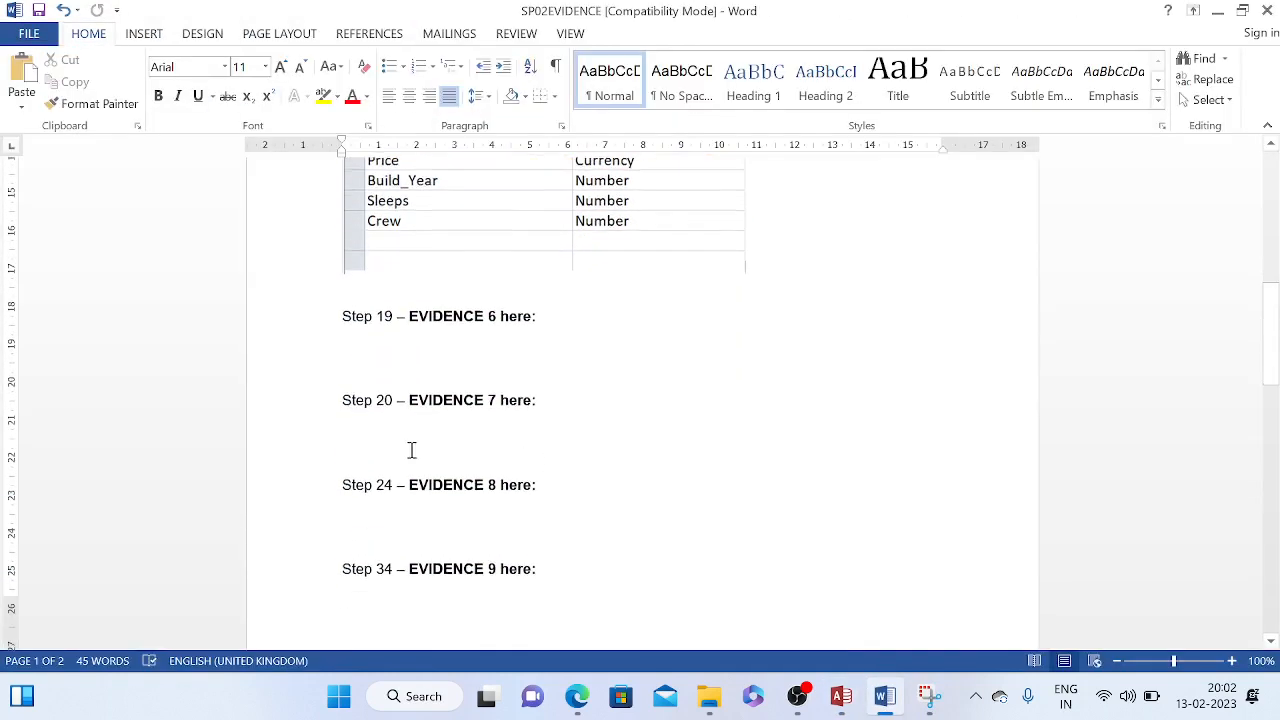
left_click(363, 348)
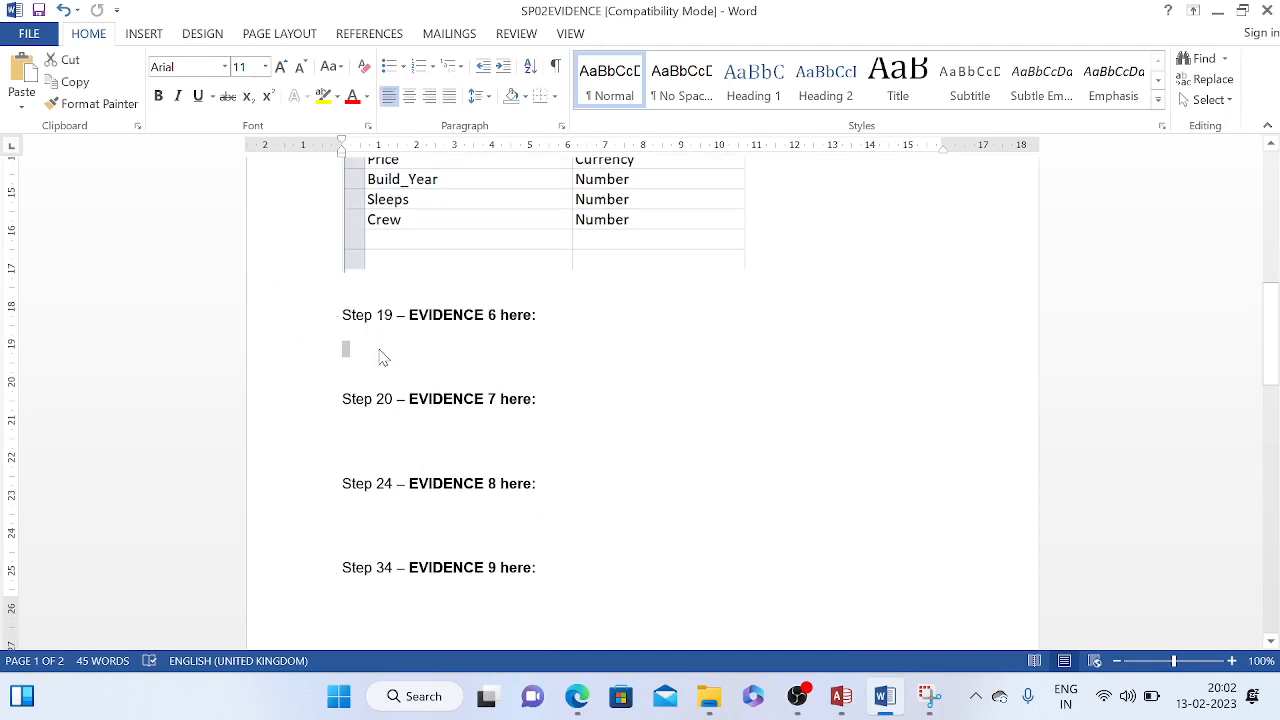
right_click(377, 350)
left_click(419, 436)
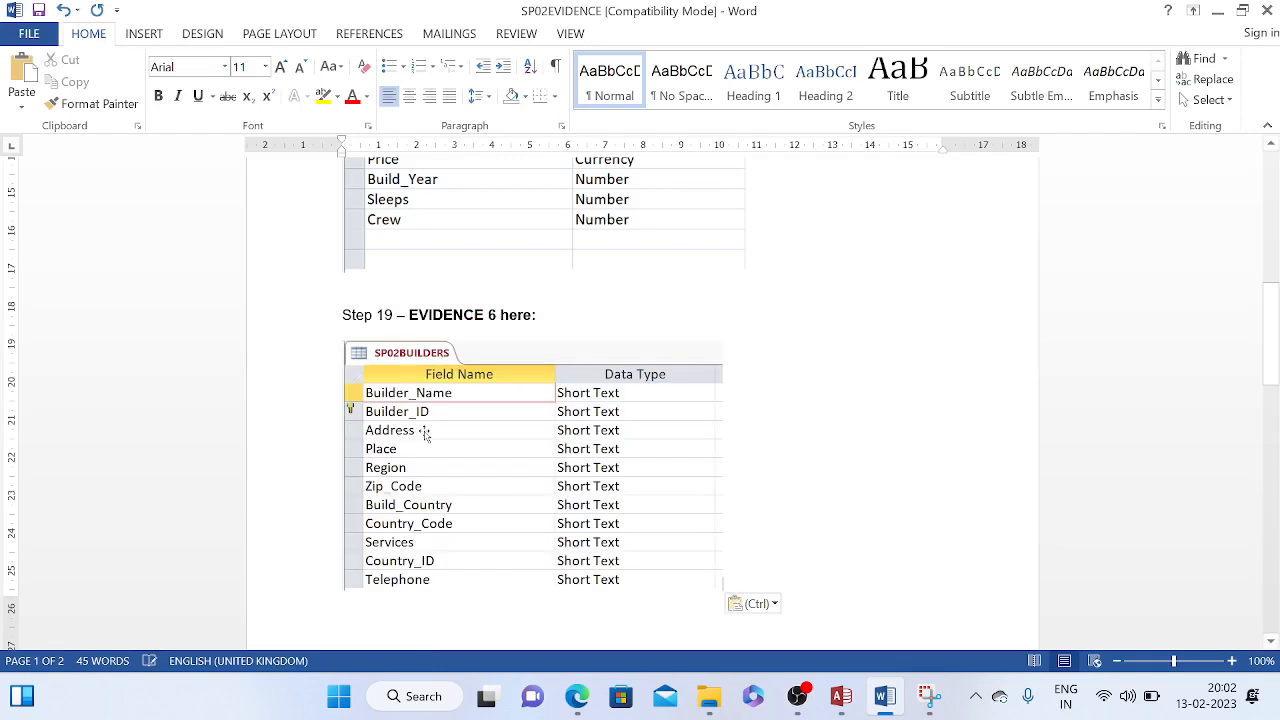
Enlarge the pasted SP02BUILDERS screenshot slightly and deselect it
left_click(422, 433)
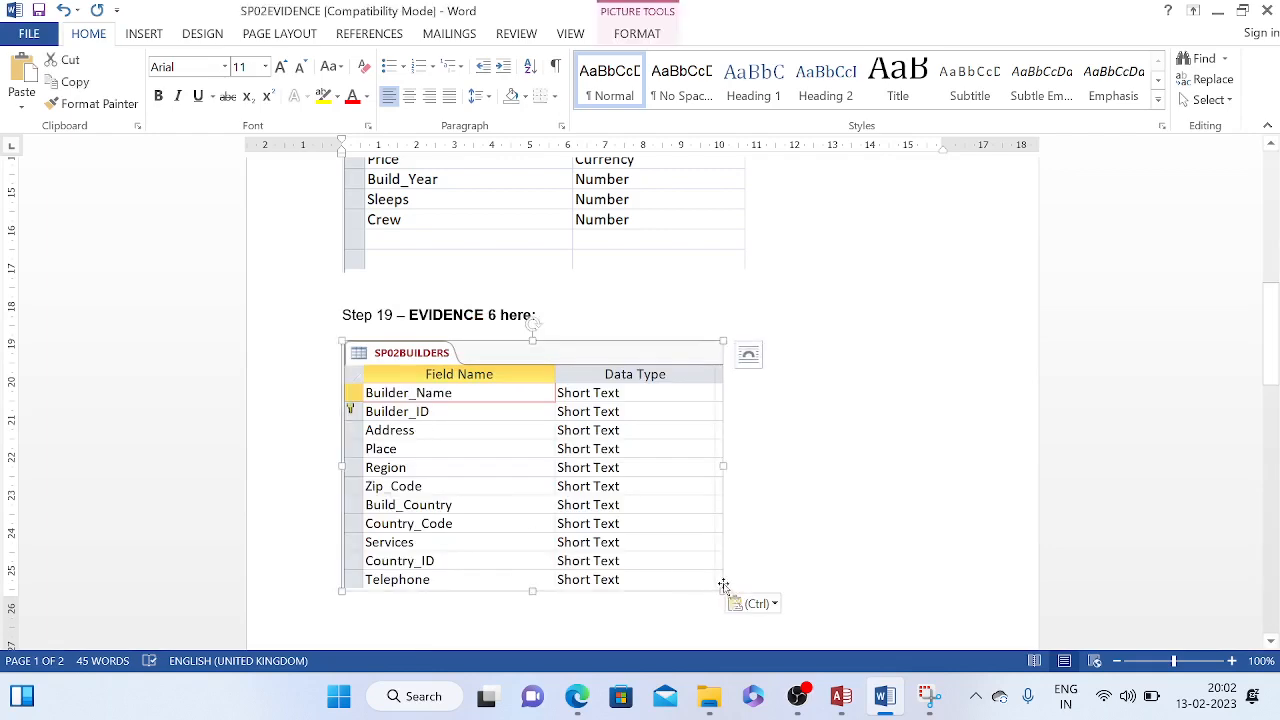
left_click_drag(724, 594, 733, 597)
left_click(797, 492)
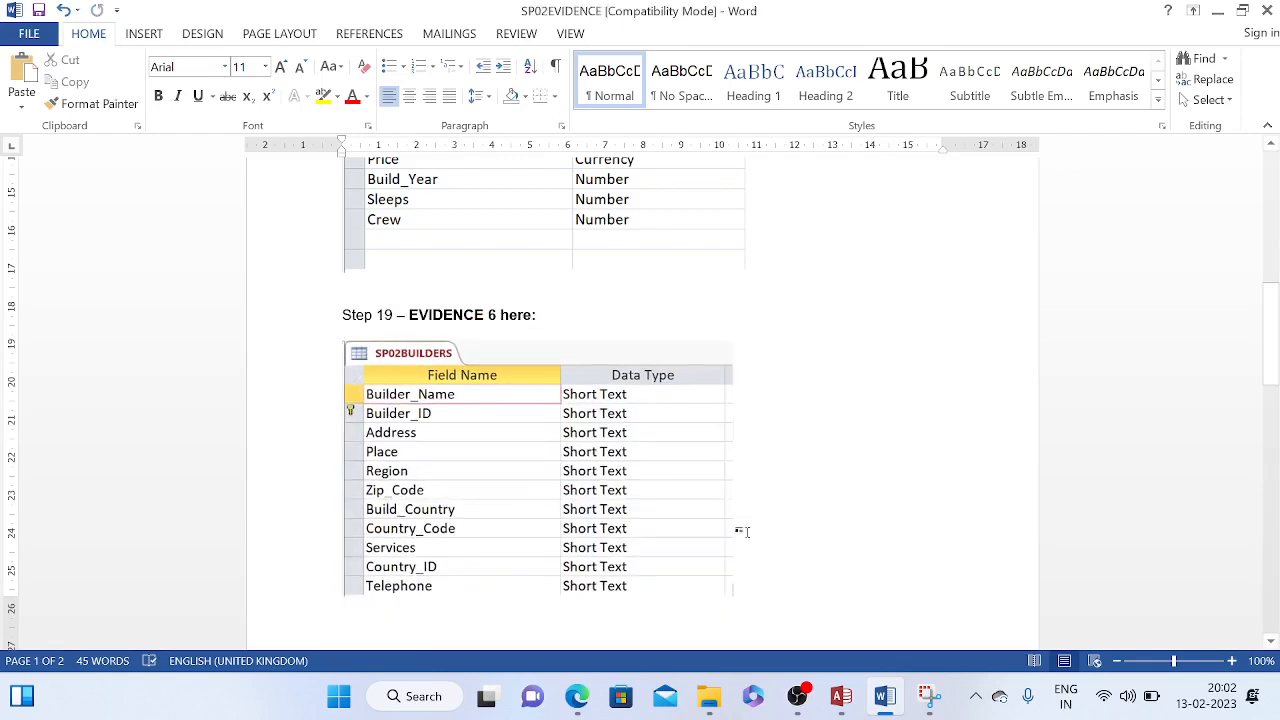
Switch to the specimen paper PDF in Edge and read question 20 on the Builder_ID relationship and its evidence requirement
left_click(577, 700)
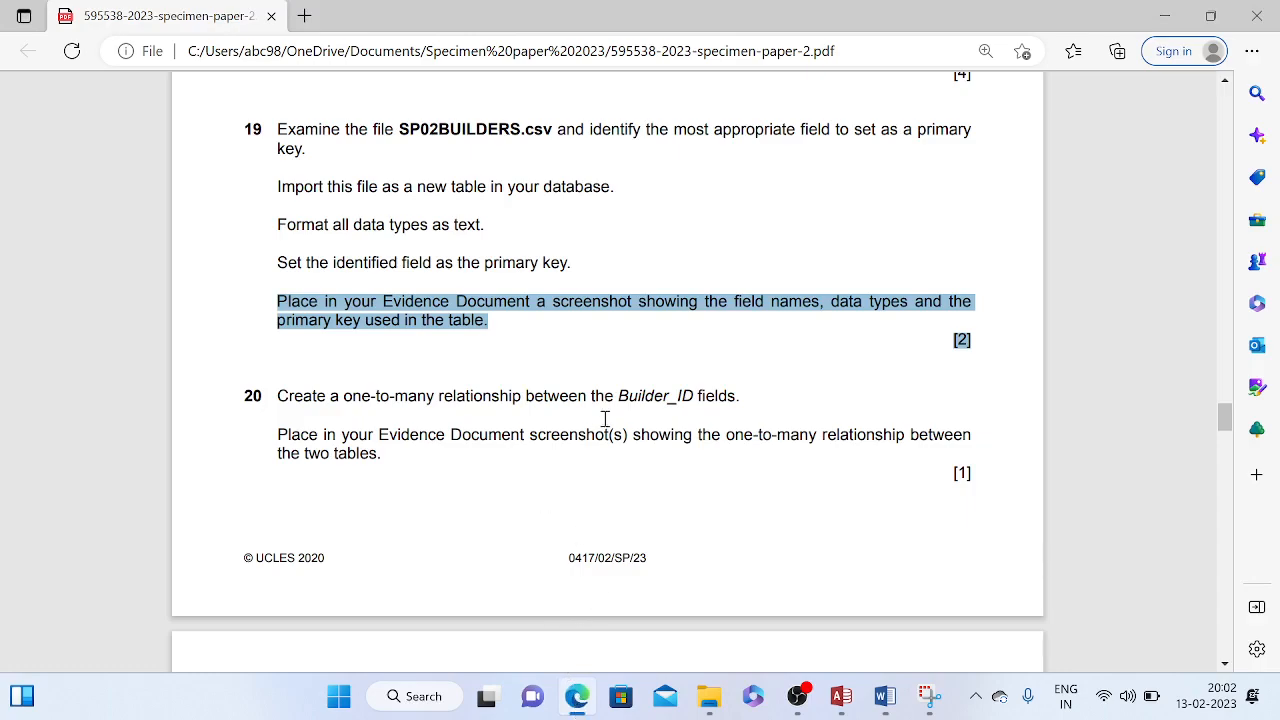
scroll(630, 400, "down", 4)
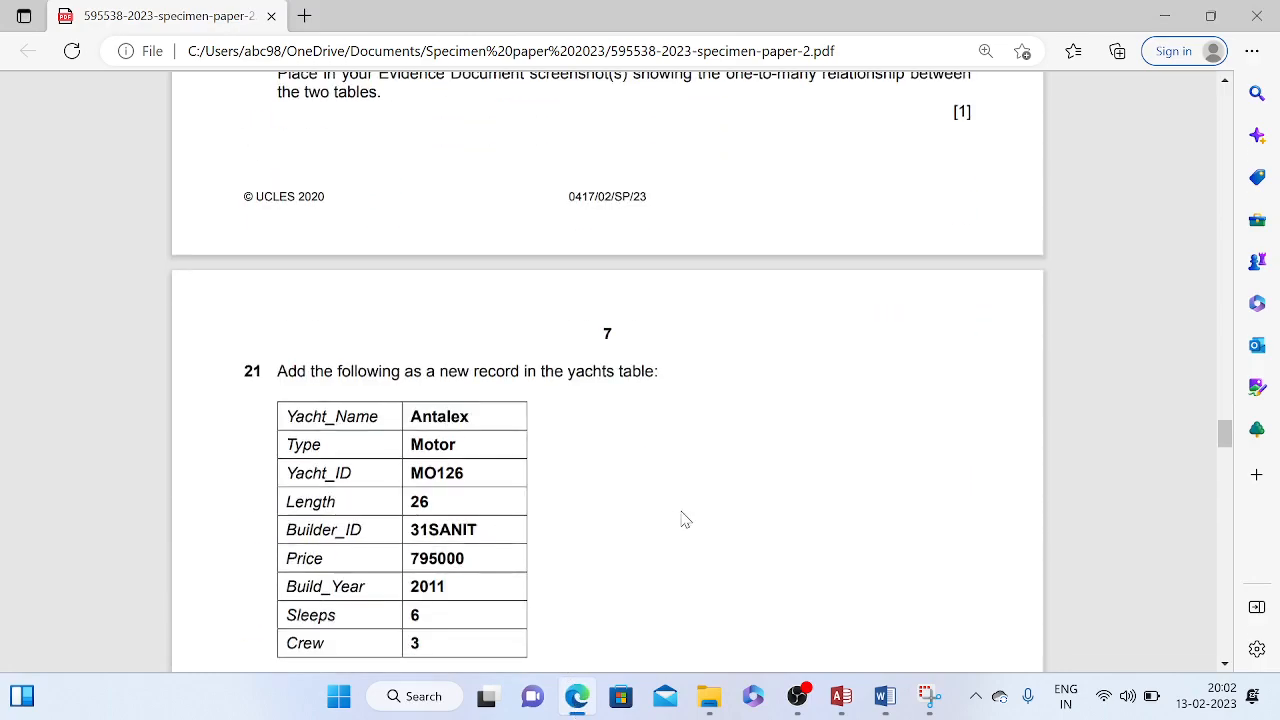
scroll(683, 517, "down", 4)
scroll(683, 522, "up", 6)
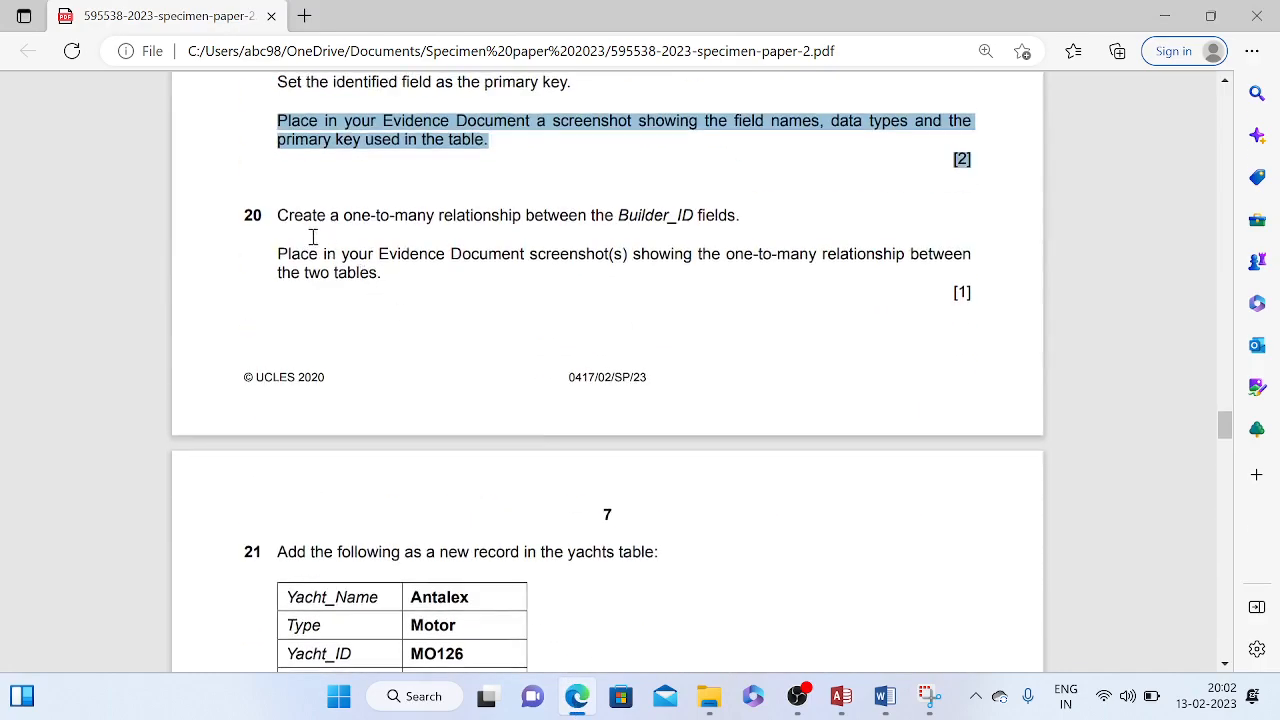
left_click(287, 222)
left_click_drag(287, 222, 746, 216)
left_click(719, 231)
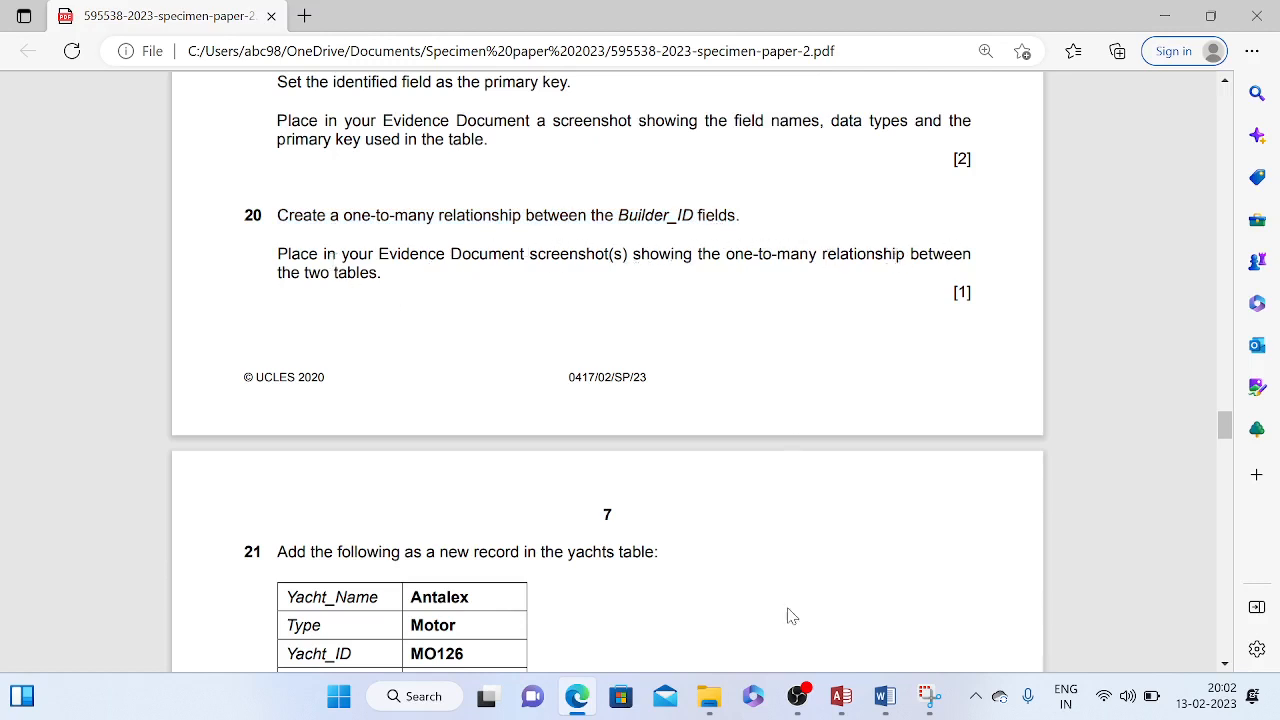
Switch to Access, close the SP02BUILDERS table and open the database's Relationships window
left_click(842, 700)
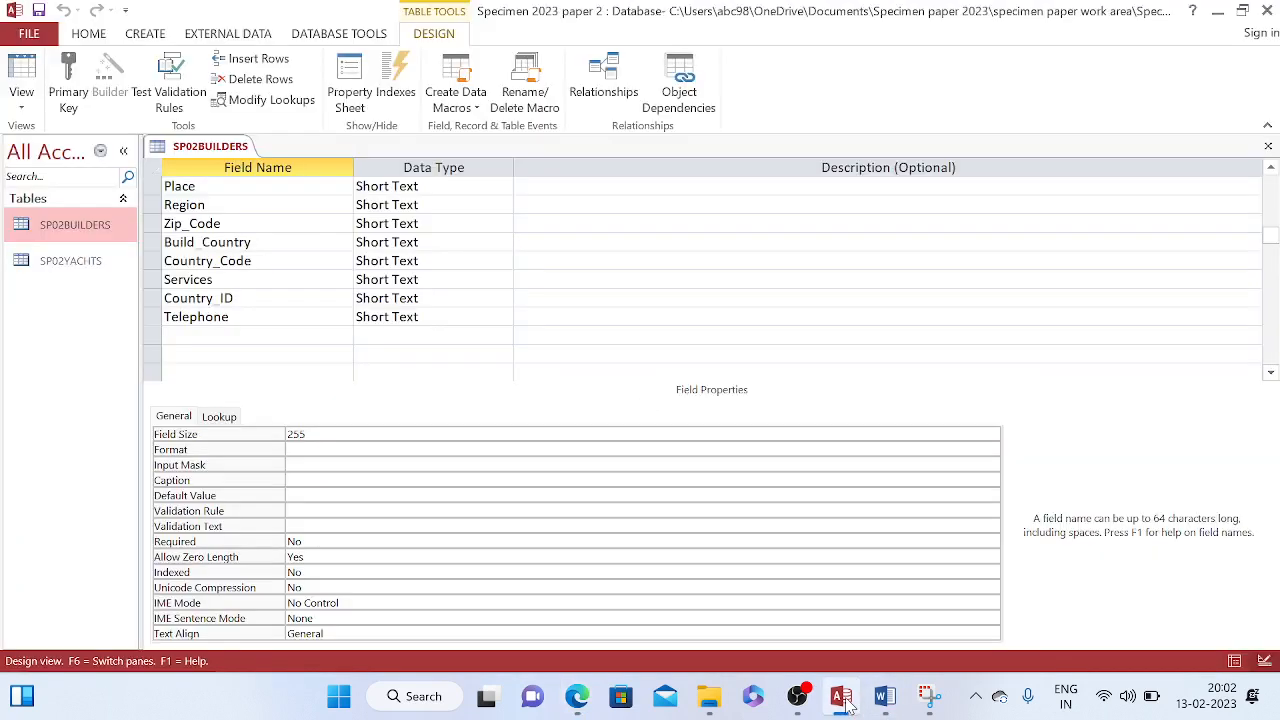
right_click(229, 150)
left_click(266, 182)
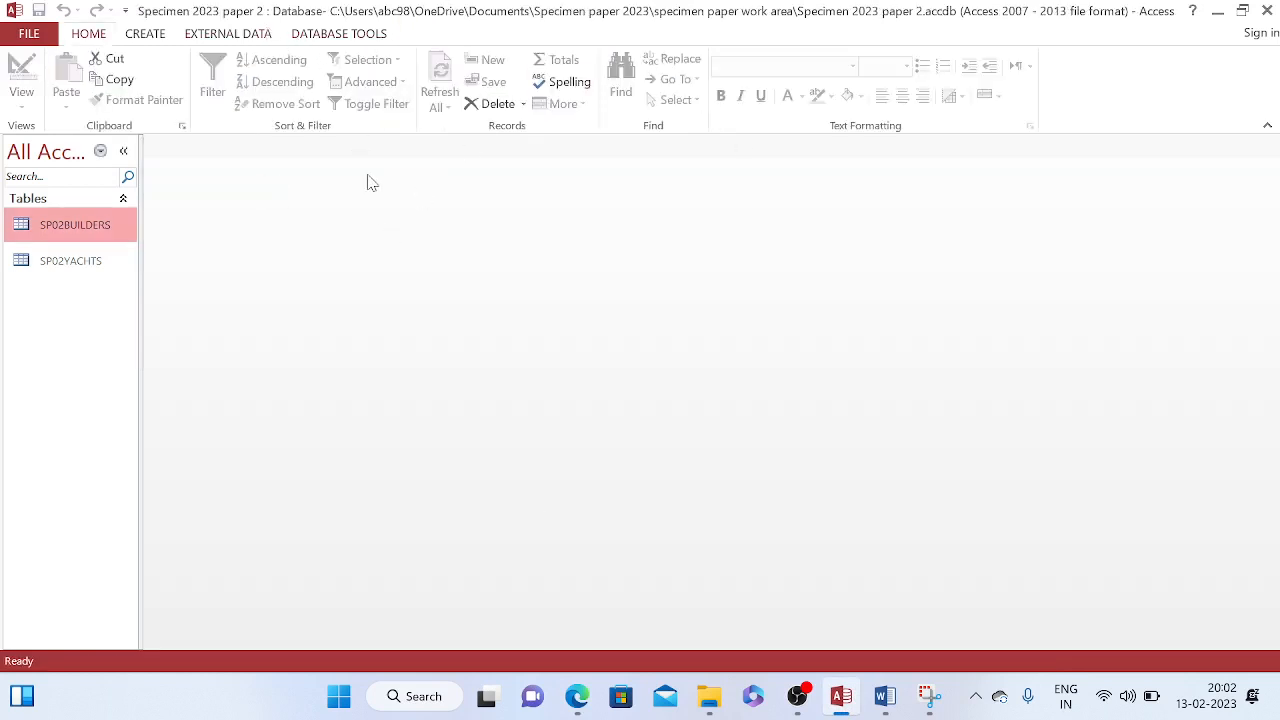
left_click(336, 36)
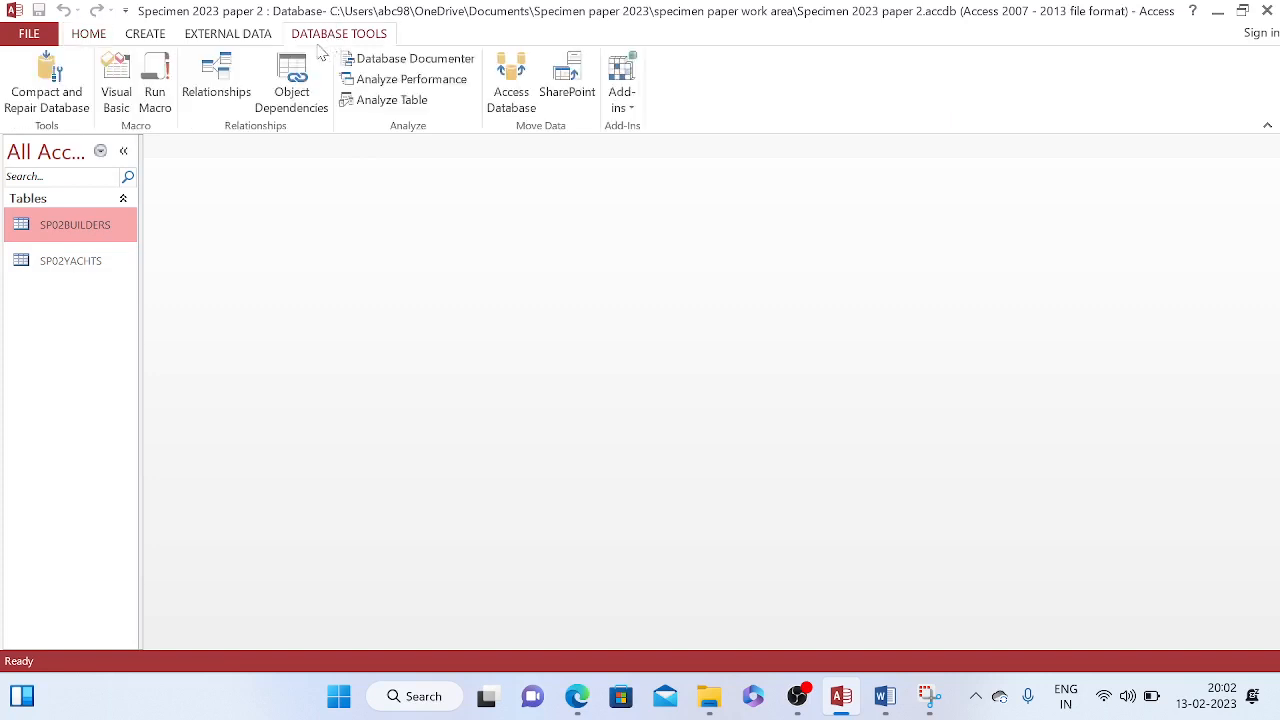
left_click(216, 92)
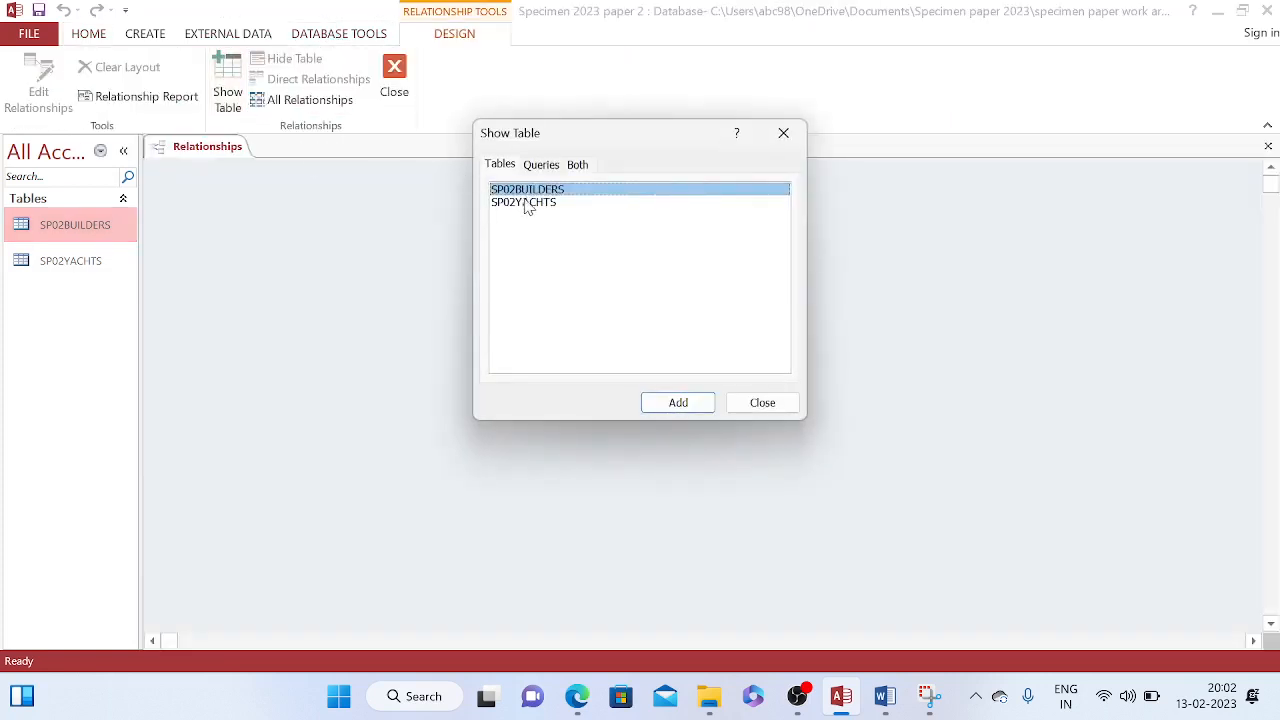
Add the SP02BUILDERS and SP02YACHTS tables to the relationships layout and close the Show Table dialog
left_click_drag(650, 137, 797, 184)
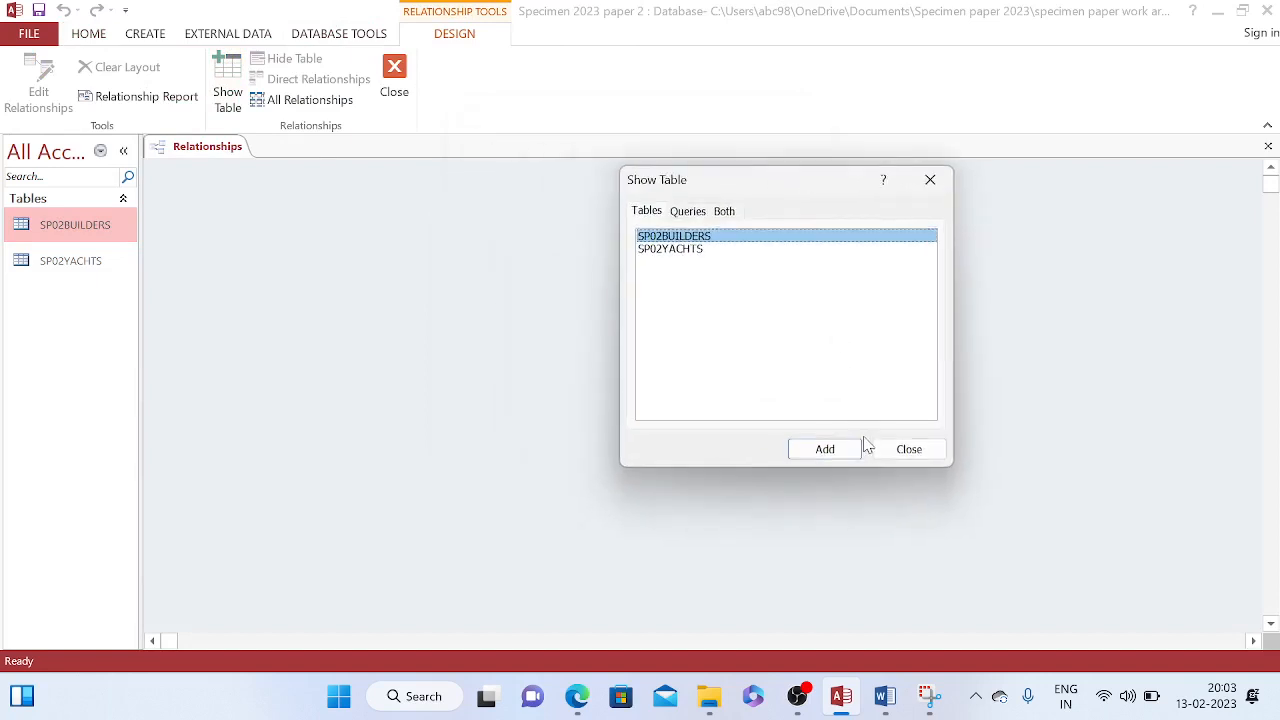
left_click(829, 454)
left_click(683, 250)
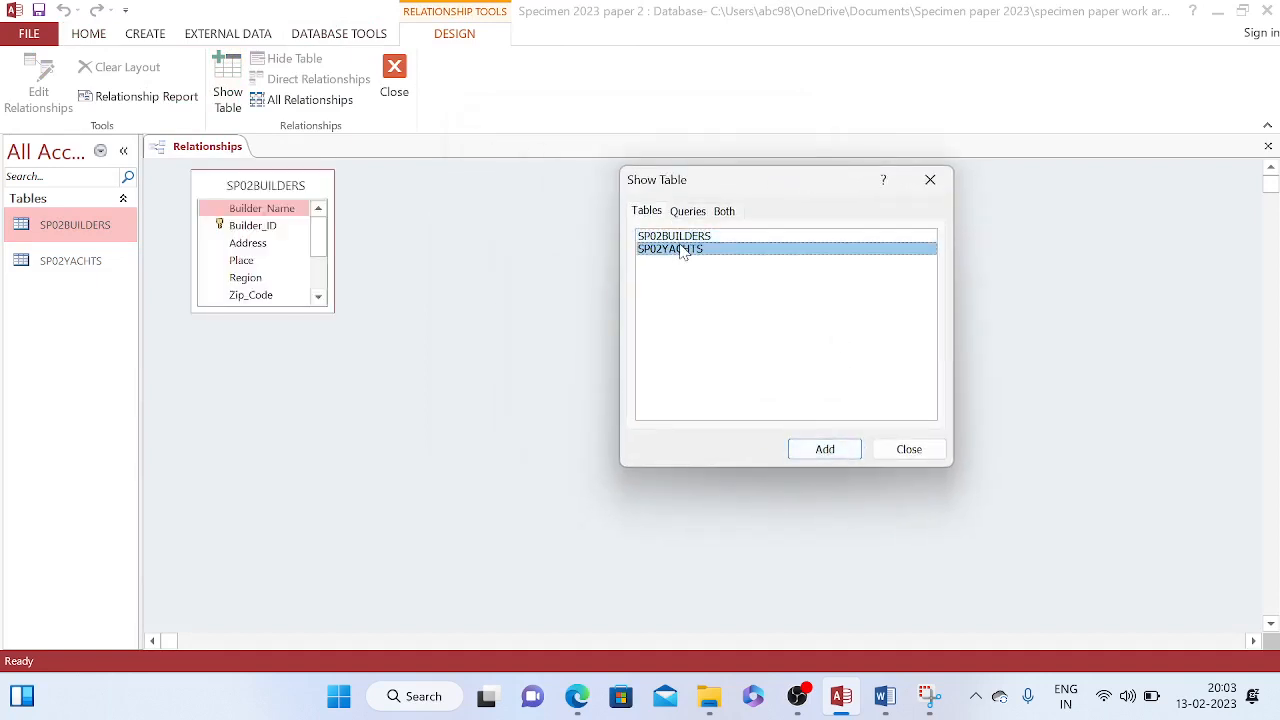
left_click(846, 451)
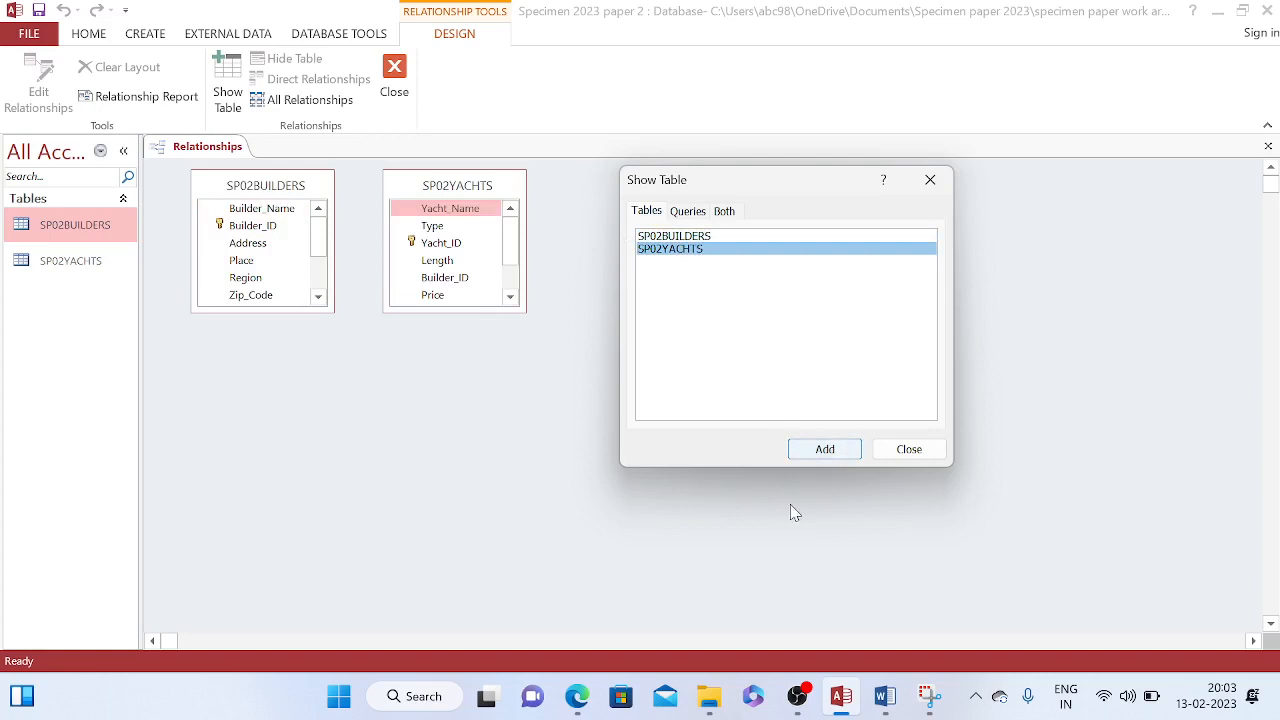
left_click(909, 449)
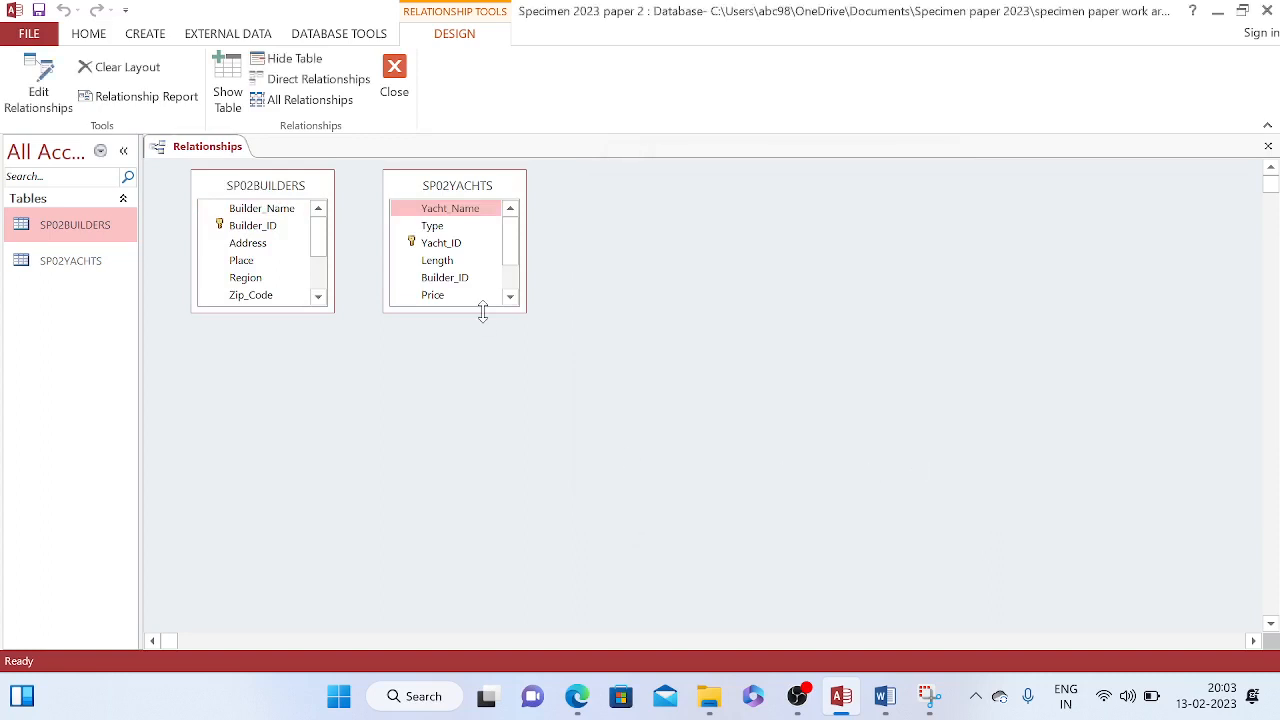
Lengthen the SP02YACHTS and SP02BUILDERS boxes in the relationships layout so that each shows all its fields
left_click_drag(483, 313, 517, 376)
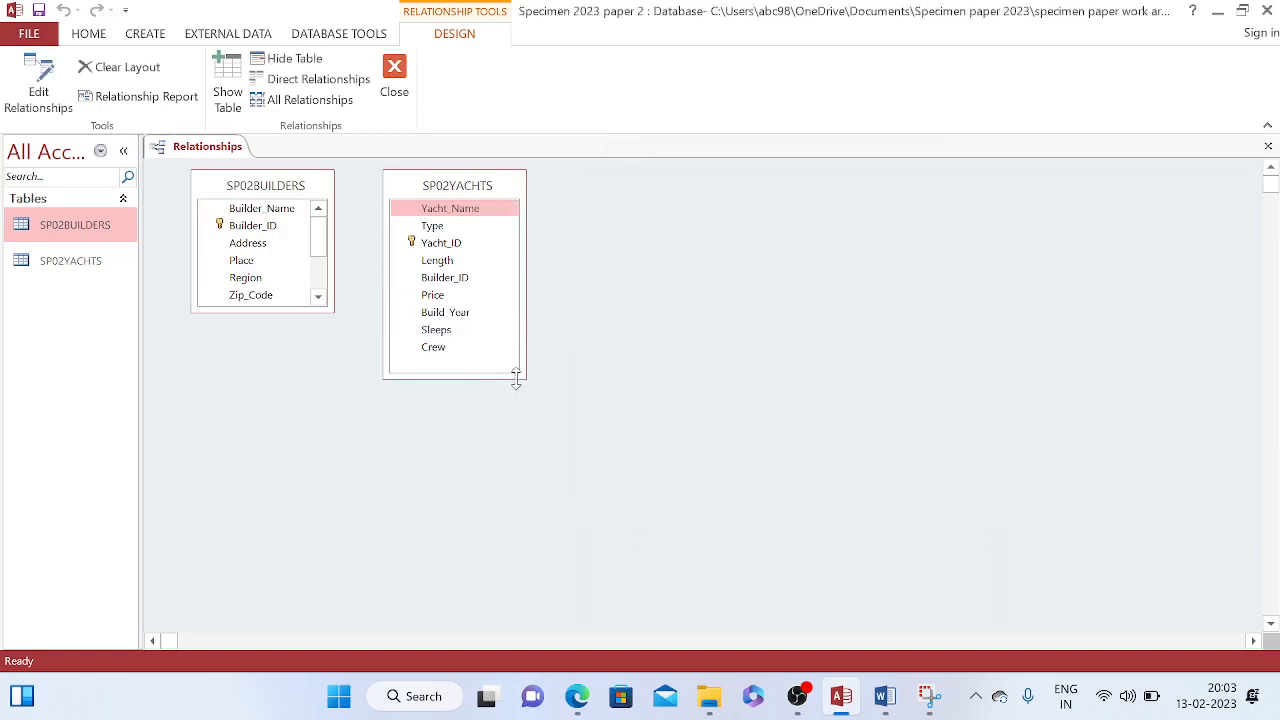
left_click(277, 313)
left_click_drag(277, 312, 270, 408)
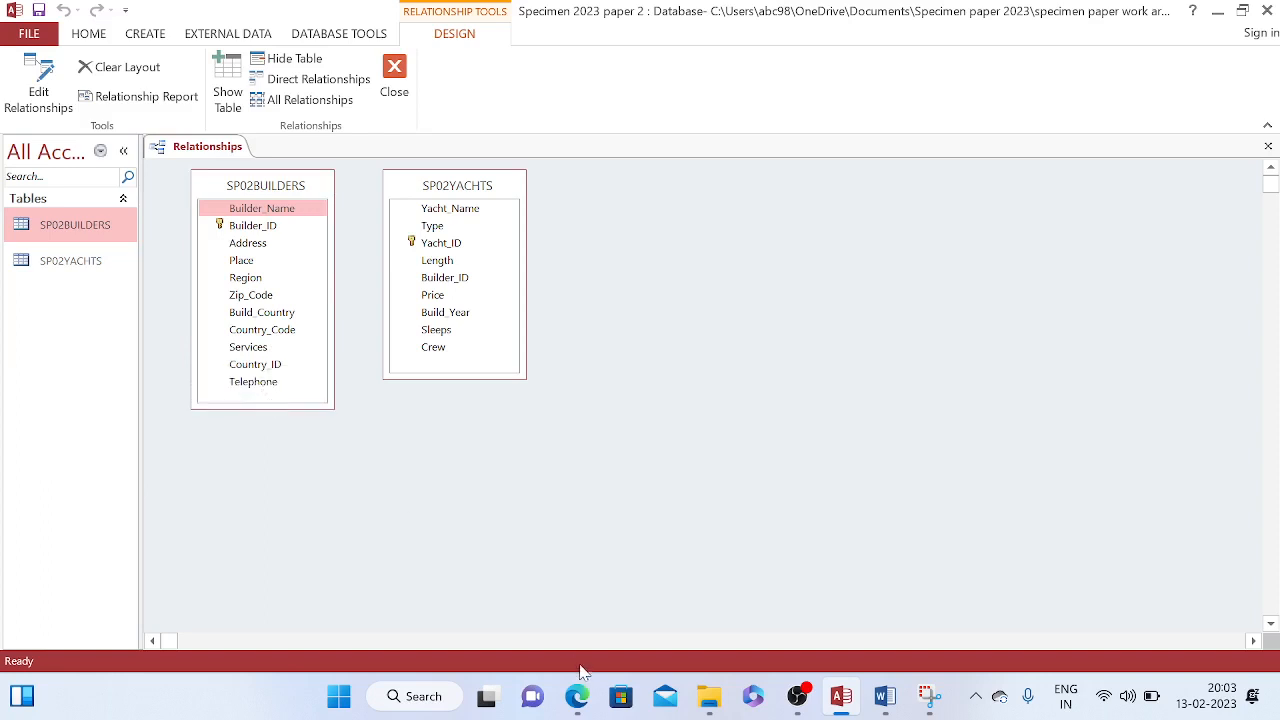
Recheck question 20 in the PDF, then return to Access and space the SP02BUILDERS and SP02YACHTS boxes well apart
left_click(579, 700)
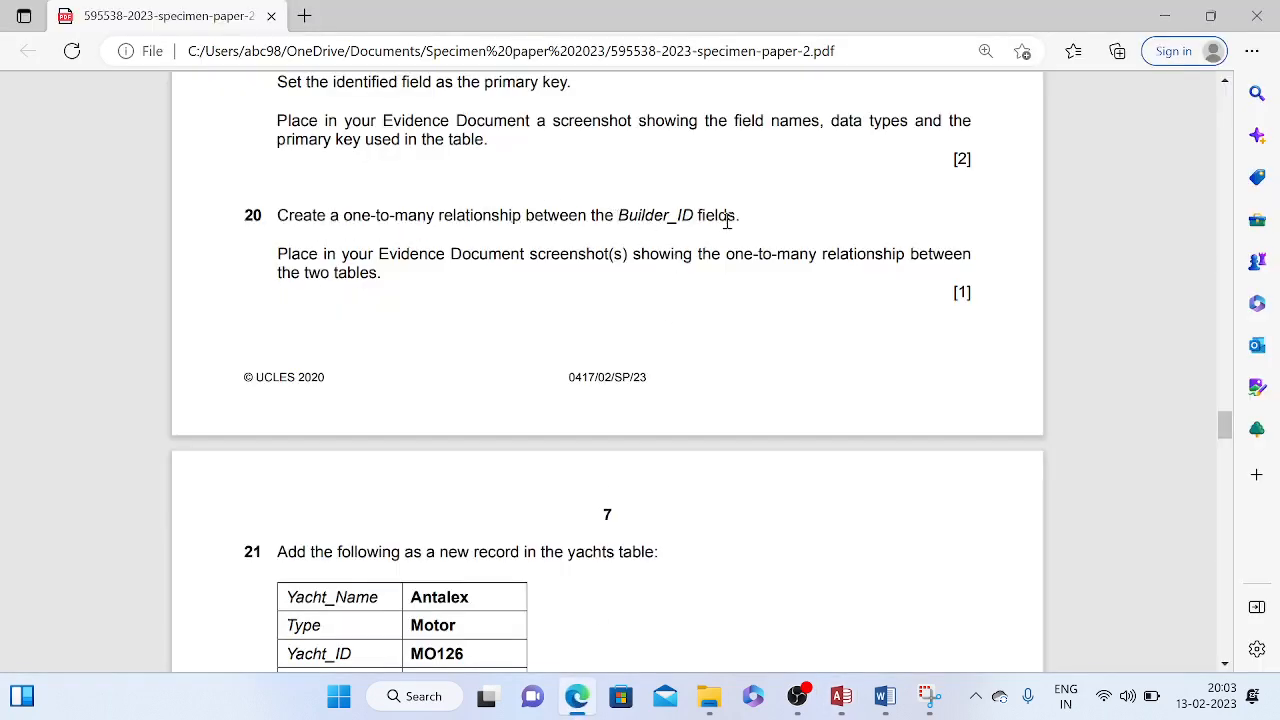
left_click(841, 697)
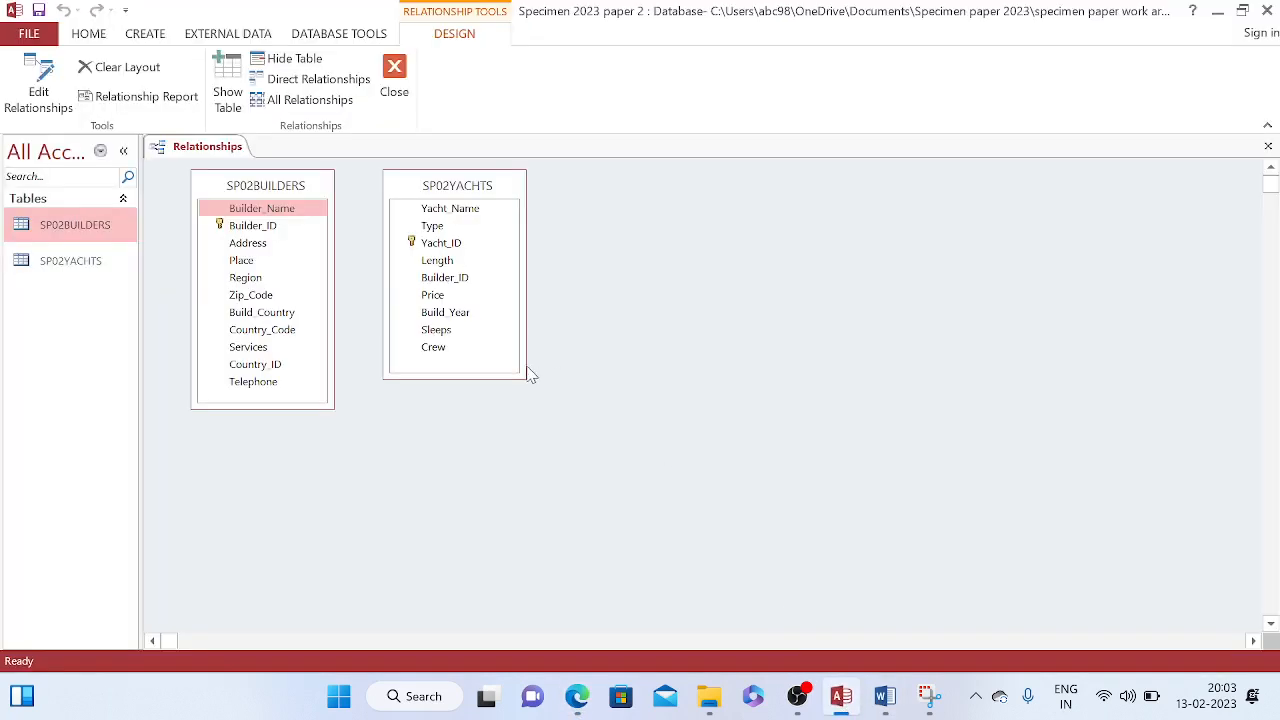
left_click_drag(463, 199, 785, 197)
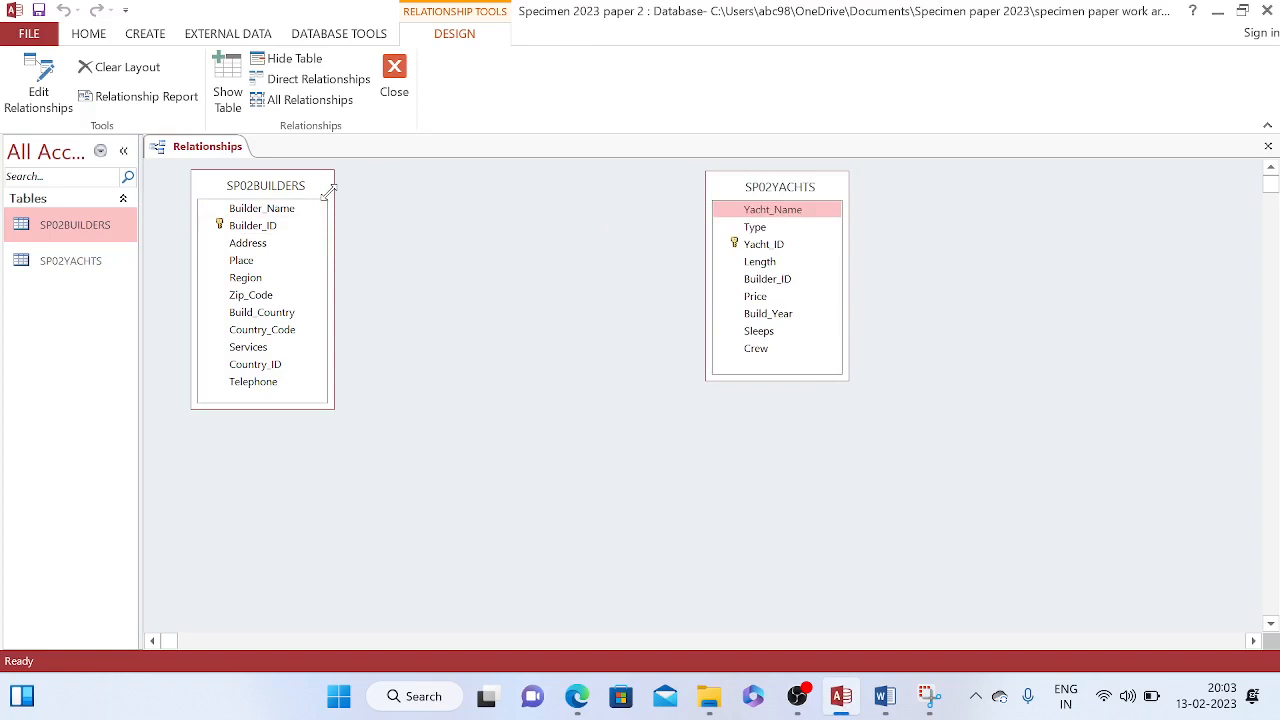
left_click_drag(322, 193, 436, 191)
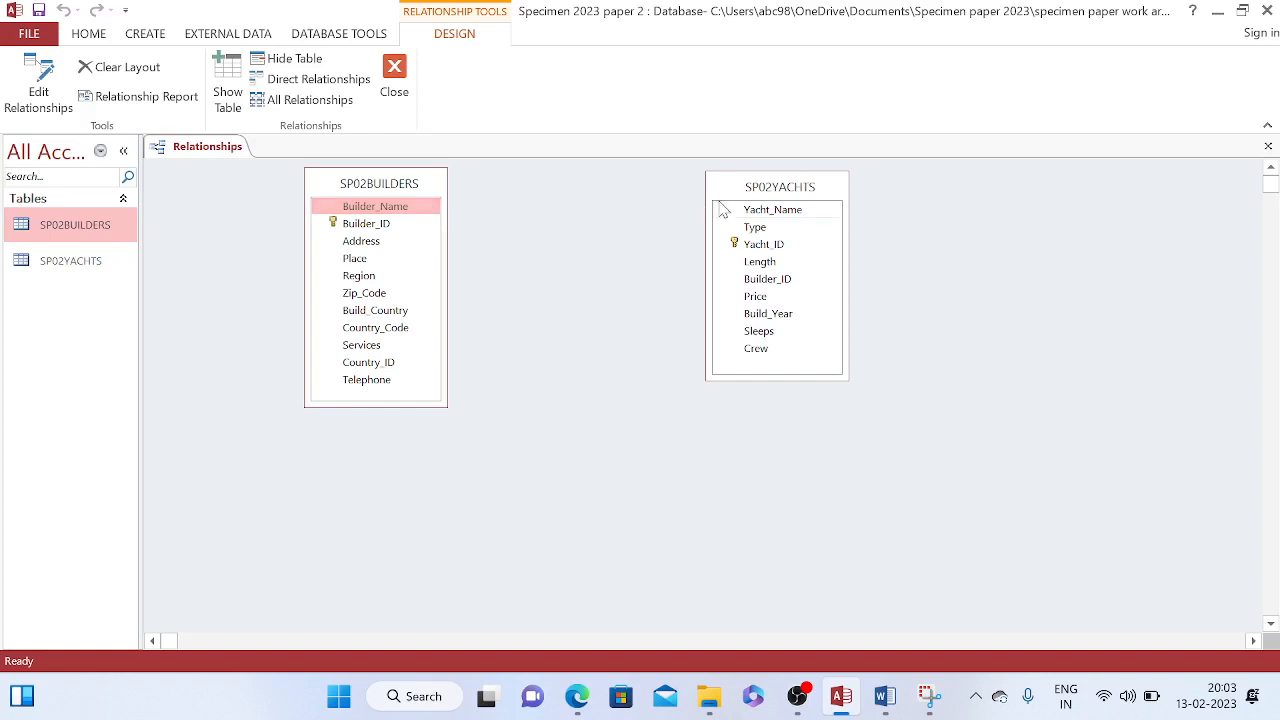
Link Builder_ID in SP02BUILDERS to Builder_ID in SP02YACHTS and move the Edit Relationships dialog clear of both tables
left_click(420, 230)
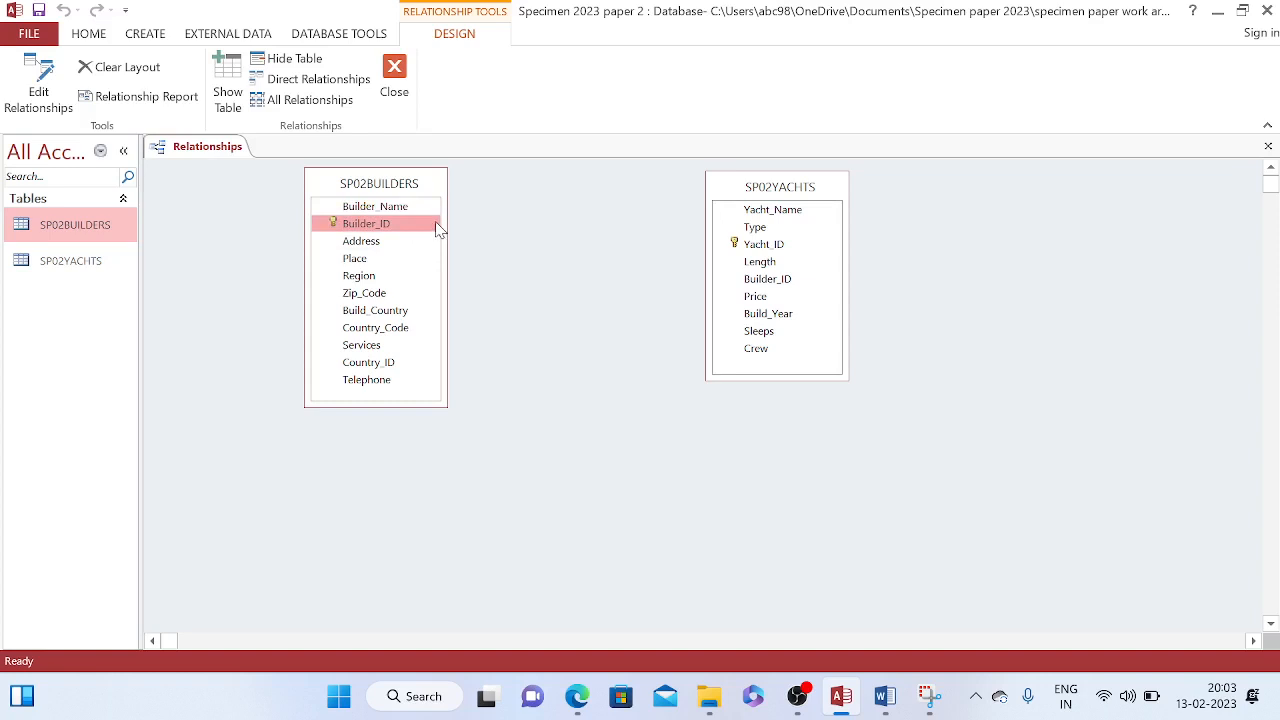
left_click_drag(442, 228, 752, 279)
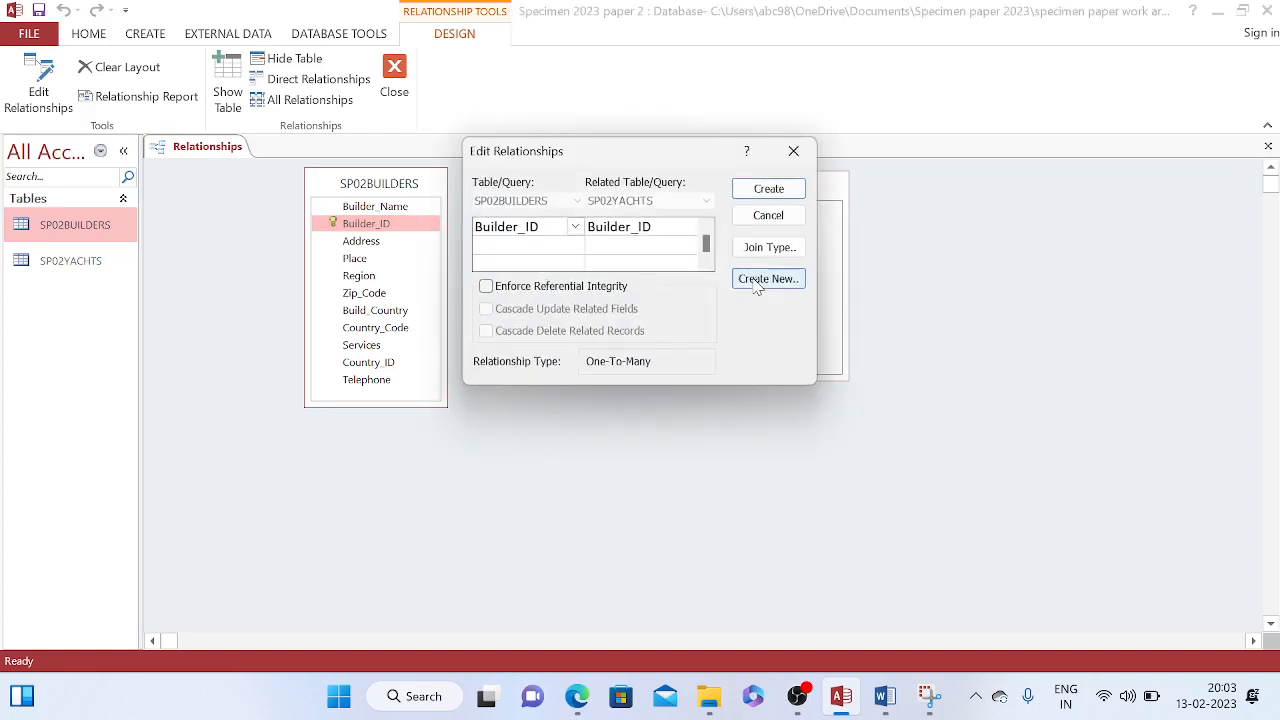
left_click_drag(663, 163, 648, 400)
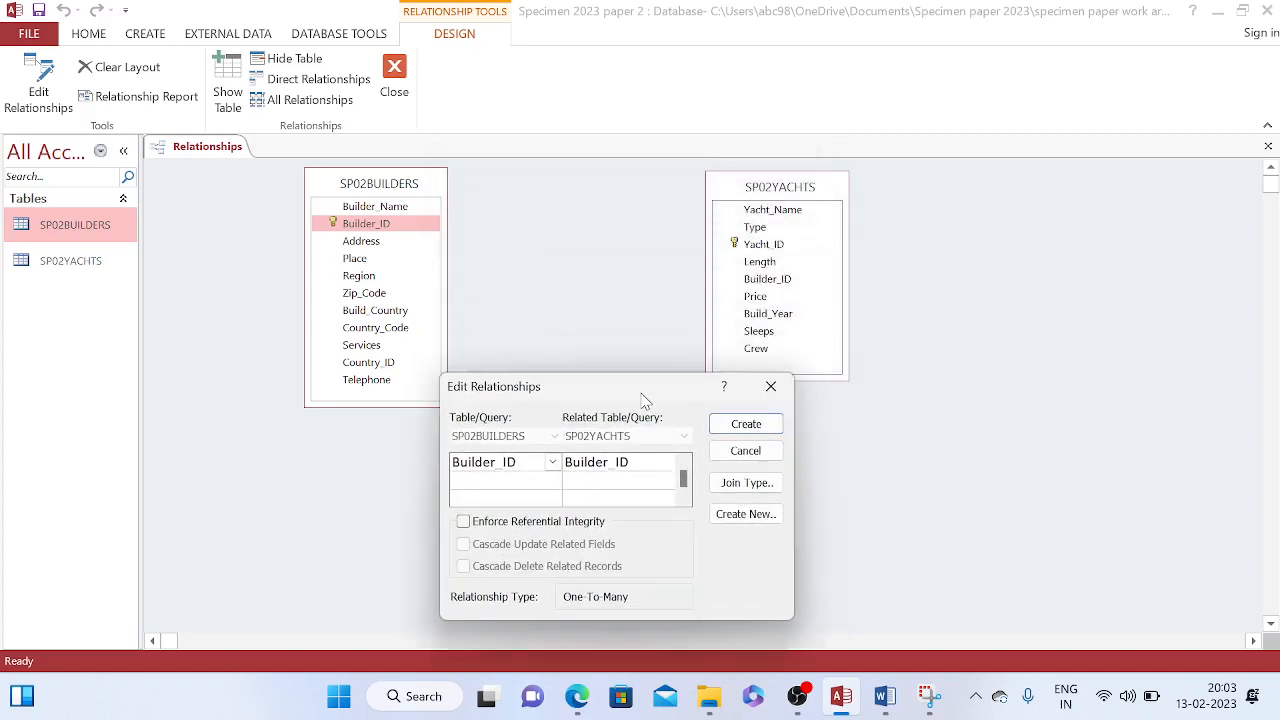
left_click(781, 175)
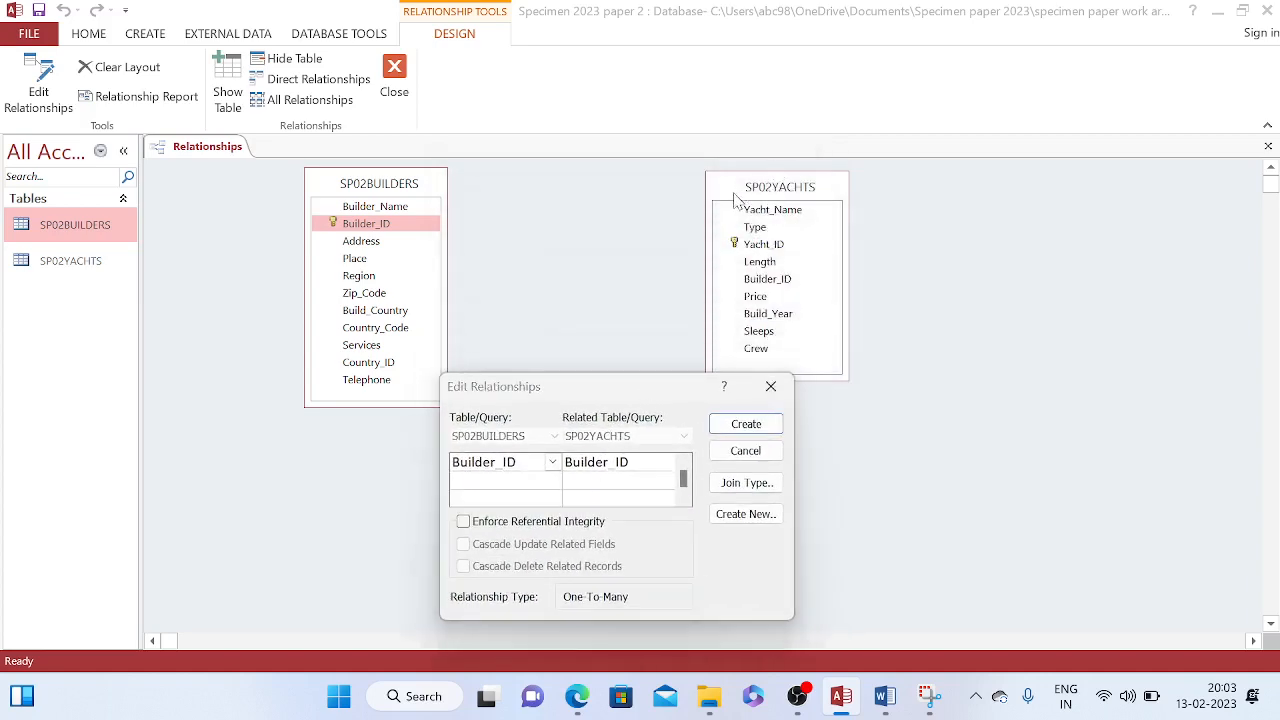
left_click_drag(618, 409, 1044, 253)
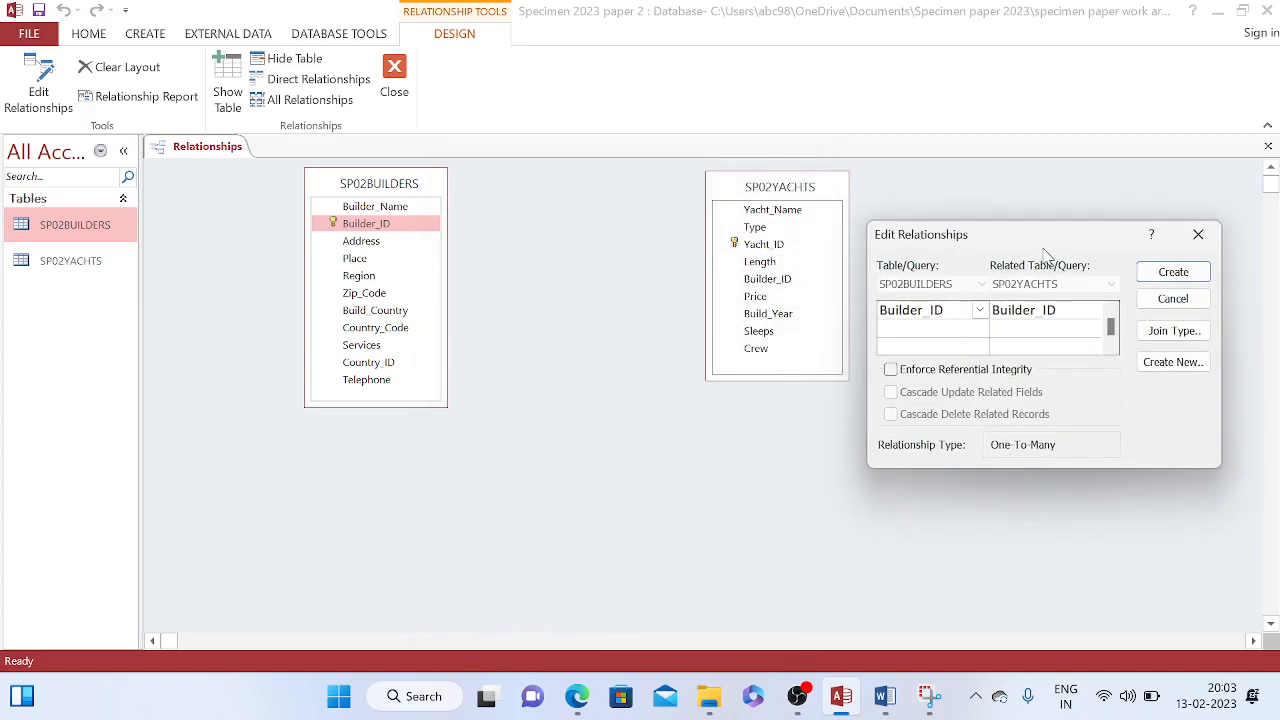
Capture a snip of the Edit Relationships dialog with Snipping Tool and copy it
left_click(928, 692)
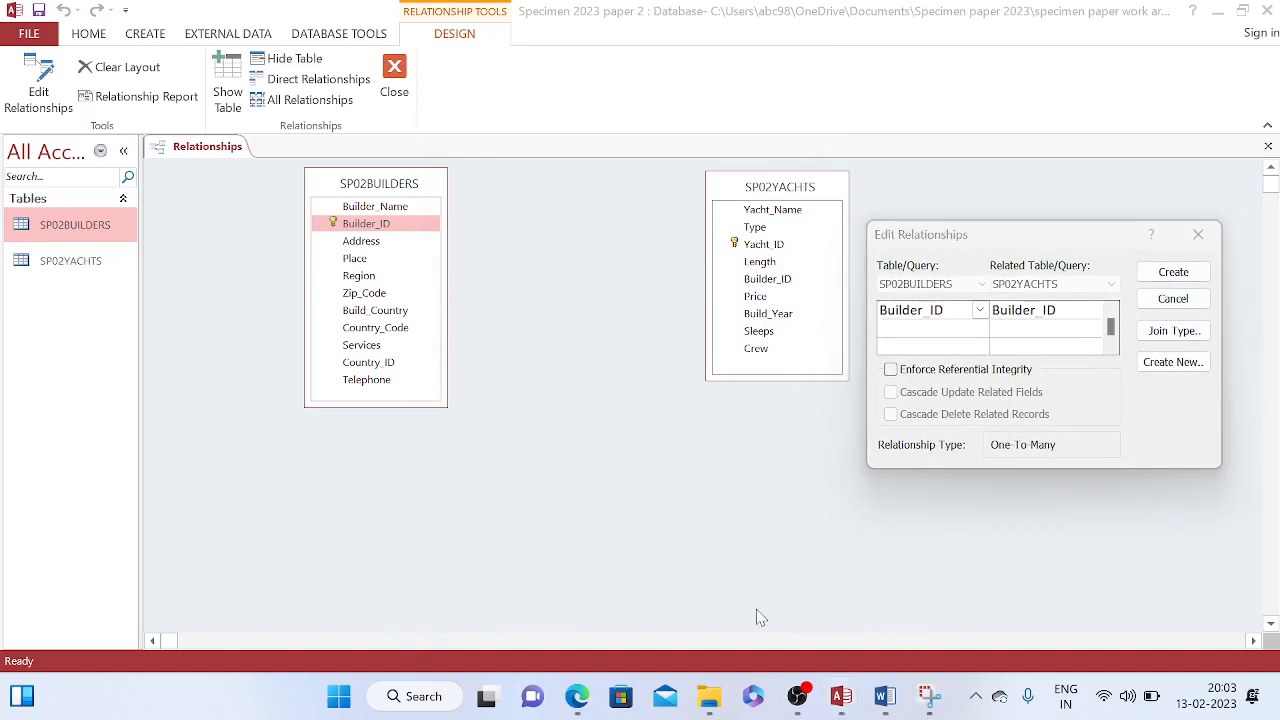
left_click(929, 696)
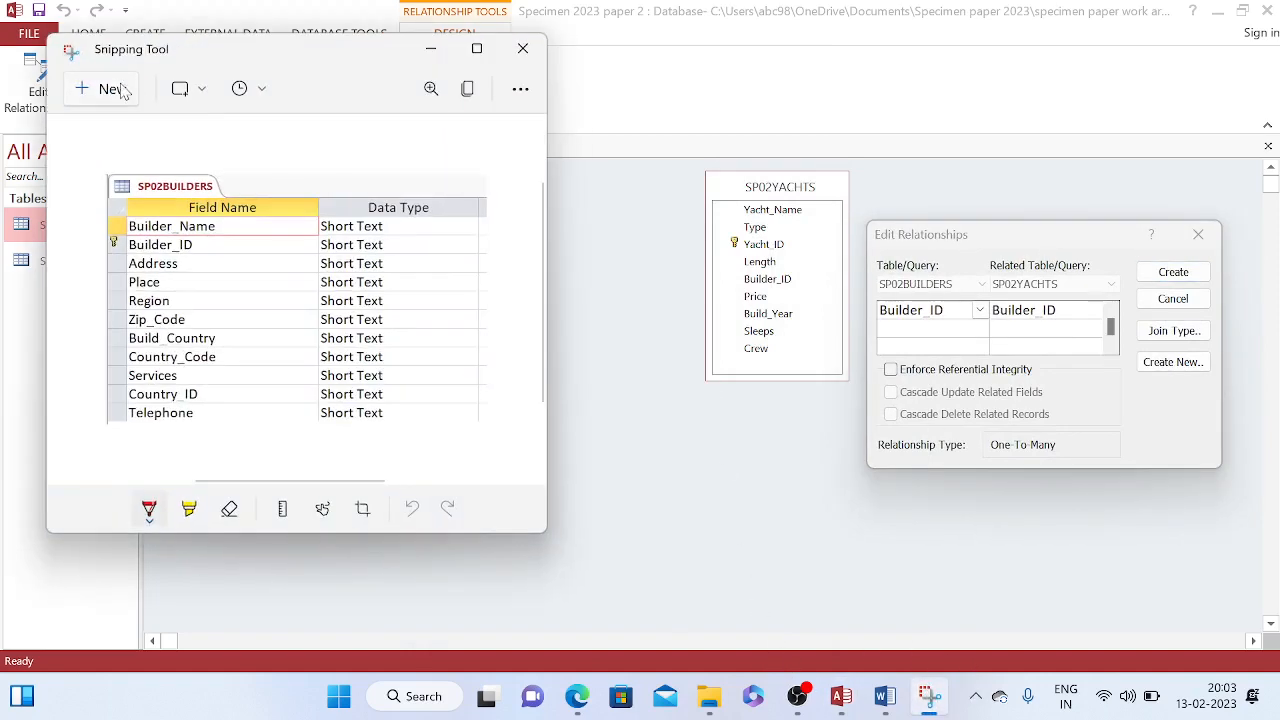
left_click(103, 88)
left_click_drag(864, 213, 1233, 504)
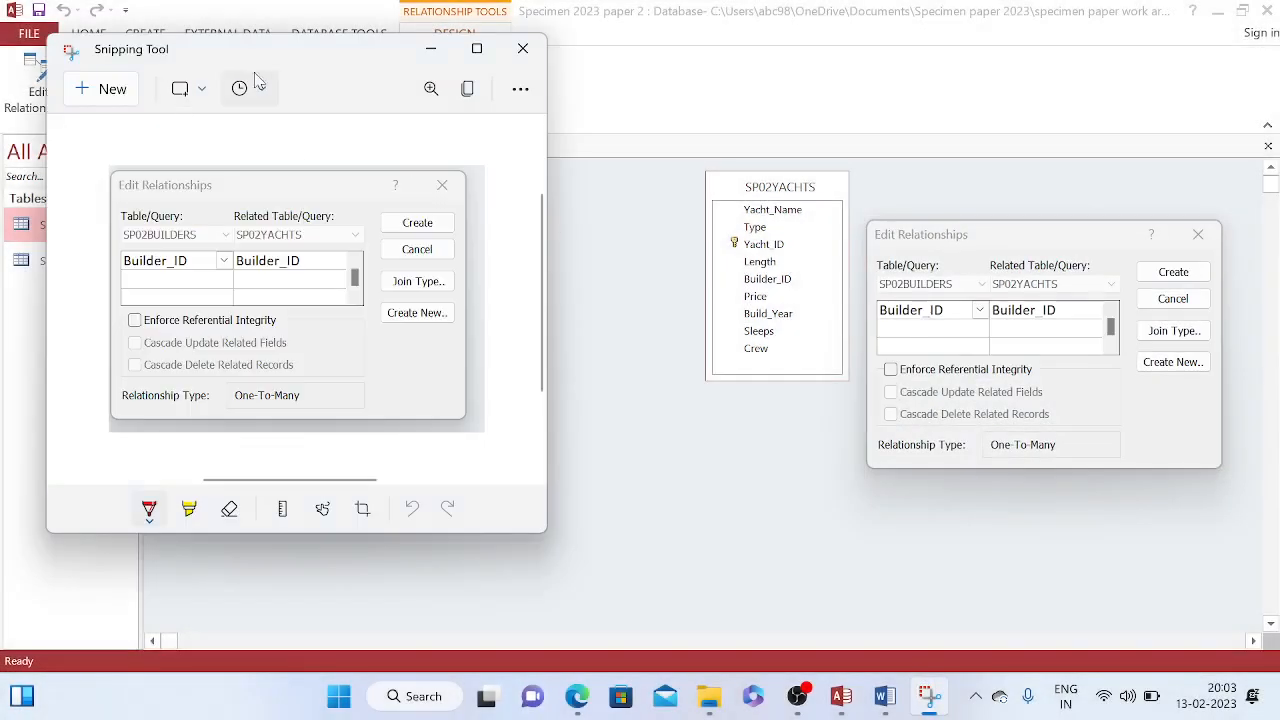
left_click(467, 88)
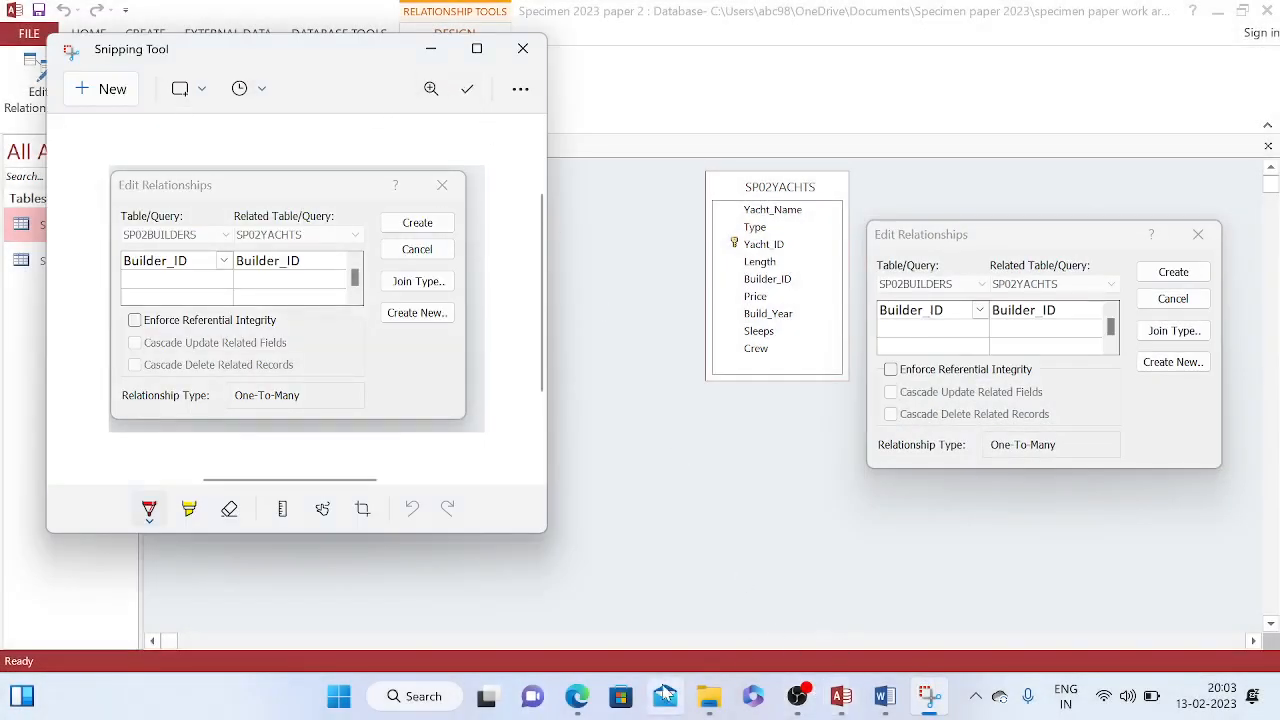
Switch to the SP02EVIDENCE document in Word and paste the snip below "Step 20 – EVIDENCE 7 here:"
left_click(590, 703)
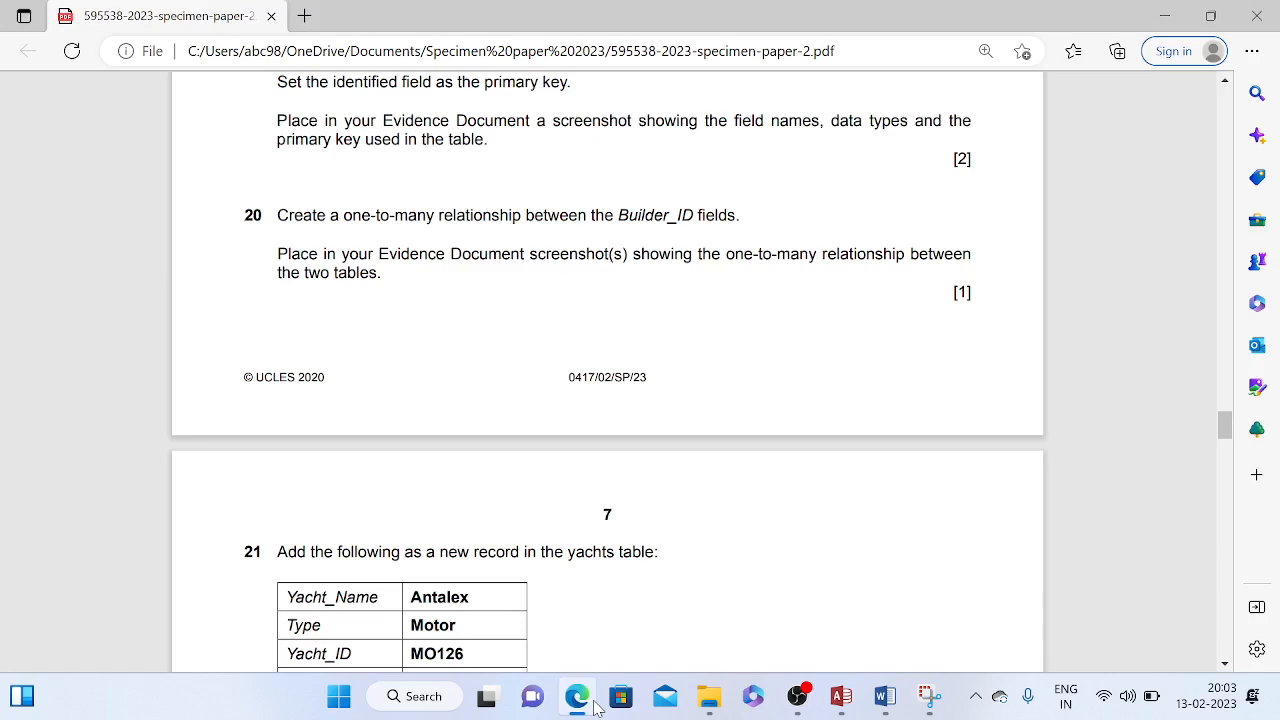
left_click(884, 697)
scroll(494, 378, "down", 5)
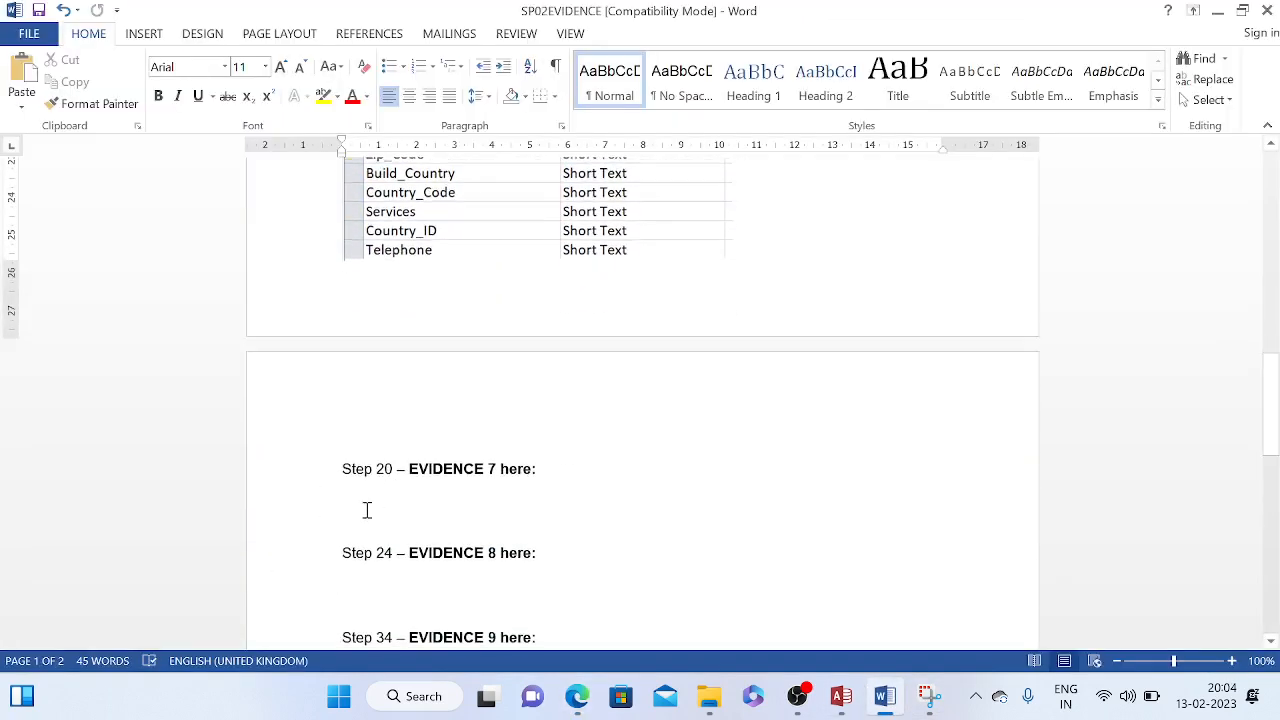
left_click(369, 445)
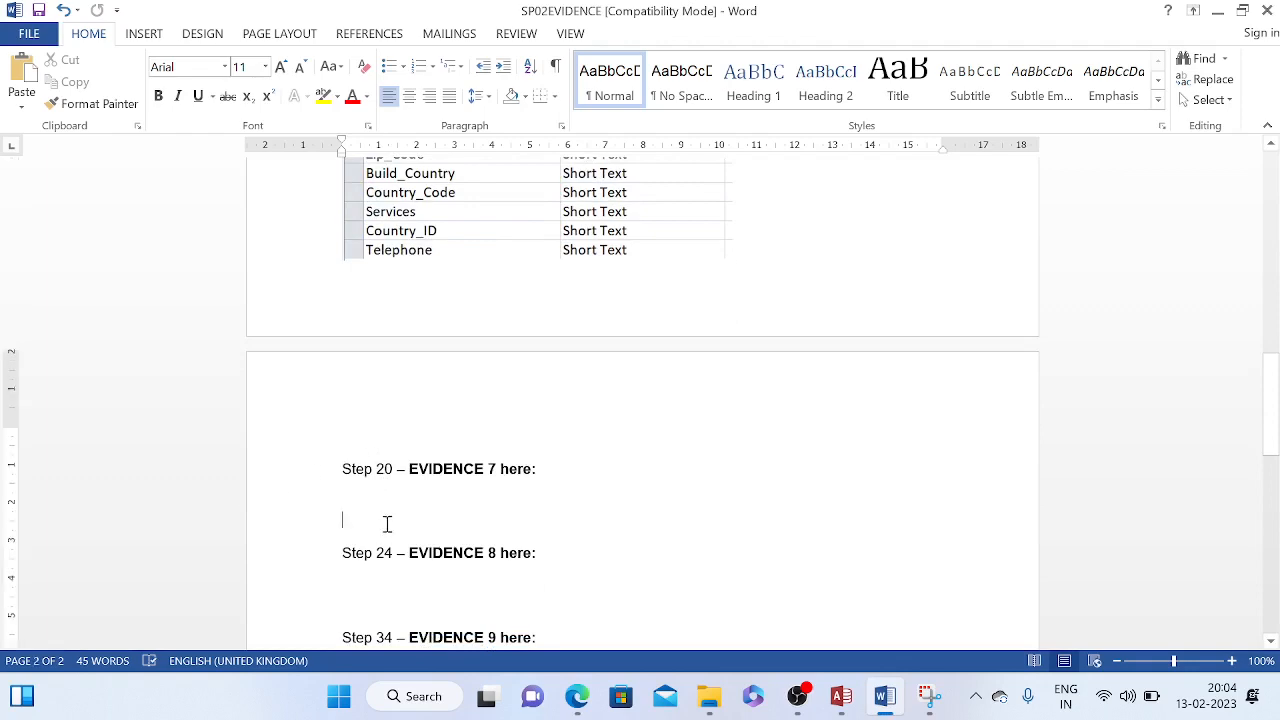
left_click(390, 520)
key("ctrl+v")
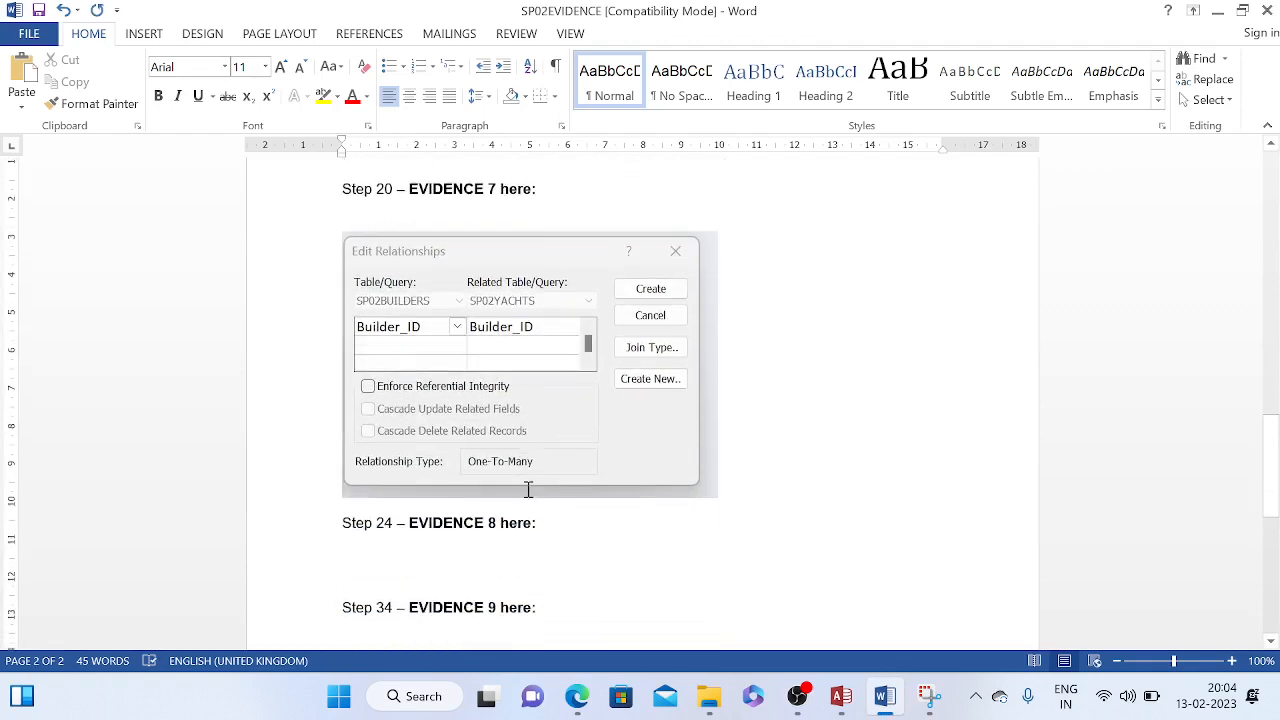
Switch to Access, create the Builder_ID relationship, and reopen its Edit Relationships dialog, moving it clear of the join line
left_click(843, 710)
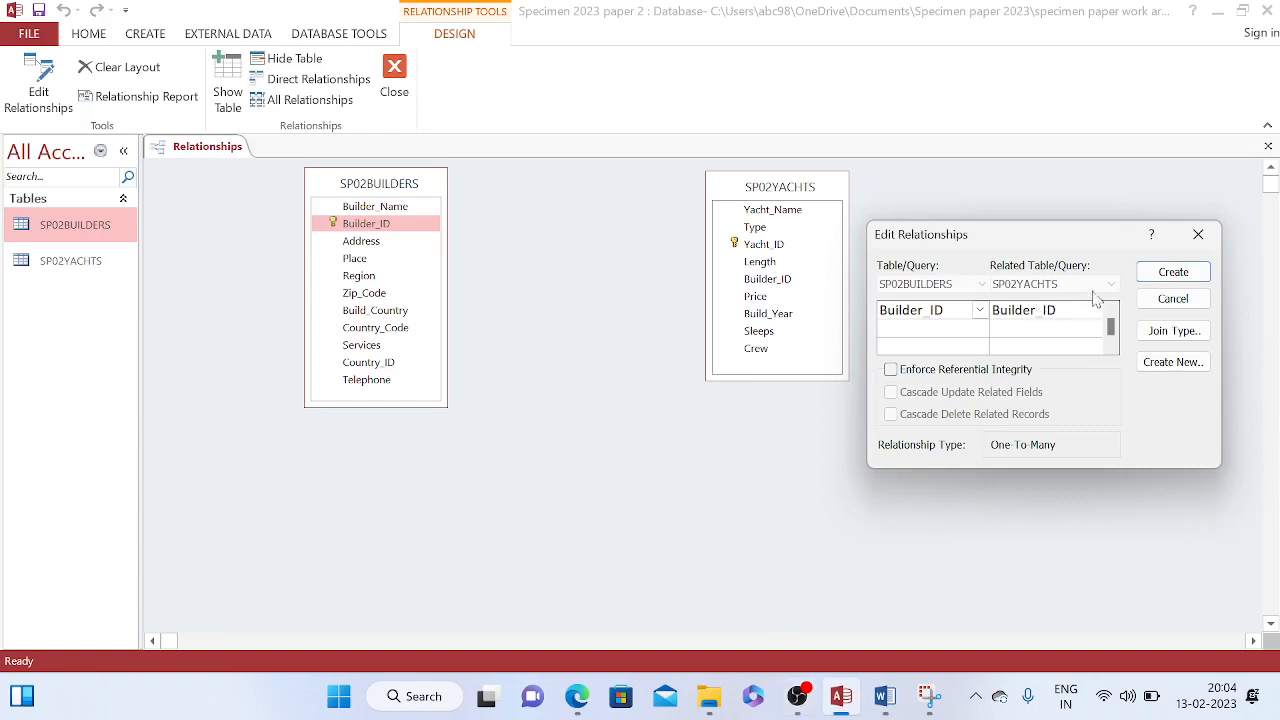
left_click(1168, 275)
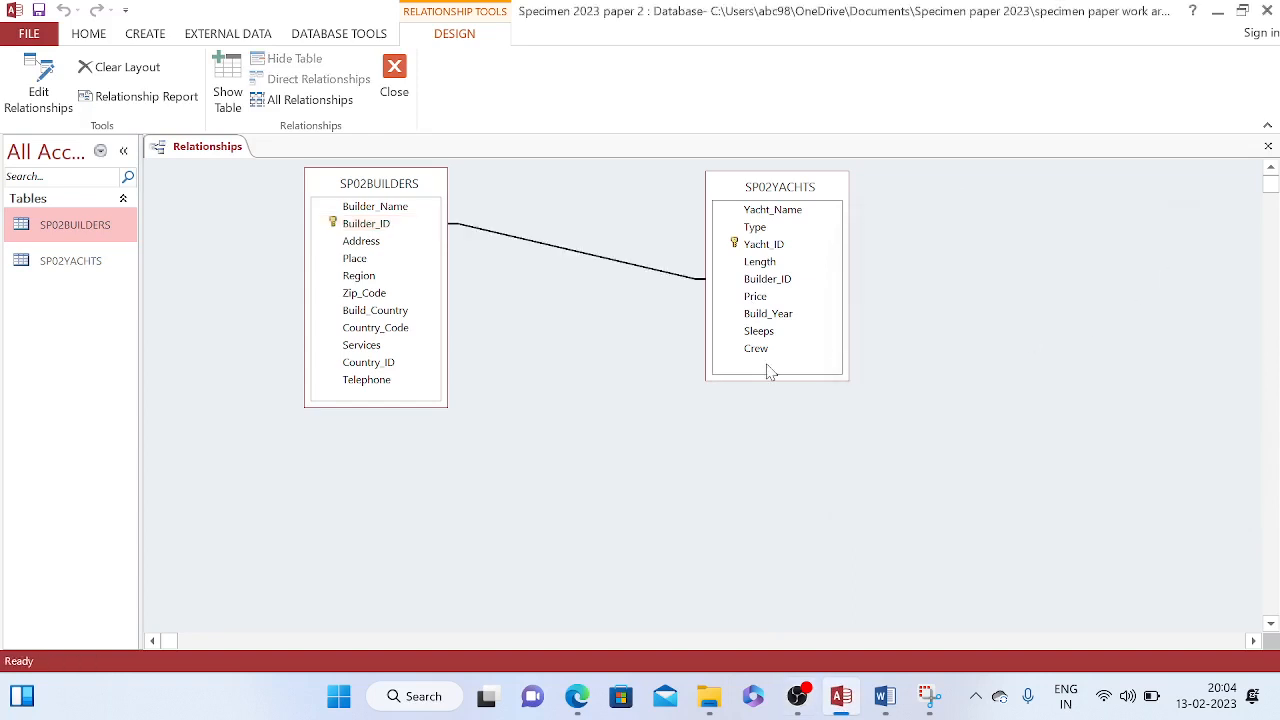
double_click(621, 270)
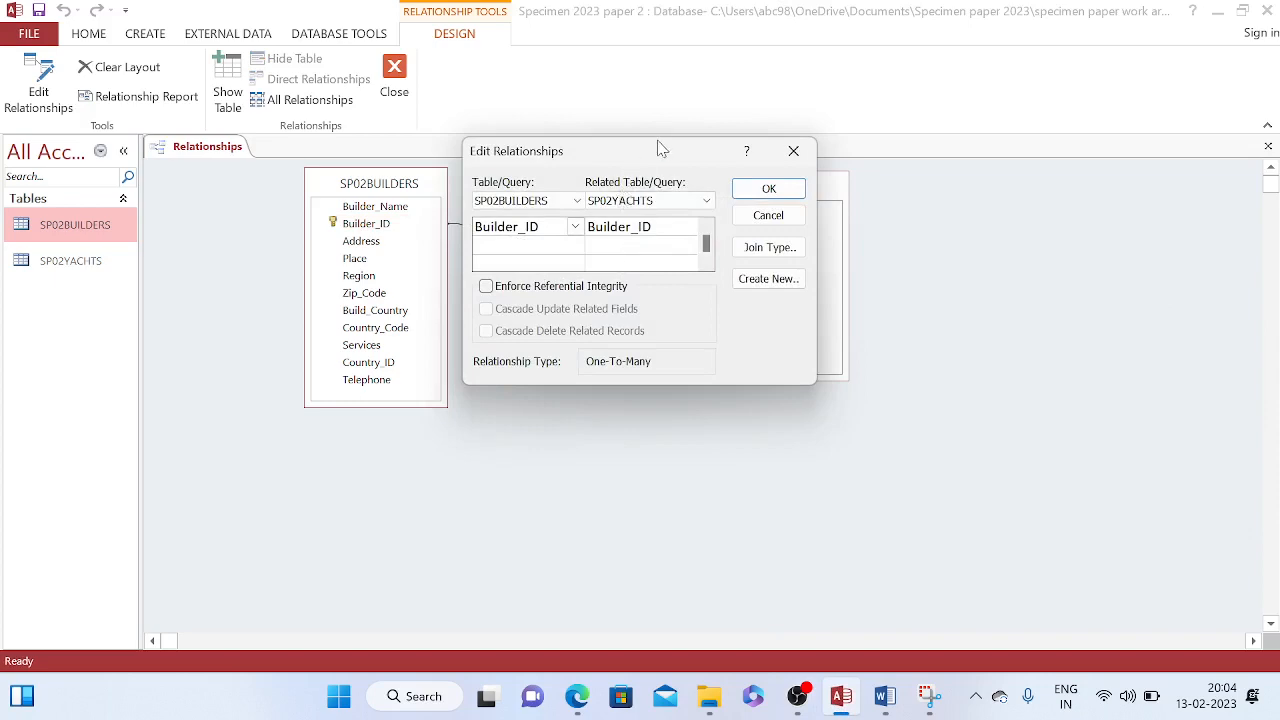
left_click_drag(660, 148, 800, 402)
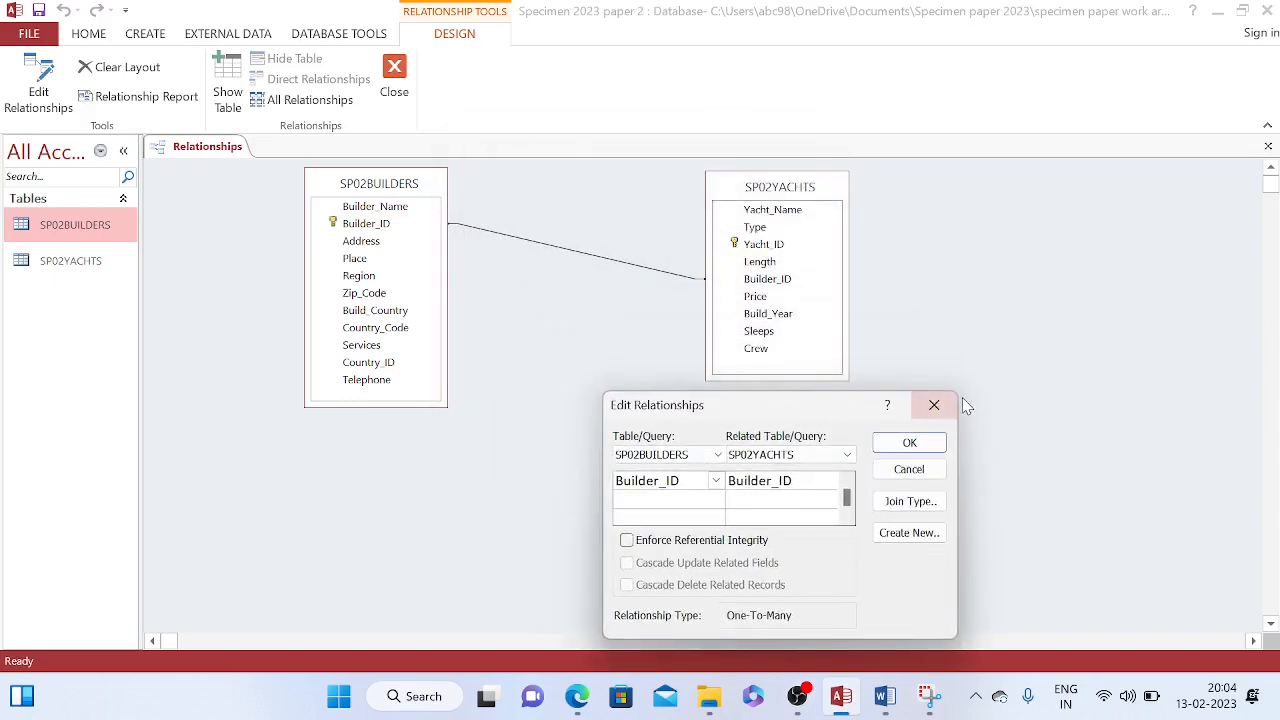
Accept the Edit Relationships dialog, then capture a snip of the linked SP02BUILDERS and SP02YACHTS tables with Snipping Tool and copy it
left_click(909, 443)
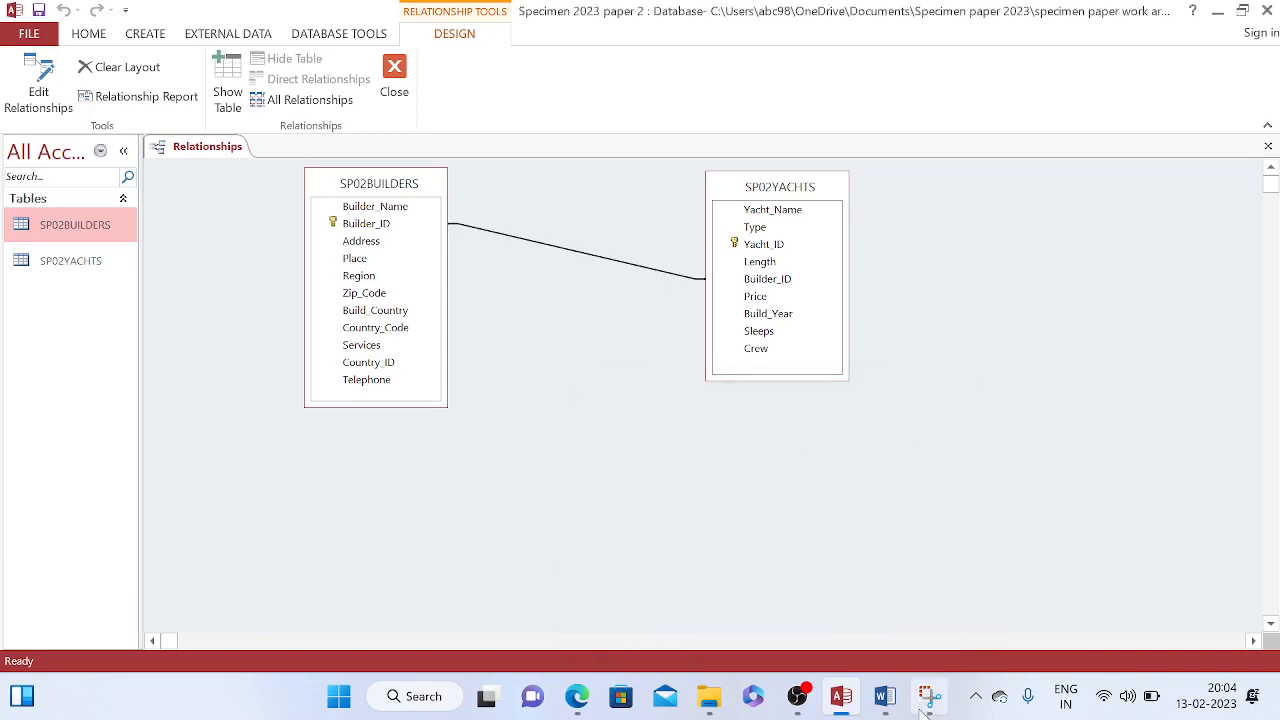
mouse_move(929, 700)
left_click(858, 582)
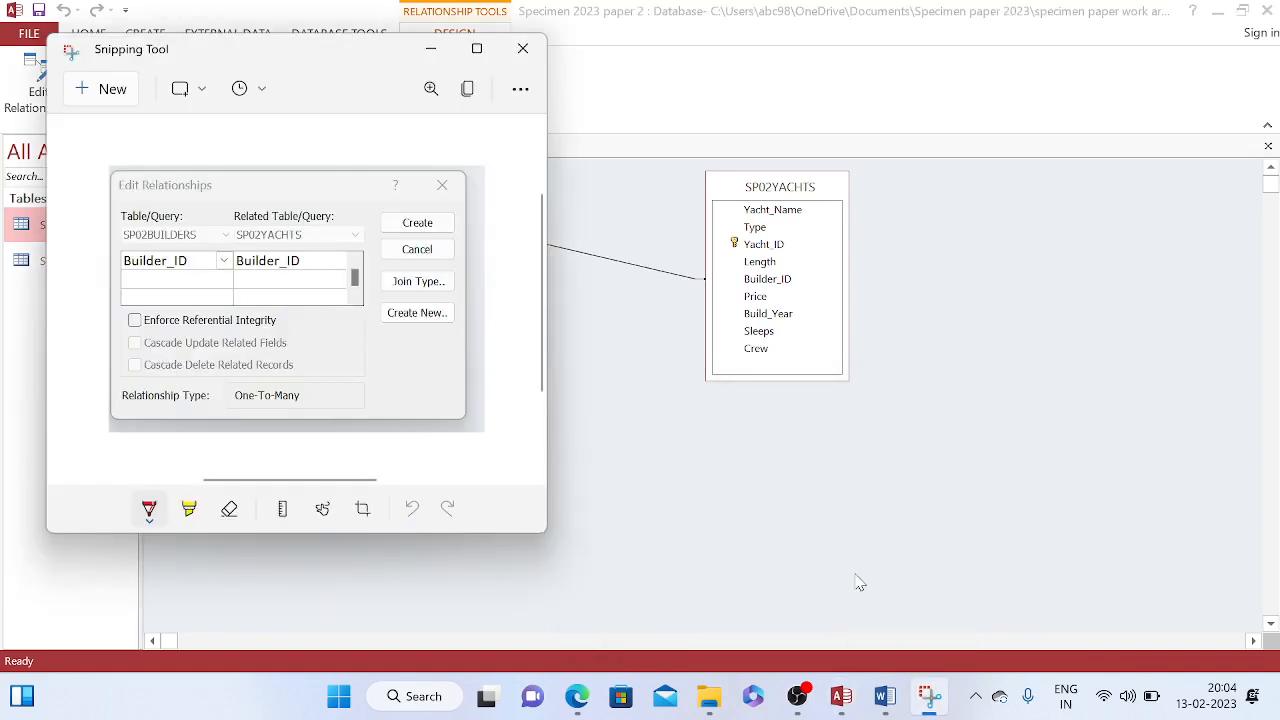
left_click(118, 90)
left_click_drag(255, 157, 965, 484)
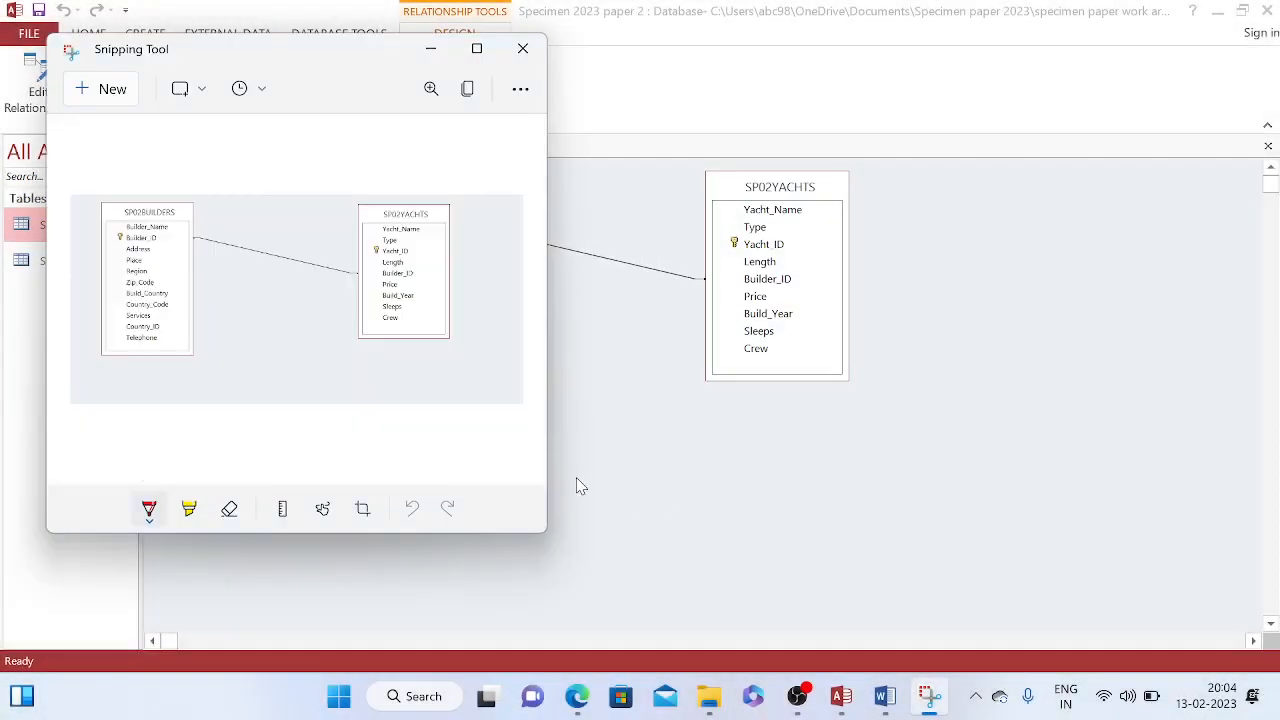
key("ctrl+c")
Switch to the SP02EVIDENCE document in Word and paste the relationship diagram snip on a new line below the Edit Relationships screenshot
left_click(890, 696)
scroll(717, 571, "down", 4)
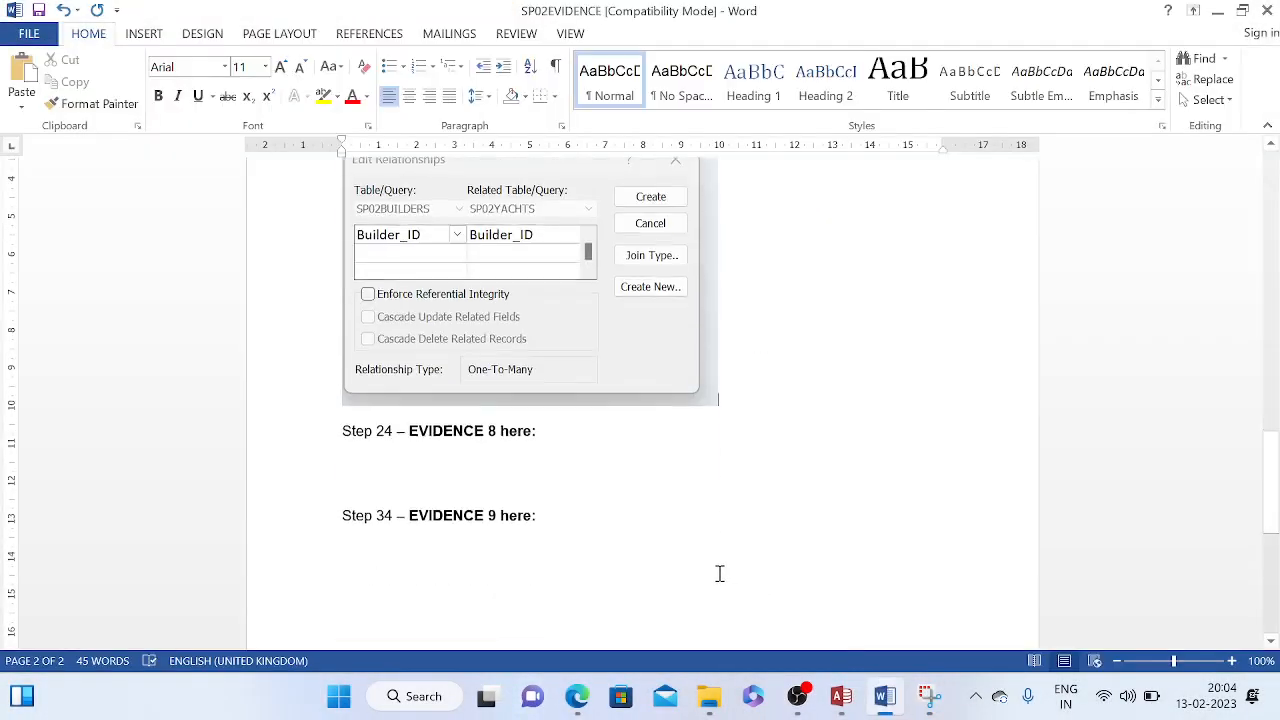
key("Return")
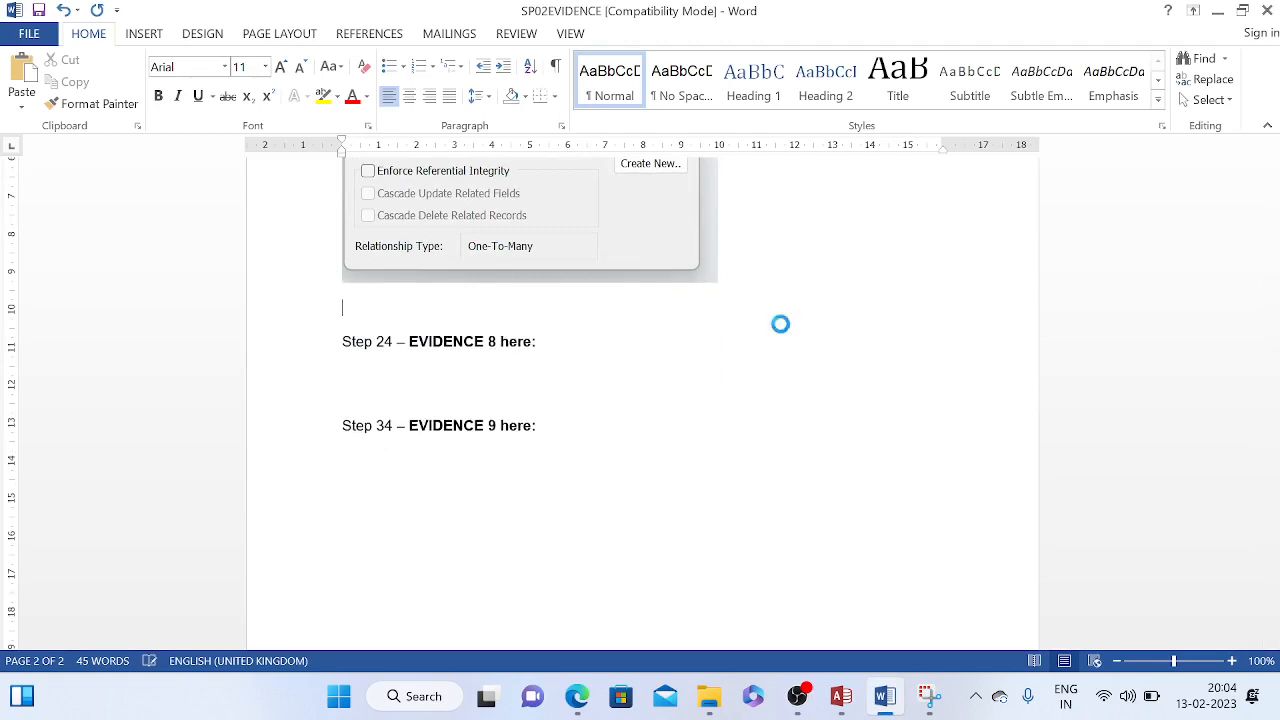
key("ctrl+v")
scroll(815, 485, "up", 2)
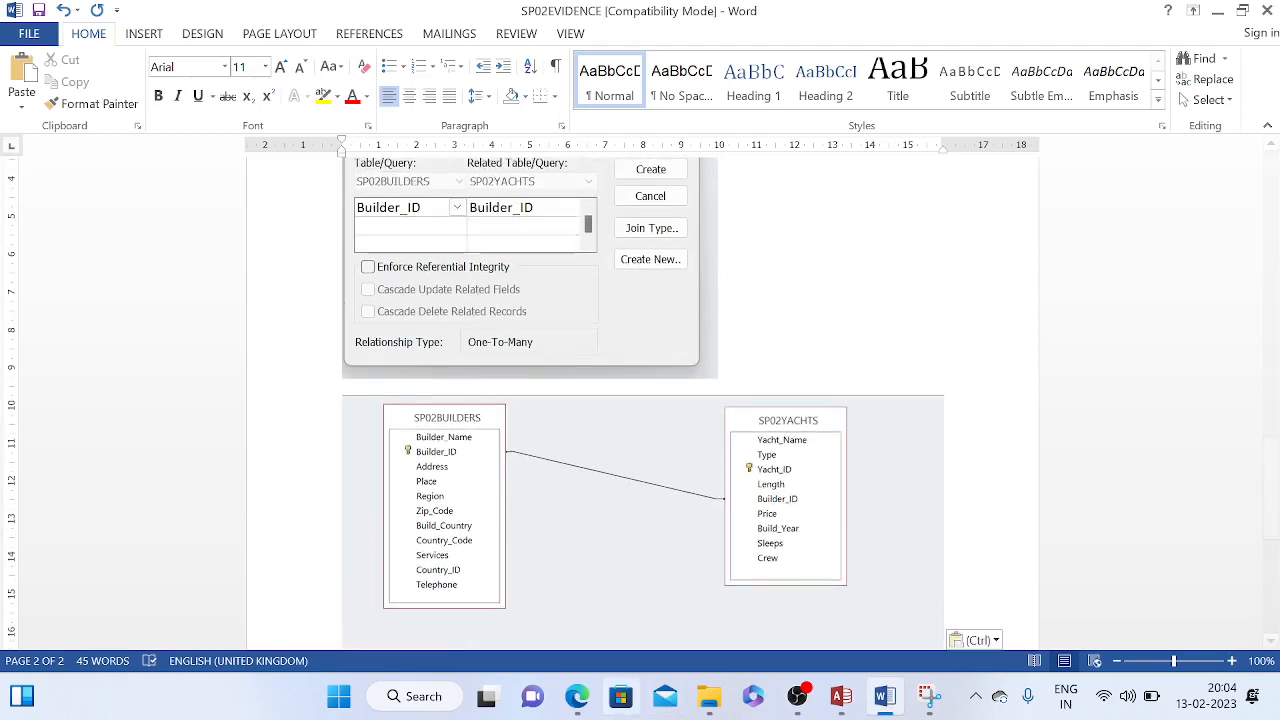
Read task 21 in the specimen paper PDF in Edge, then return to Access and close the Relationships window, saving its layout
left_click(578, 698)
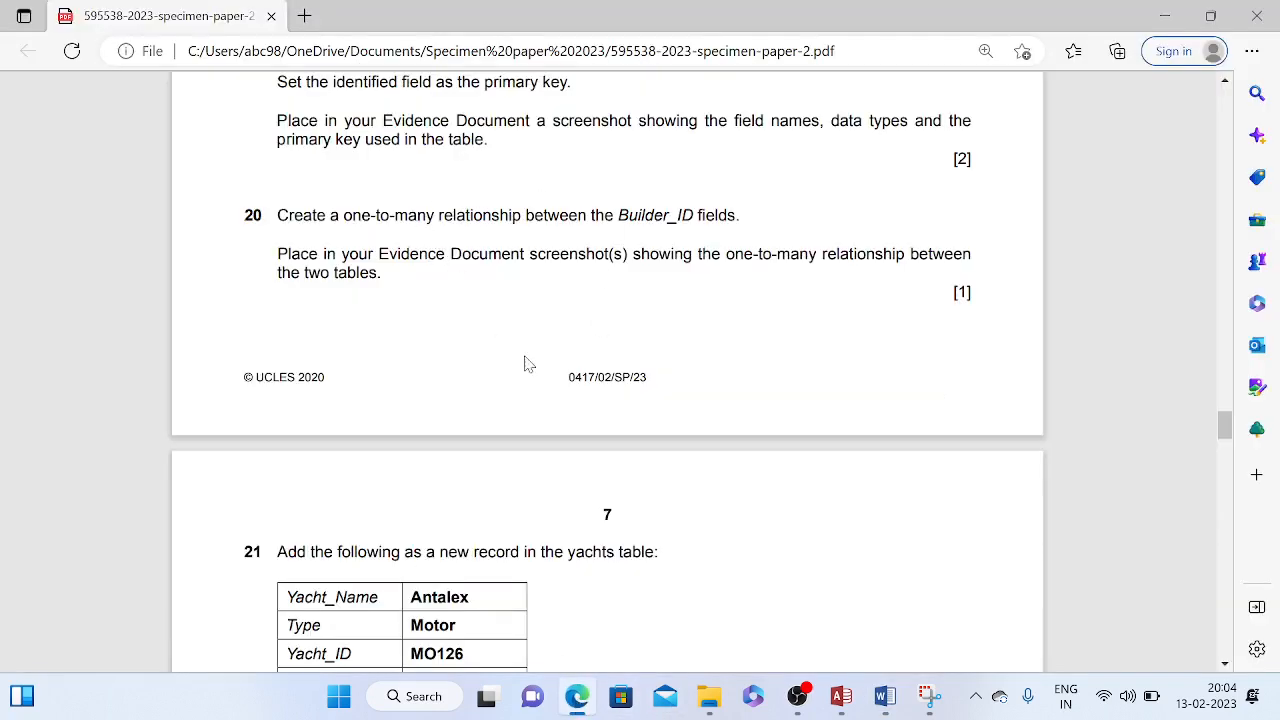
scroll(465, 297, "down", 5)
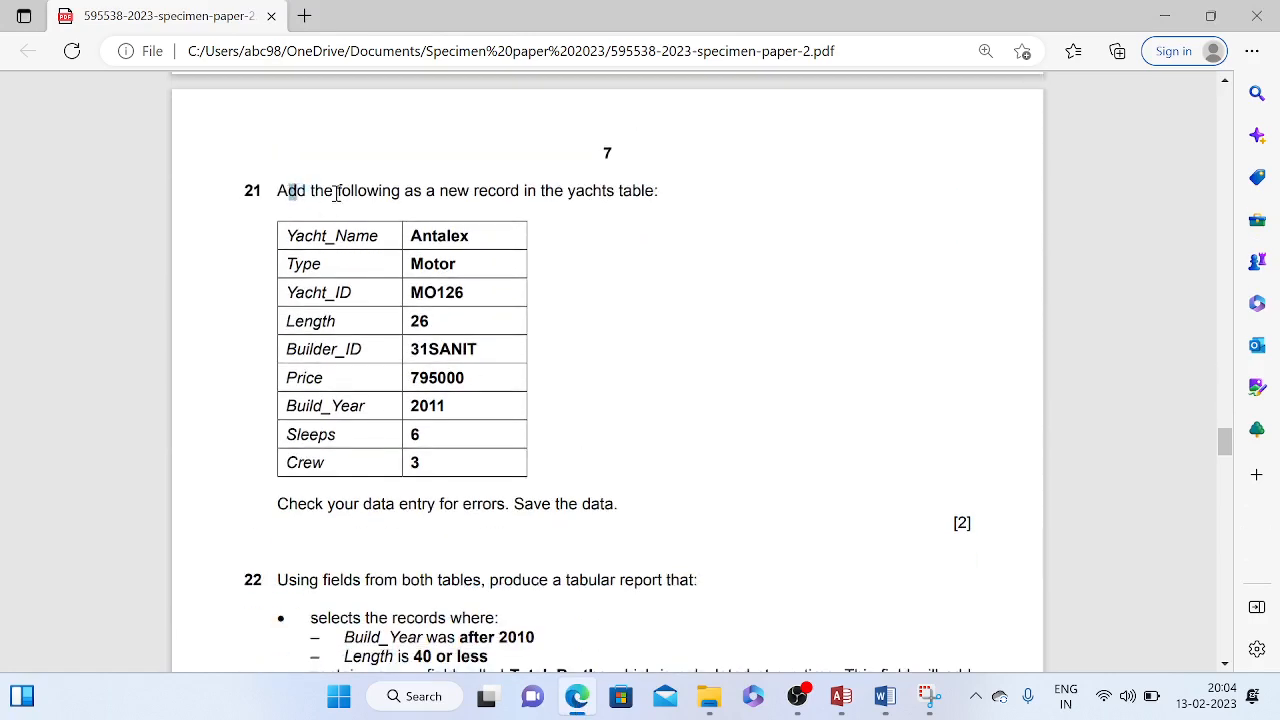
left_click_drag(289, 190, 665, 211)
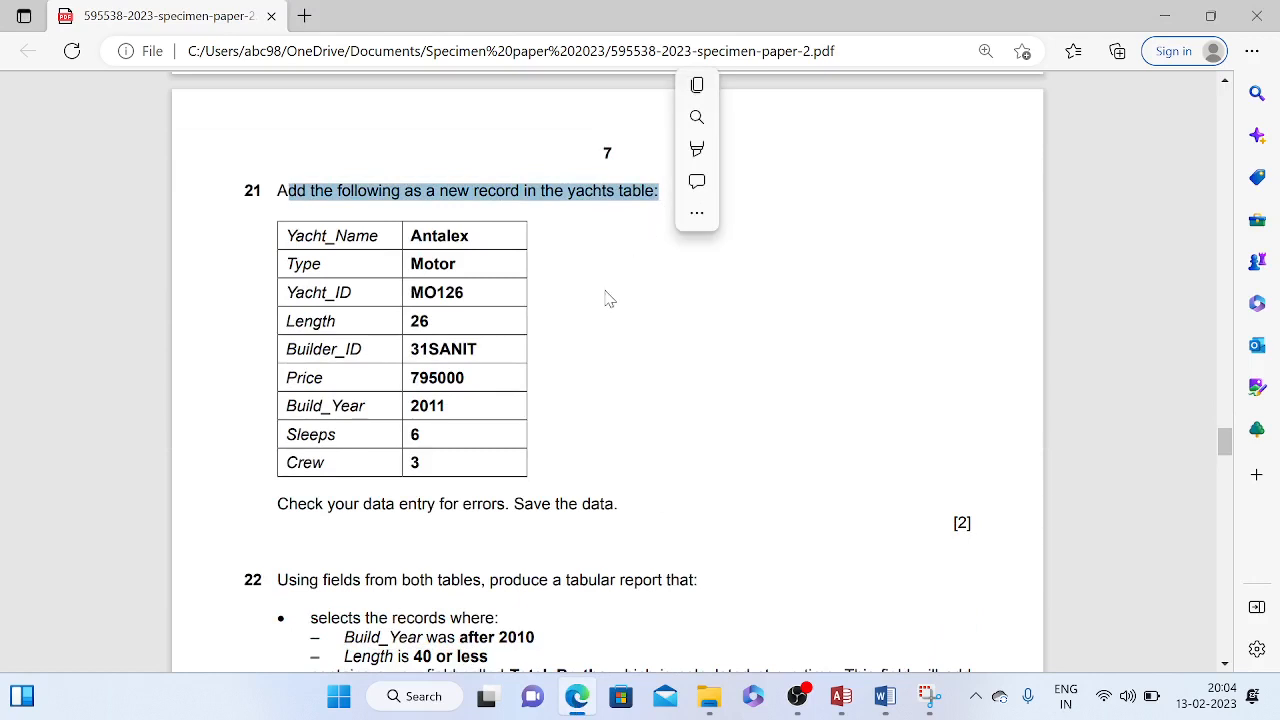
left_click_drag(413, 237, 480, 243)
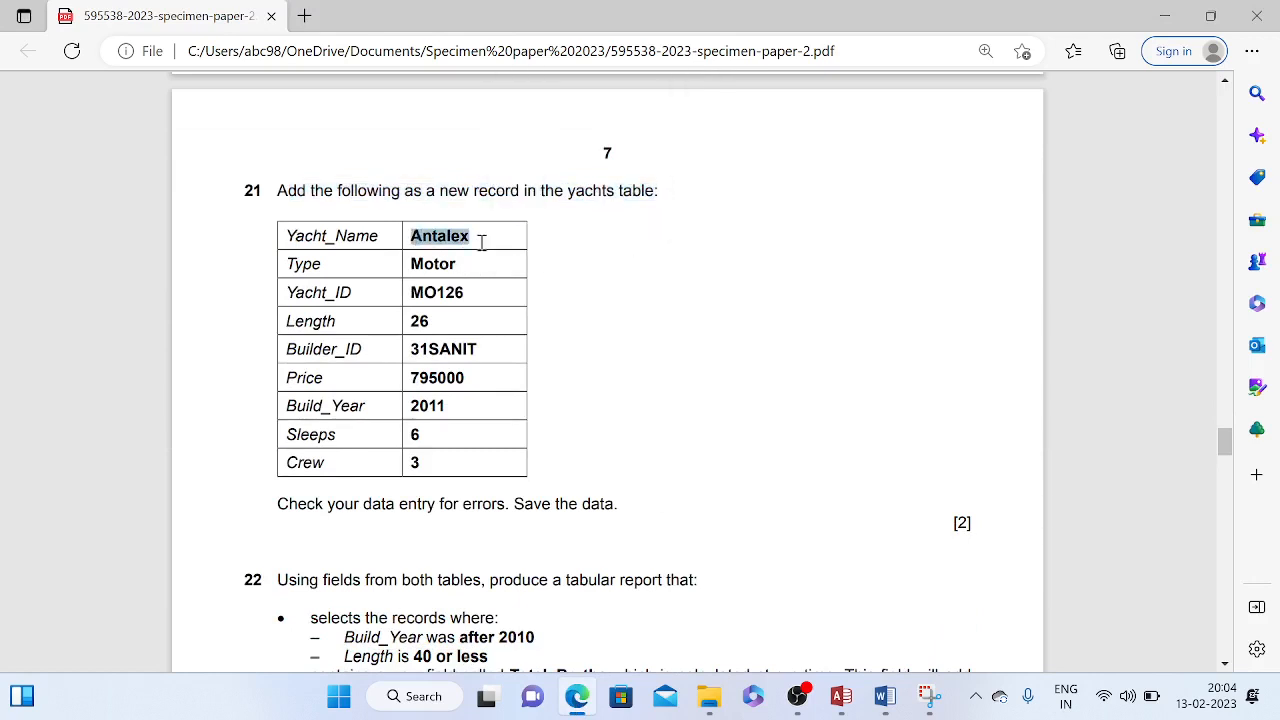
left_click(841, 696)
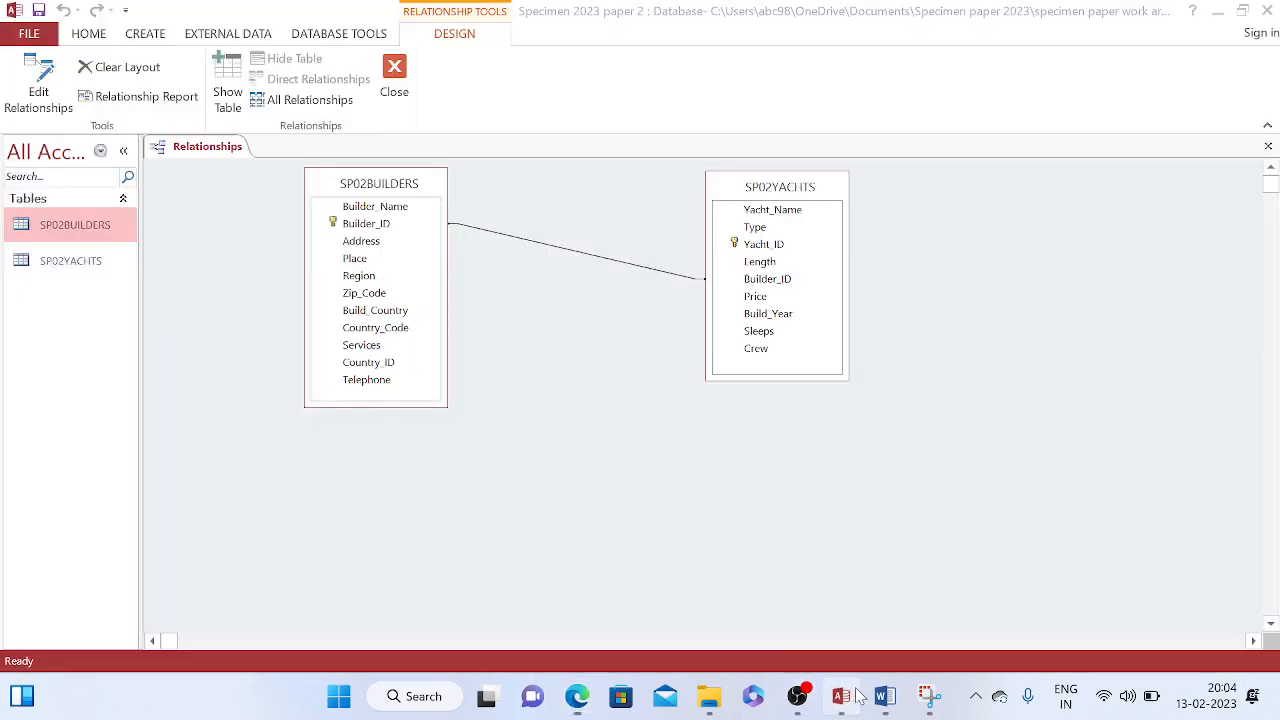
left_click(395, 82)
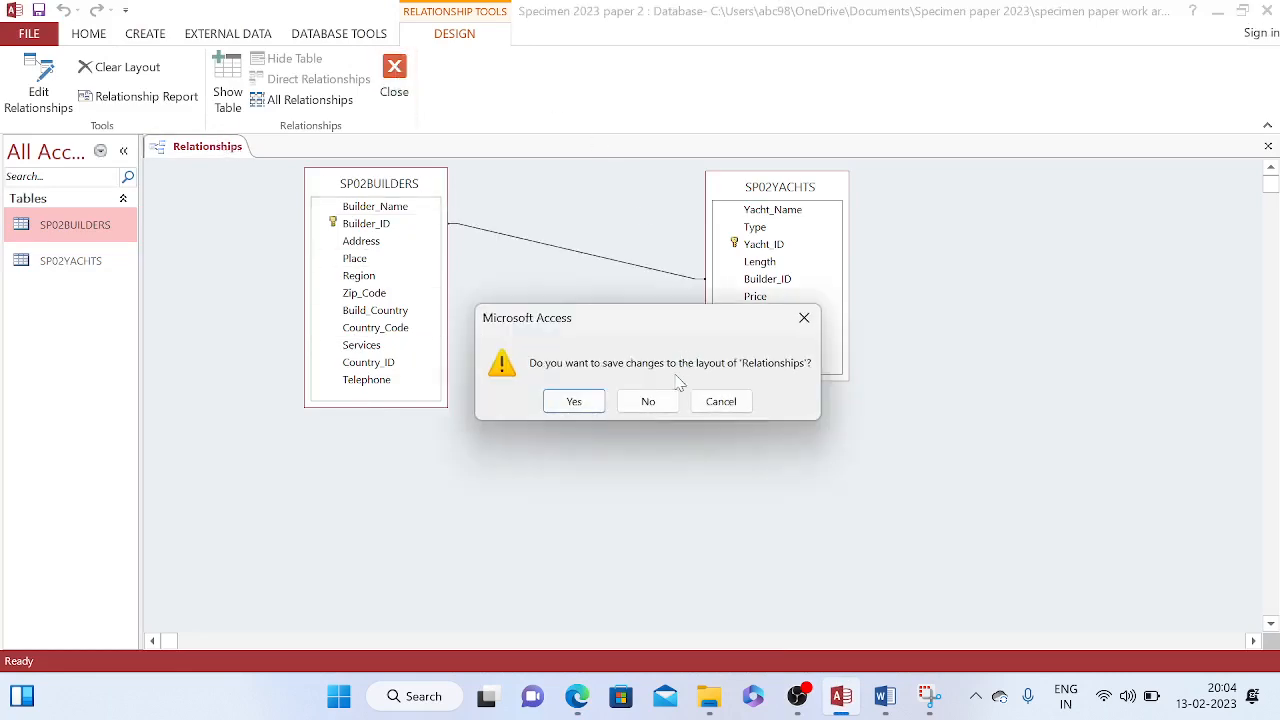
left_click(576, 403)
Open the SP02YACHTS table and start a new record at its end with Yacht_Name Antalex
double_click(58, 254)
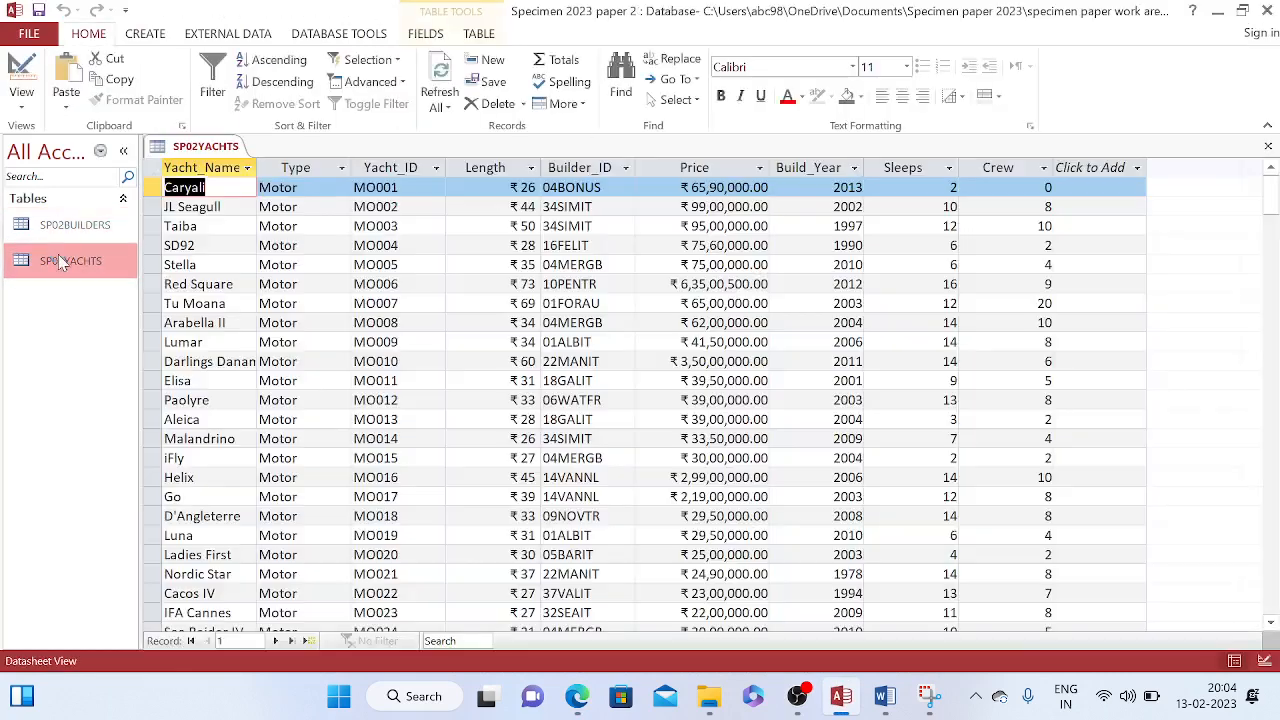
scroll(930, 500, "down", 14)
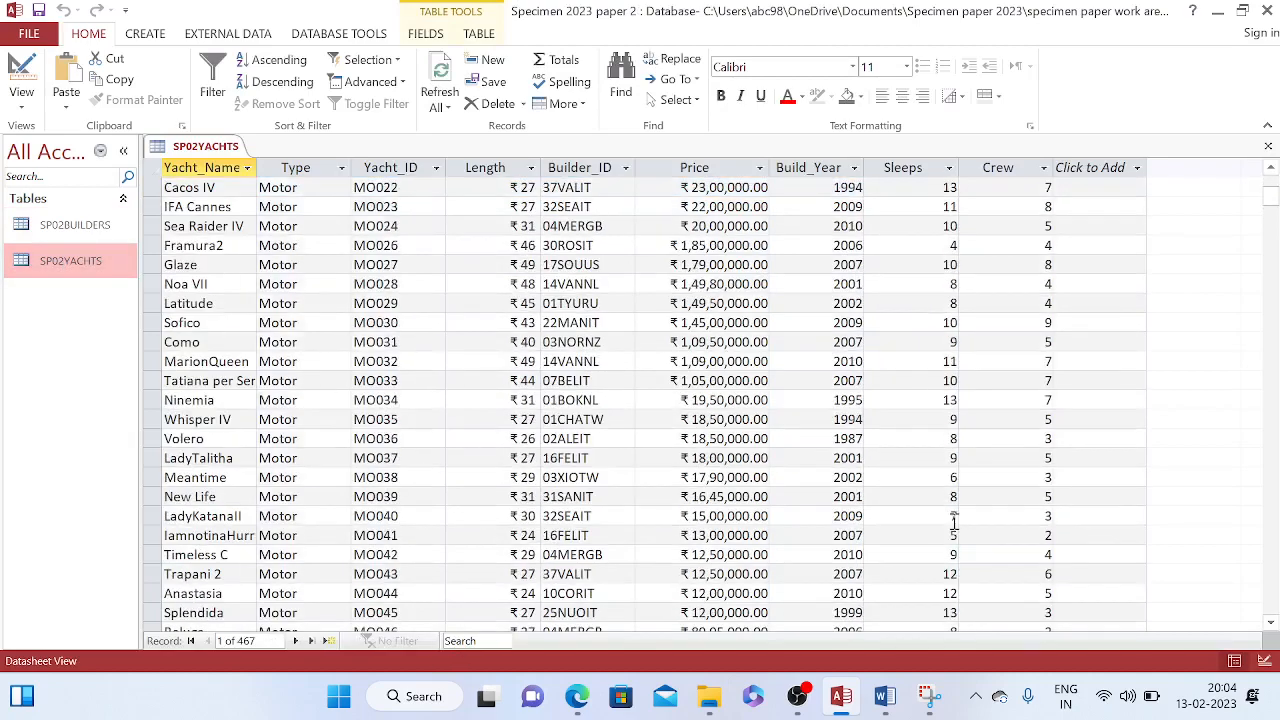
left_click_drag(1272, 228, 1272, 605)
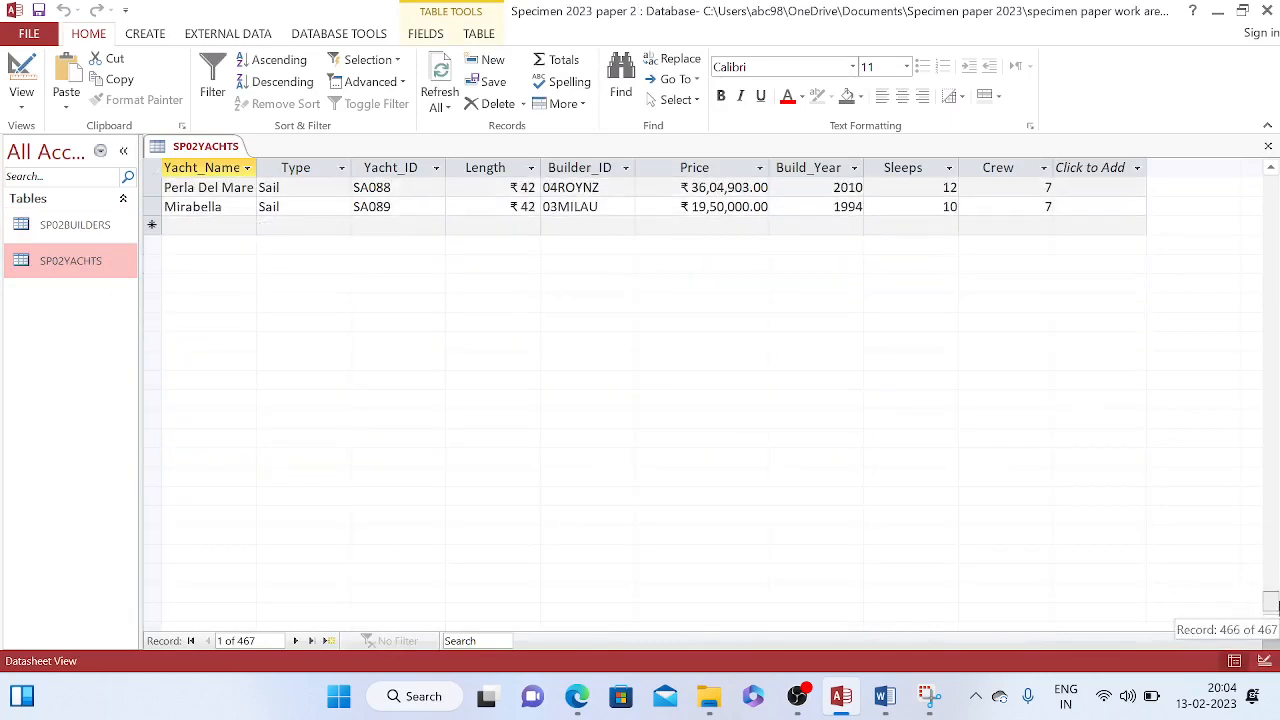
left_click(312, 641)
left_click(343, 641)
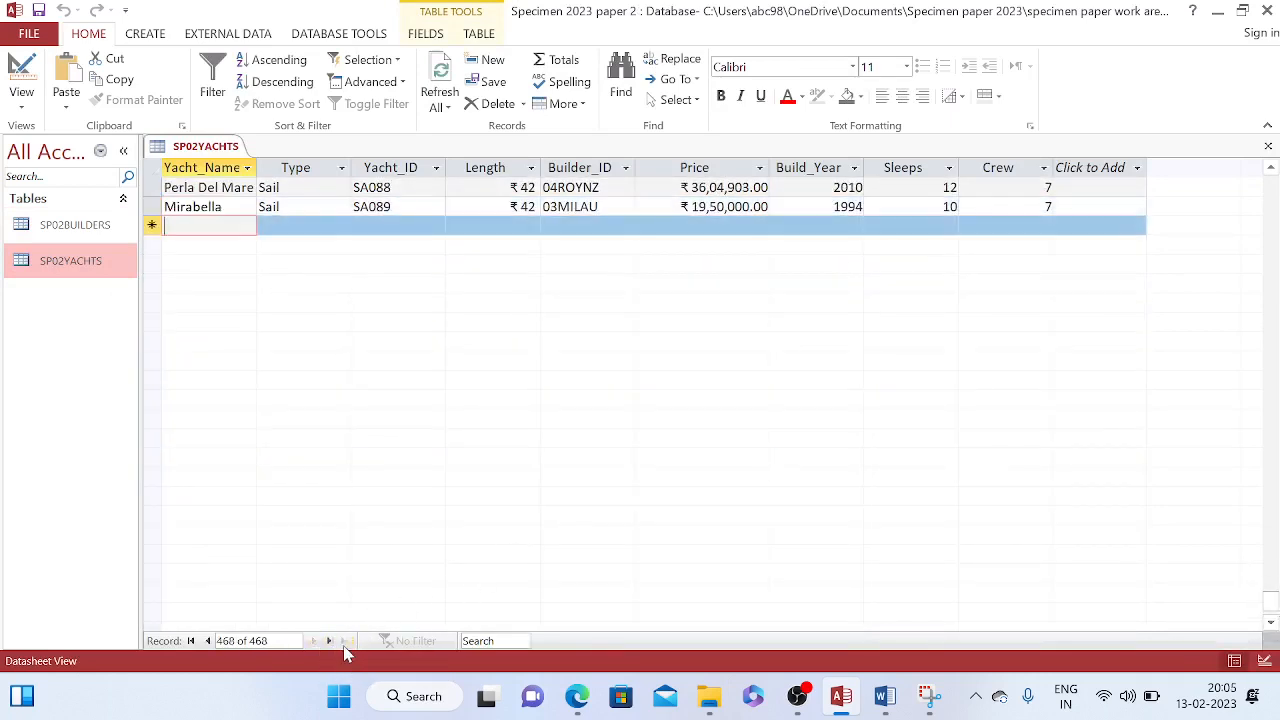
type("Antalex")
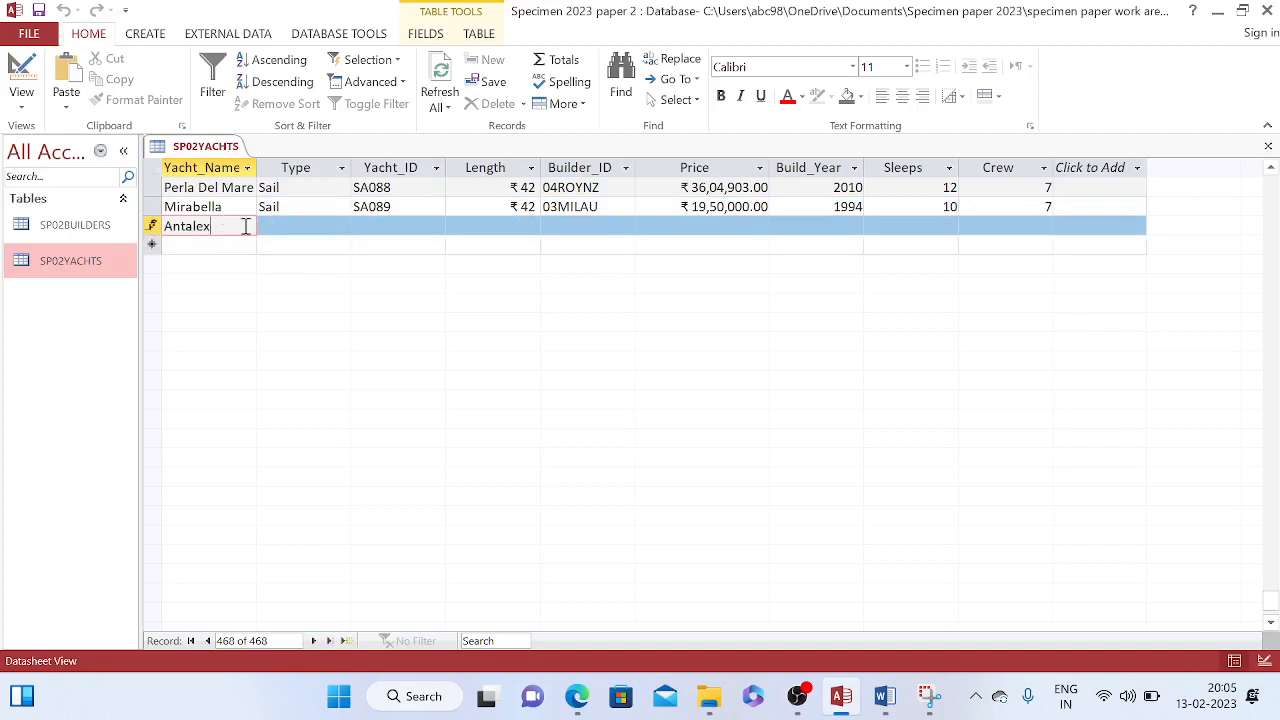
Check the yacht type in the specimen paper in Edge and set the new record's Type to Motor in Access
left_click(309, 226)
left_click(593, 698)
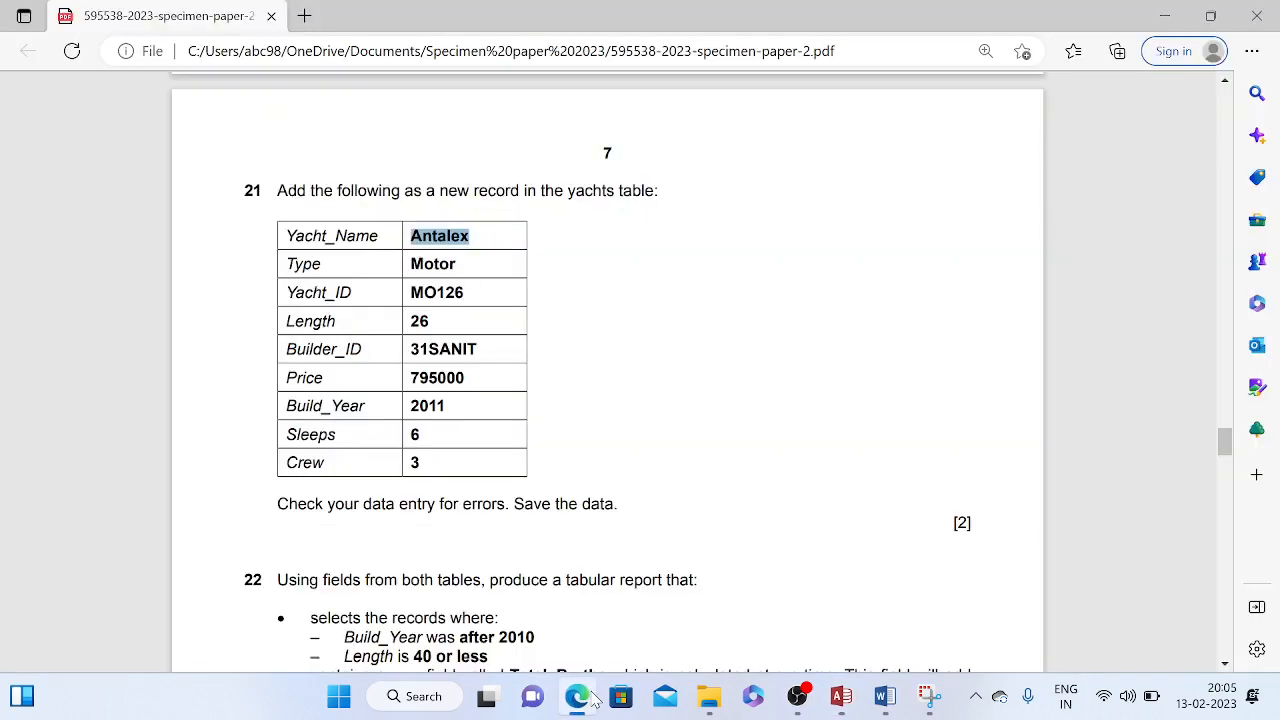
left_click(593, 698)
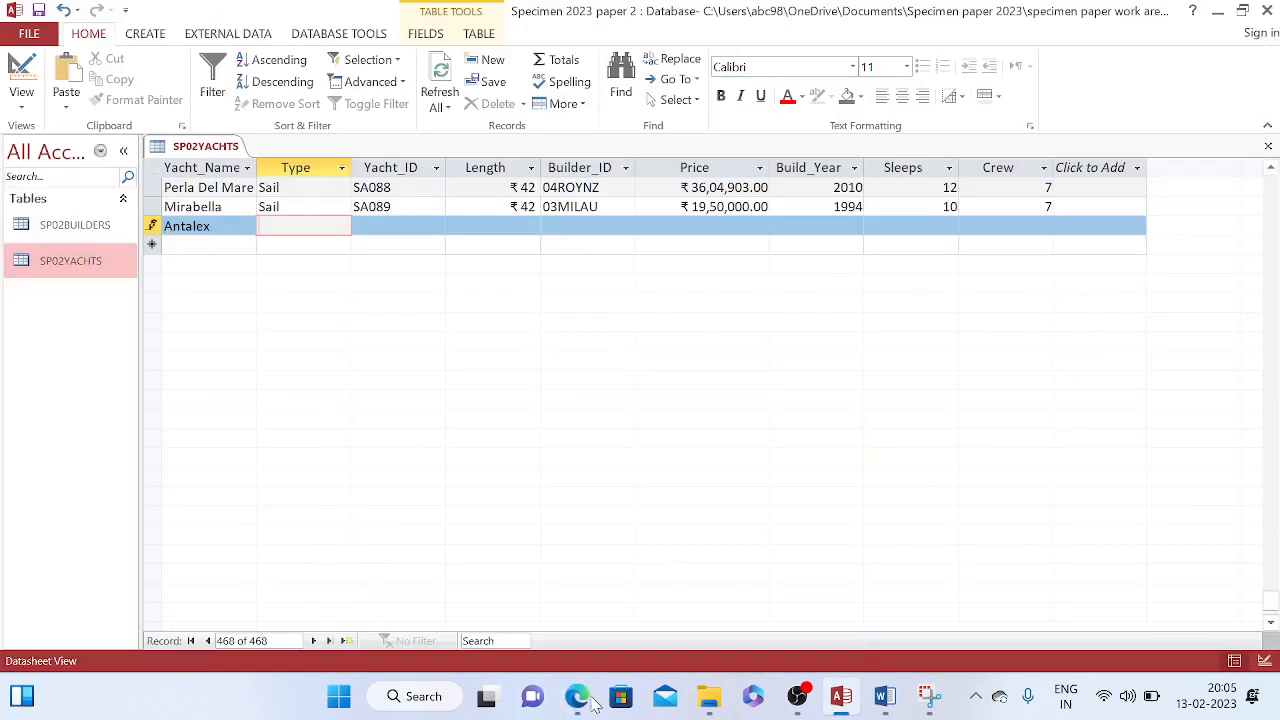
key("Tab")
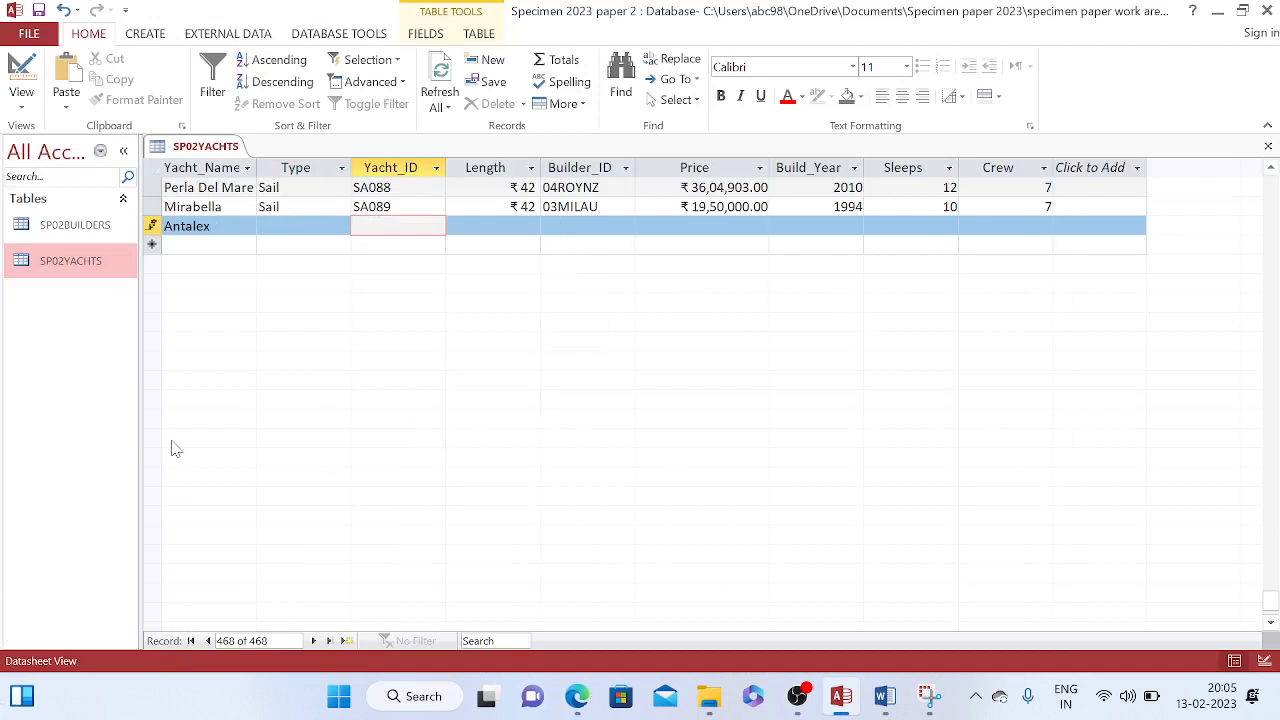
left_click(308, 227)
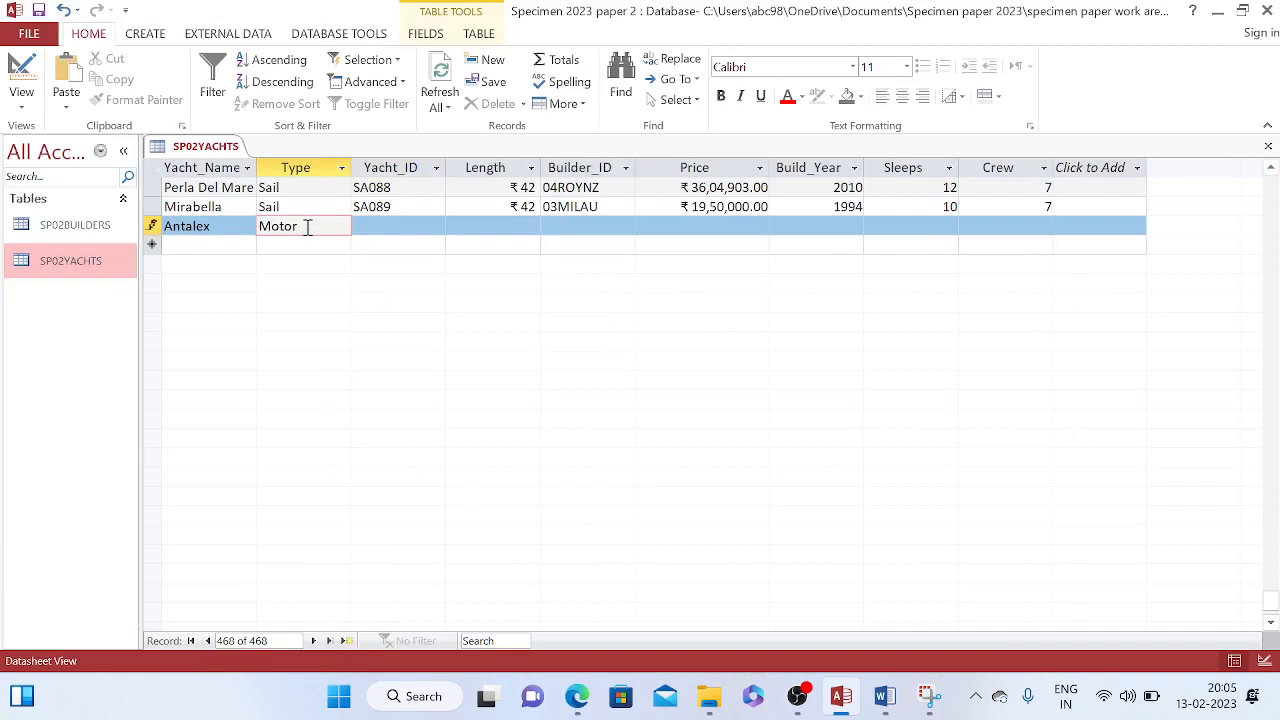
Copy MO126 from the specimen paper in Edge and paste it as the Antalex record's Yacht_ID in Access
key("Tab")
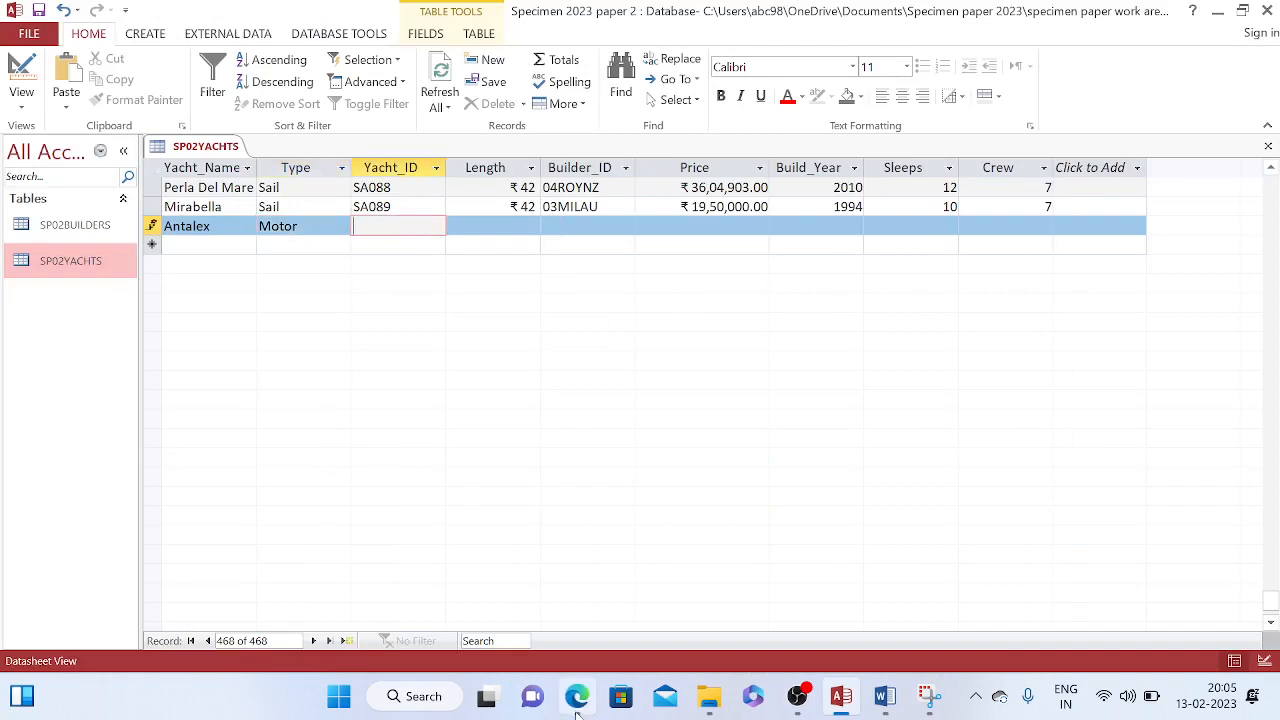
left_click(577, 697)
left_click_drag(412, 292, 466, 291)
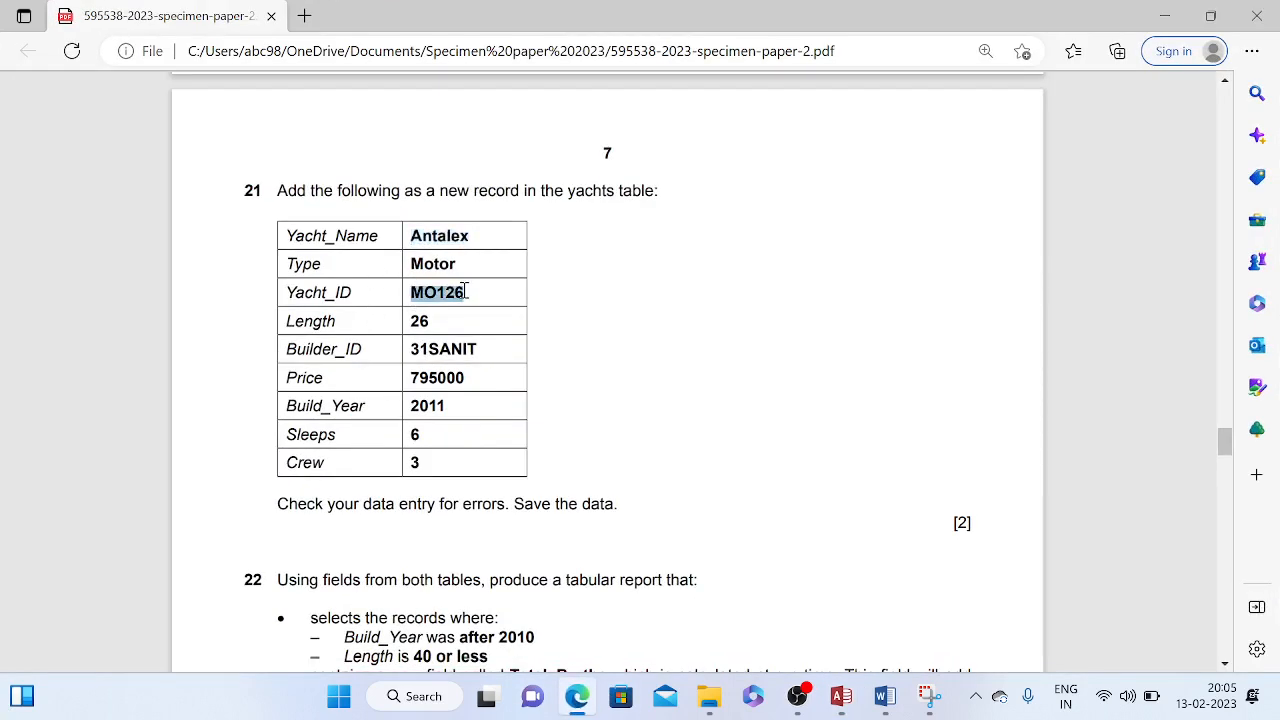
key("ctrl+c")
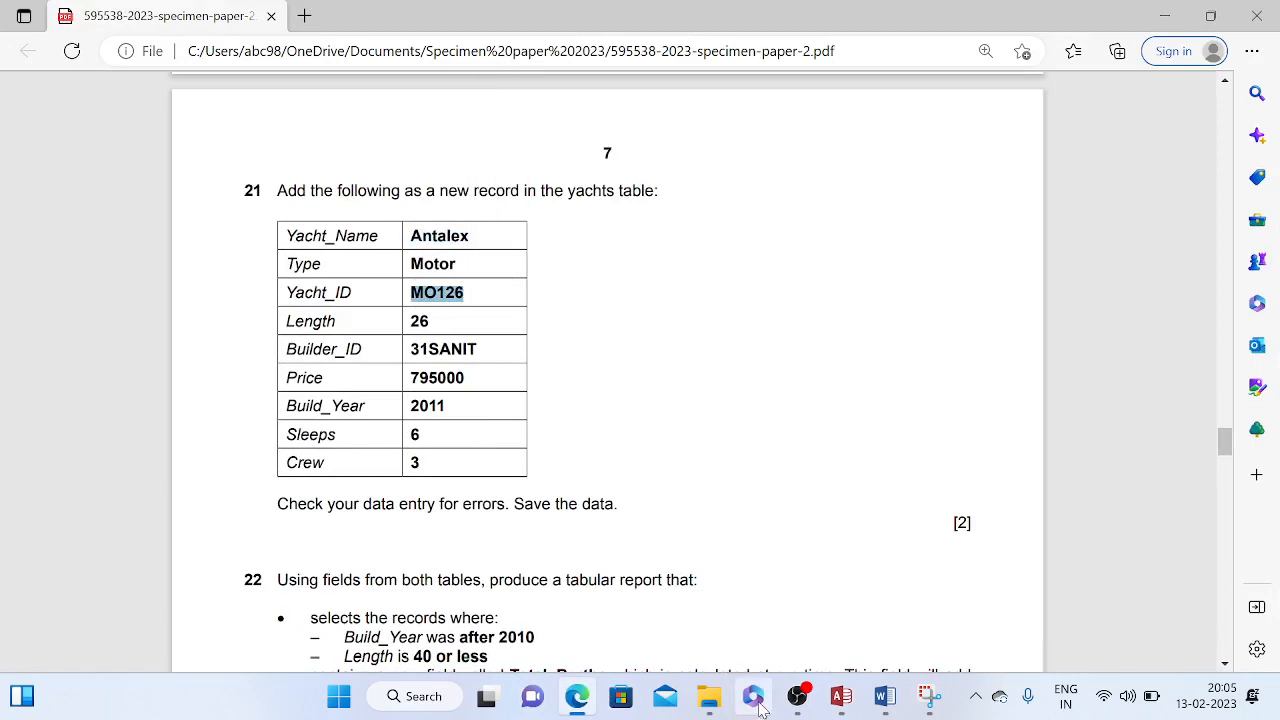
left_click(840, 697)
key("ctrl+v")
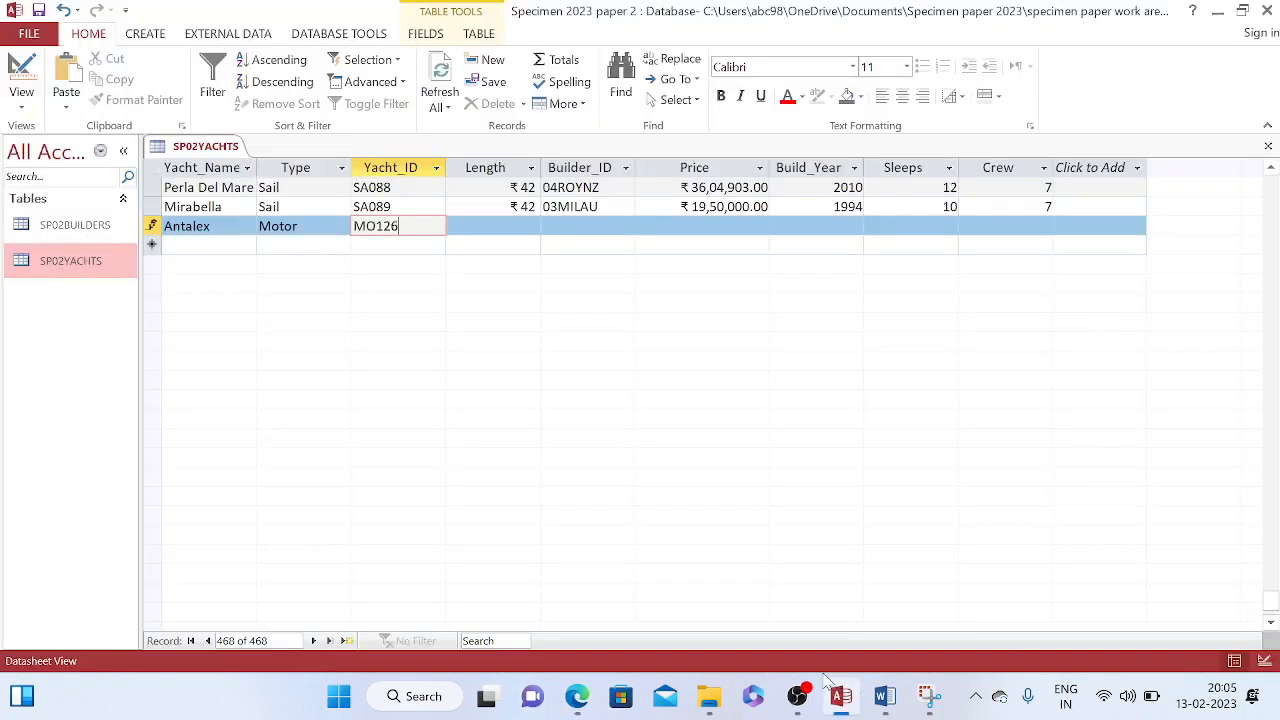
Check the length in the specimen paper in Edge and set the Antalex record's Length to 26 in Access
left_click(517, 228)
left_click(590, 710)
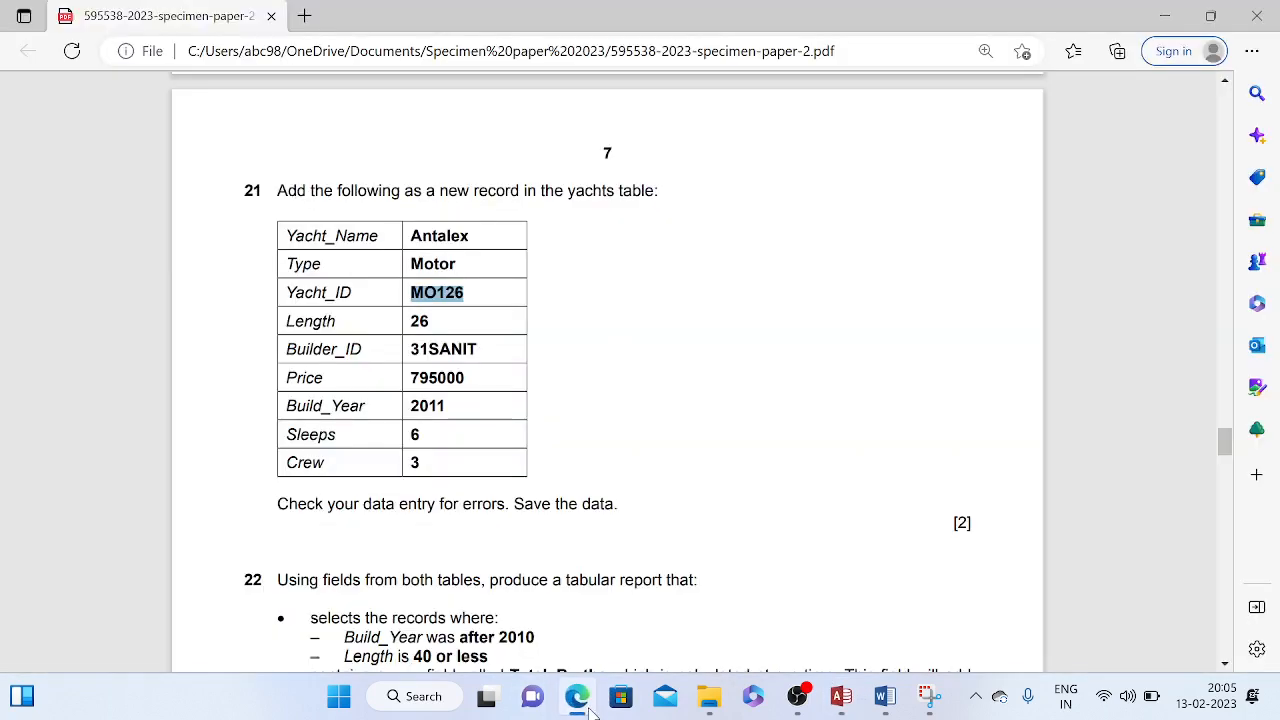
left_click(586, 705)
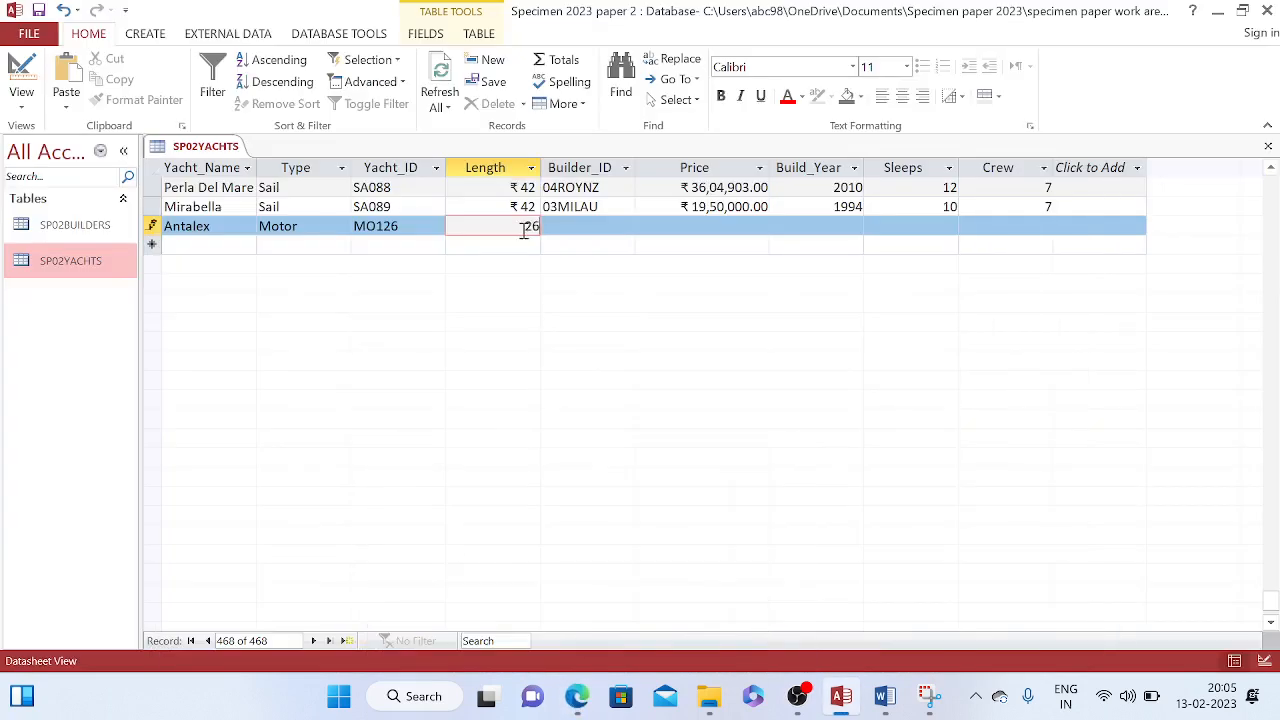
type("26")
Look up the builder code in the specimen paper in Edge and enter 31SANIT as the Antalex record's Builder_ID in Access
left_click(562, 226)
left_click(576, 700)
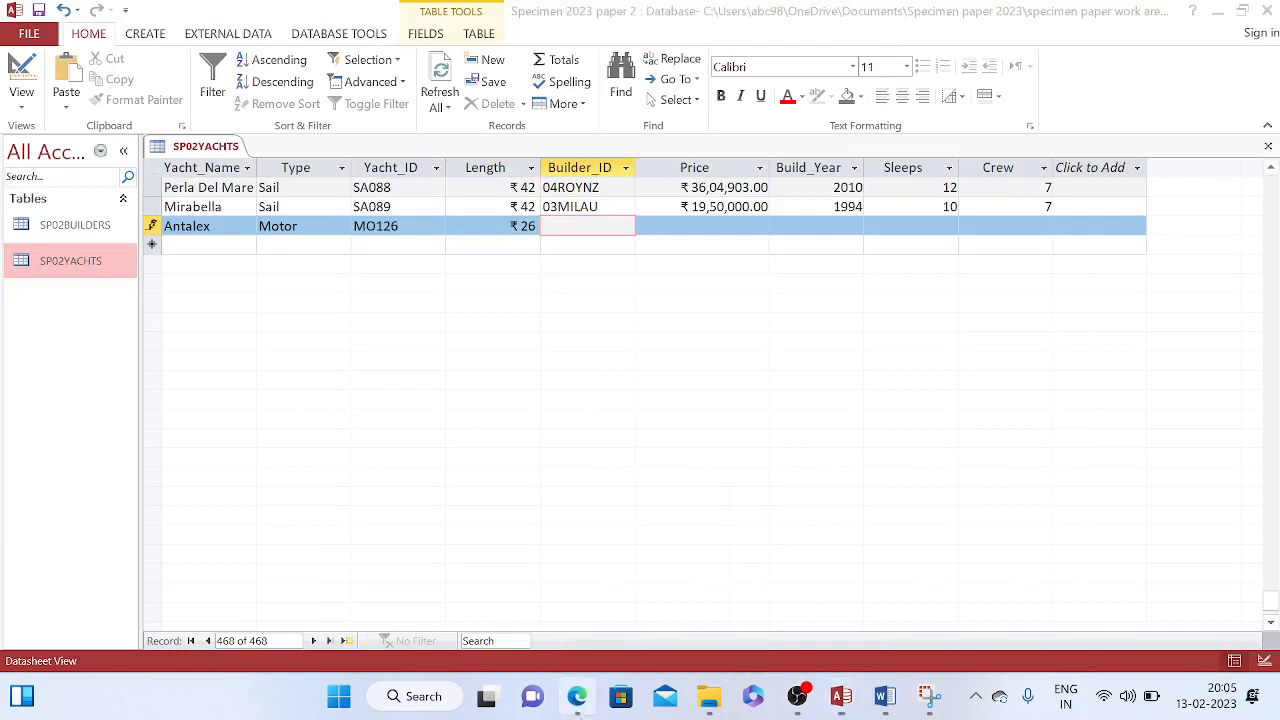
left_click_drag(413, 348, 491, 349)
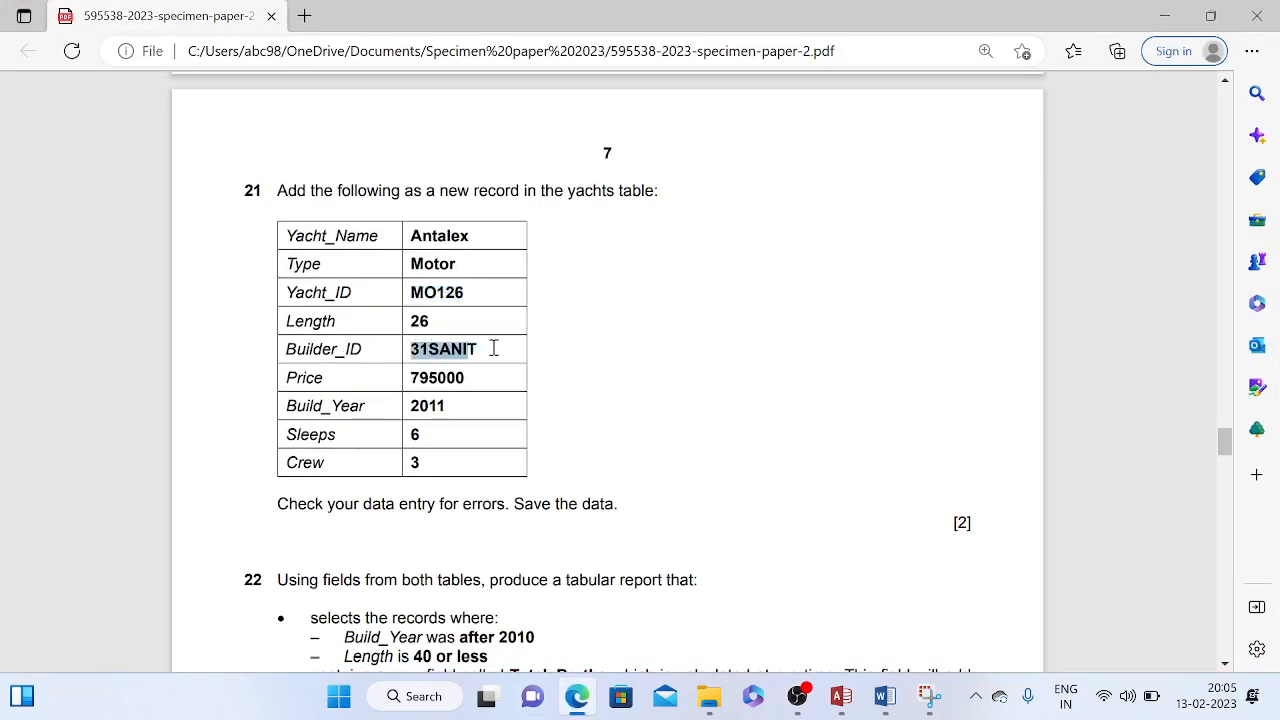
key("ctrl+c")
left_click(583, 487)
left_click(843, 702)
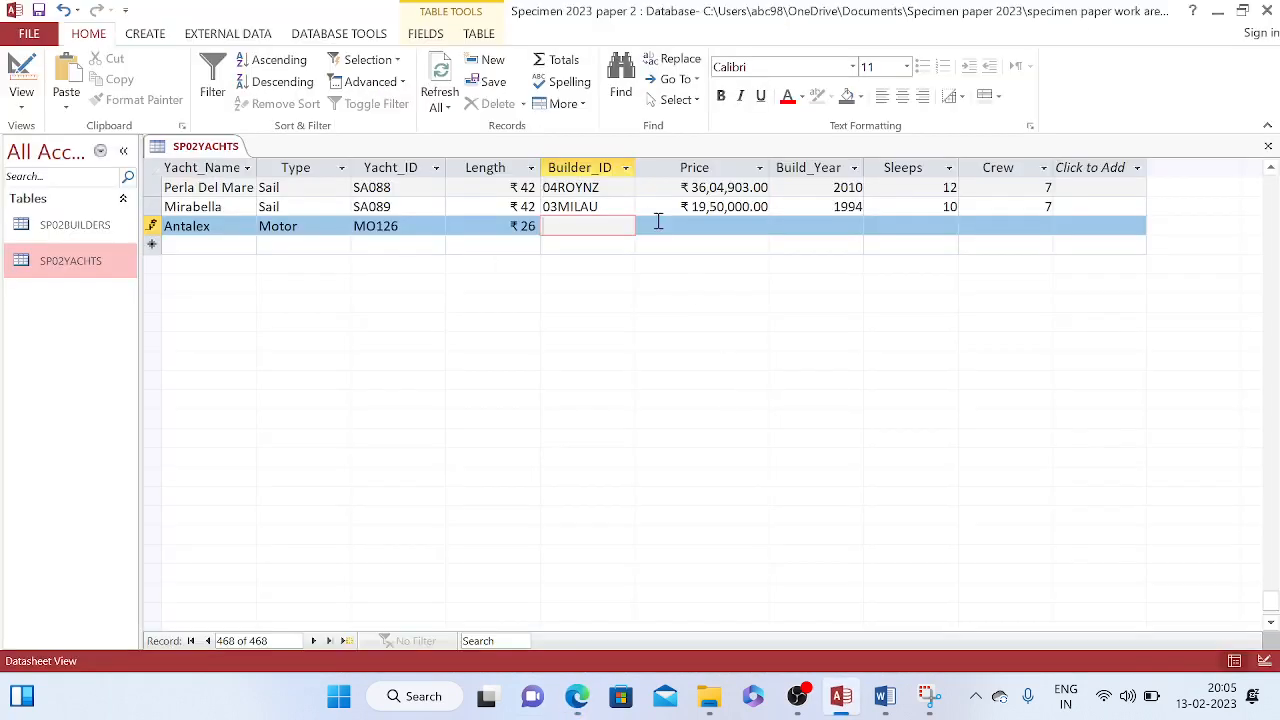
type("31")
key("Caps_Lock")
type("S")
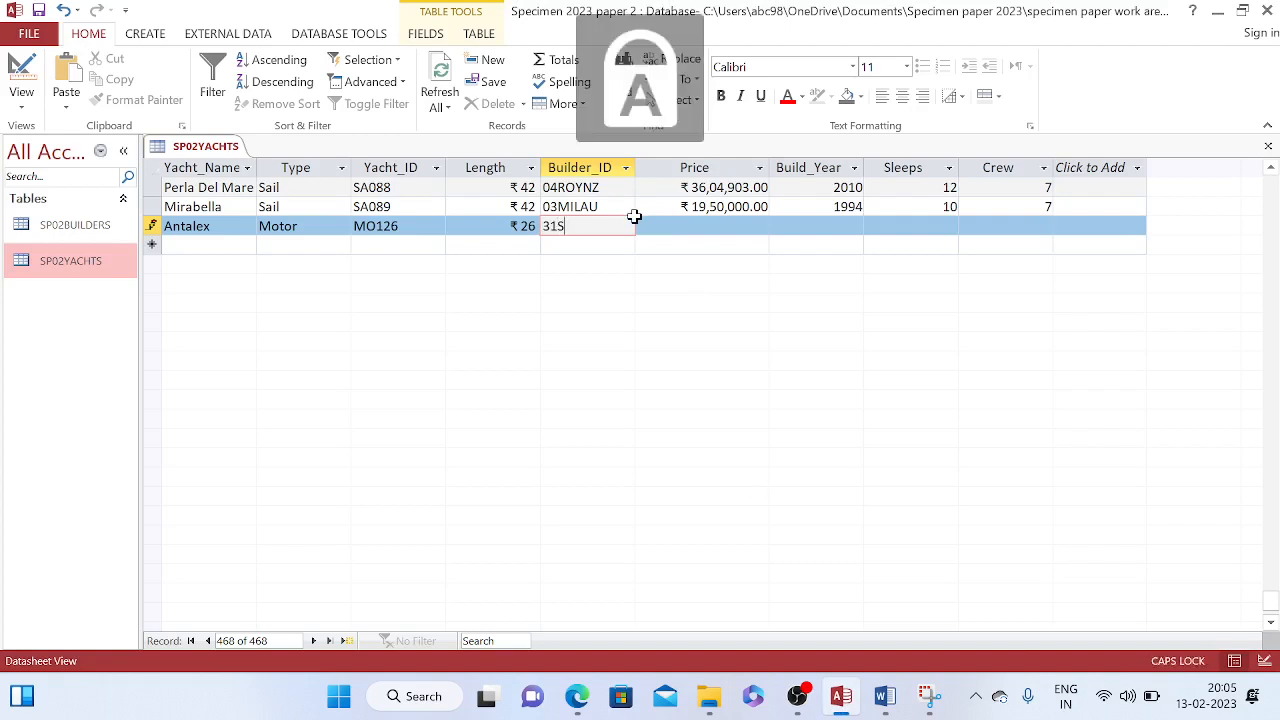
type("ANIT")
key("Caps_Lock")
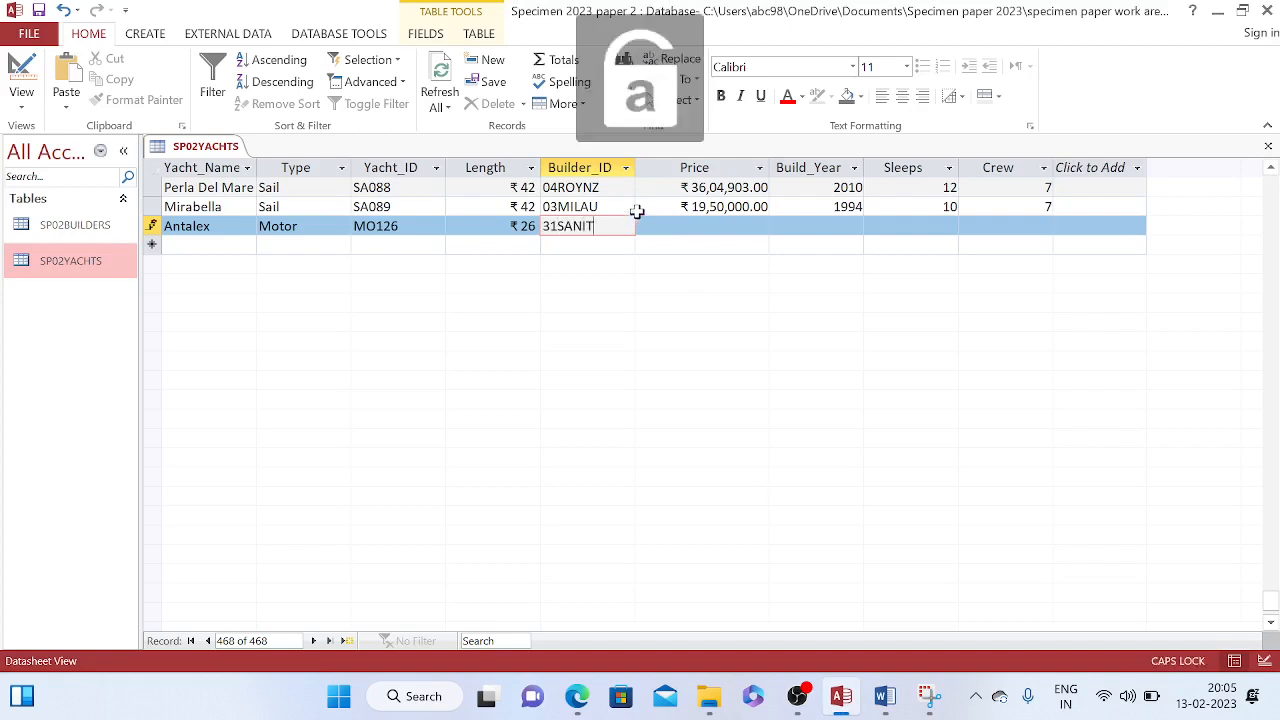
Copy the price 795000 from the specimen paper in Edge and paste it into the Antalex record's Price field in Access
left_click(668, 228)
left_click(576, 700)
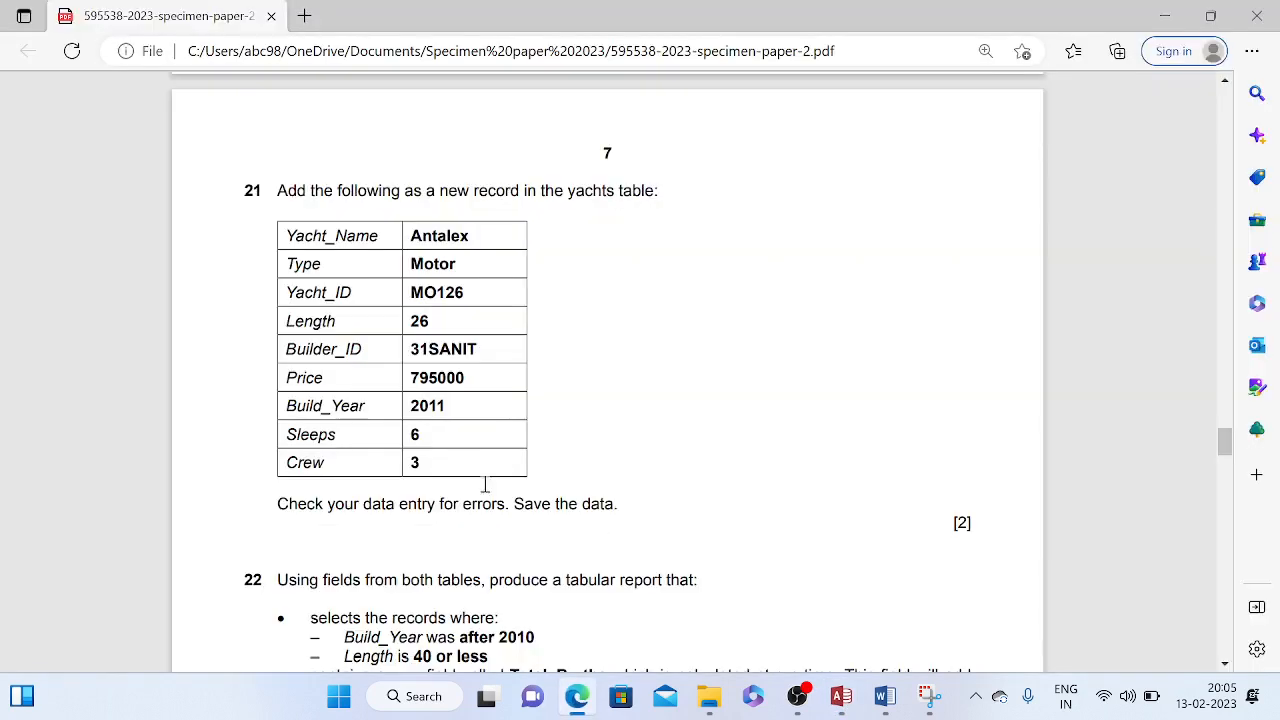
left_click_drag(412, 382, 475, 380)
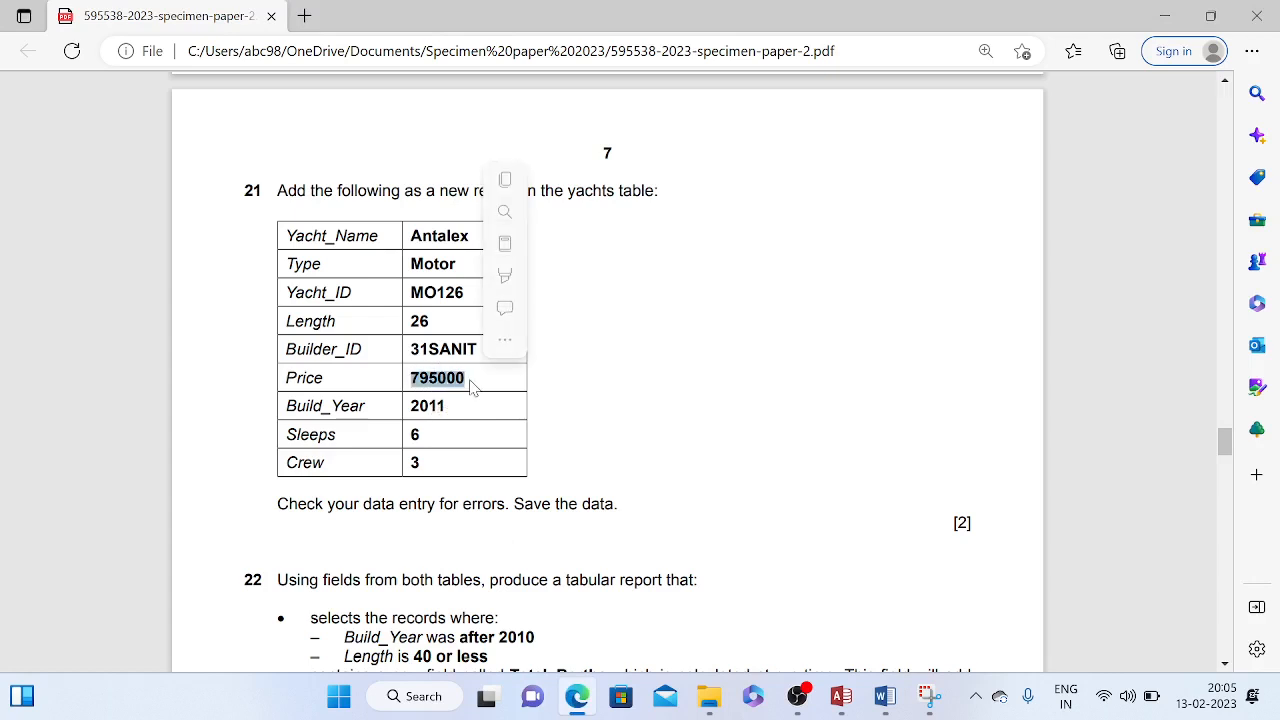
left_click(841, 697)
key("ctrl+v")
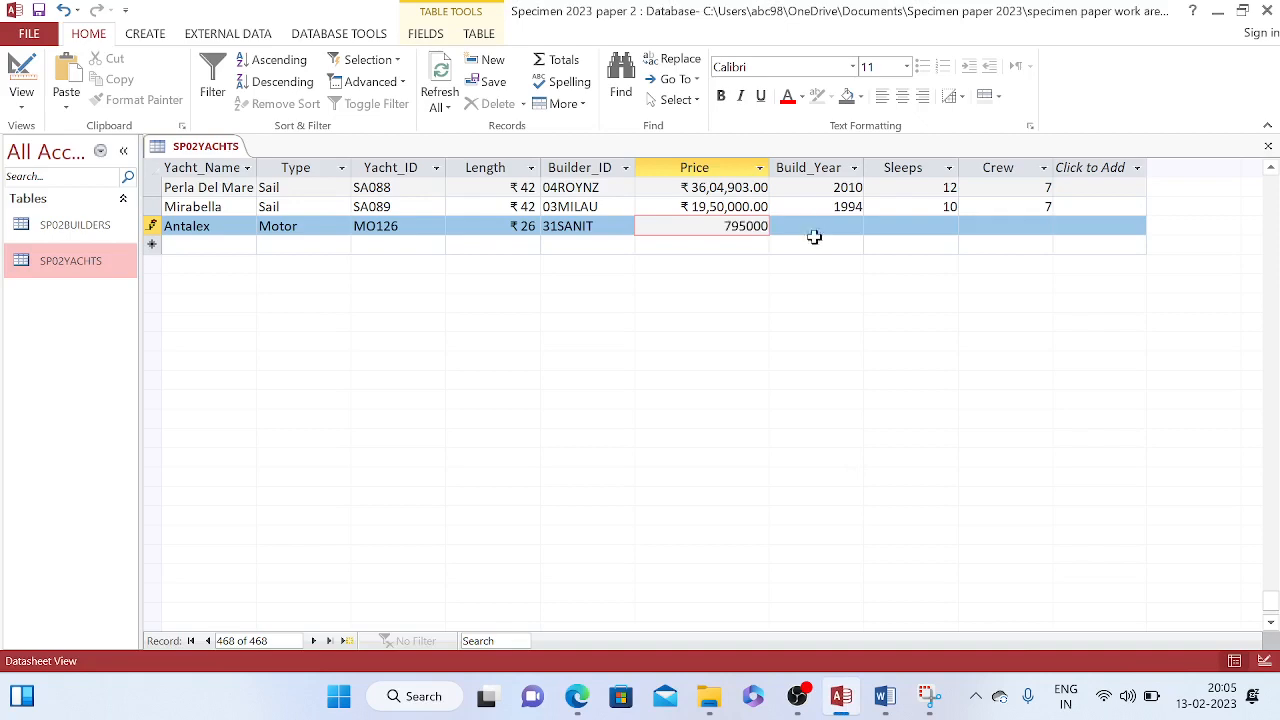
Check the paper in Edge, set the Antalex record's Build_Year to 2011, Sleeps to 6 and Crew to 3 in Access, and save and refresh
left_click(823, 229)
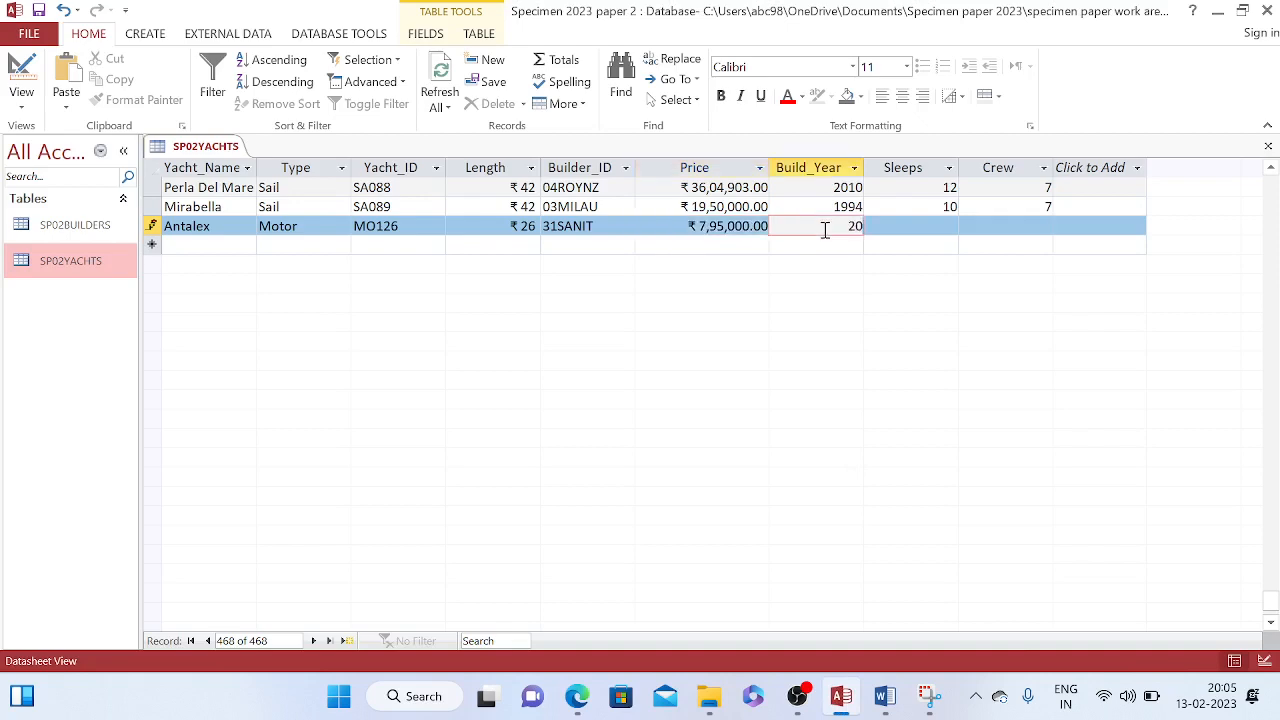
left_click(577, 697)
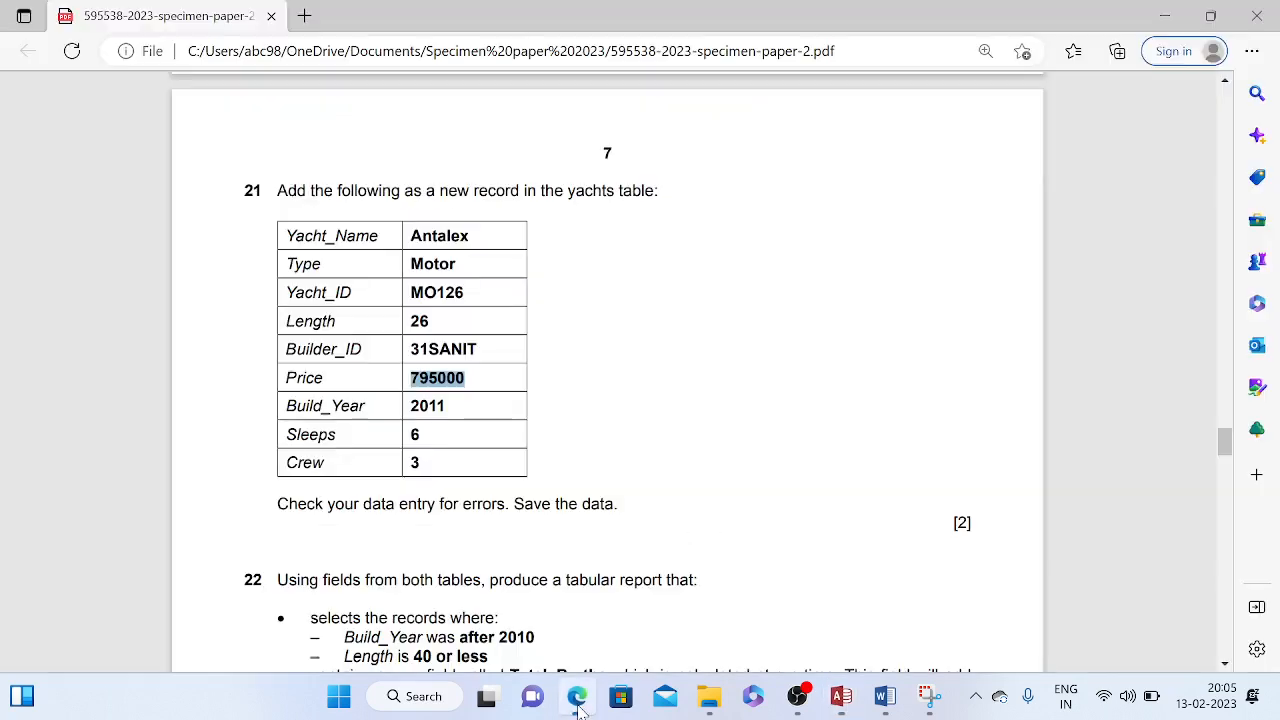
left_click(577, 697)
left_click(937, 232)
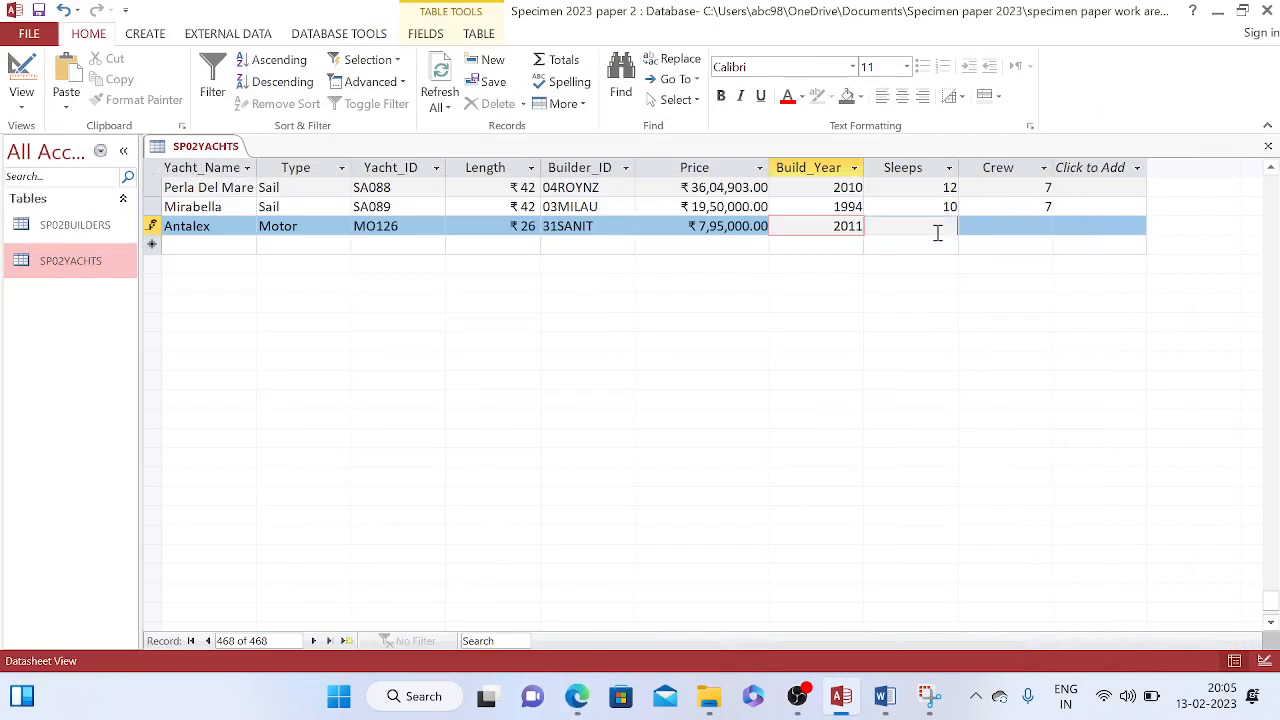
left_click(1016, 232)
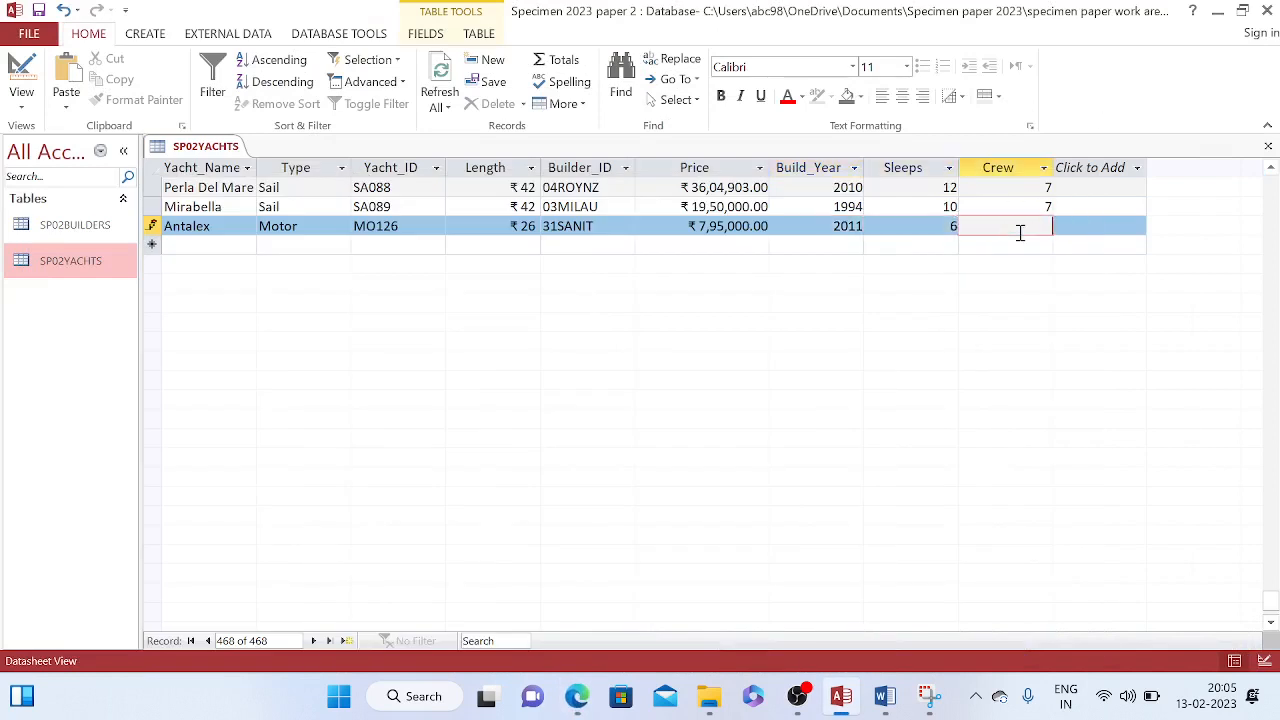
left_click(38, 12)
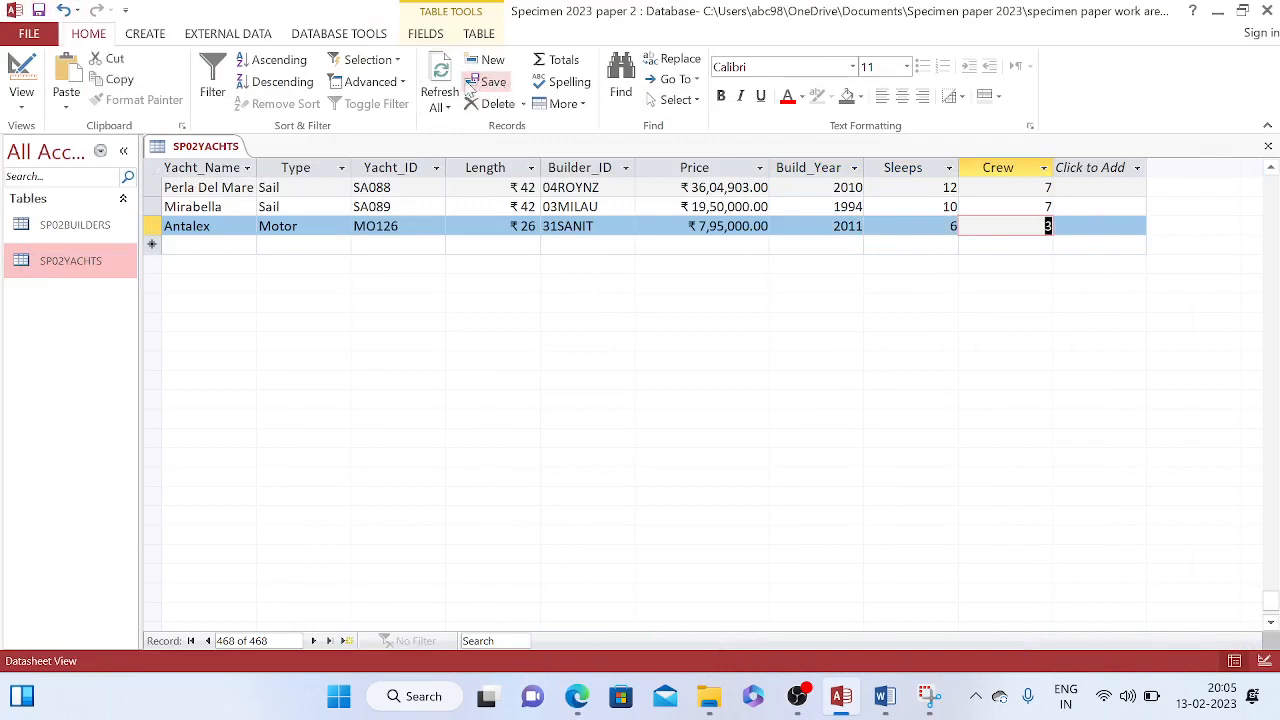
left_click(440, 80)
Read the task 22 report requirements in the specimen paper in Edge and review the SP02YACHTS records in Access
left_click(577, 697)
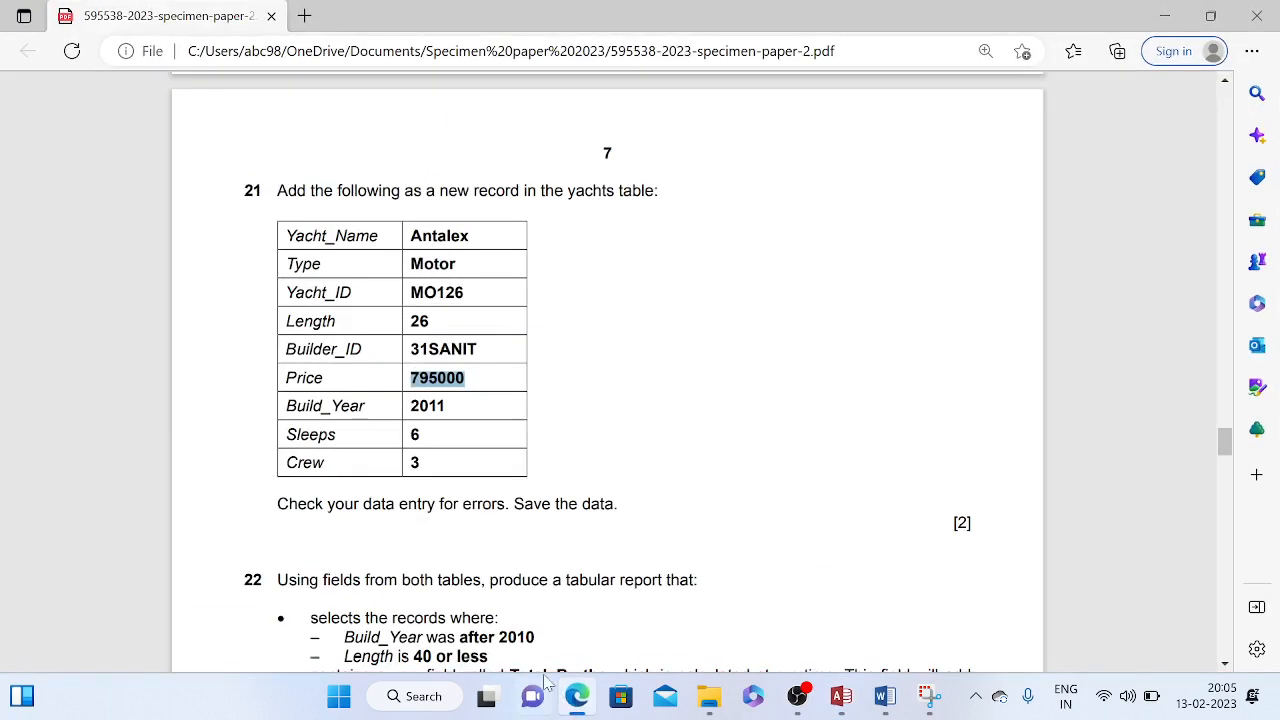
scroll(371, 384, "down", 3)
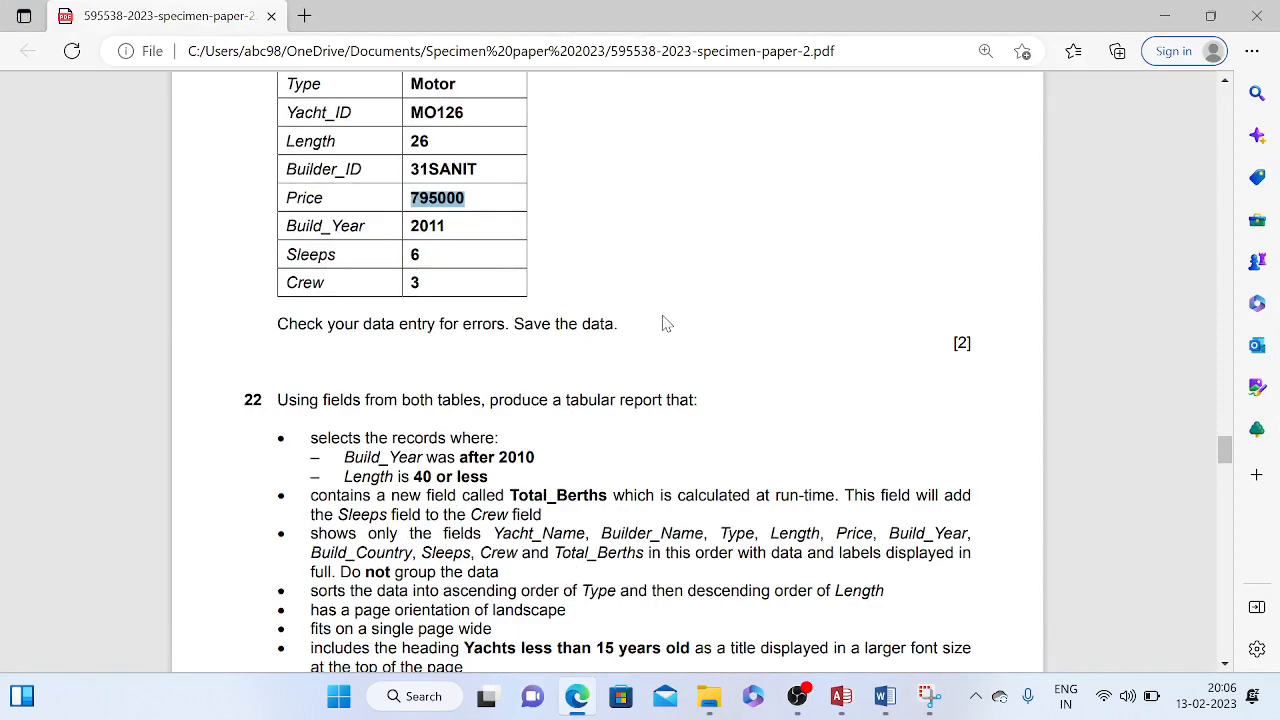
left_click(841, 697)
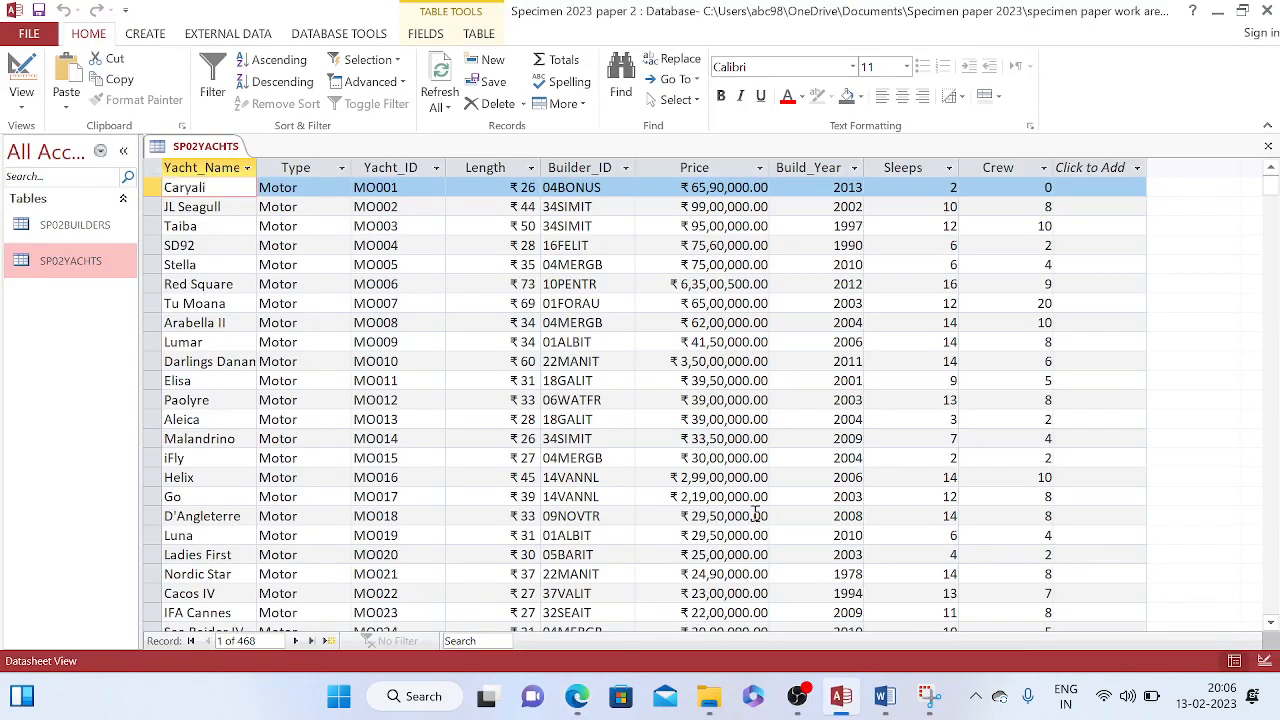
scroll(757, 516, "down", 7)
scroll(755, 516, "down", 7)
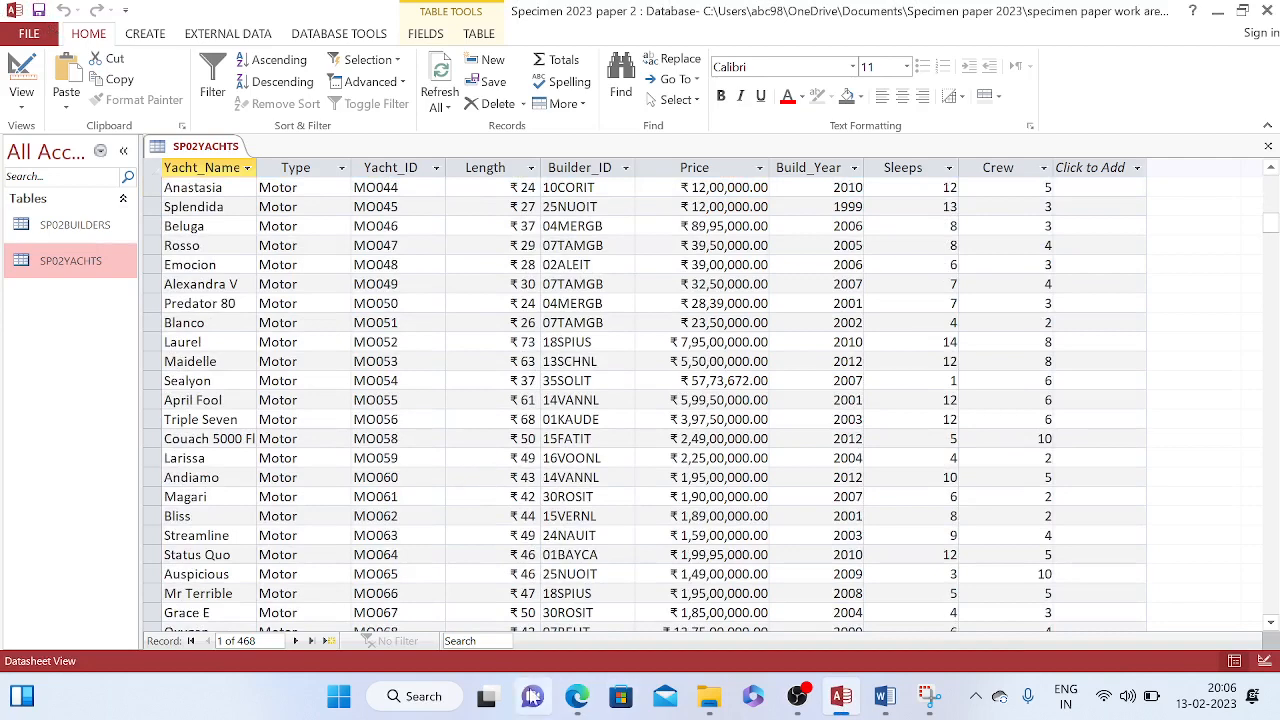
left_click(577, 697)
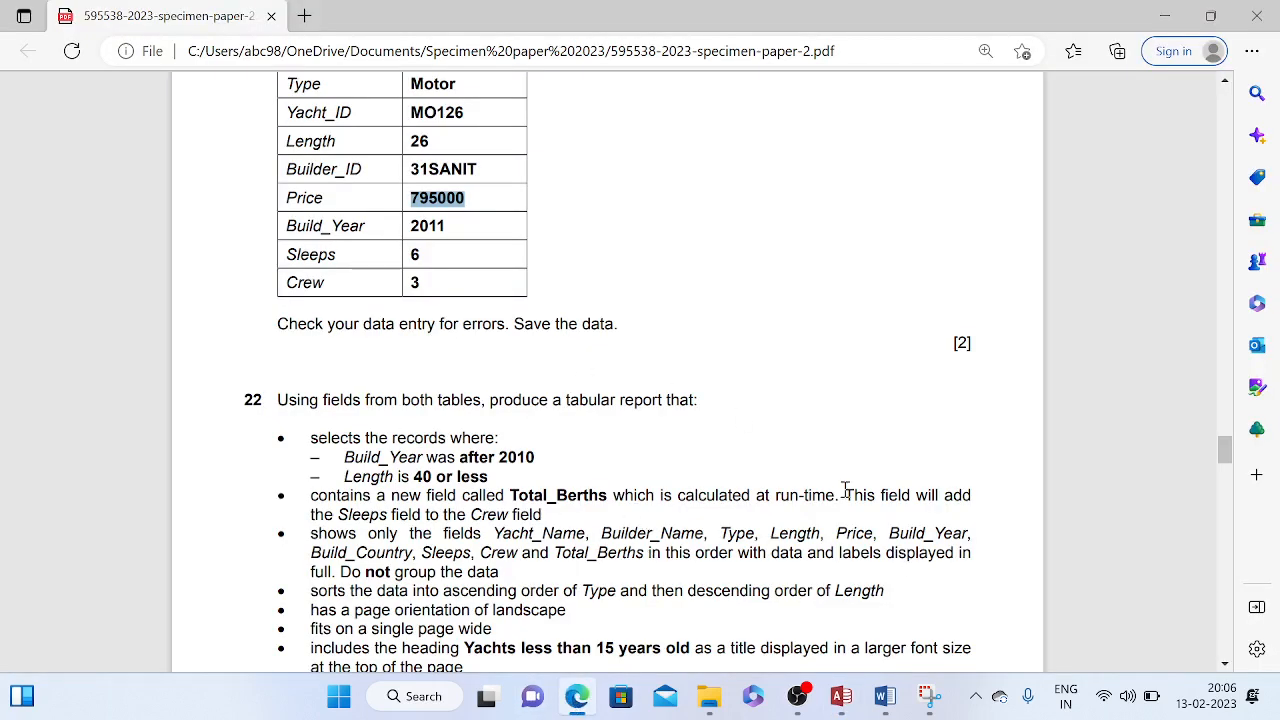